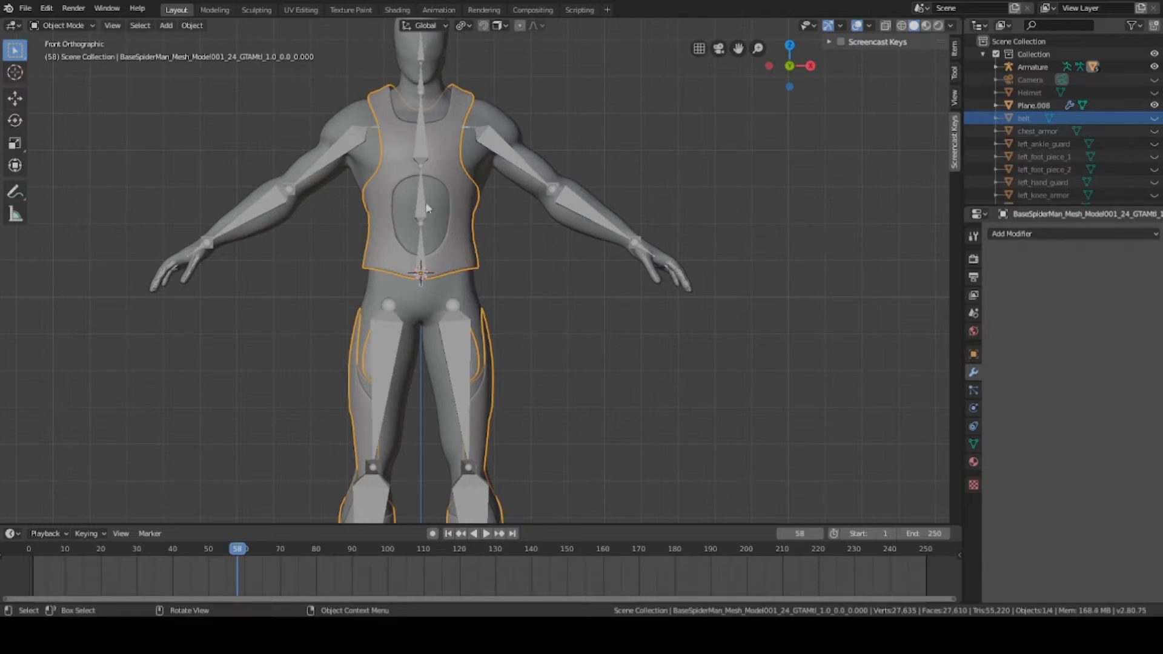
Separate the whole armor mesh into individual objects by loose parts and save the file
{"action": "key", "text": "ctrl+s"}
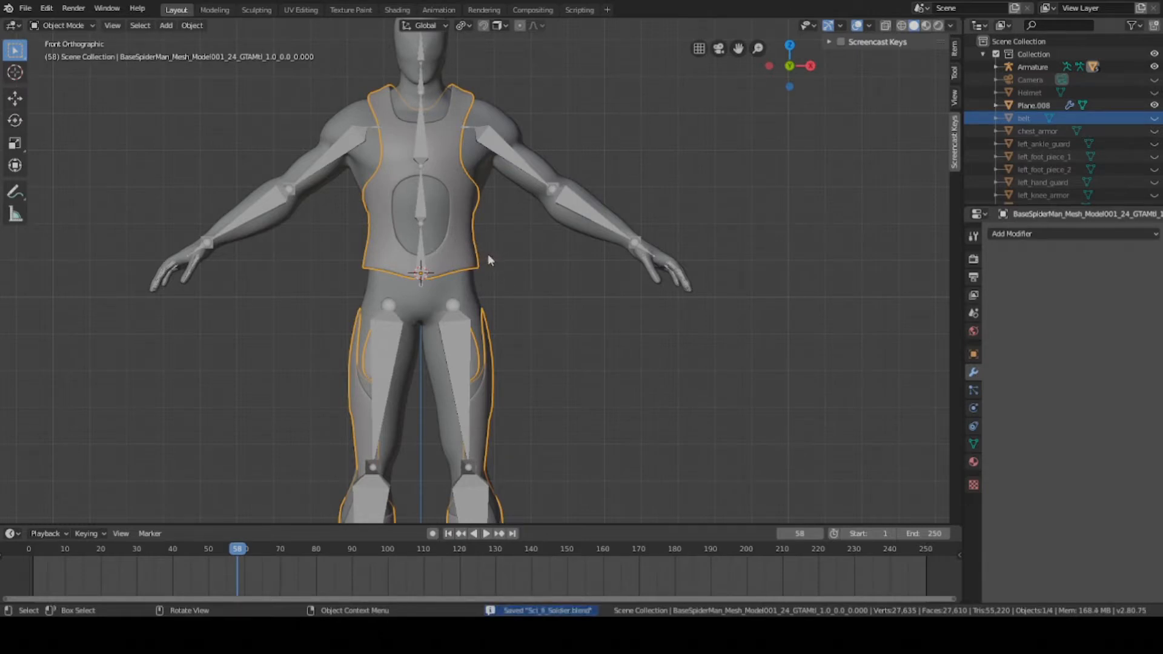
{"action": "key", "text": "Tab"}
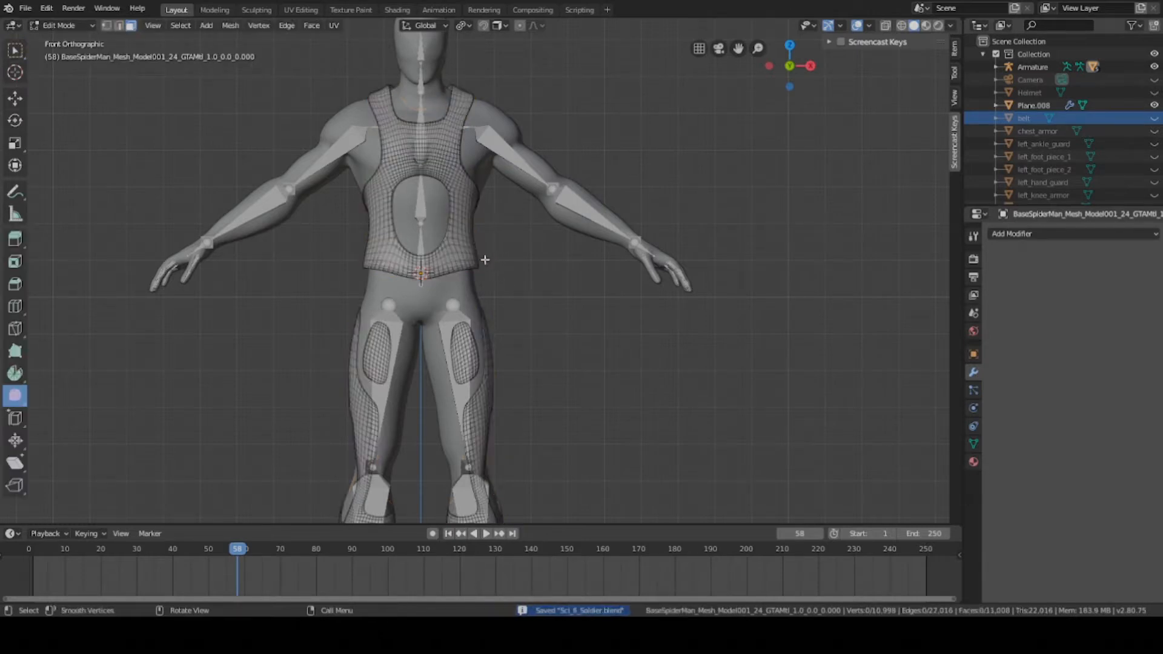
{"action": "left_click", "coordinate": [53, 27]}
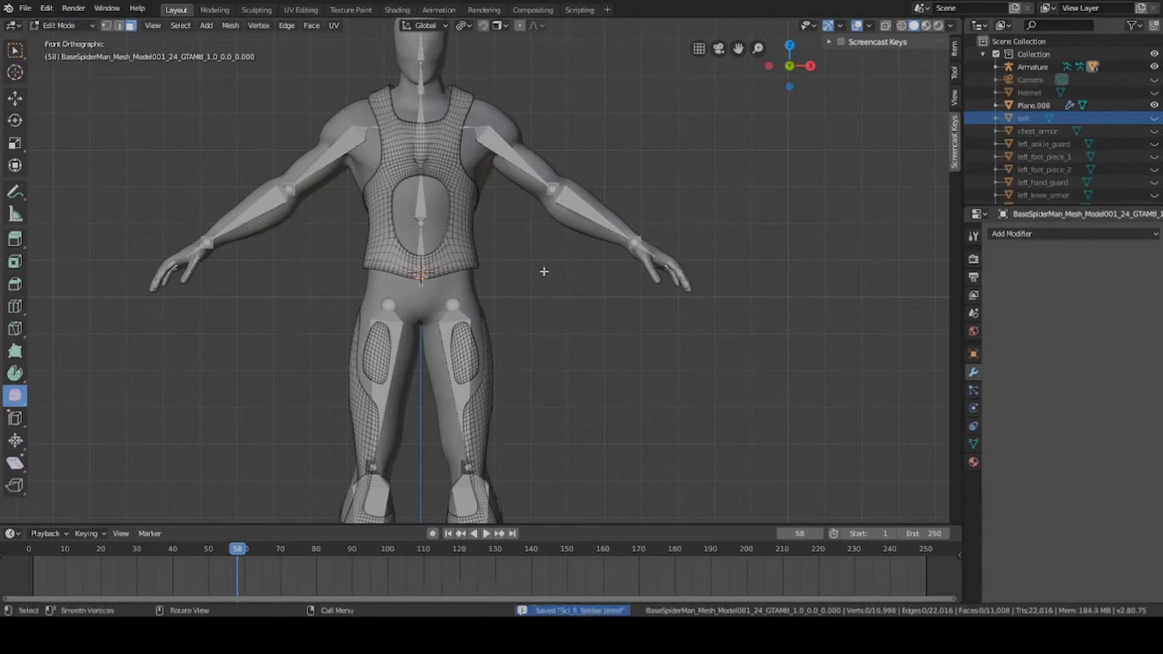
{"action": "key", "text": "a"}
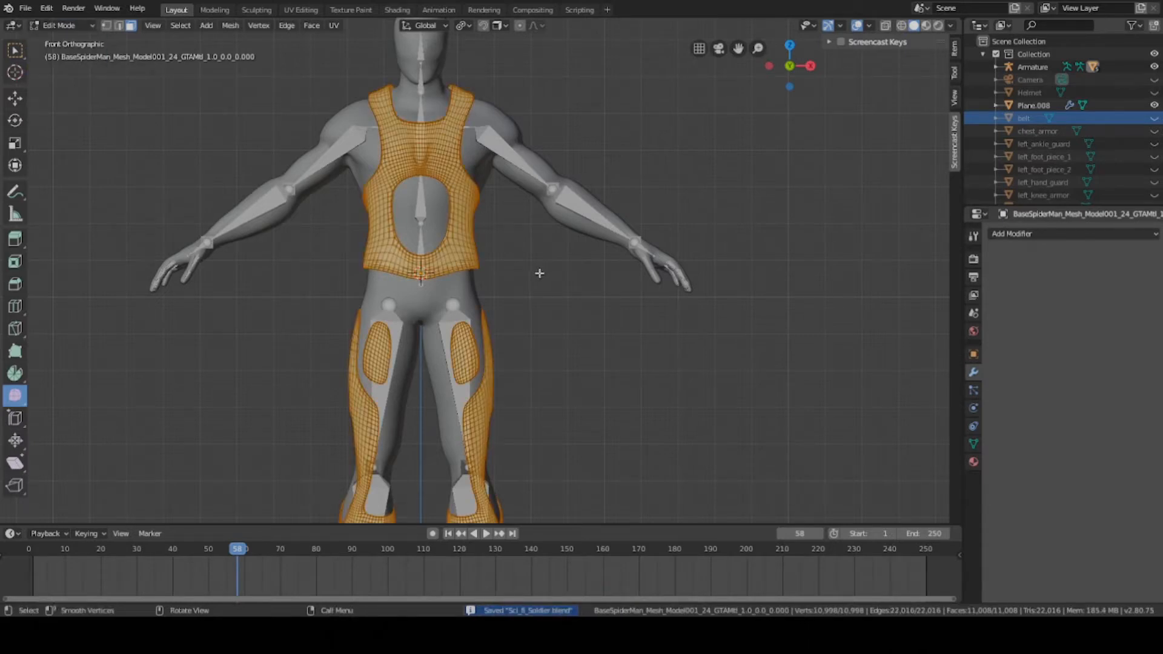
{"action": "key", "text": "p"}
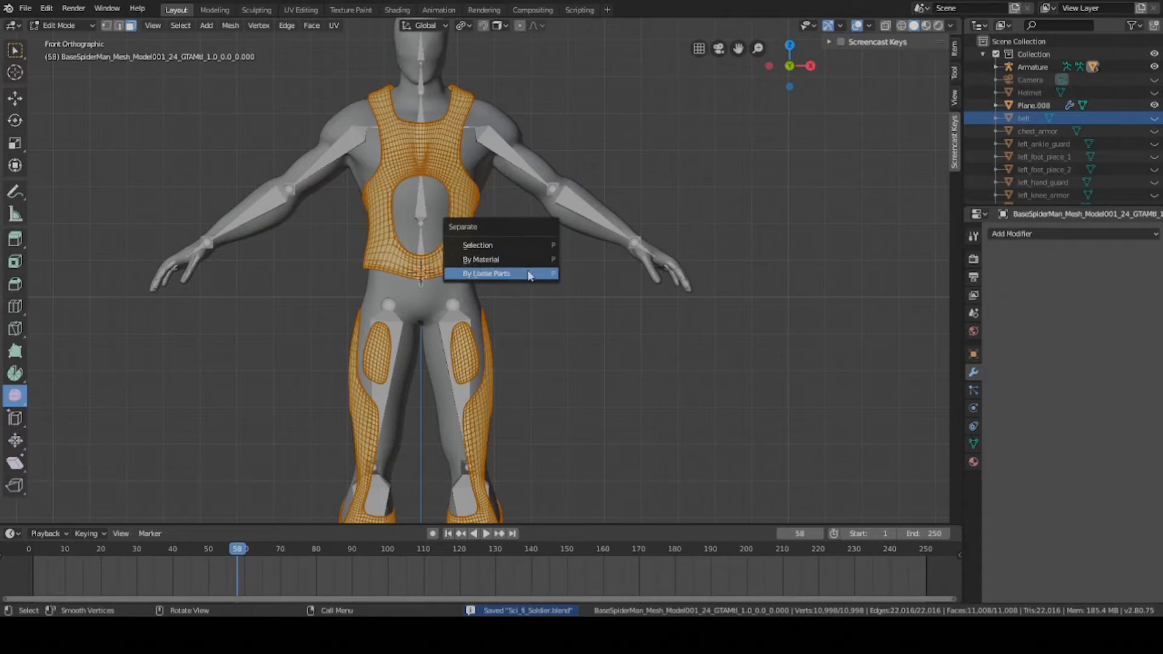
{"action": "left_click", "coordinate": [529, 272]}
{"action": "key", "text": "Tab"}
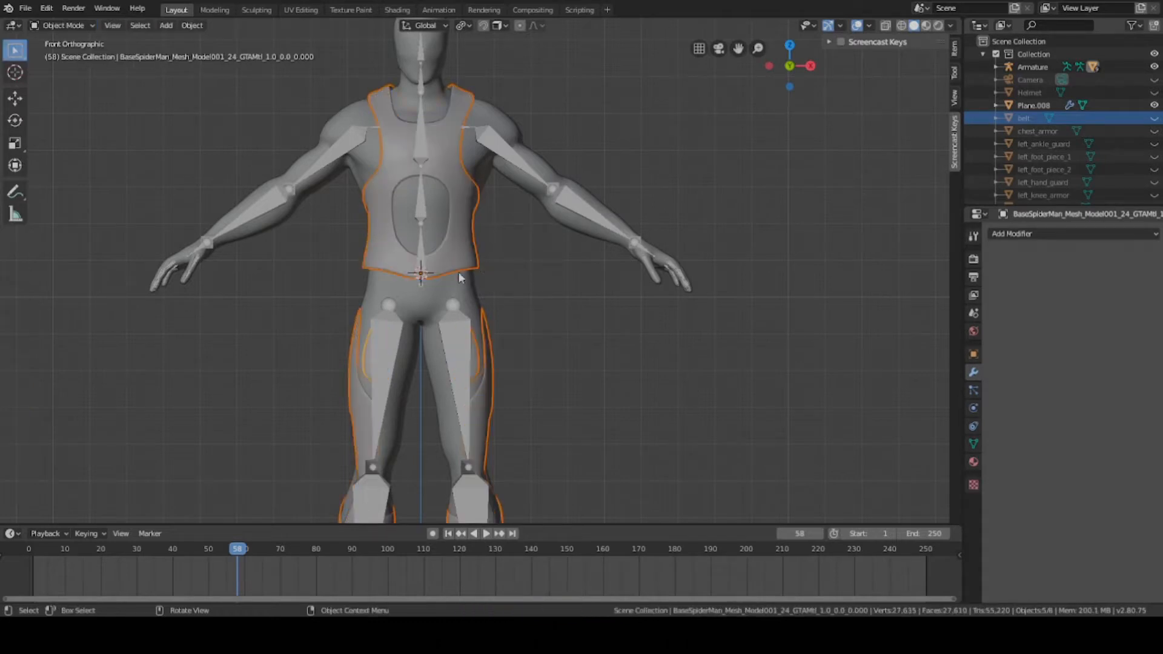
{"action": "key", "text": "g"}
{"action": "right_click", "coordinate": [478, 277]}
{"action": "key", "text": "ctrl+s"}
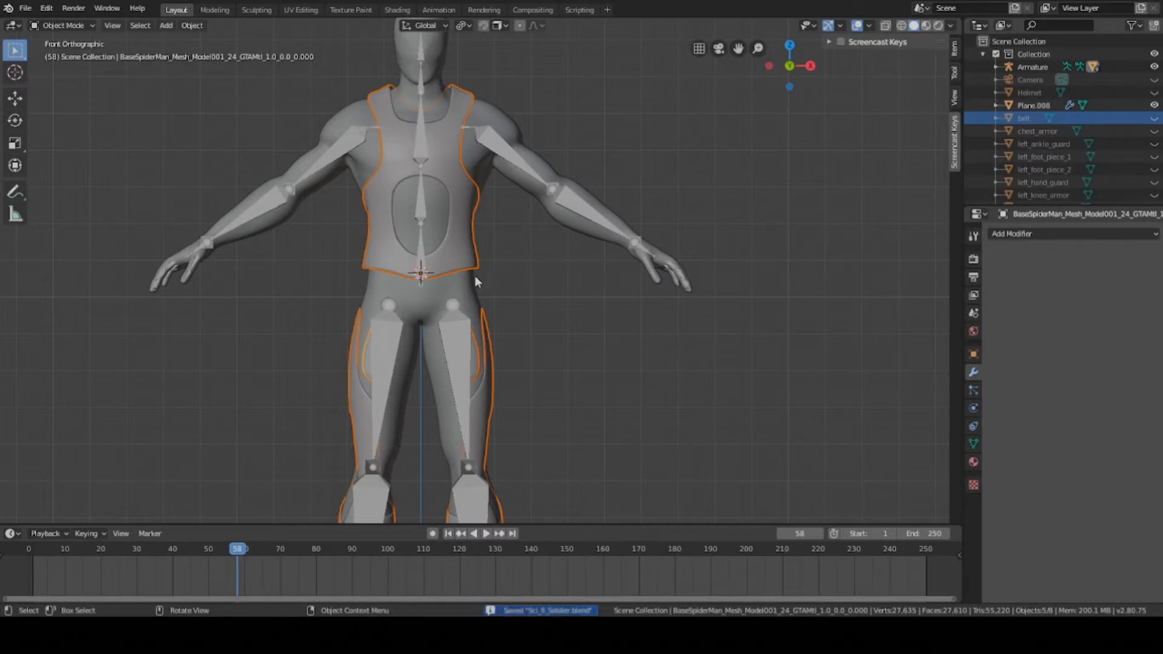
Set the origin of every separated armor piece to its own geometry
{"action": "right_click", "coordinate": [471, 264]}
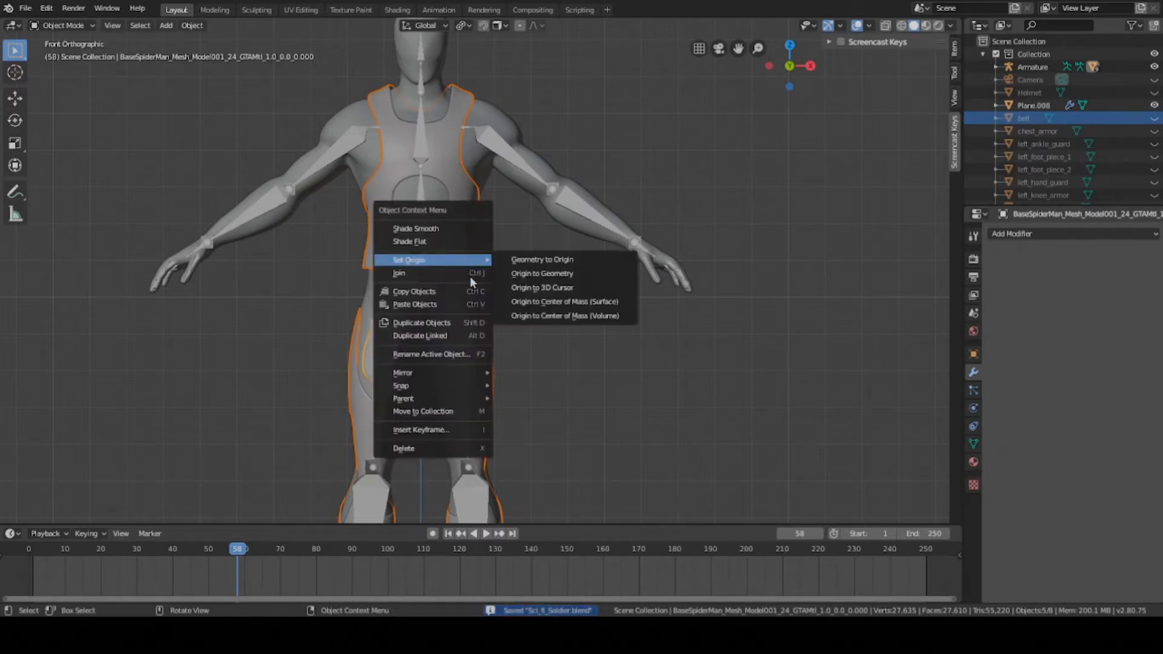
{"action": "left_click", "coordinate": [539, 274]}
{"action": "middle_click_drag", "start_coordinate": [481, 282], "coordinate": [490, 218], "text": "shift"}
Check that the character's long right leg armor moves independently, cancel the move and save the file
{"action": "left_click", "coordinate": [463, 197]}
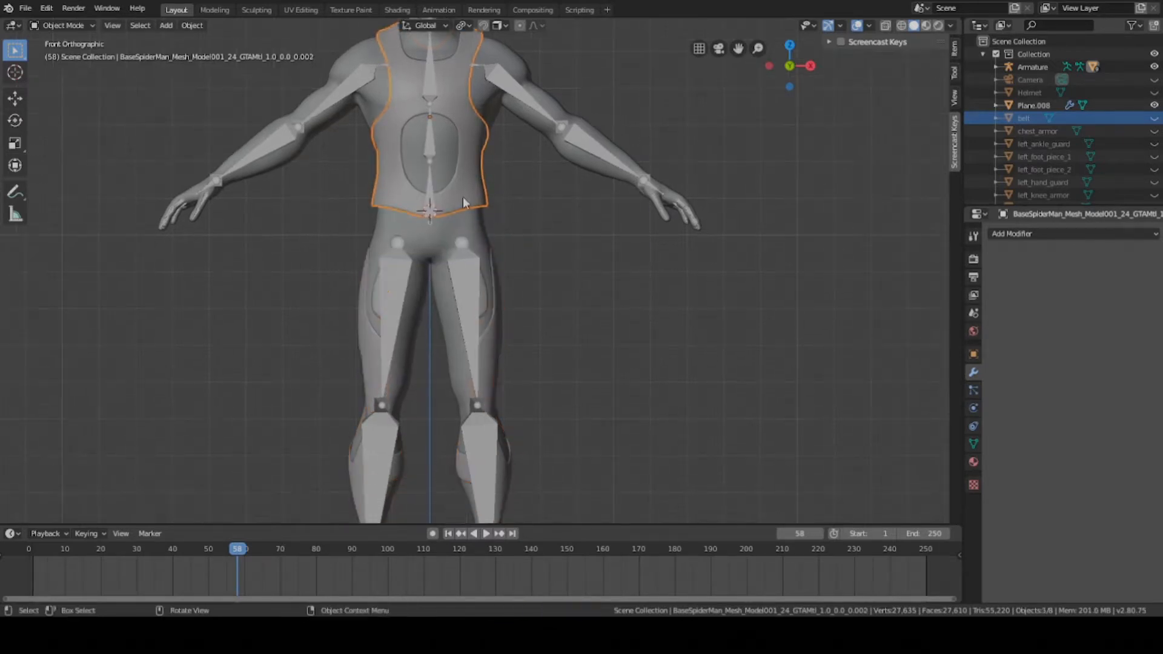
{"action": "left_click", "coordinate": [356, 336]}
{"action": "key", "text": "g"}
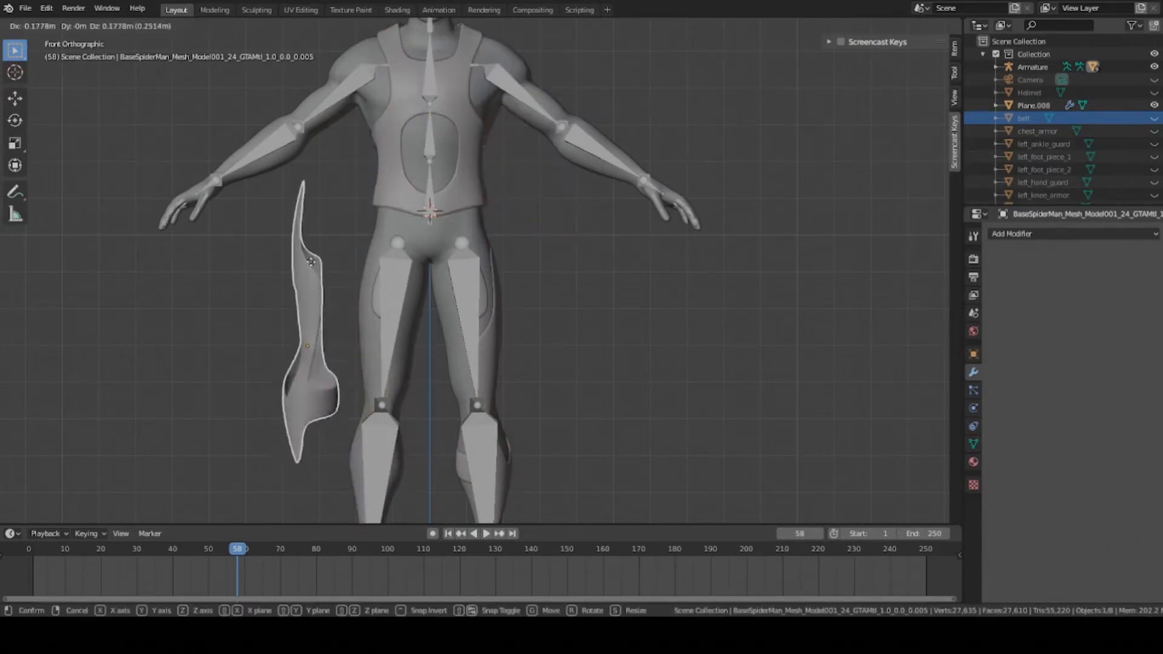
{"action": "right_click", "coordinate": [292, 281]}
{"action": "key", "text": "ctrl+s"}
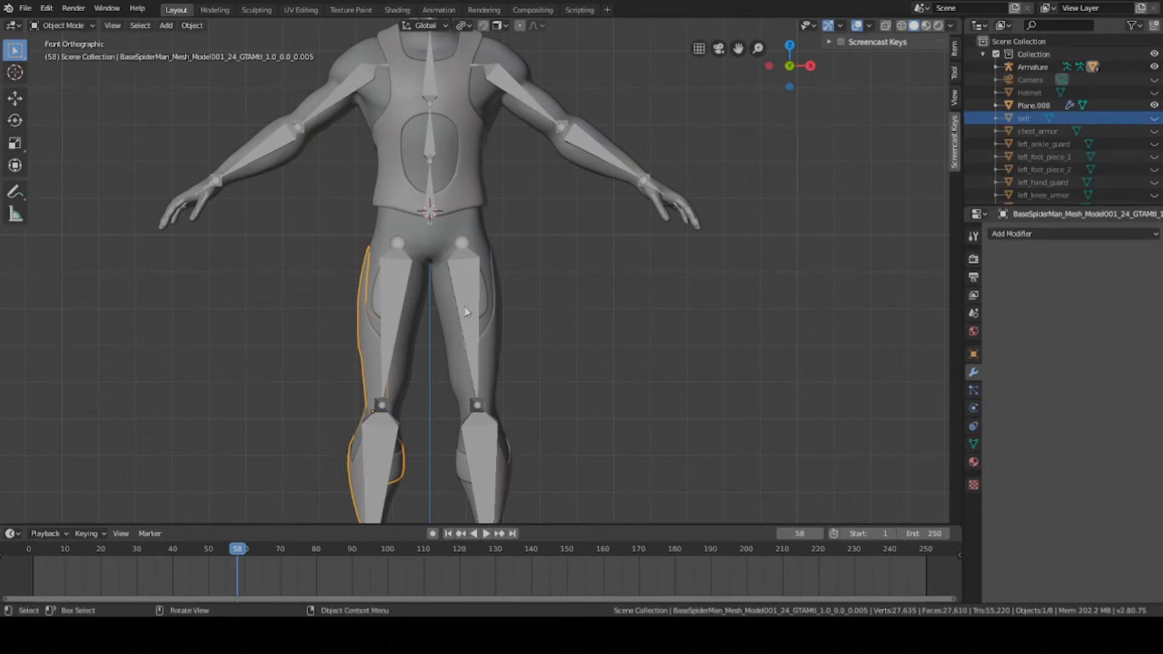
Parent the character's left thigh pad to the thigh.L bone of the armature using the Bone option
{"action": "scroll", "coordinate": [489, 307], "scroll_direction": "up", "scroll_amount": 2}
{"action": "left_click", "coordinate": [485, 298]}
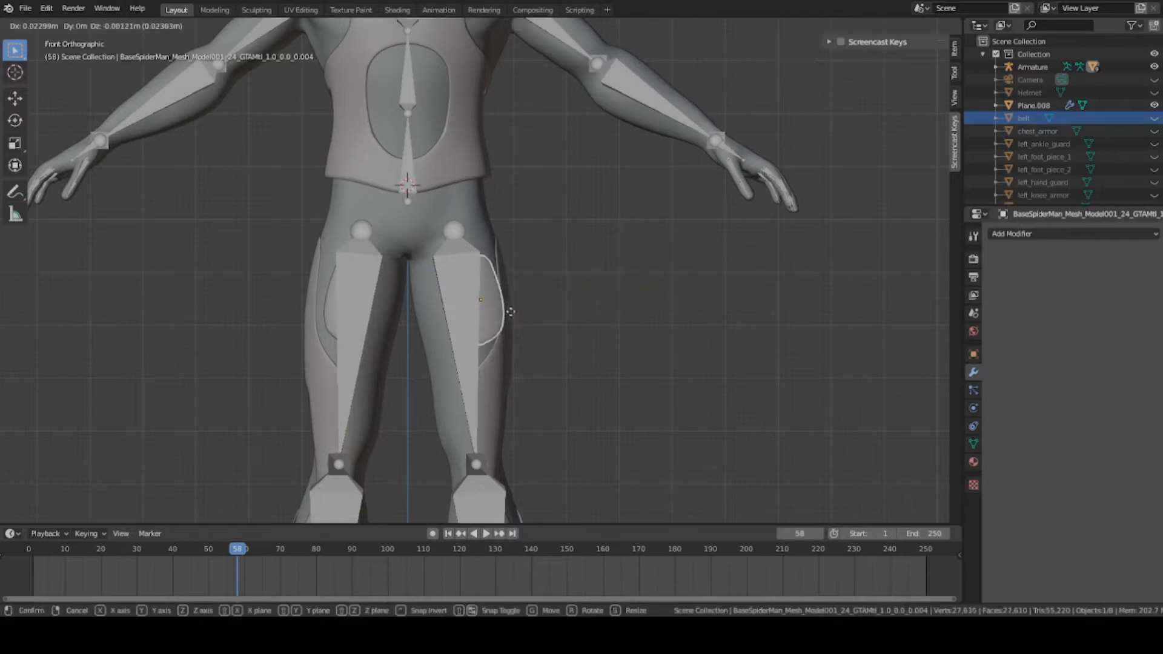
{"action": "left_click", "coordinate": [456, 281], "text": "shift"}
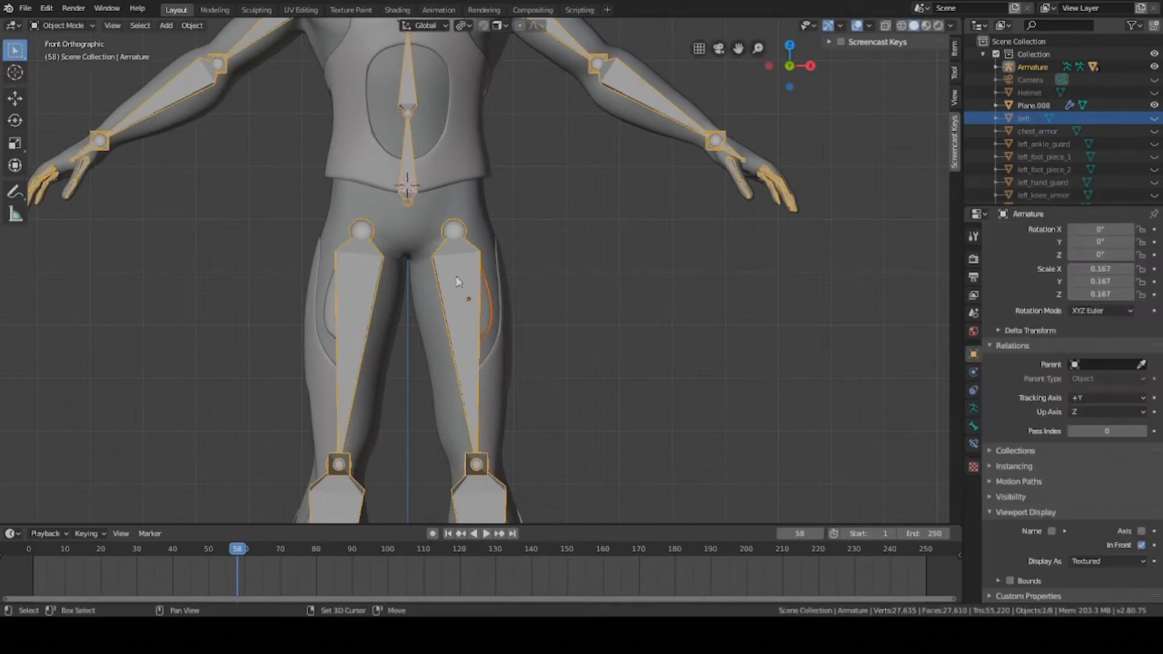
{"action": "key", "text": "ctrl+s"}
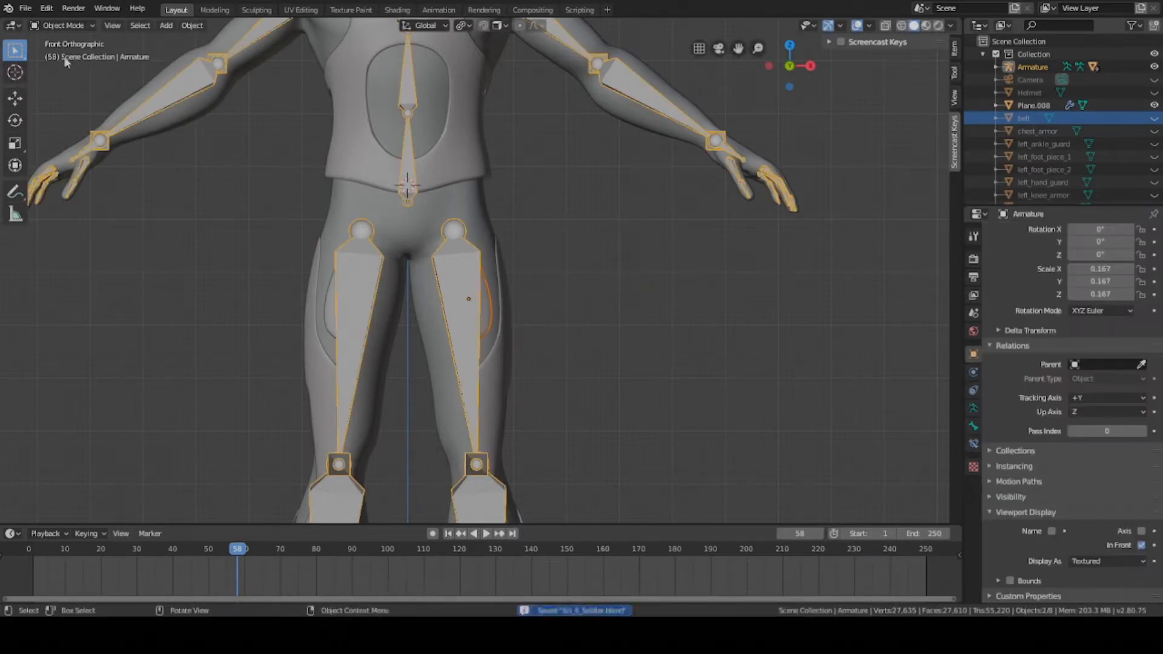
{"action": "left_click", "coordinate": [44, 26]}
{"action": "left_click", "coordinate": [61, 69]}
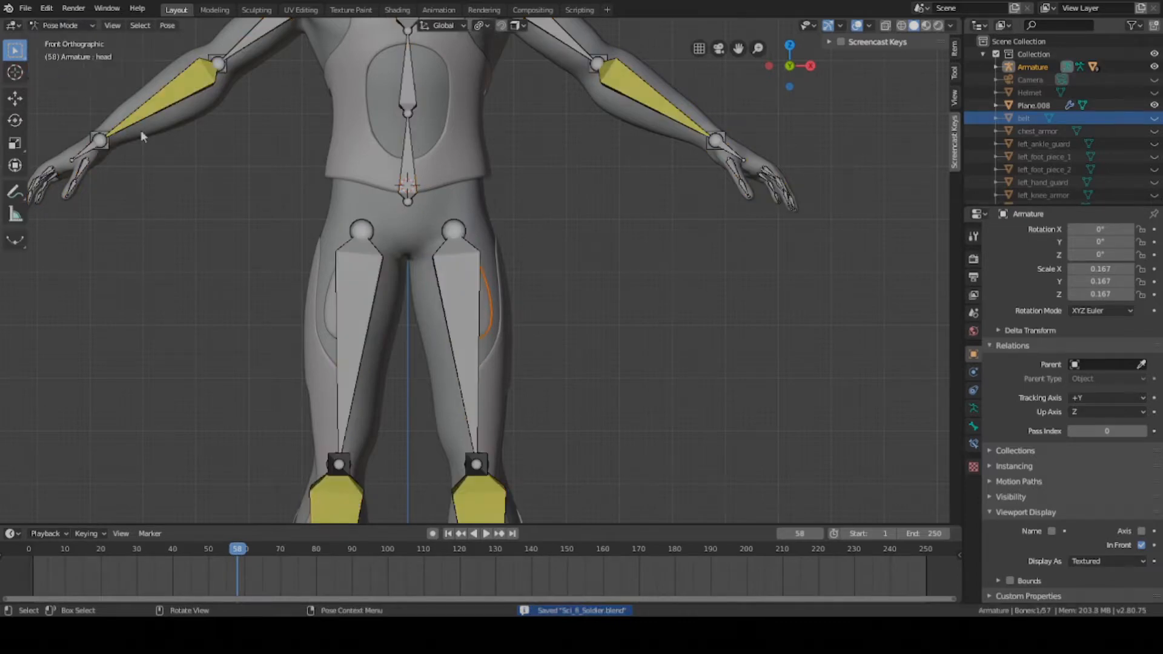
{"action": "key", "text": "a"}
{"action": "key", "text": "alt+a"}
{"action": "left_click", "coordinate": [468, 295]}
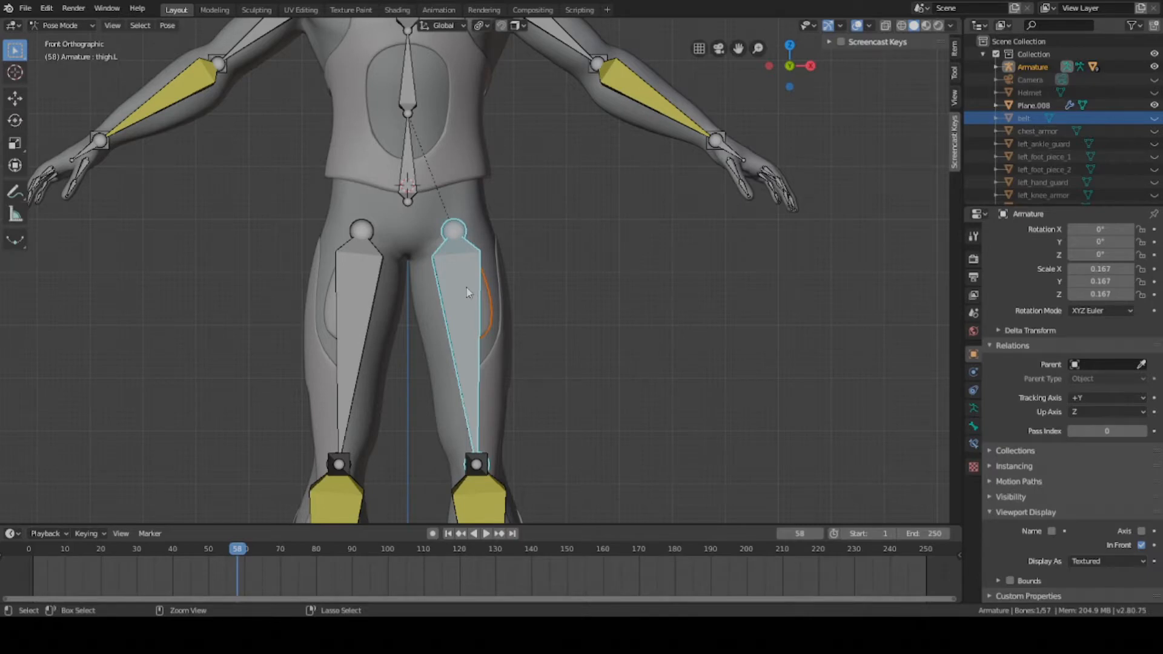
{"action": "key", "text": "ctrl+p"}
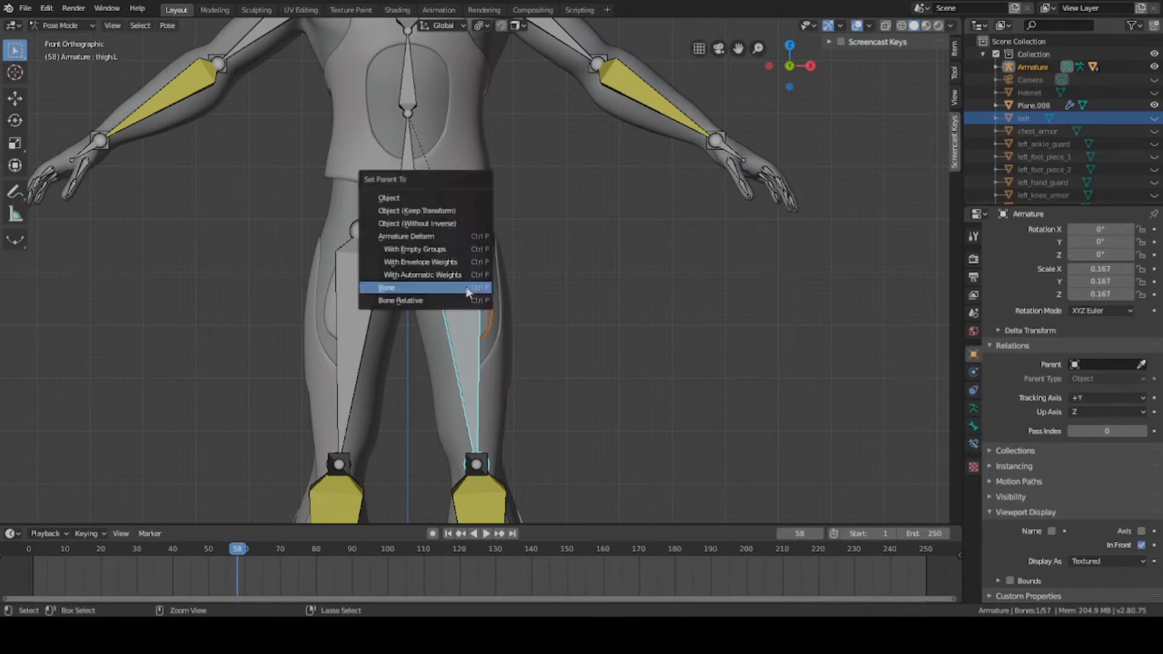
{"action": "left_click", "coordinate": [427, 288]}
Parent the character's right thigh pad to the thigh.R bone using the Bone option and save the file
{"action": "key", "text": "q"}
{"action": "left_click", "coordinate": [347, 315]}
{"action": "left_click", "coordinate": [327, 307]}
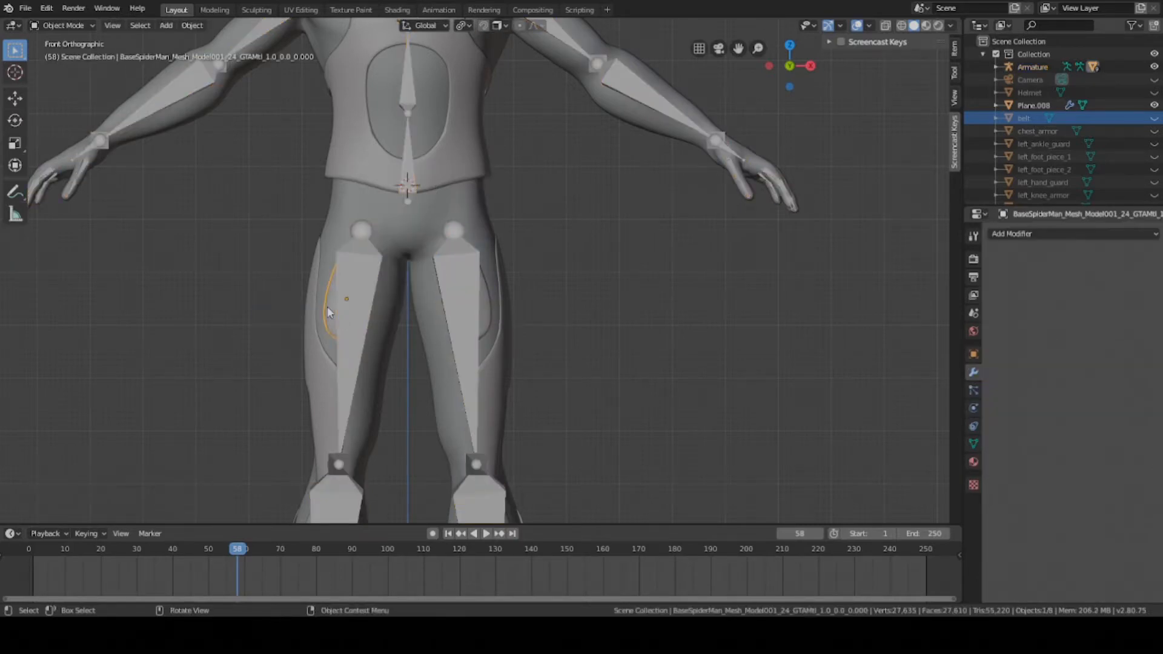
{"action": "left_click", "coordinate": [356, 296], "text": "shift"}
{"action": "left_click", "coordinate": [61, 26]}
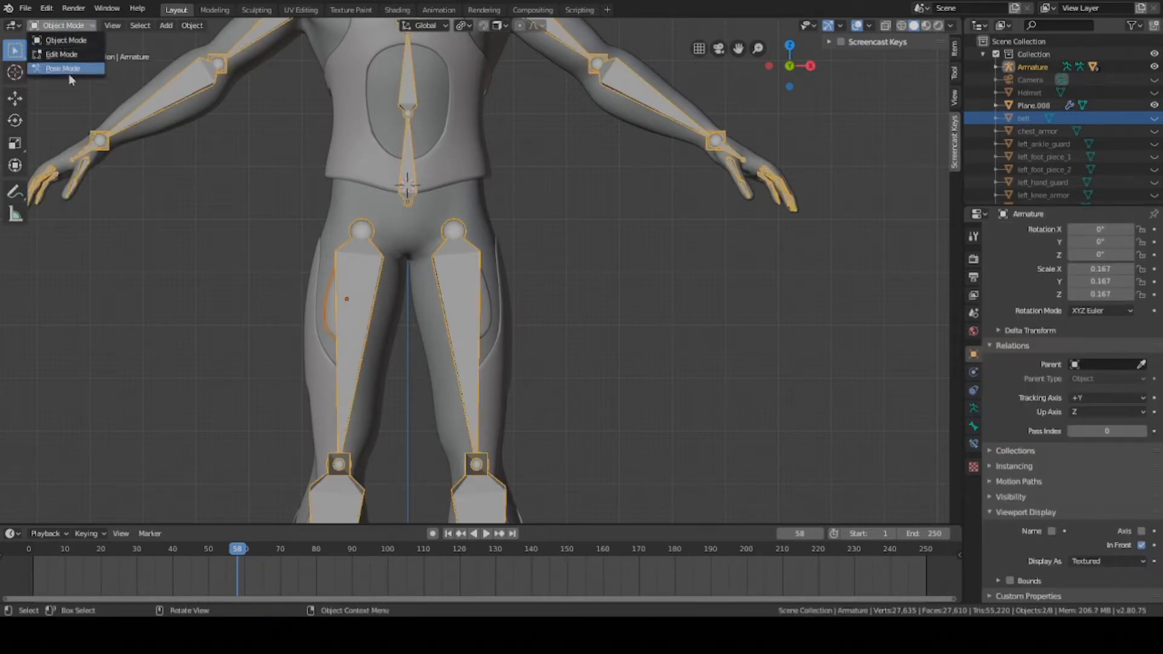
{"action": "left_click", "coordinate": [63, 68]}
{"action": "left_click", "coordinate": [363, 279]}
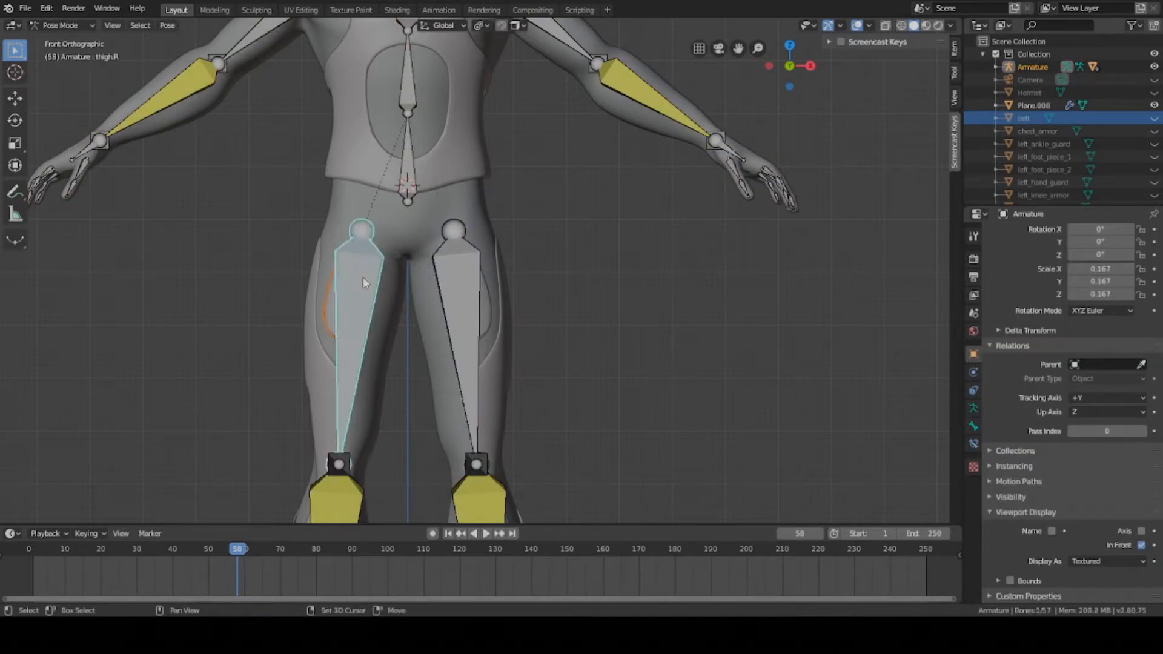
{"action": "key", "text": "ctrl+p"}
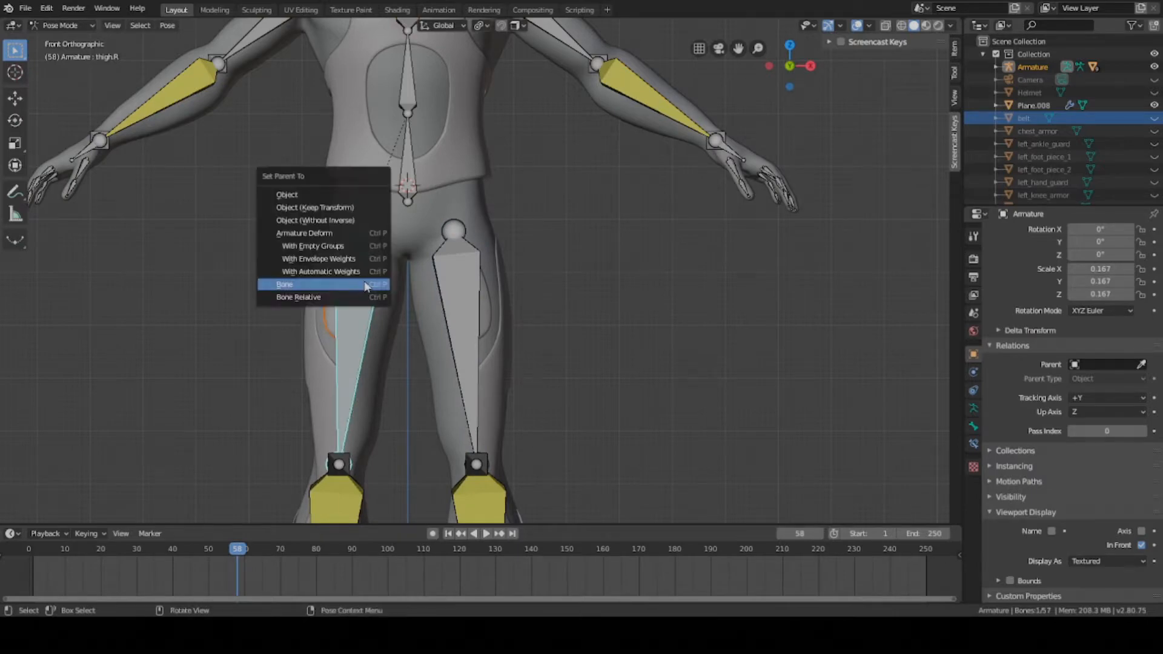
{"action": "left_click", "coordinate": [366, 287]}
{"action": "key", "text": "ctrl+s"}
Test how the right thigh pad follows the leg by moving the ankleIK.R bone, cancelling each move
{"action": "scroll", "coordinate": [370, 303], "scroll_direction": "down", "scroll_amount": 2}
{"action": "middle_click_drag", "start_coordinate": [377, 325], "coordinate": [395, 205], "text": "shift"}
{"action": "middle_click_drag", "start_coordinate": [376, 357], "coordinate": [408, 382]}
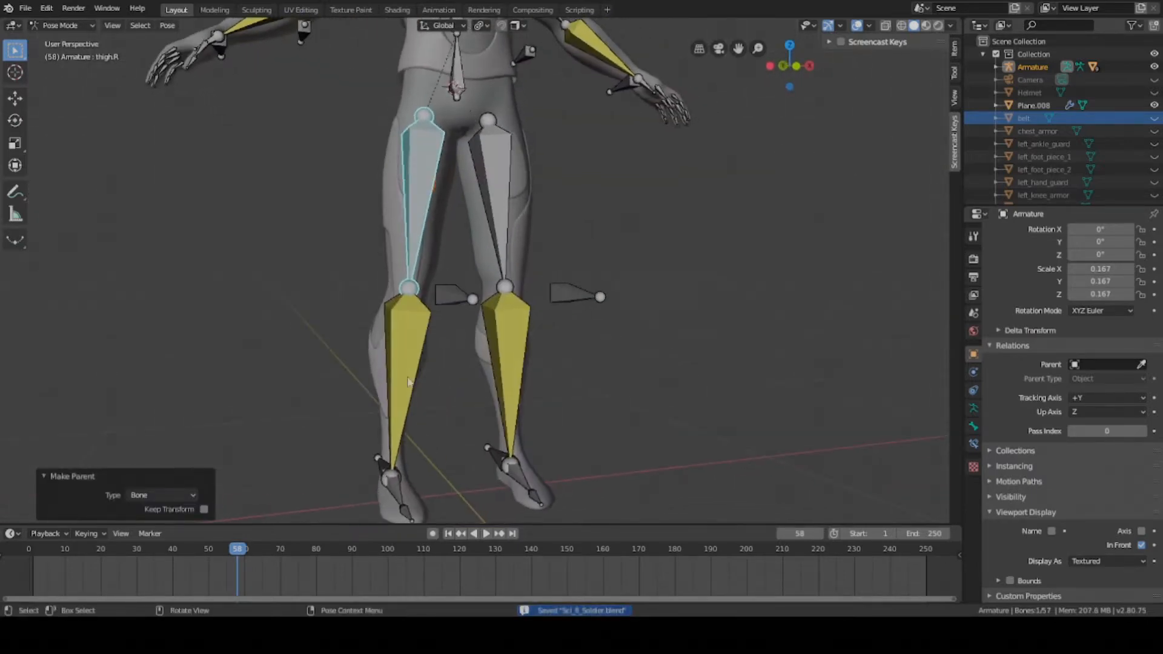
{"action": "left_click", "coordinate": [376, 464]}
{"action": "key", "text": "g"}
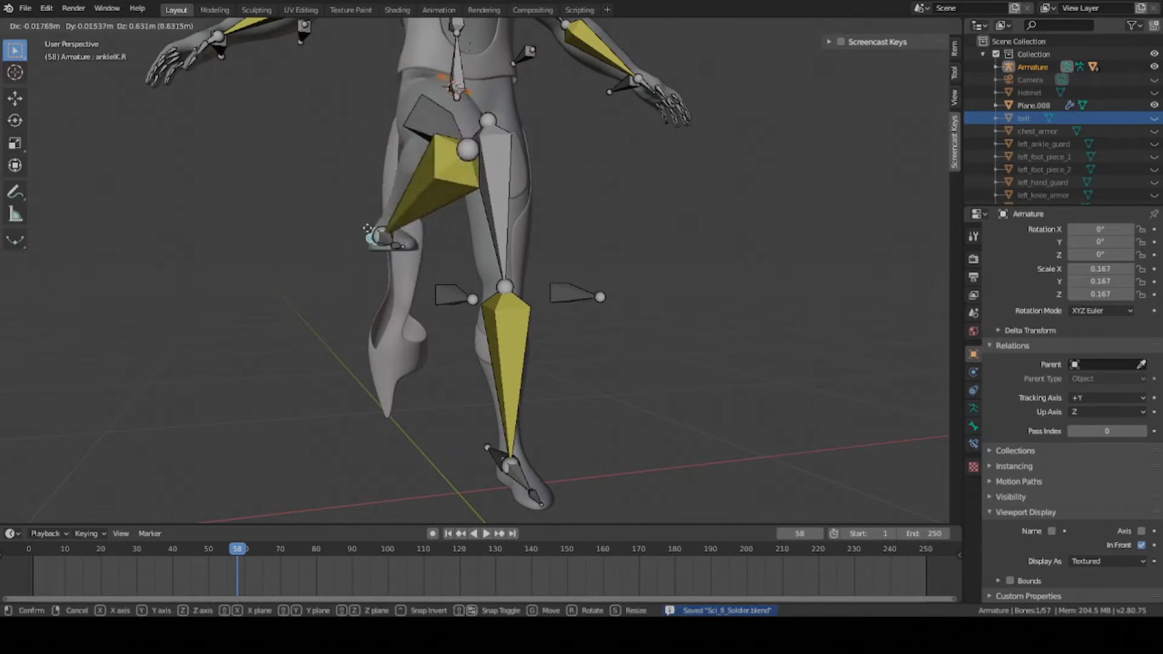
{"action": "key", "text": "Escape"}
{"action": "middle_click_drag", "start_coordinate": [439, 157], "coordinate": [494, 237]}
{"action": "key", "text": "g"}
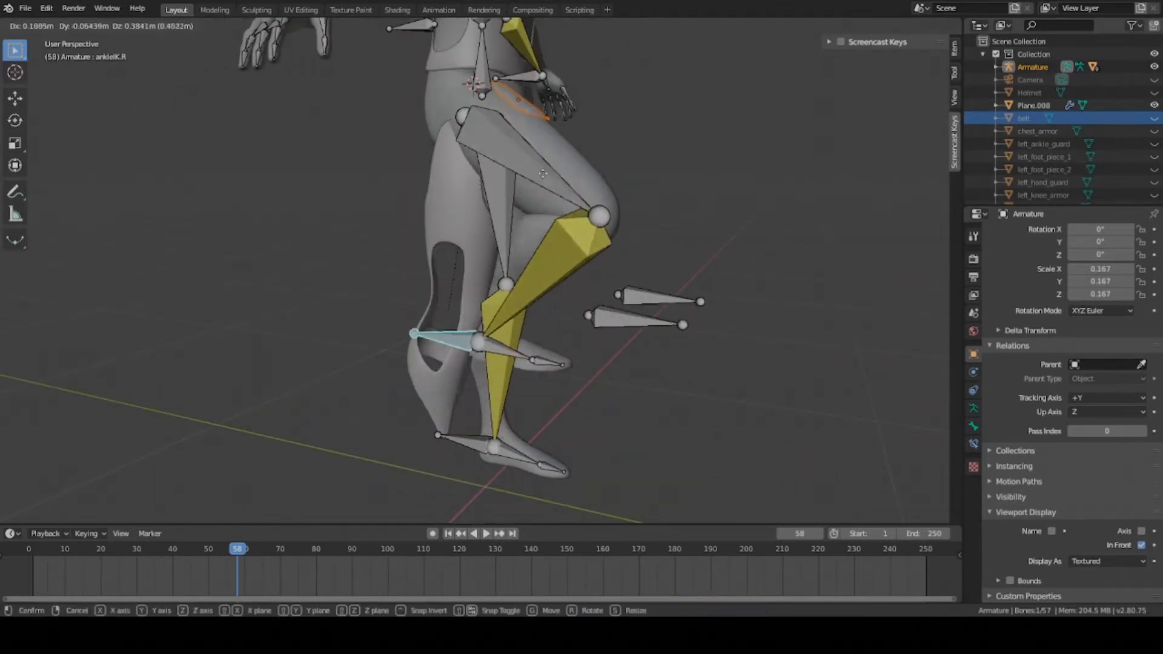
{"action": "key", "text": "Escape"}
{"action": "key", "text": "ctrl+s"}
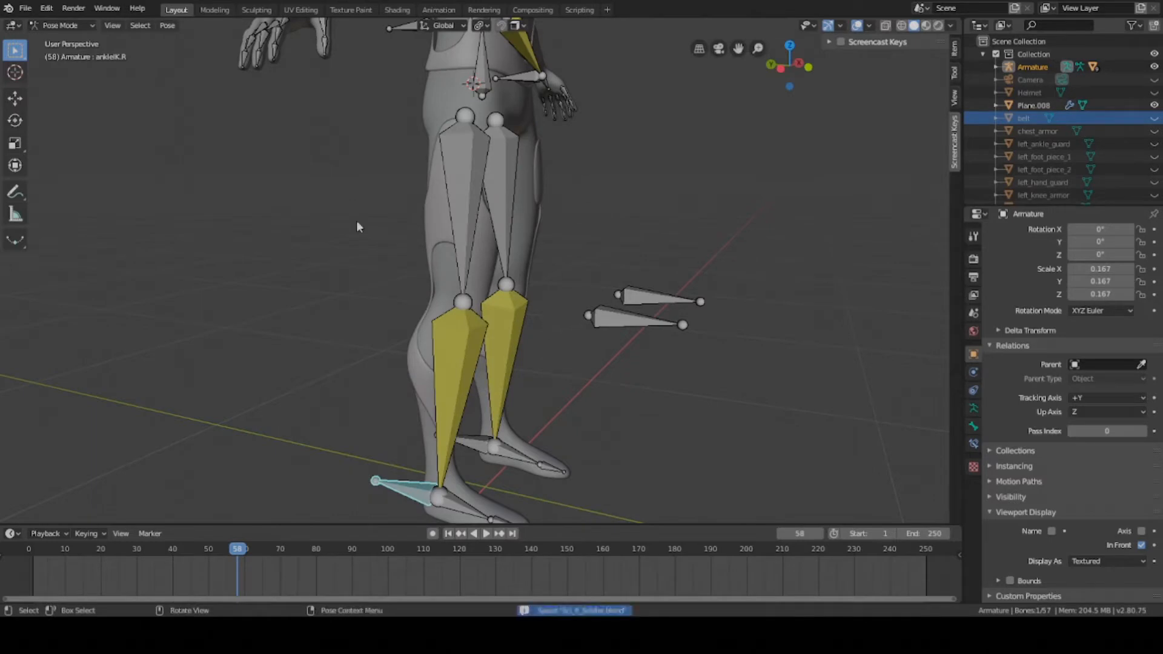
Examine the torso armor and the long armor pieces that span the thigh and shin of each leg
{"action": "middle_click_drag", "start_coordinate": [552, 353], "coordinate": [400, 245]}
{"action": "middle_click_drag", "start_coordinate": [411, 187], "coordinate": [405, 292]}
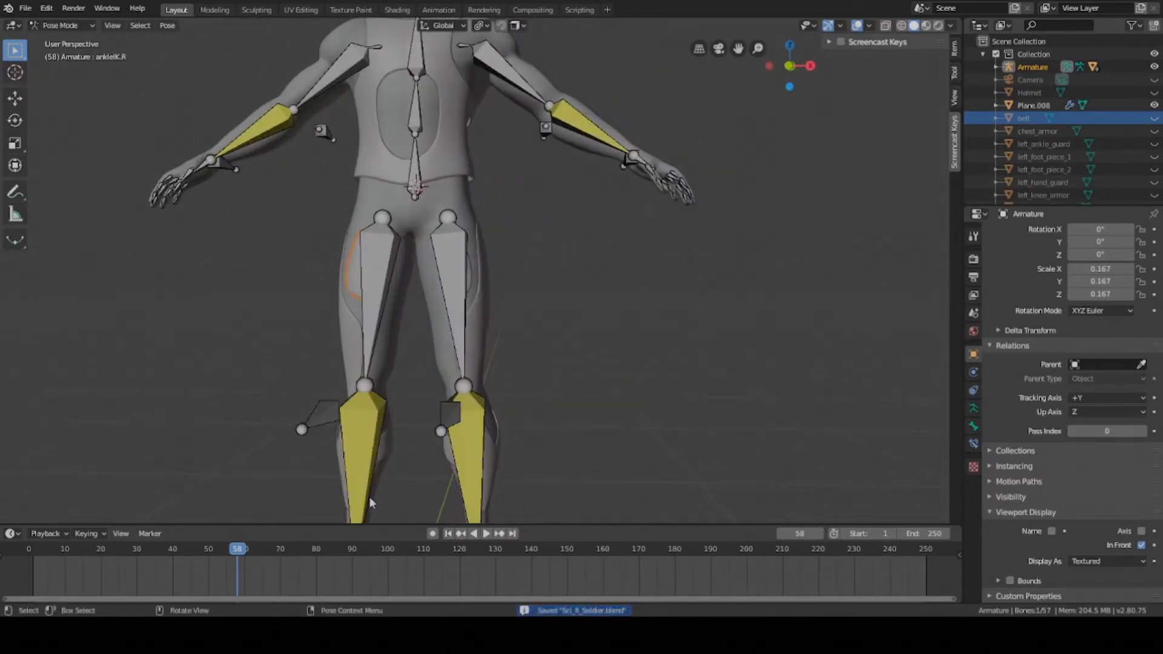
{"action": "middle_click_drag", "start_coordinate": [444, 111], "coordinate": [446, 255], "text": "shift"}
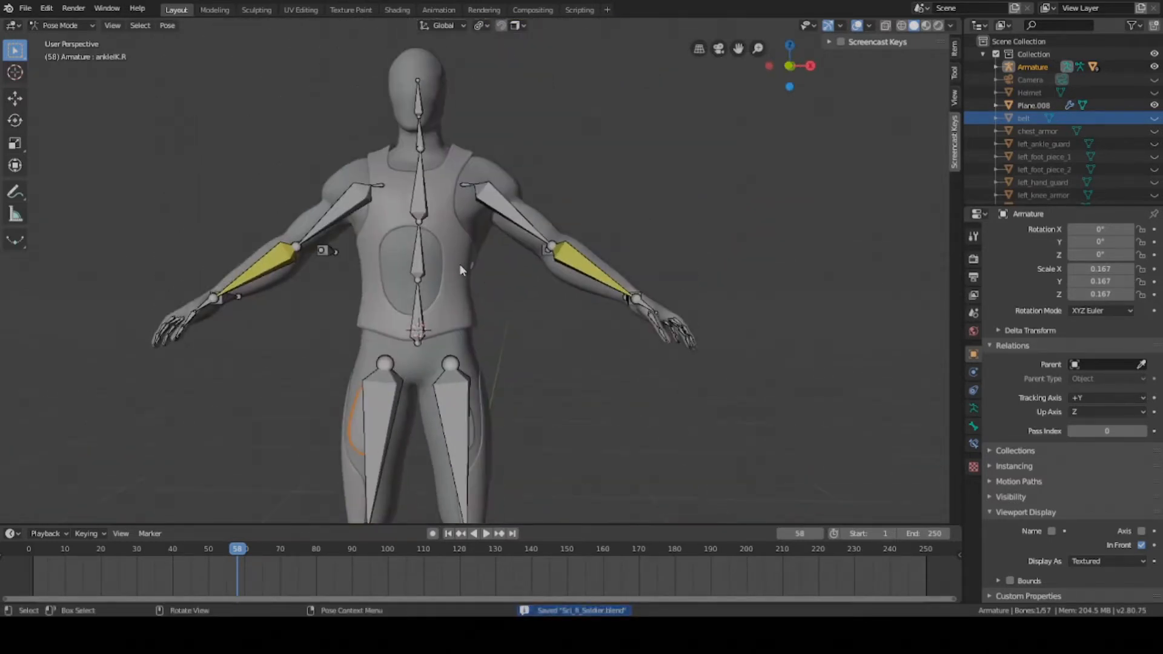
{"action": "middle_click_drag", "start_coordinate": [495, 392], "coordinate": [511, 324], "text": "shift"}
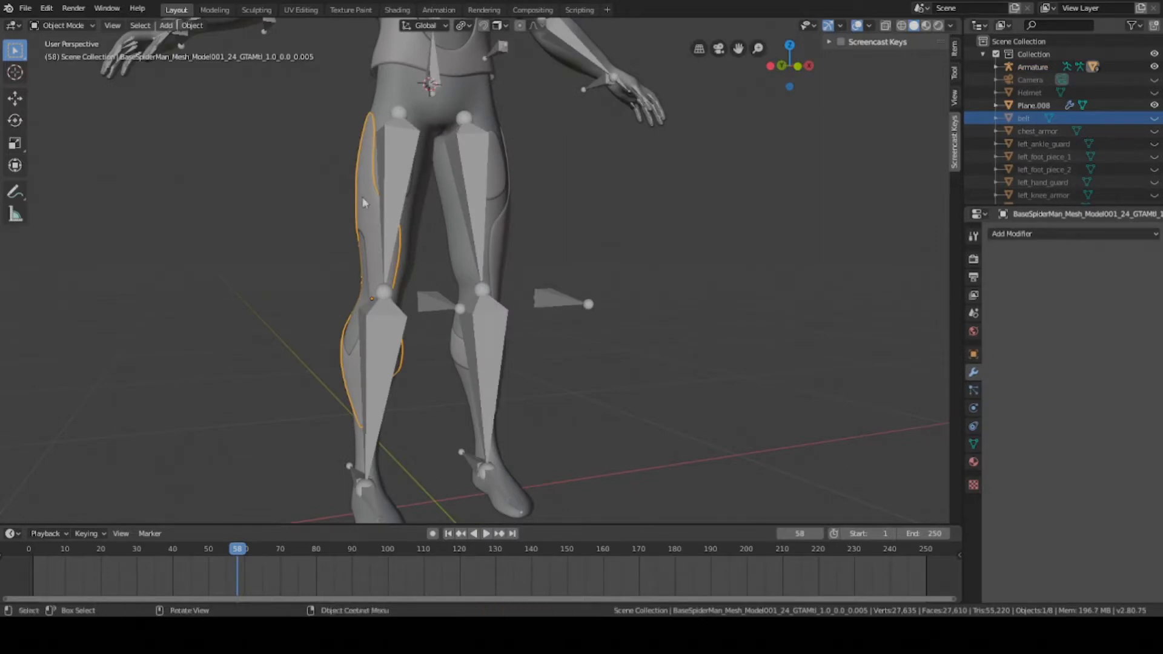
{"action": "left_click", "coordinate": [503, 238]}
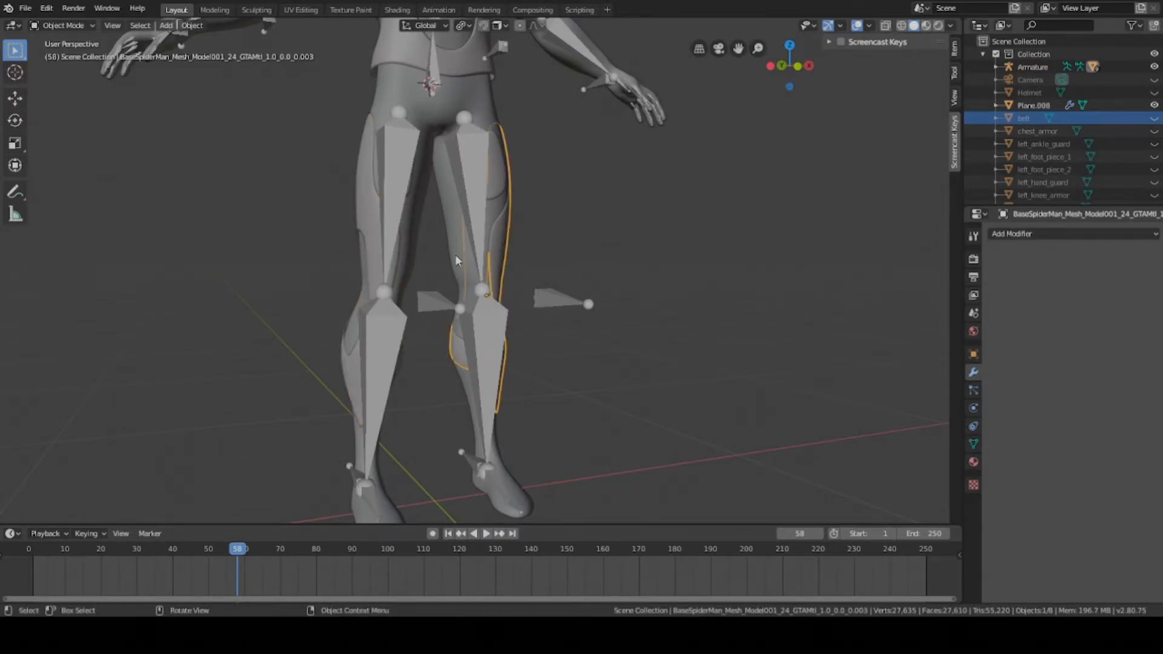
{"action": "middle_click_drag", "start_coordinate": [455, 255], "coordinate": [421, 256]}
{"action": "key", "text": "ctrl+s"}
{"action": "scroll", "coordinate": [439, 246], "scroll_direction": "up", "scroll_amount": 1}
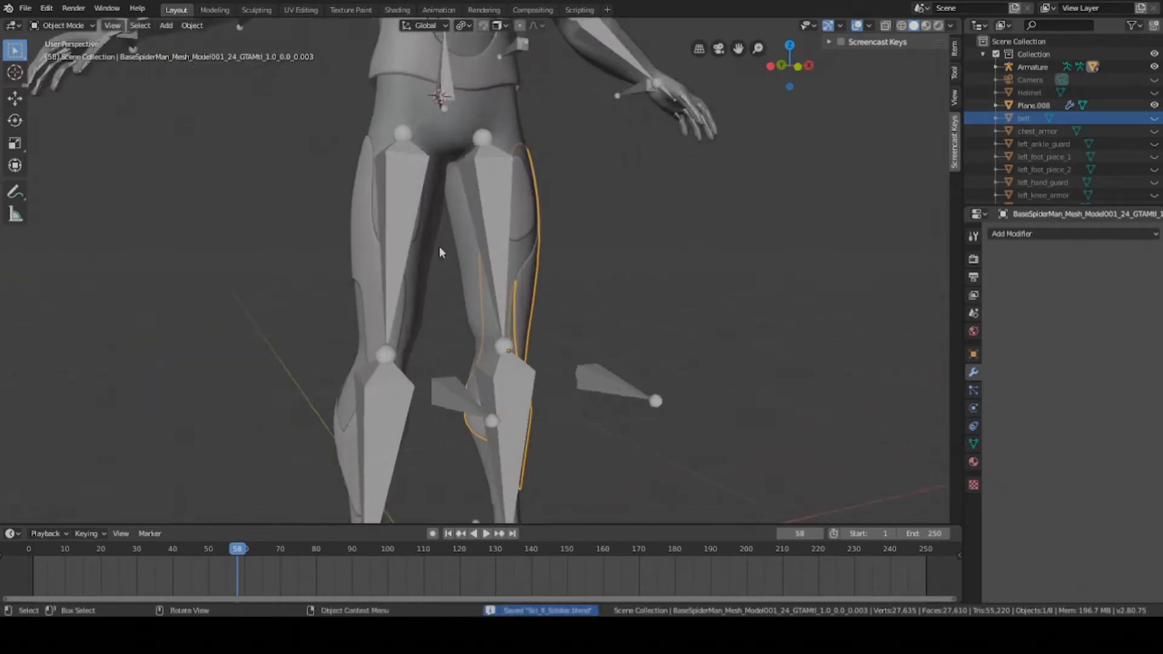
{"action": "scroll", "coordinate": [441, 250], "scroll_direction": "up", "scroll_amount": 2}
{"action": "scroll", "coordinate": [441, 250], "scroll_direction": "down", "scroll_amount": 2}
Parent the character's long right leg armor to the armature with automatic weights and save the file
{"action": "left_click", "coordinate": [355, 236]}
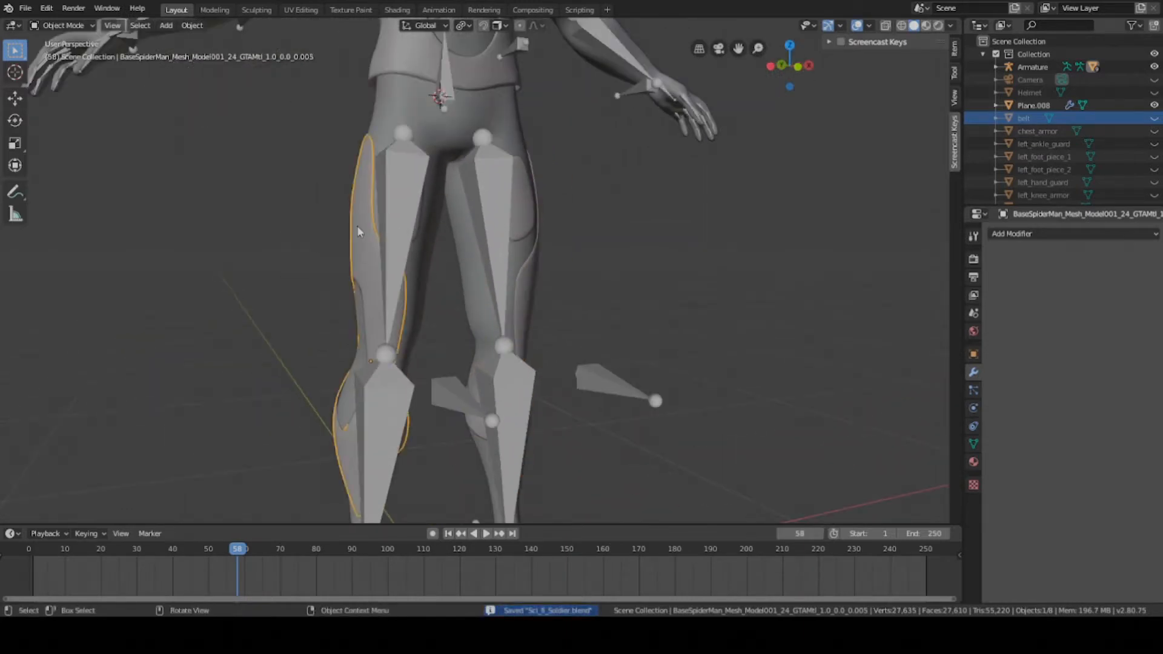
{"action": "middle_click_drag", "start_coordinate": [362, 223], "coordinate": [343, 223]}
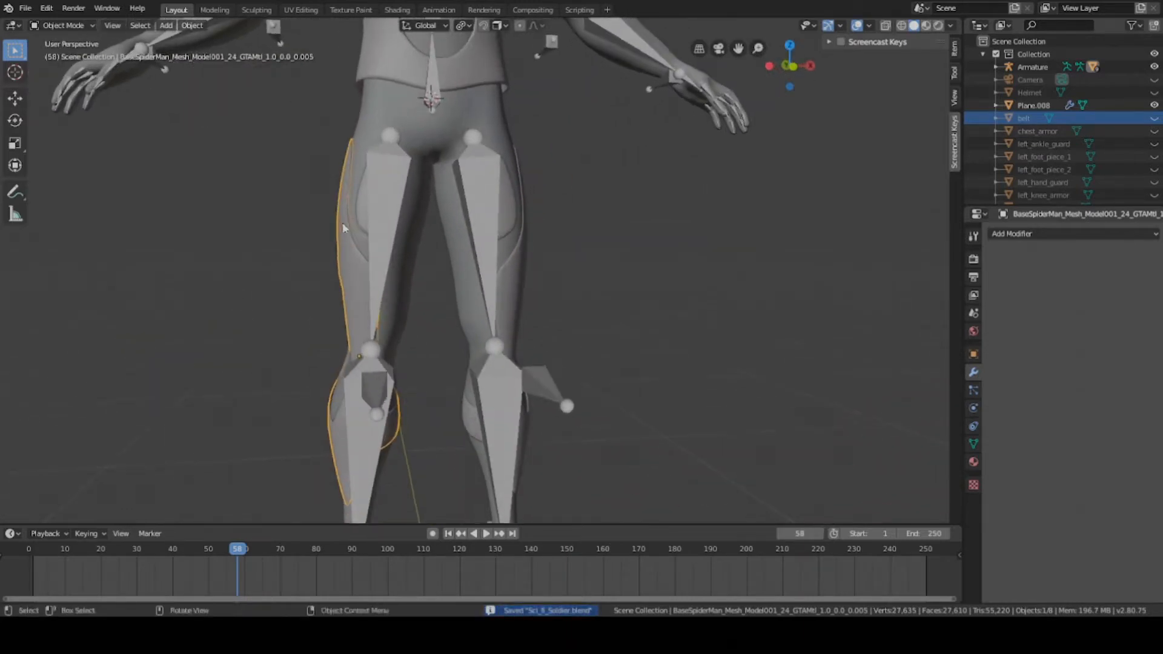
{"action": "left_click", "coordinate": [389, 209], "text": "shift"}
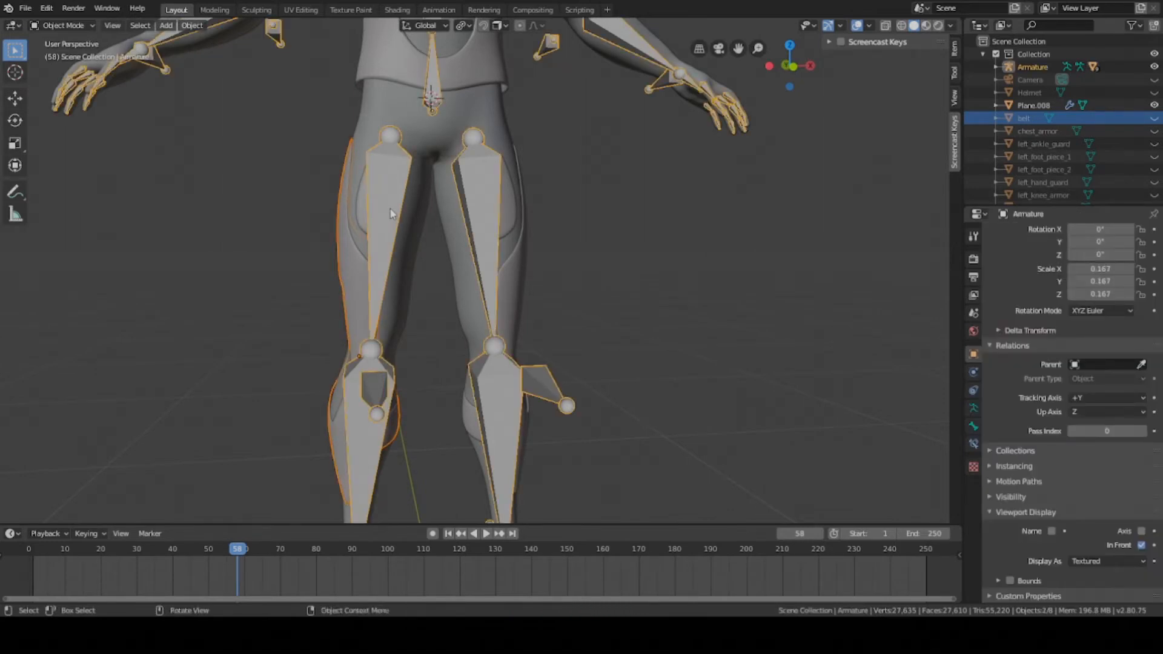
{"action": "key", "text": "ctrl+p"}
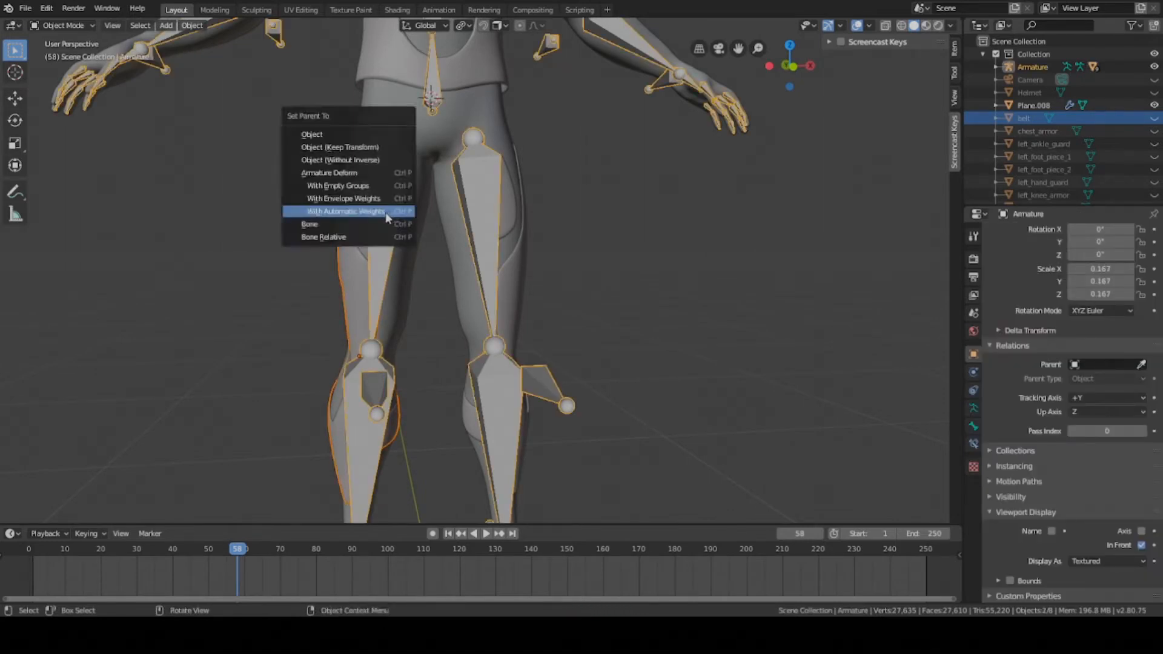
{"action": "left_click", "coordinate": [364, 213]}
{"action": "middle_click_drag", "start_coordinate": [376, 264], "coordinate": [459, 257]}
{"action": "key", "text": "ctrl+s"}
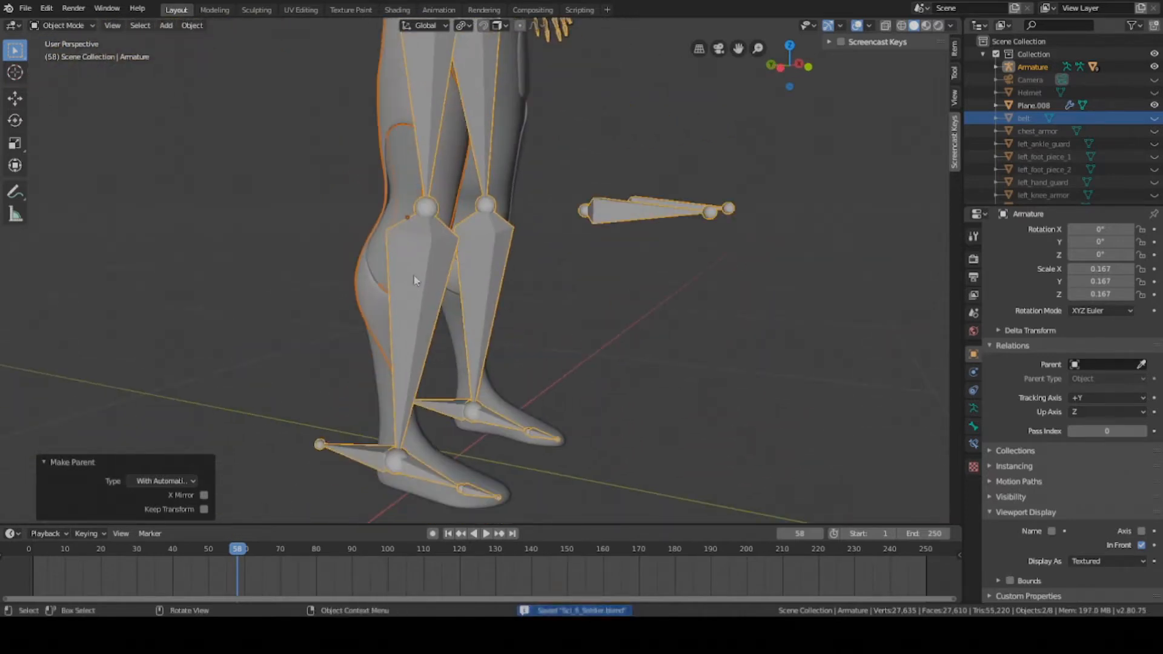
Examine how the long right leg armor fits around the thigh, knee and calf from the side and front
{"action": "middle_click_drag", "start_coordinate": [415, 289], "coordinate": [398, 327], "text": "ctrl"}
{"action": "scroll", "coordinate": [446, 316], "scroll_direction": "up", "scroll_amount": 3}
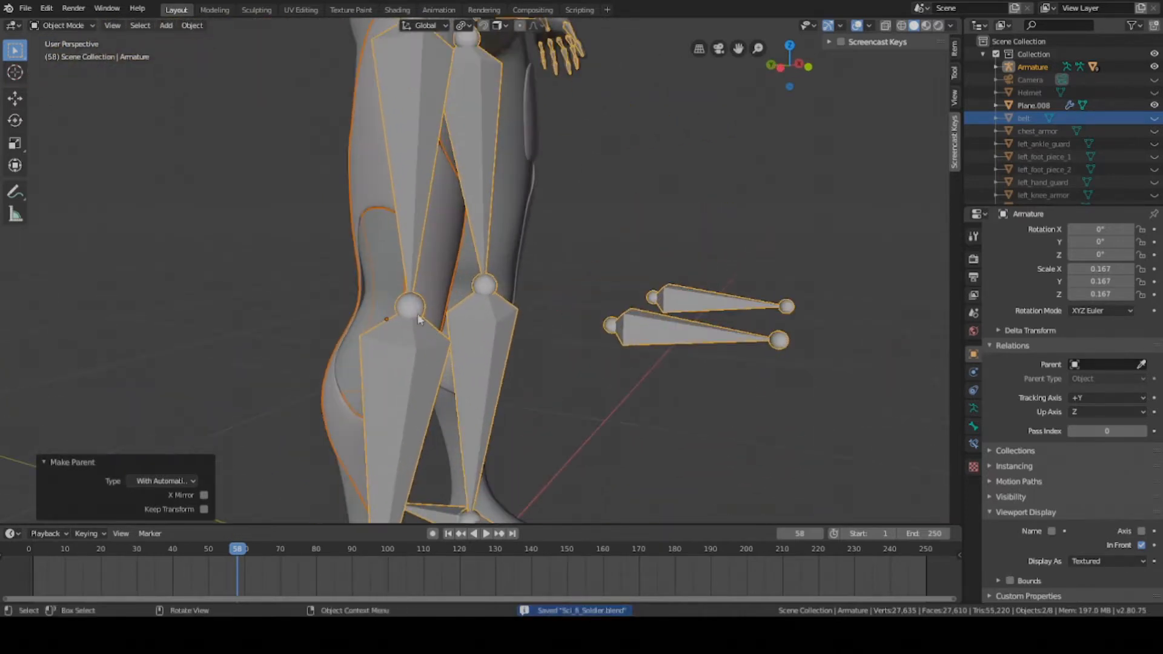
{"action": "middle_click_drag", "start_coordinate": [372, 245], "coordinate": [507, 285]}
{"action": "scroll", "coordinate": [482, 306], "scroll_direction": "up", "scroll_amount": 3}
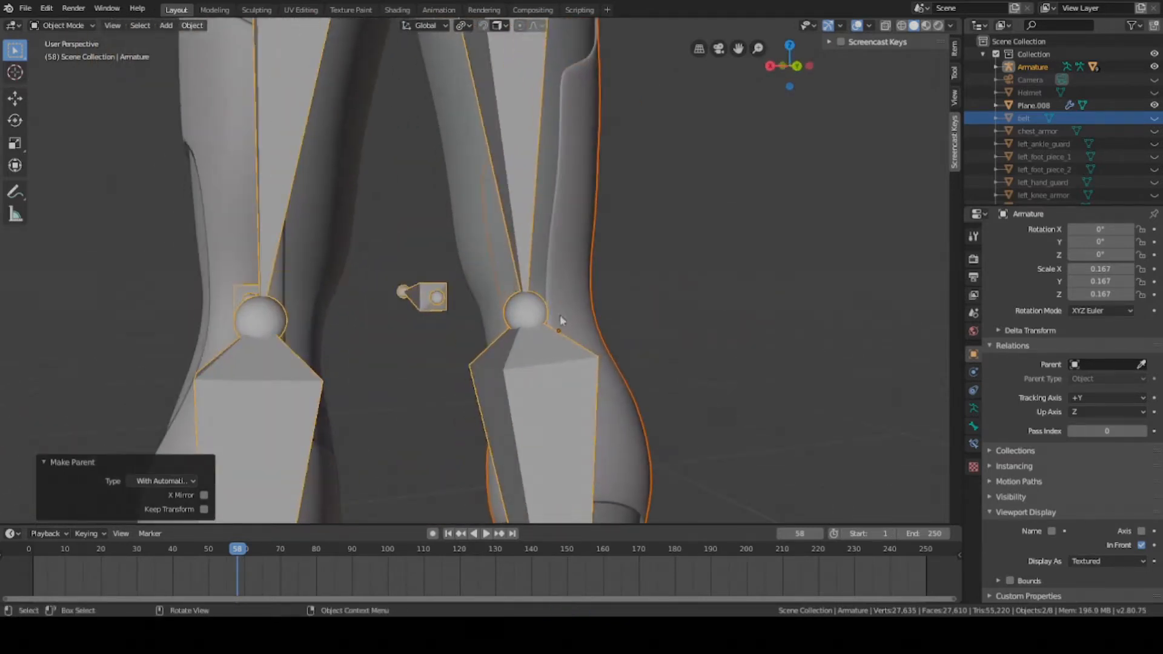
{"action": "middle_click_drag", "start_coordinate": [561, 320], "coordinate": [521, 303]}
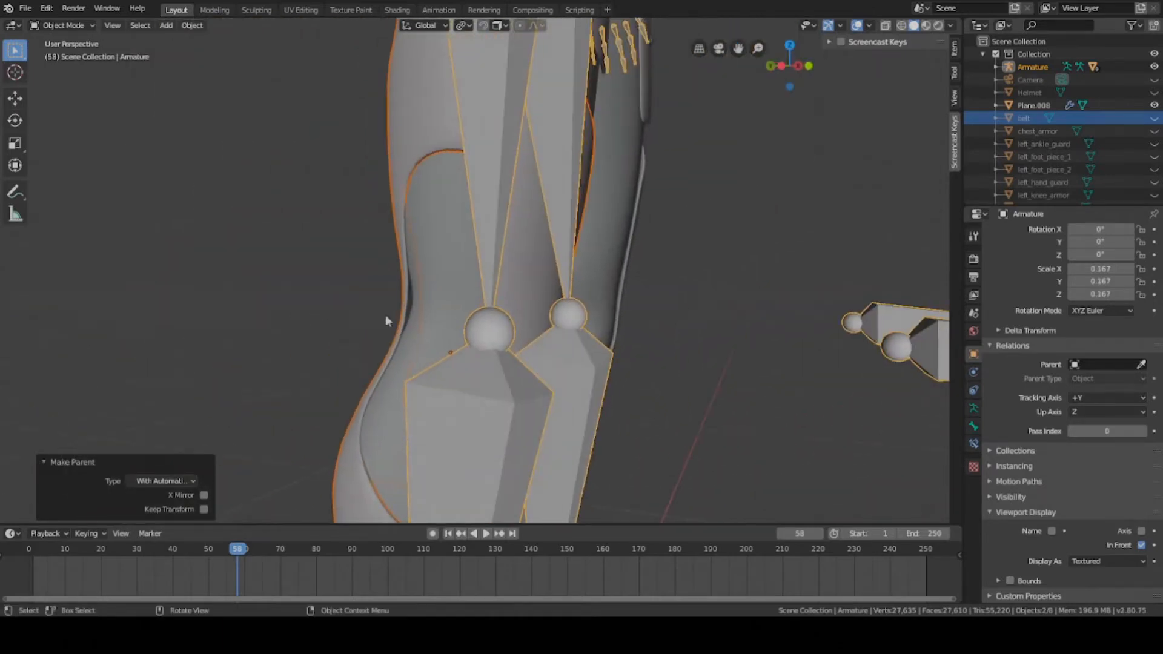
{"action": "scroll", "coordinate": [495, 333], "scroll_direction": "down", "scroll_amount": 2}
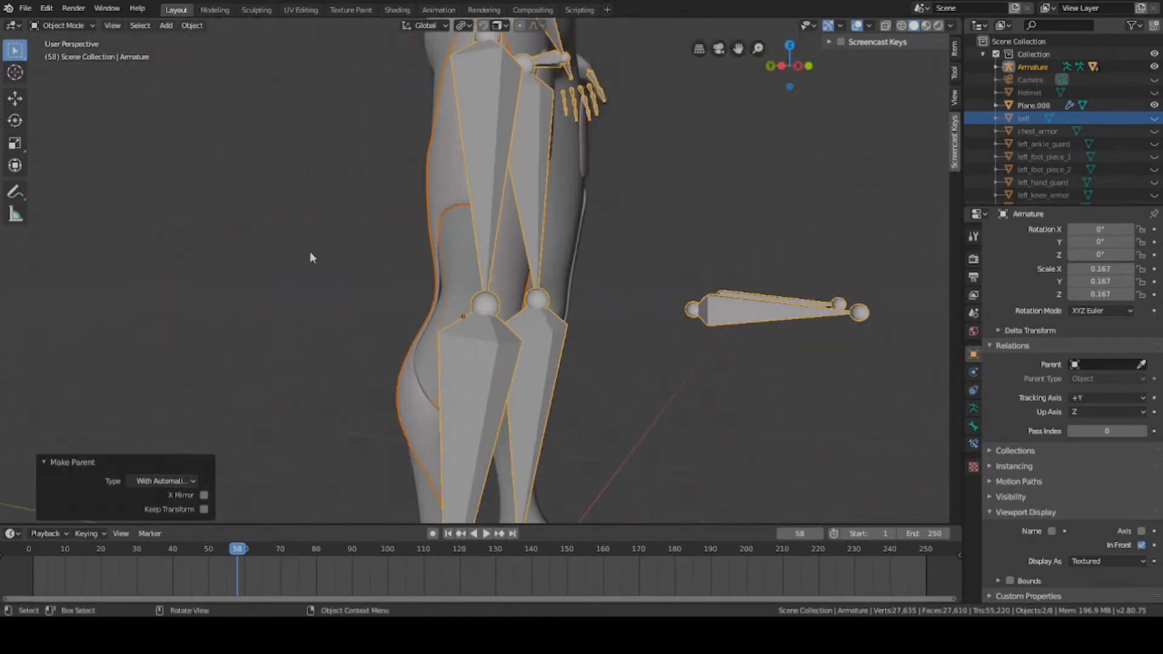
{"action": "middle_click_drag", "start_coordinate": [424, 267], "coordinate": [411, 327]}
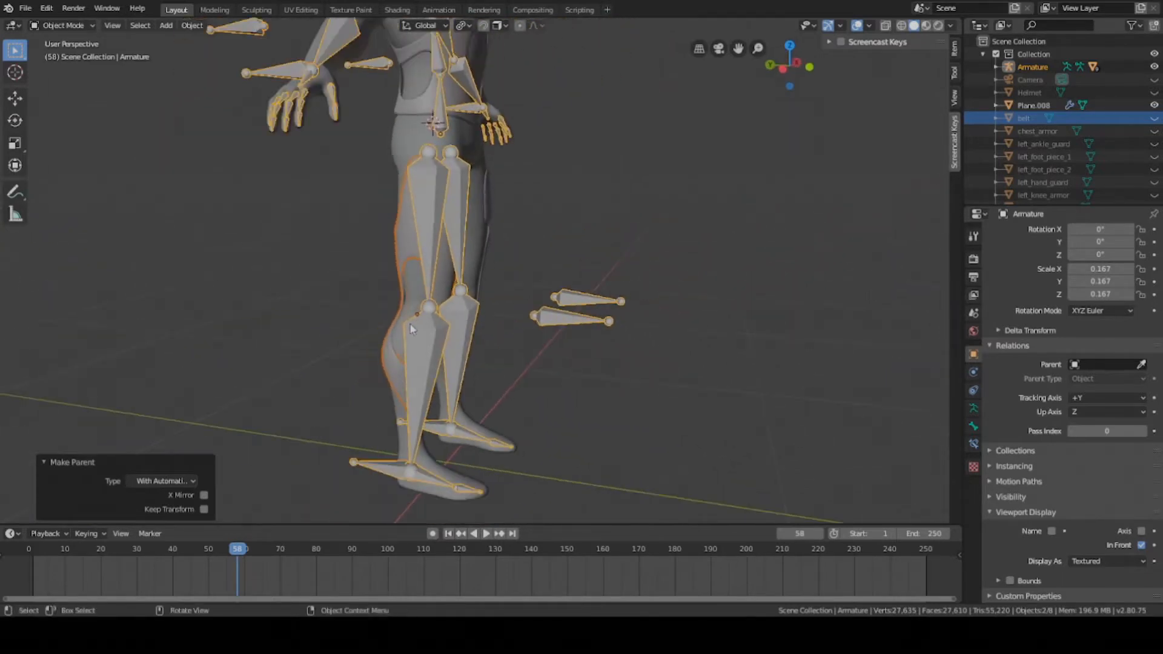
{"action": "scroll", "coordinate": [398, 336], "scroll_direction": "up", "scroll_amount": 4}
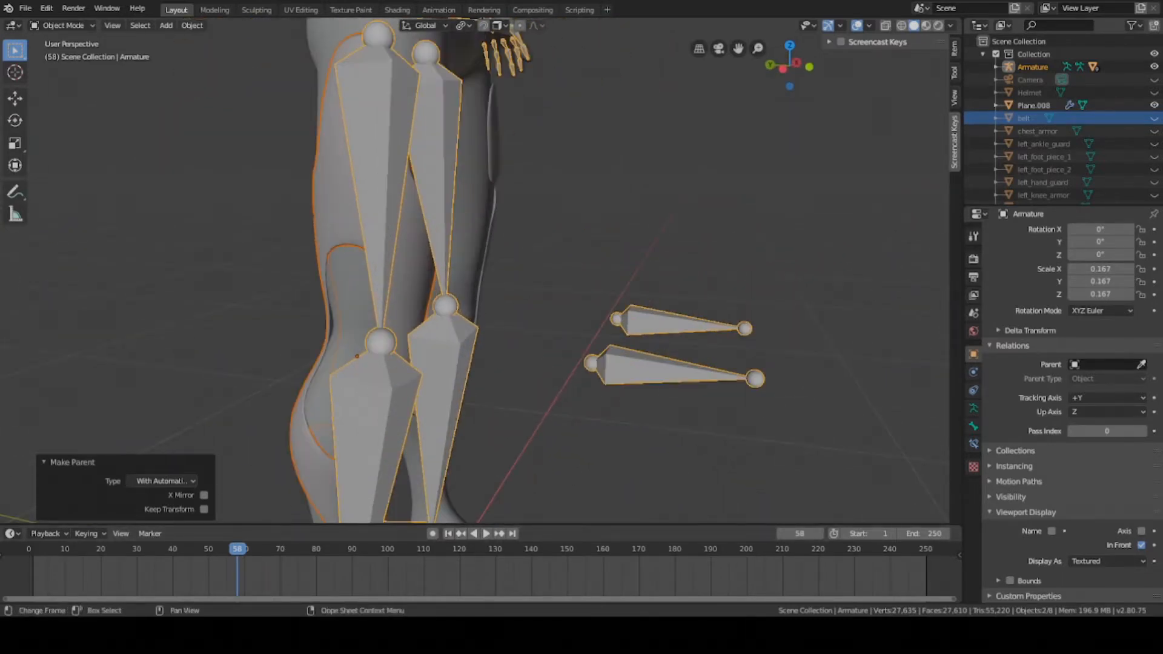
{"action": "scroll", "coordinate": [532, 333], "scroll_direction": "down", "scroll_amount": 3}
Save the file in Pose Mode and move the ankleIK.R bone by about -0.07, 0.40 and 0.37 m to bend the right knee backward
{"action": "left_click", "coordinate": [464, 343]}
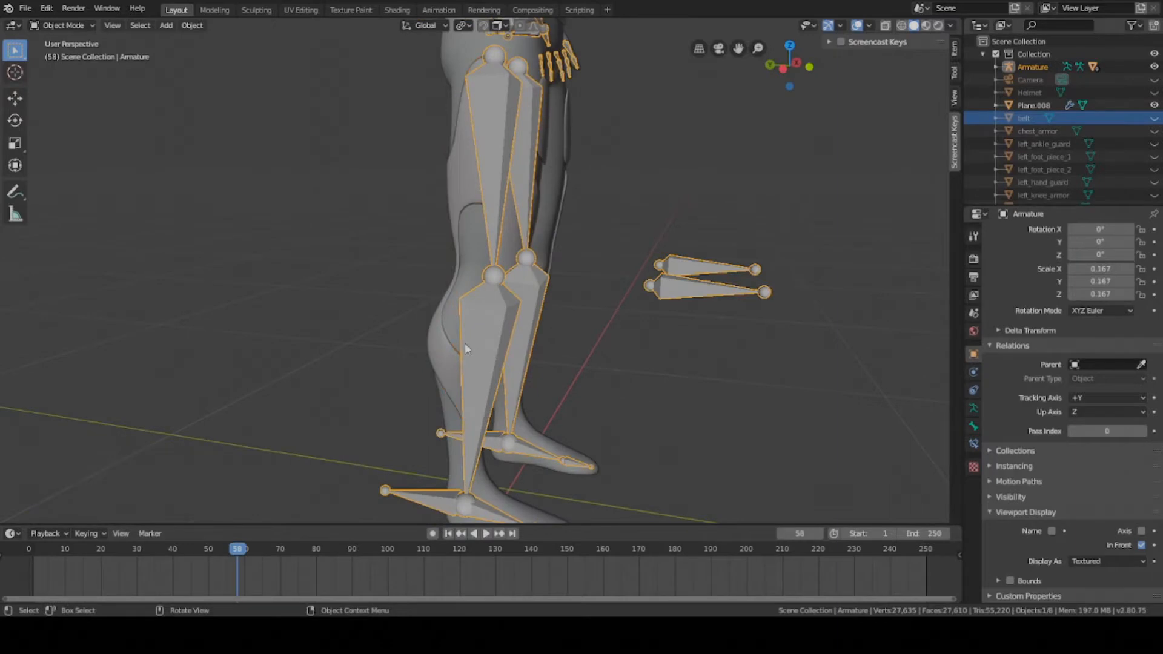
{"action": "left_click", "coordinate": [61, 25]}
{"action": "left_click", "coordinate": [53, 67]}
{"action": "scroll", "coordinate": [350, 344], "scroll_direction": "down", "scroll_amount": 2}
{"action": "key", "text": "ctrl+s"}
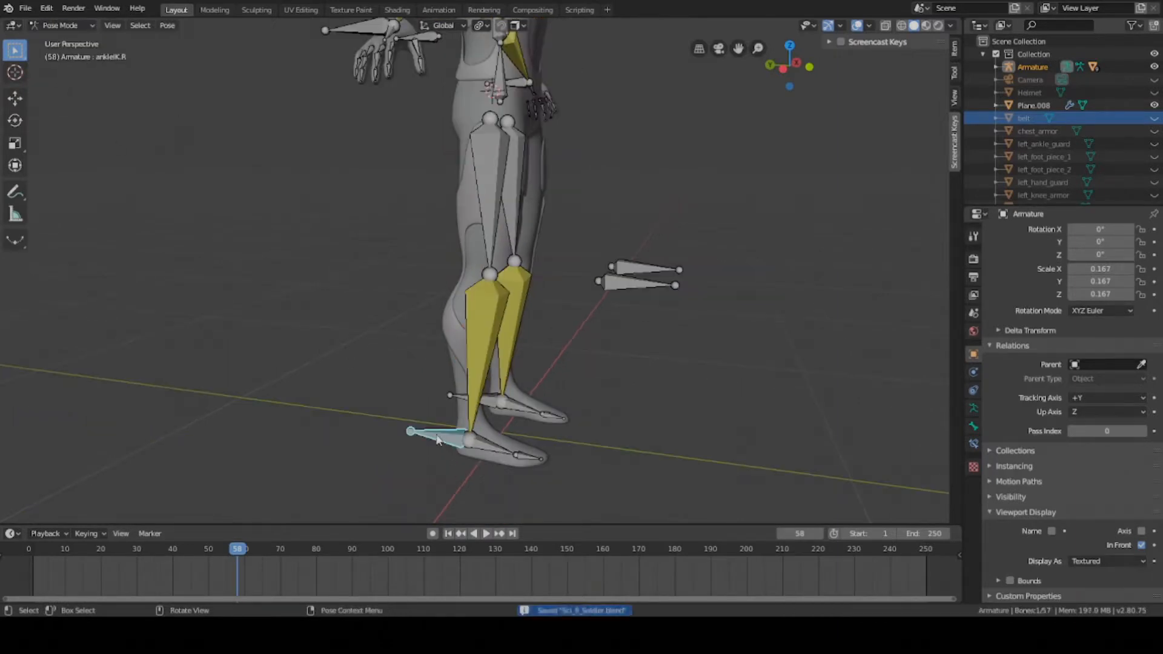
{"action": "key", "text": "g"}
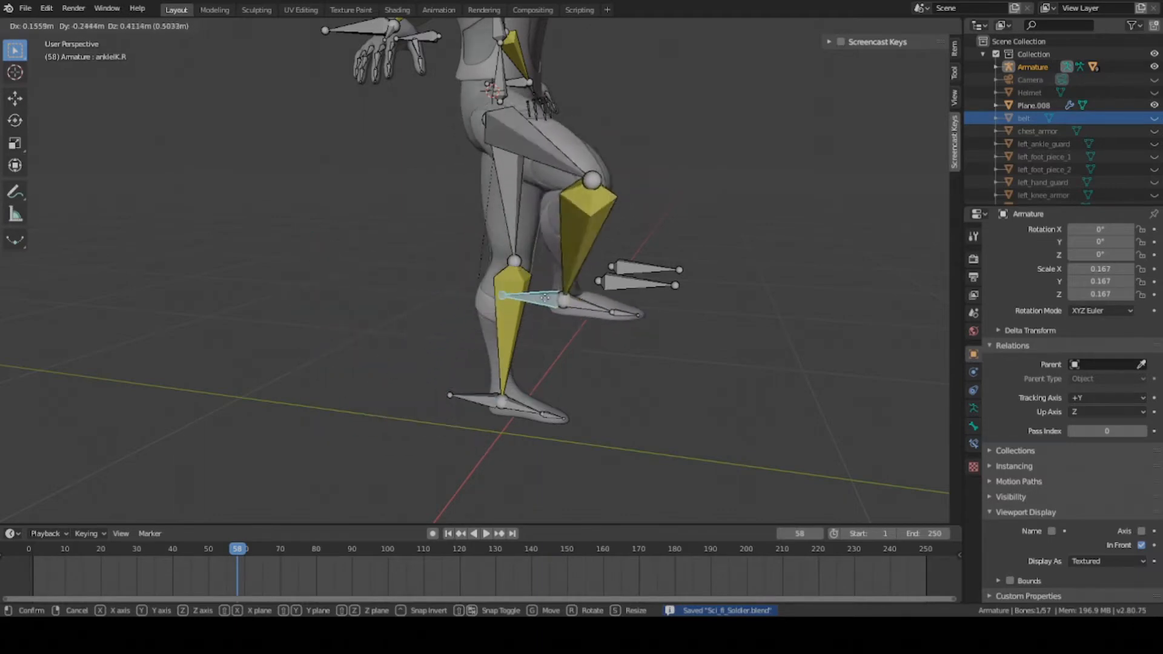
{"action": "left_click", "coordinate": [389, 267]}
Inspect the long leg armor around the bent right knee, save the file, and undo the ankleIK.R move
{"action": "scroll", "coordinate": [389, 268], "scroll_direction": "up", "scroll_amount": 5}
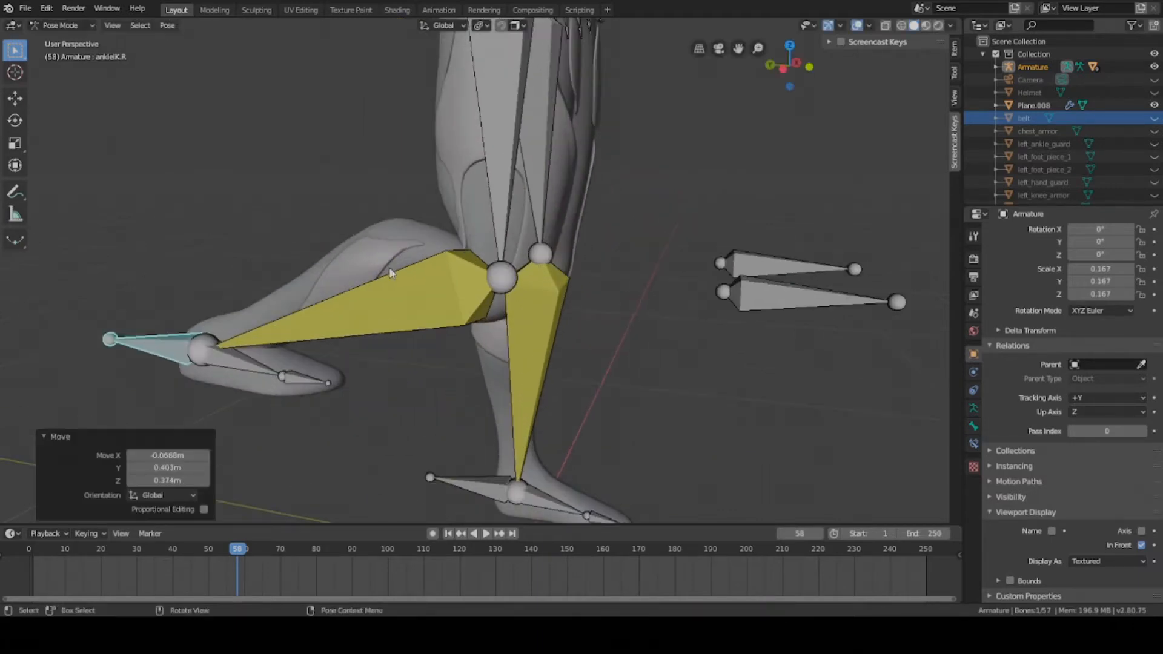
{"action": "scroll", "coordinate": [375, 264], "scroll_direction": "up", "scroll_amount": 3}
{"action": "middle_click_drag", "start_coordinate": [374, 267], "coordinate": [395, 301], "text": "shift"}
{"action": "middle_click_drag", "start_coordinate": [315, 282], "coordinate": [435, 349]}
{"action": "scroll", "coordinate": [435, 349], "scroll_direction": "down", "scroll_amount": 3}
{"action": "key", "text": "ctrl+s"}
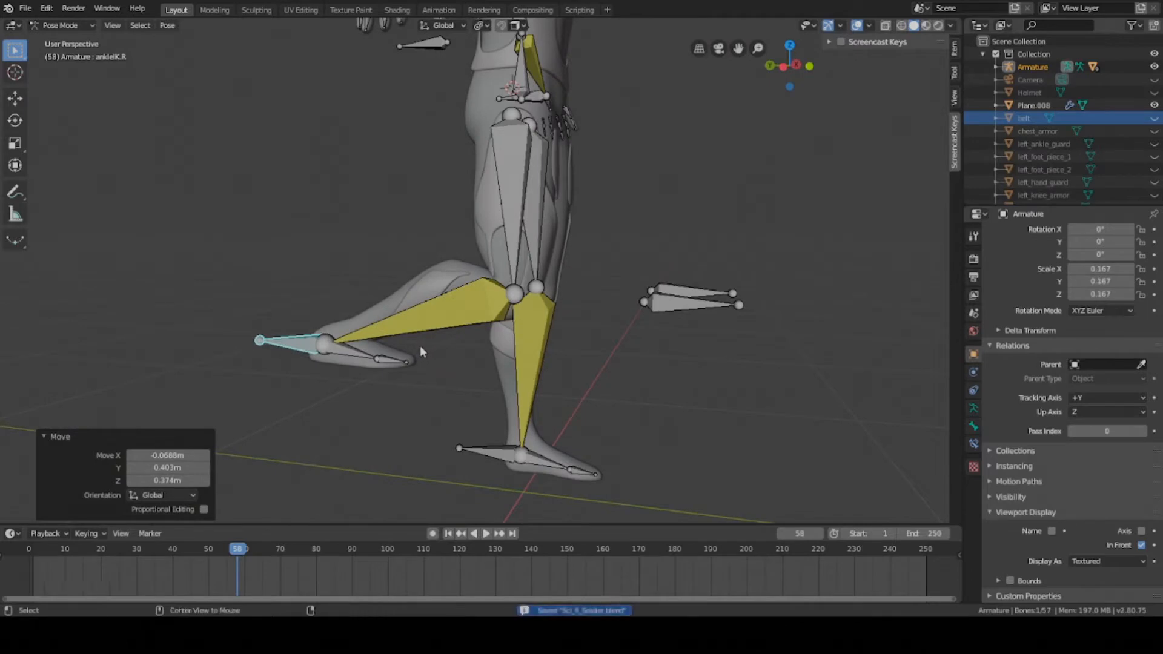
{"action": "key", "text": "ctrl+z"}
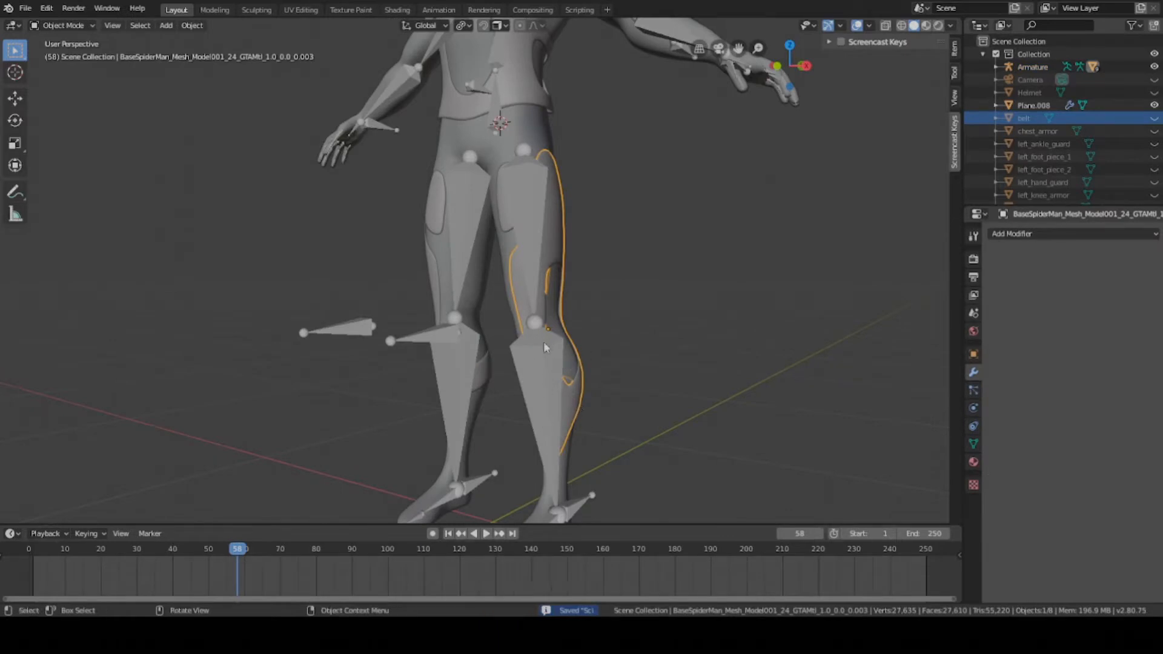
Select the torso armor, save the file, and scale the armor uniformly by about 1.021
{"action": "middle_click_drag", "start_coordinate": [537, 257], "coordinate": [555, 275], "text": "shift"}
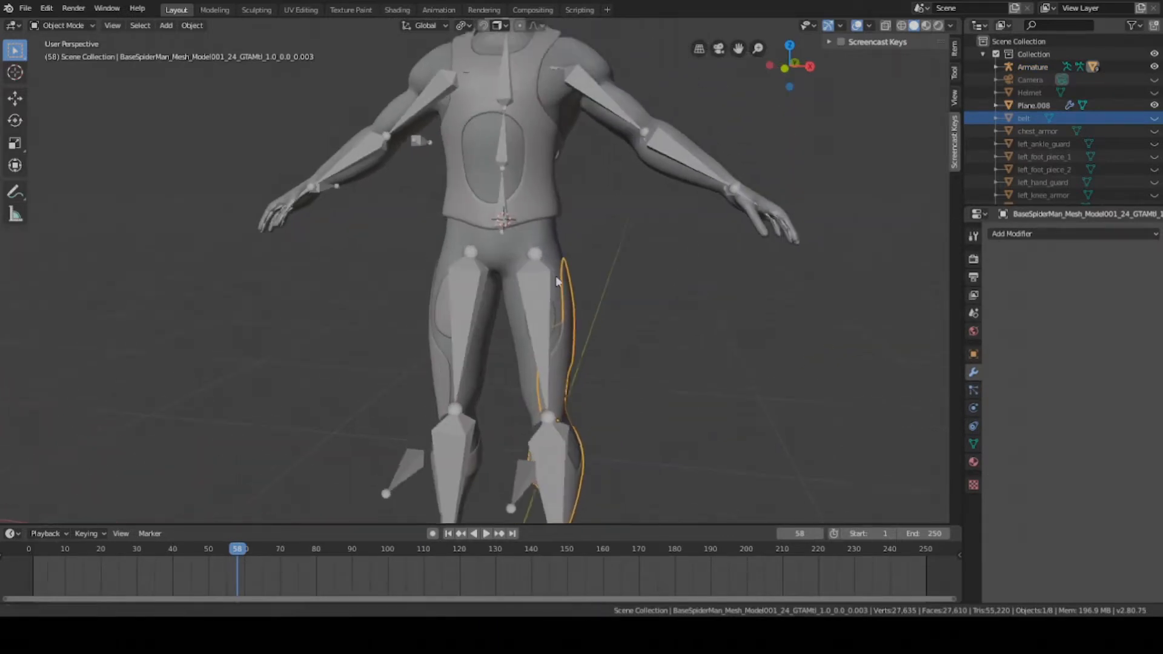
{"action": "middle_click_drag", "start_coordinate": [541, 195], "coordinate": [540, 295], "text": "shift"}
{"action": "left_click", "coordinate": [551, 275]}
{"action": "scroll", "coordinate": [552, 276], "scroll_direction": "up", "scroll_amount": 3}
{"action": "key", "text": "ctrl+s"}
{"action": "scroll", "coordinate": [567, 287], "scroll_direction": "down", "scroll_amount": 2}
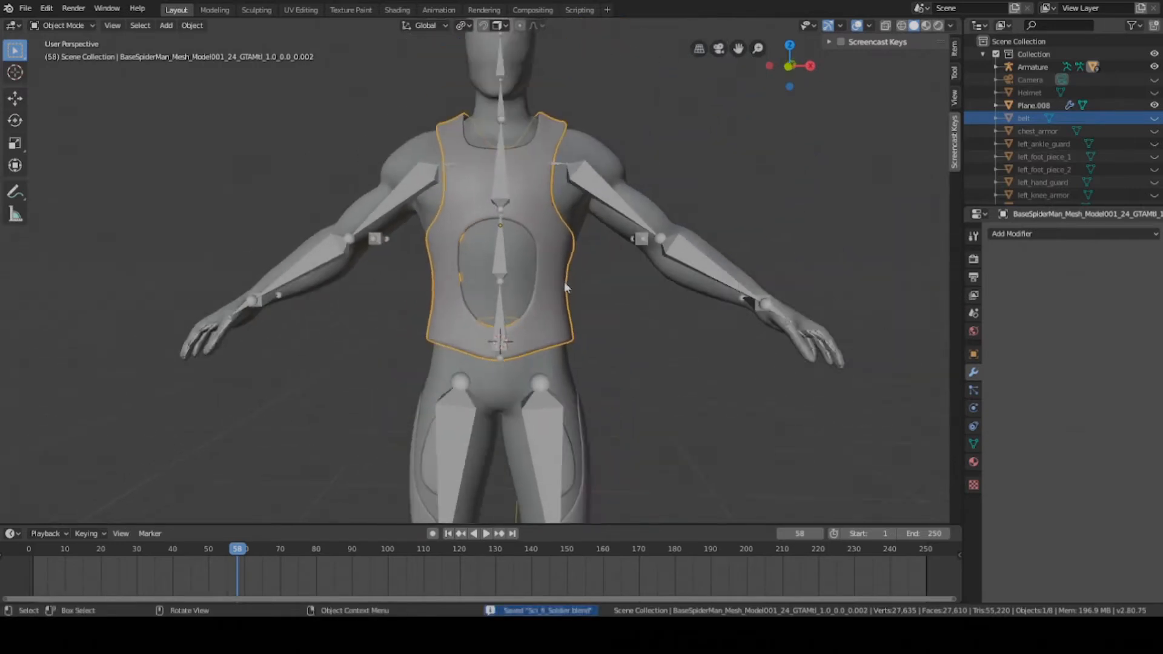
{"action": "scroll", "coordinate": [606, 306], "scroll_direction": "up", "scroll_amount": 2}
{"action": "key", "text": "s"}
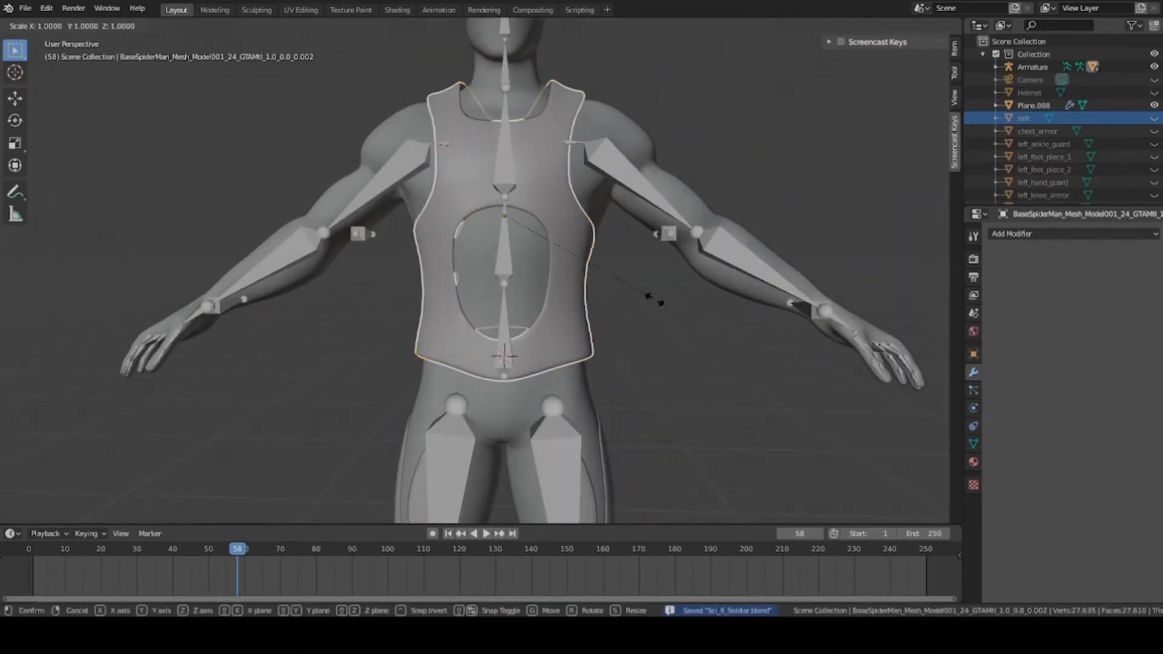
{"action": "left_click", "coordinate": [652, 302]}
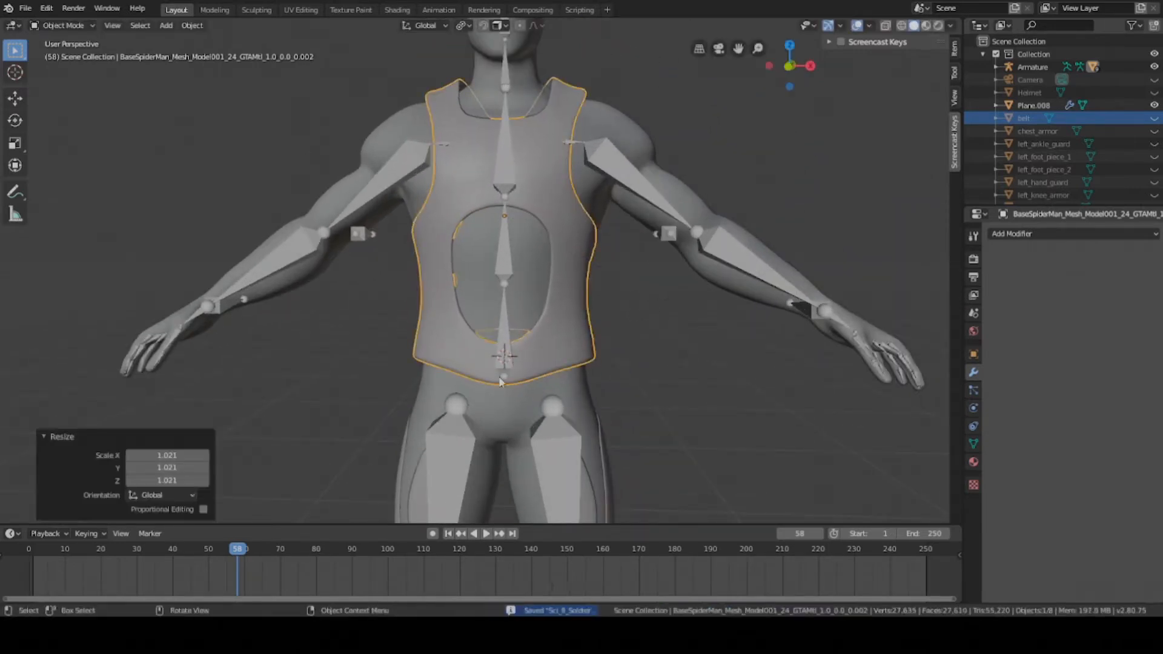
Save the file and fine-tune the torso armor's scale along the X axis and the Y axis
{"action": "middle_click_drag", "start_coordinate": [501, 380], "coordinate": [515, 329]}
{"action": "key", "text": "ctrl+s"}
{"action": "key", "text": "s"}
{"action": "key", "text": "x"}
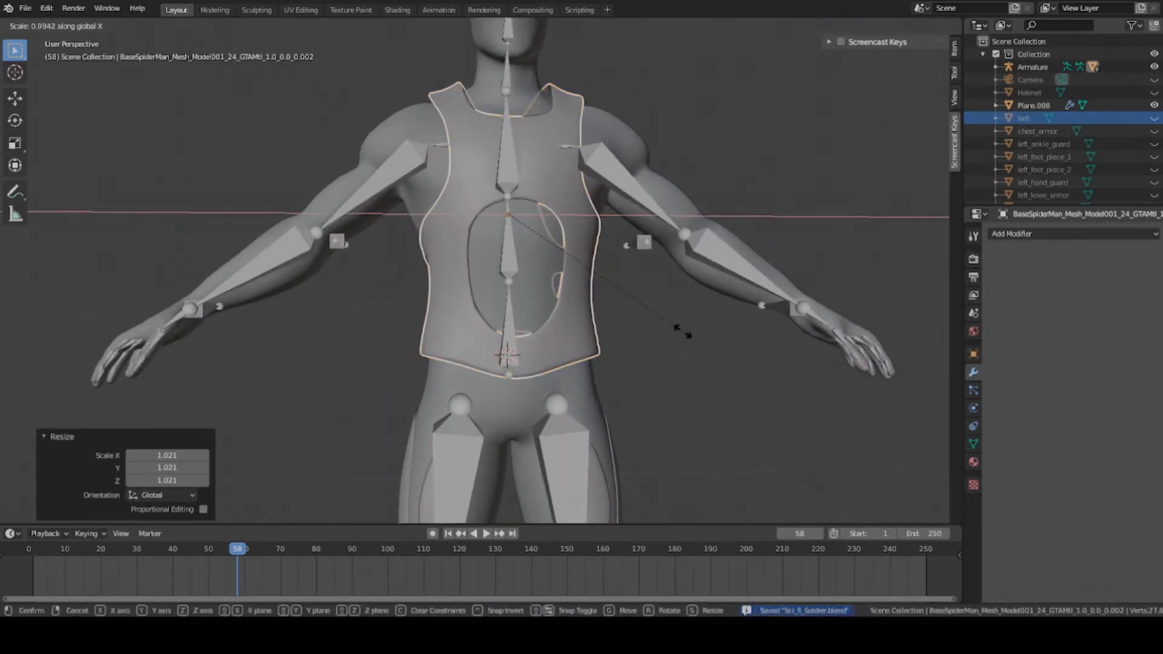
{"action": "left_click", "coordinate": [678, 331]}
{"action": "key", "text": "s"}
{"action": "key", "text": "y"}
{"action": "left_click", "coordinate": [703, 343]}
{"action": "left_click", "coordinate": [704, 343]}
Widen the torso armor along the X axis by a factor of about 1.043, checking its fit from the back
{"action": "middle_click_drag", "start_coordinate": [442, 280], "coordinate": [584, 286]}
{"action": "left_click", "coordinate": [553, 321]}
{"action": "key", "text": "s"}
{"action": "key", "text": "x"}
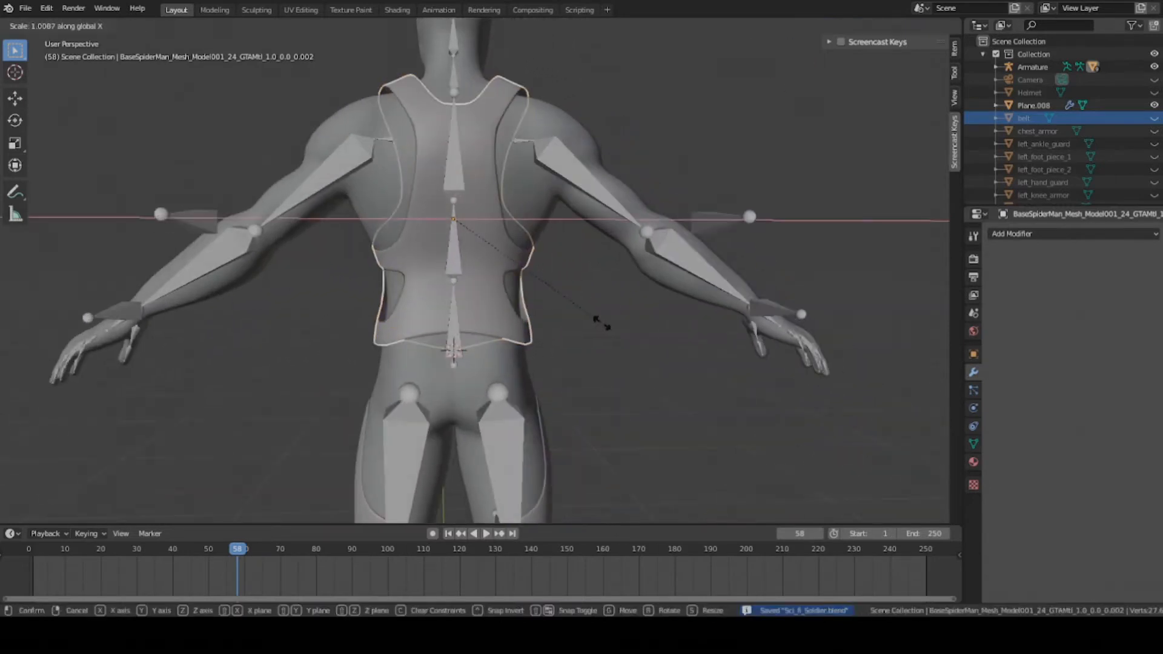
{"action": "left_click", "coordinate": [603, 325]}
{"action": "middle_click_drag", "start_coordinate": [602, 326], "coordinate": [383, 284]}
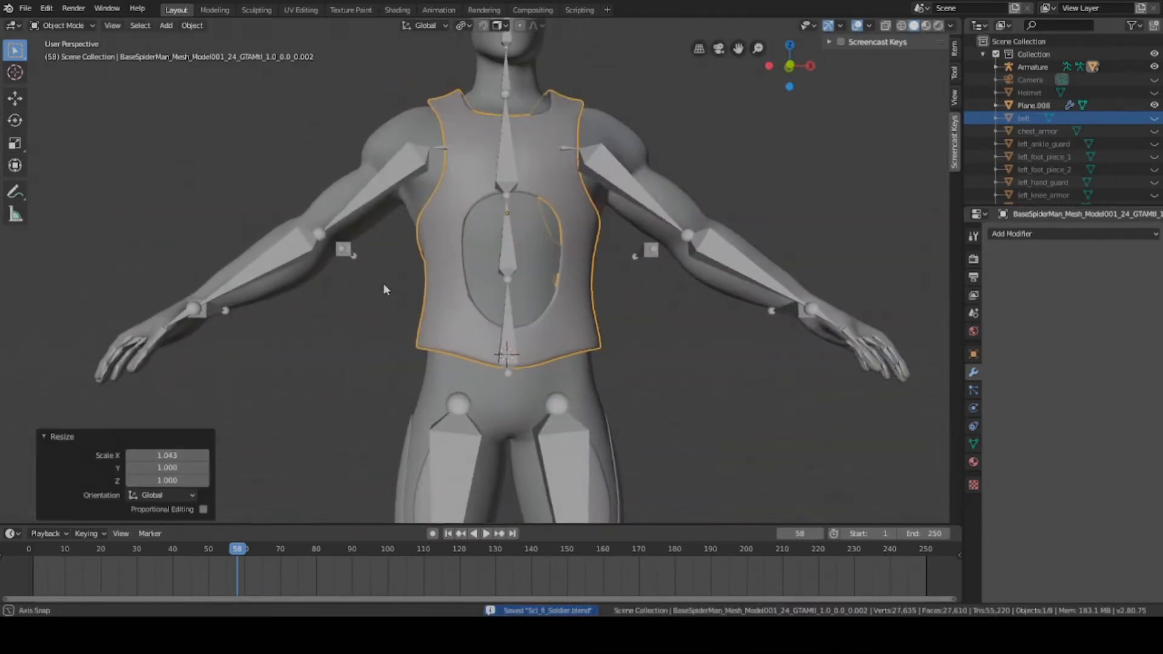
Try rotating the armature's center bone in Pose Mode, cancel the rotation, save the file, and return to Object Mode
{"action": "scroll", "coordinate": [384, 284], "scroll_direction": "down", "scroll_amount": 2}
{"action": "scroll", "coordinate": [535, 286], "scroll_direction": "up", "scroll_amount": 3}
{"action": "left_click", "coordinate": [514, 251]}
{"action": "key", "text": "ctrl+Tab"}
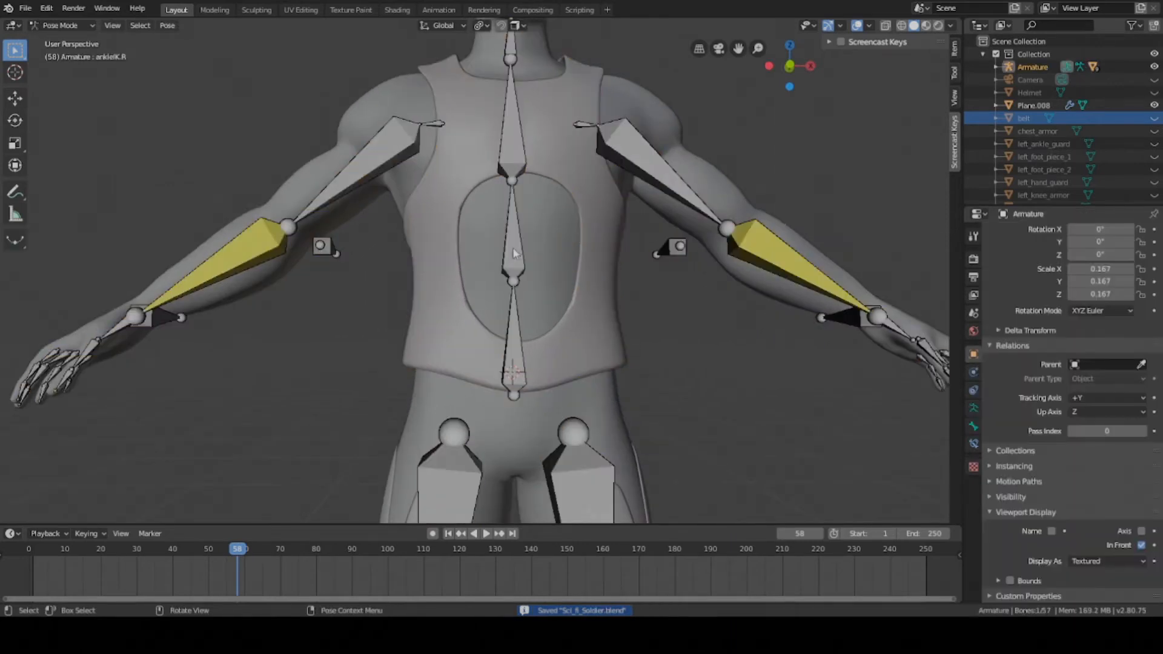
{"action": "scroll", "coordinate": [514, 252], "scroll_direction": "down", "scroll_amount": 1}
{"action": "left_click", "coordinate": [508, 242]}
{"action": "key", "text": "r"}
{"action": "key", "text": "Escape"}
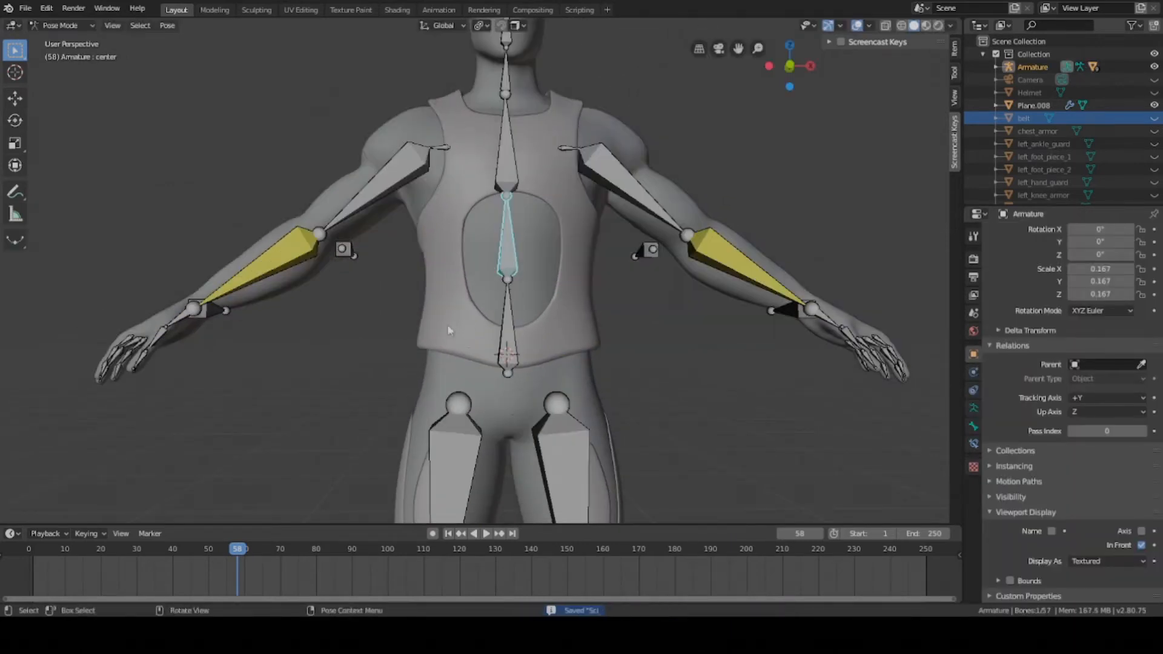
{"action": "middle_click_drag", "start_coordinate": [426, 325], "coordinate": [430, 264]}
{"action": "key", "text": "ctrl+s"}
{"action": "key", "text": "ctrl+Tab"}
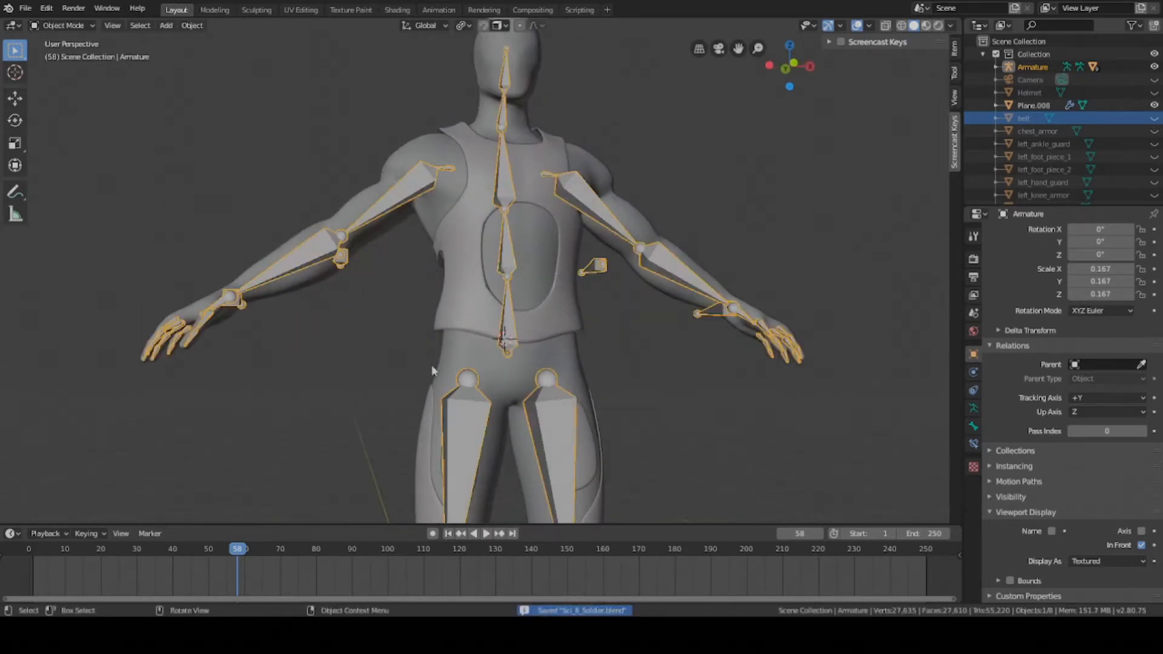
Parent the torso armor to the armature with automatic weights, saving the file beforehand
{"action": "scroll", "coordinate": [486, 466], "scroll_direction": "up", "scroll_amount": 3}
{"action": "middle_click_drag", "start_coordinate": [485, 466], "coordinate": [449, 332], "text": "shift"}
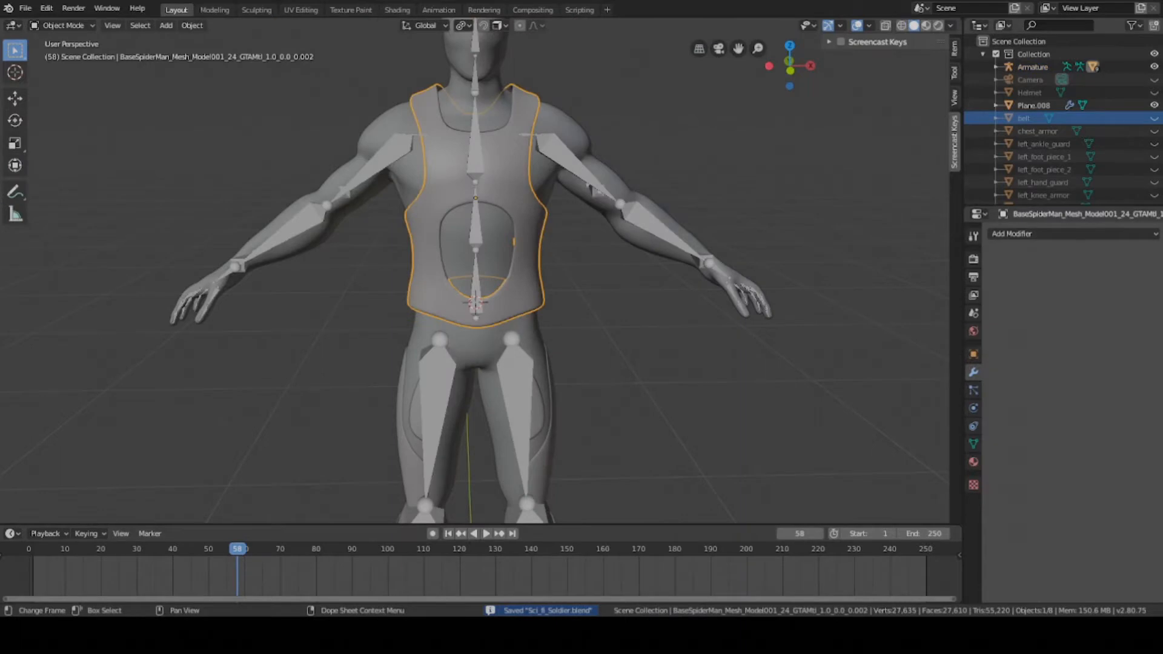
{"action": "middle_click_drag", "start_coordinate": [540, 295], "coordinate": [532, 333], "text": "shift"}
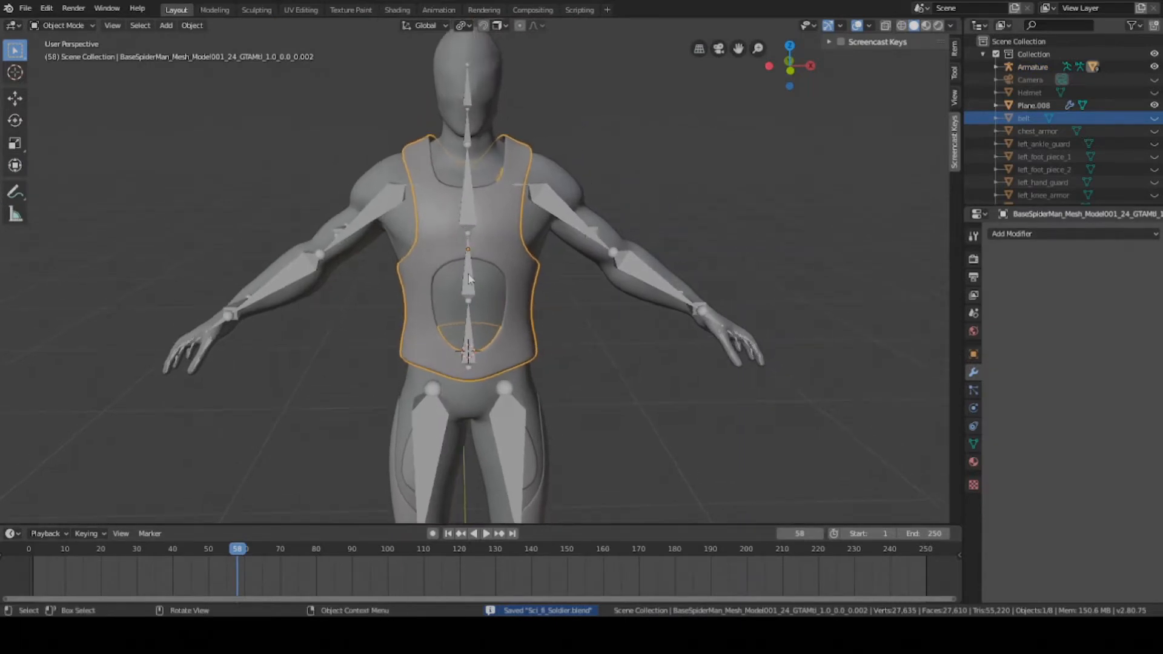
{"action": "middle_click_drag", "start_coordinate": [516, 280], "coordinate": [506, 270]}
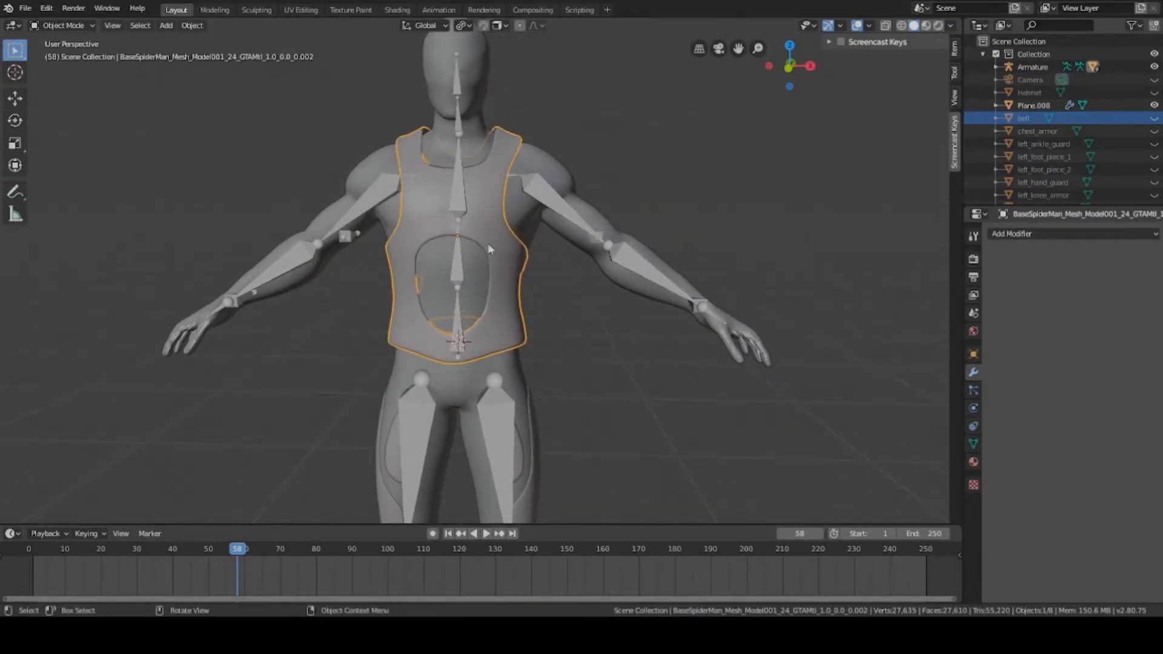
{"action": "left_click", "coordinate": [458, 265], "text": "shift"}
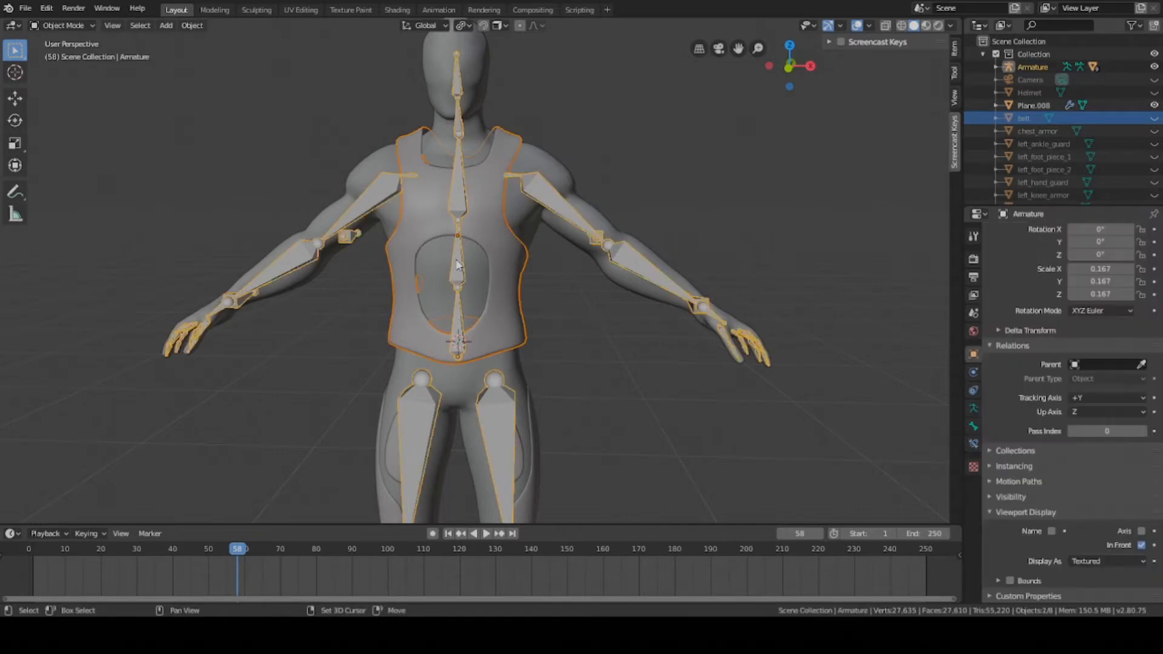
{"action": "key", "text": "ctrl+s"}
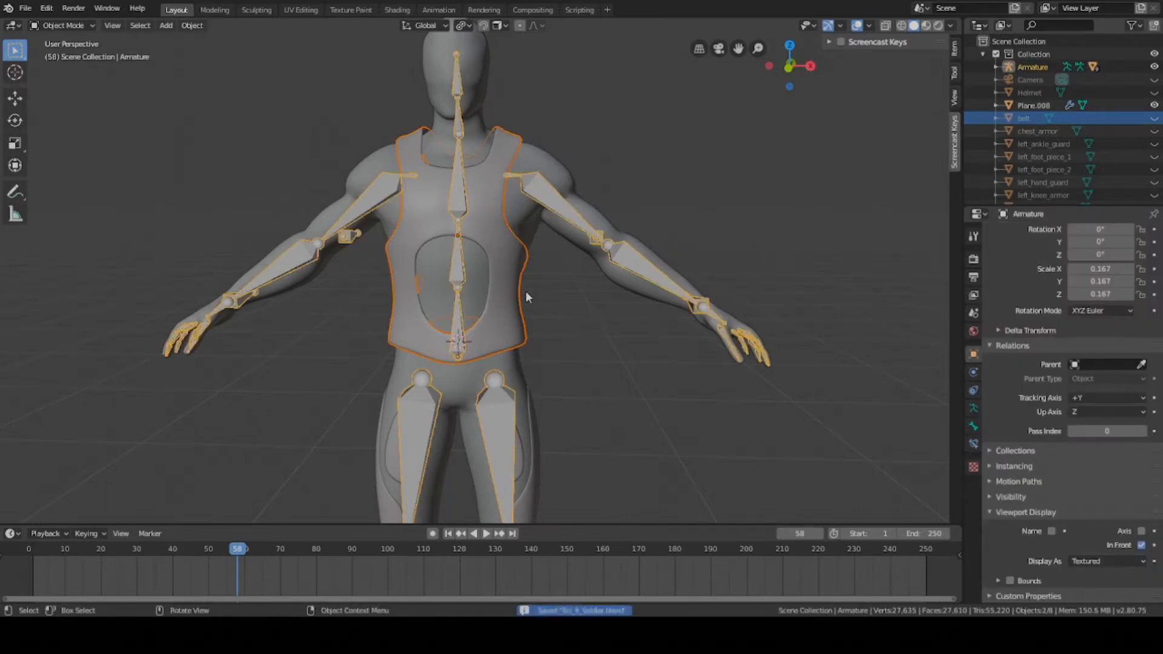
{"action": "key", "text": "ctrl+p"}
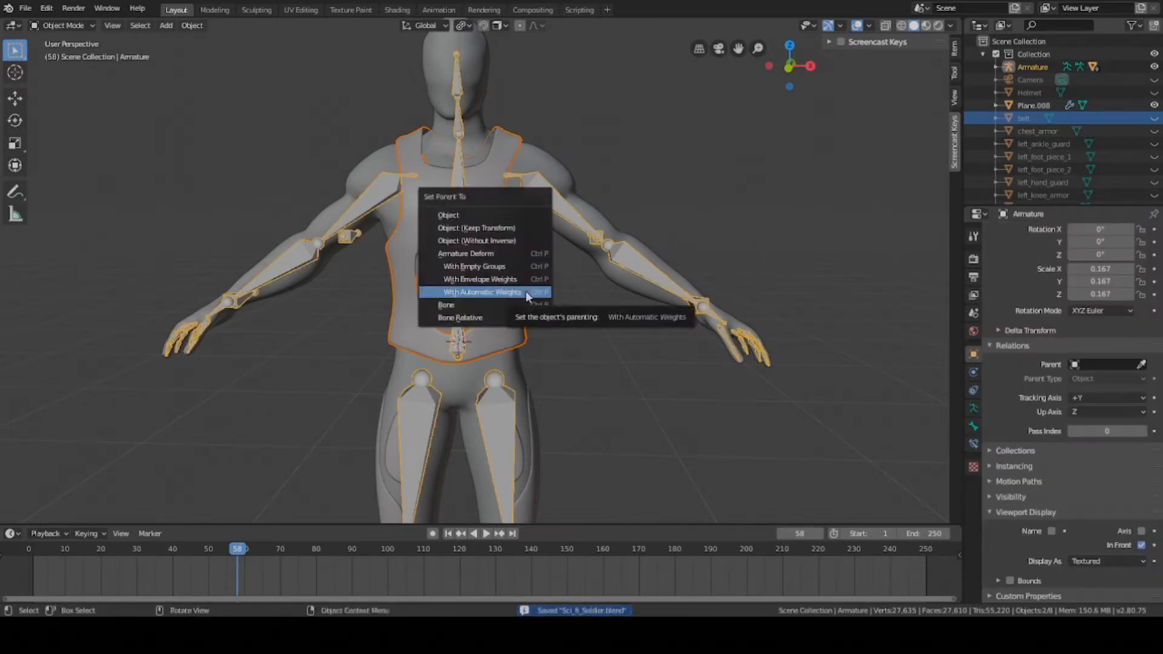
{"action": "left_click", "coordinate": [525, 292]}
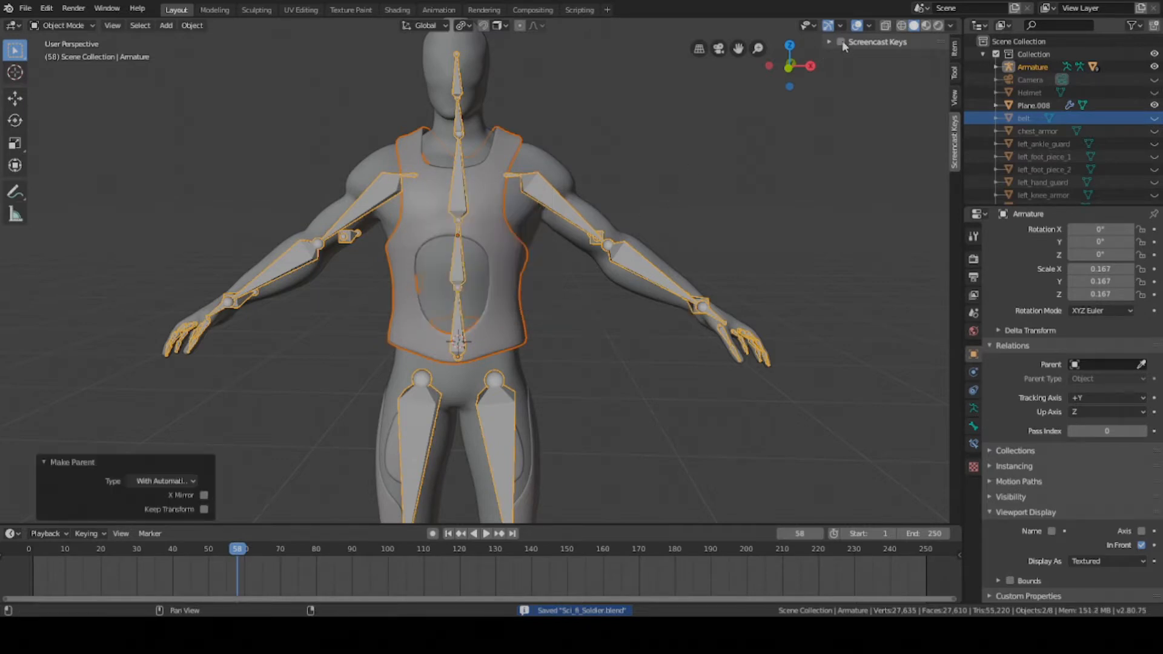
Test in Pose Mode how the torso armor follows the spine by rotating the chest and center bones, cancelling each rotation
{"action": "left_click", "coordinate": [457, 216]}
{"action": "left_click", "coordinate": [463, 211]}
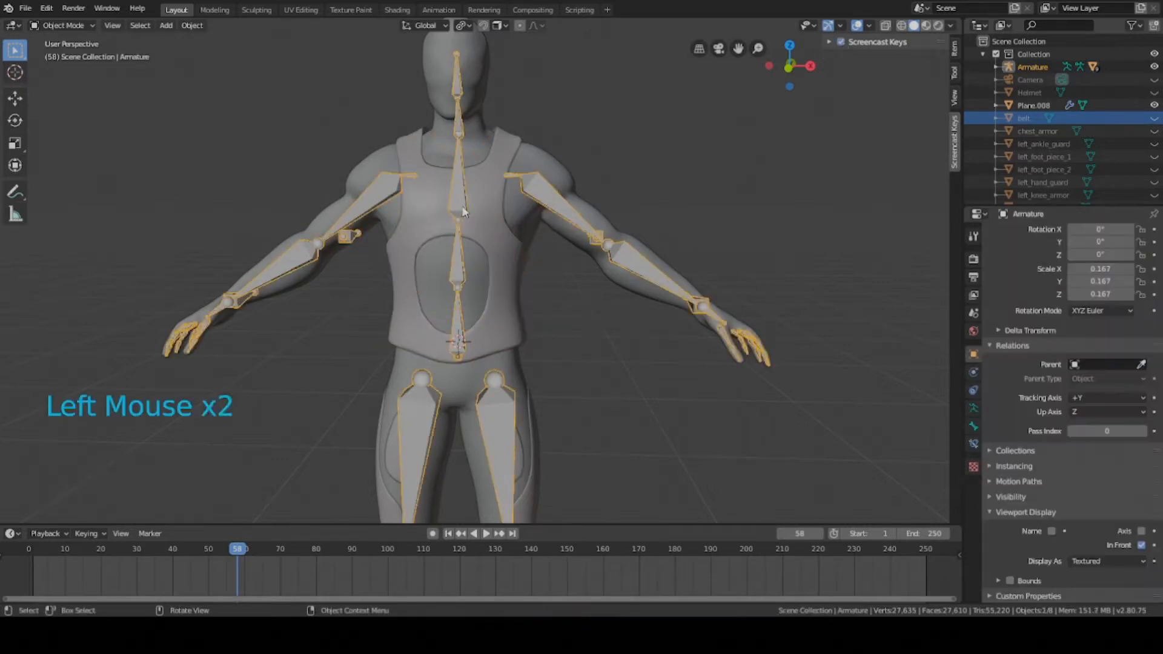
{"action": "left_click", "coordinate": [60, 25]}
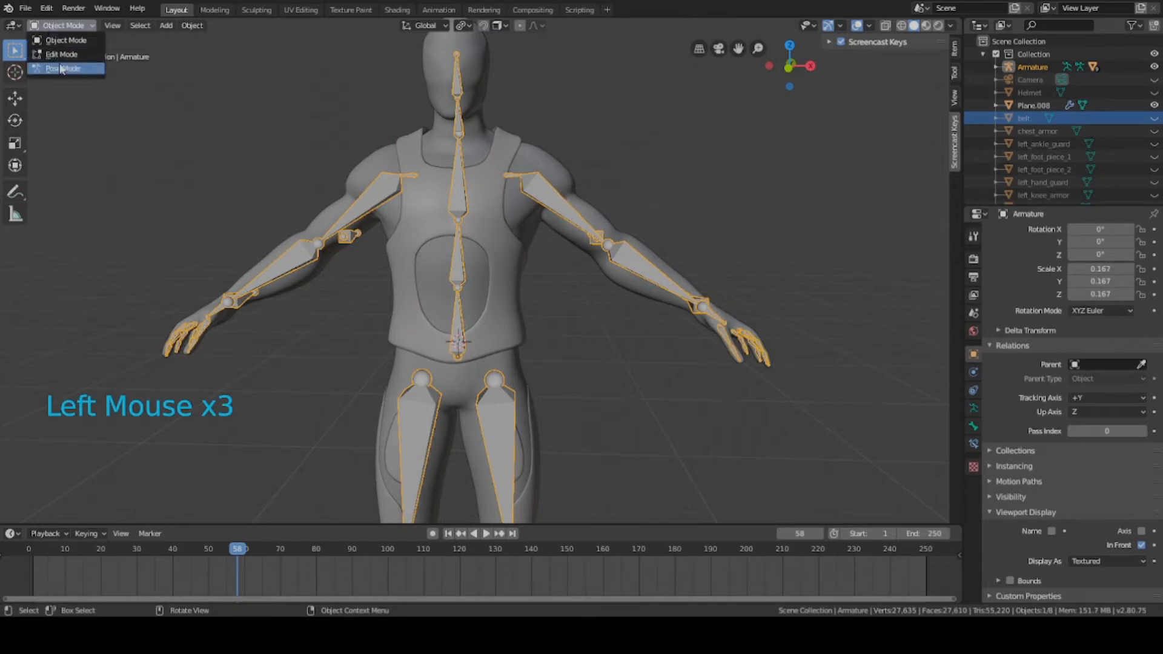
{"action": "left_click", "coordinate": [55, 66]}
{"action": "left_click", "coordinate": [462, 192]}
{"action": "scroll", "coordinate": [472, 200], "scroll_direction": "up", "scroll_amount": 2}
{"action": "middle_click_drag", "start_coordinate": [481, 203], "coordinate": [570, 206]}
{"action": "key", "text": "r"}
{"action": "left_click", "coordinate": [447, 242]}
{"action": "scroll", "coordinate": [447, 242], "scroll_direction": "down", "scroll_amount": 2}
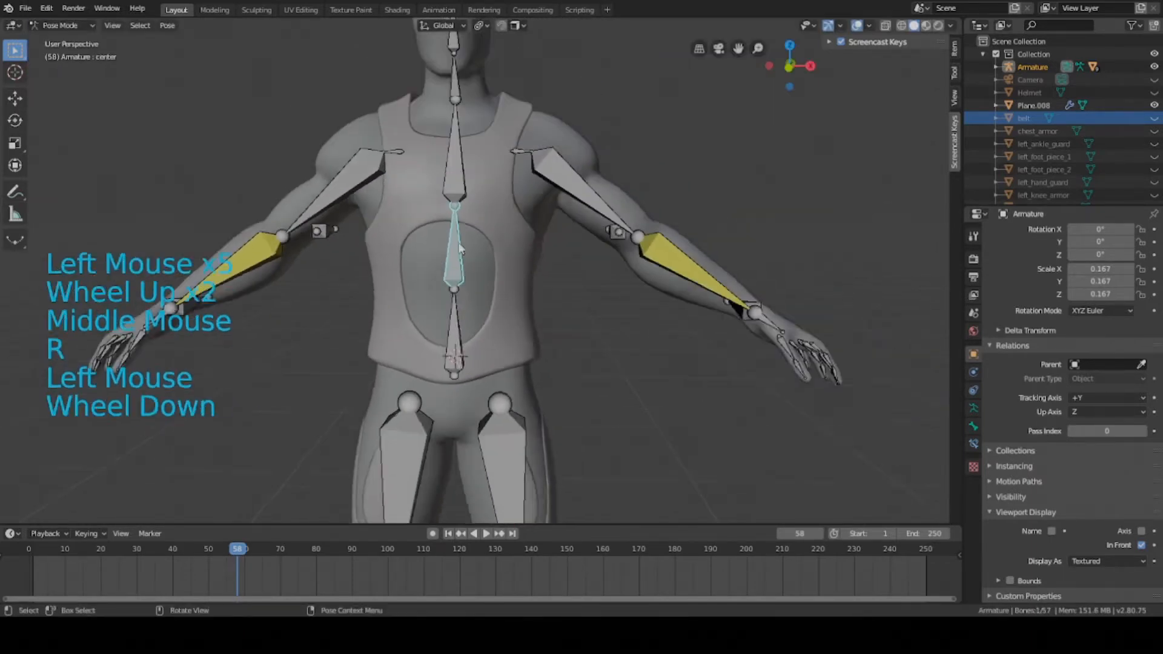
{"action": "key", "text": "r"}
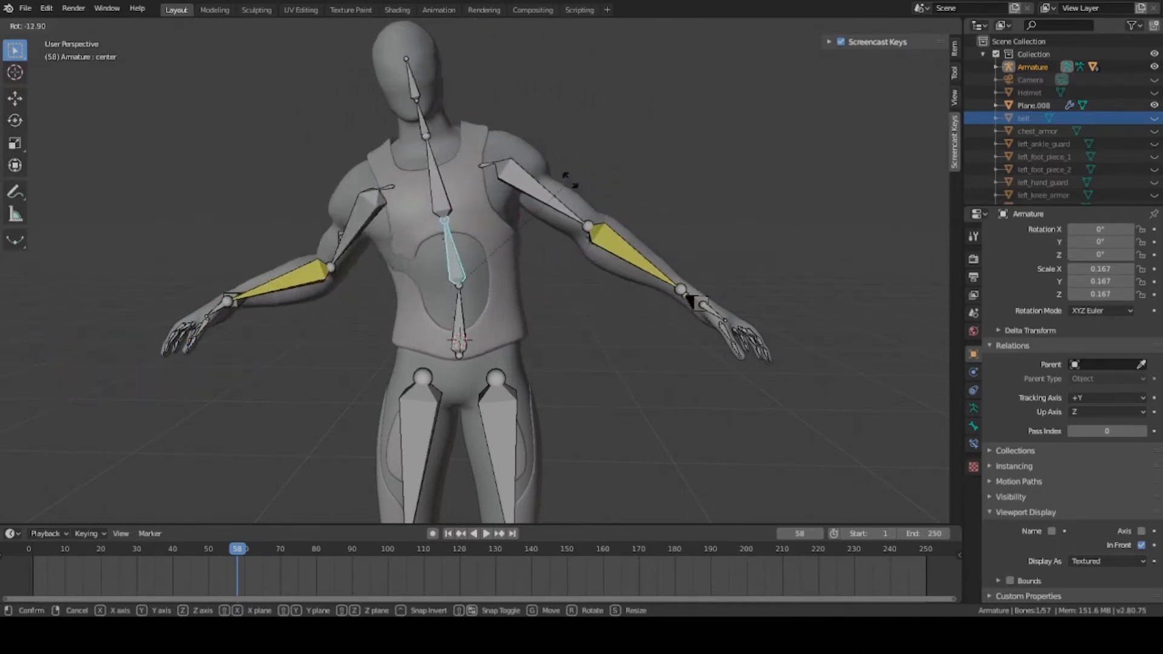
{"action": "right_click", "coordinate": [540, 169]}
Test the torso armor's bending by rotating the waist bone about 50 degrees, then clear the bone's rotation
{"action": "left_click", "coordinate": [468, 317]}
{"action": "middle_click_drag", "start_coordinate": [478, 292], "coordinate": [491, 267]}
{"action": "key", "text": "r"}
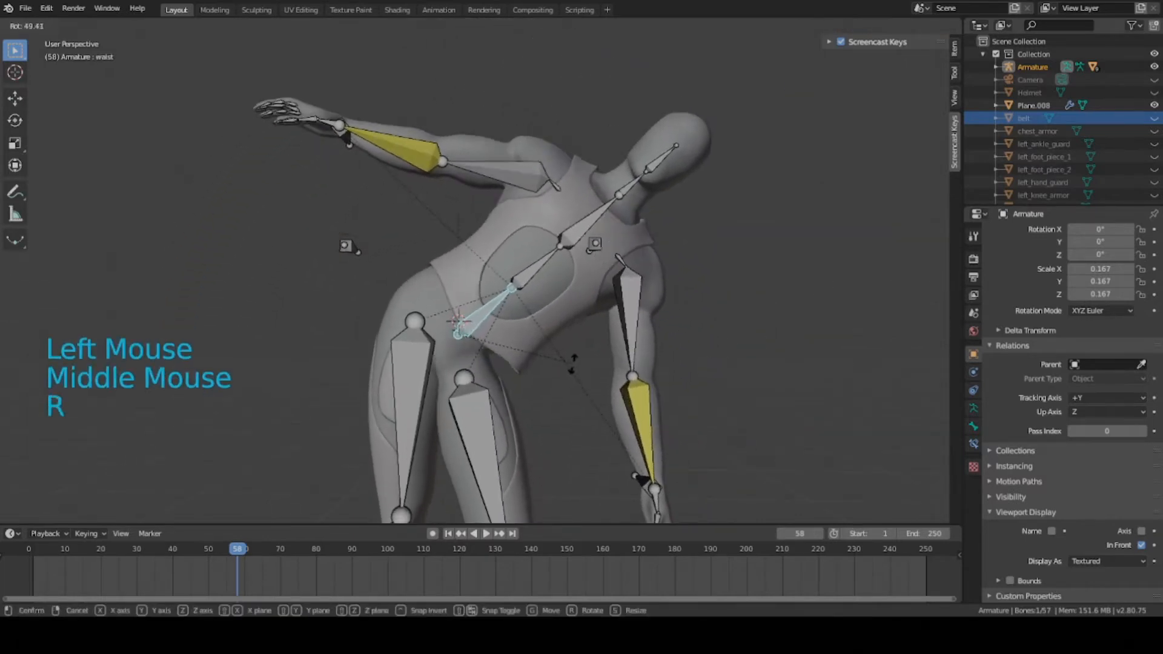
{"action": "left_click", "coordinate": [572, 366]}
{"action": "middle_click_drag", "start_coordinate": [330, 292], "coordinate": [594, 285]}
{"action": "key", "text": "r"}
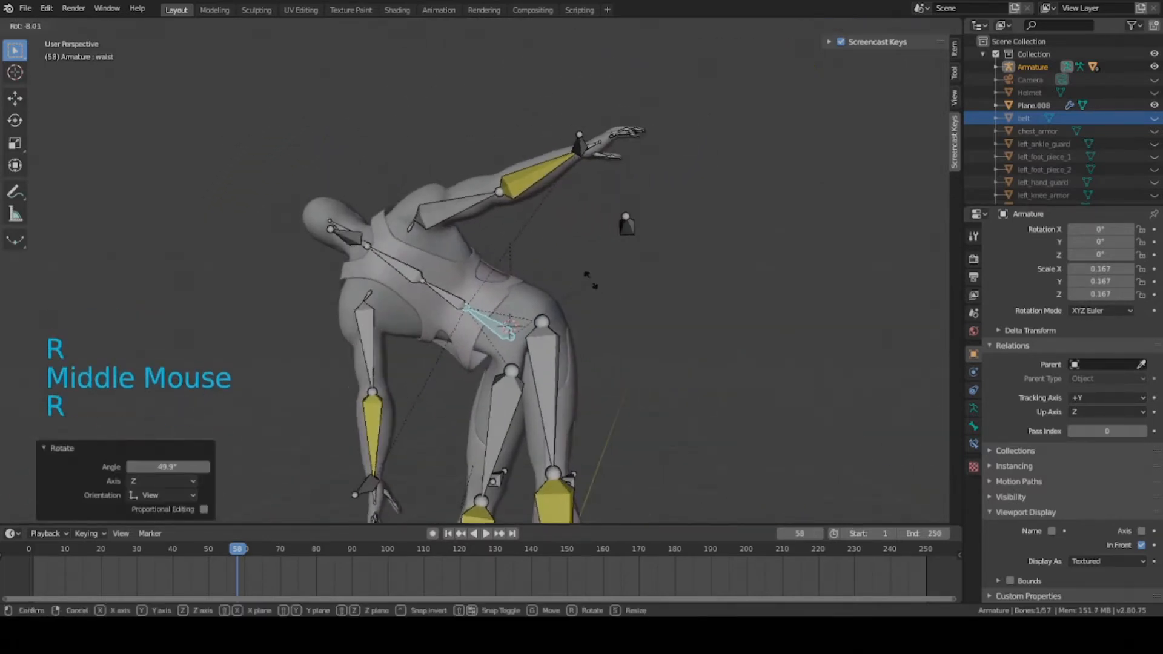
{"action": "right_click", "coordinate": [510, 355]}
{"action": "middle_click_drag", "start_coordinate": [414, 290], "coordinate": [461, 330]}
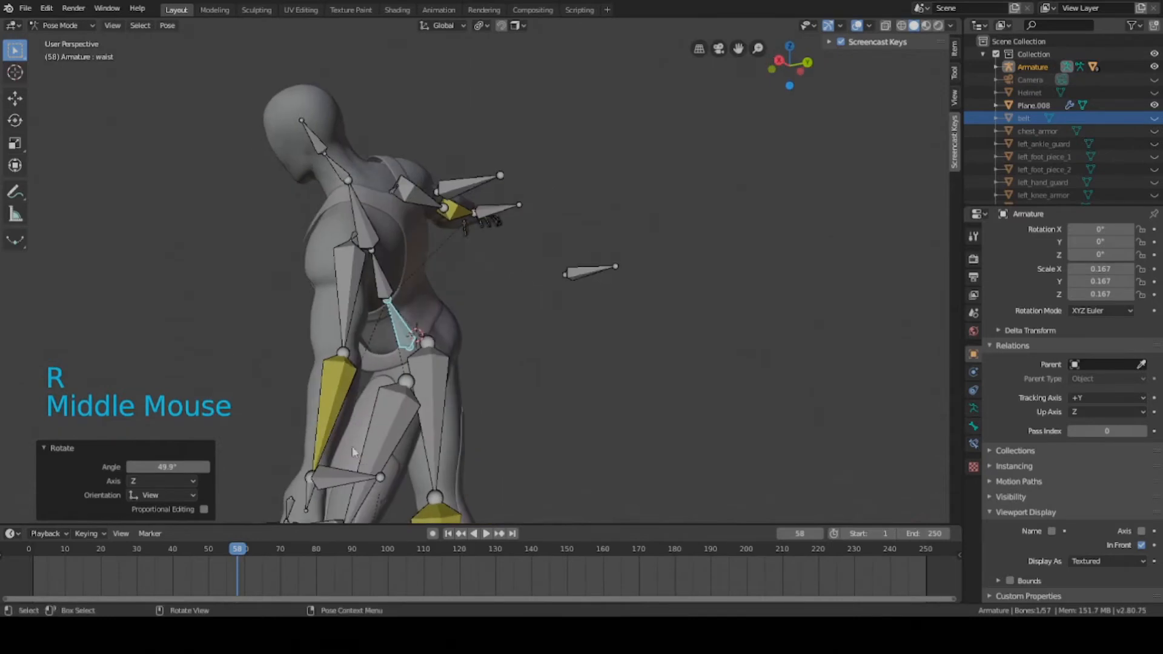
{"action": "key", "text": "alt+r"}
{"action": "middle_click_drag", "start_coordinate": [515, 272], "coordinate": [488, 312]}
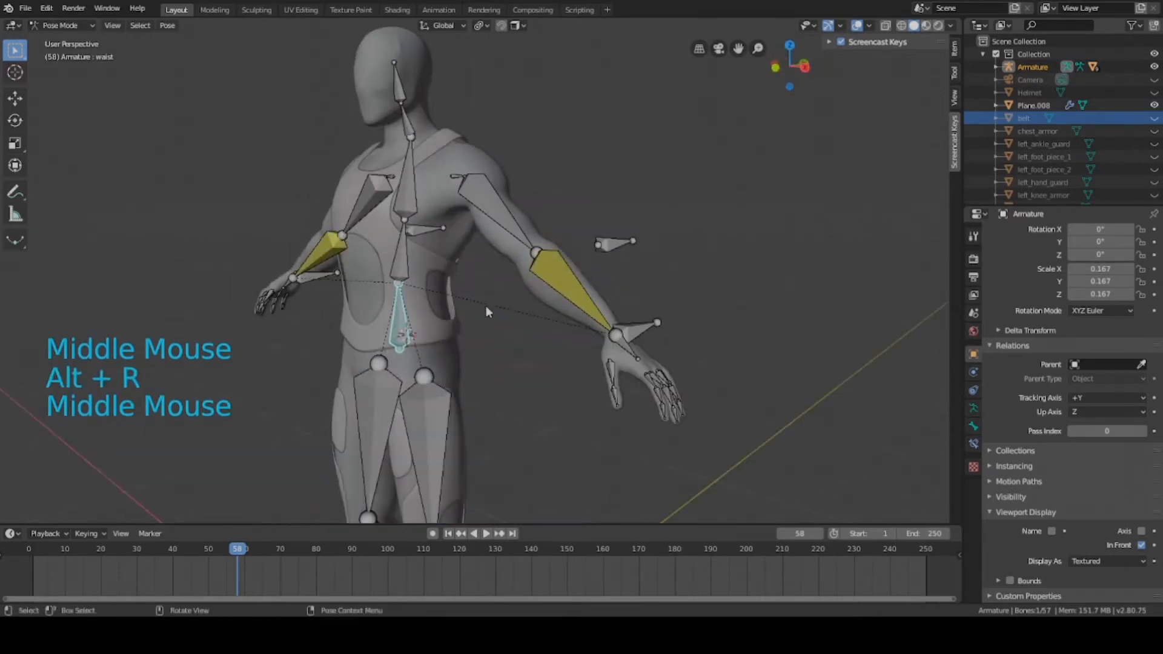
Test the torso armor's reaction to arm movement by moving the left hand IK bone, then cancel the move
{"action": "left_click", "coordinate": [649, 334]}
{"action": "middle_click_drag", "start_coordinate": [649, 333], "coordinate": [623, 310]}
{"action": "key", "text": "g"}
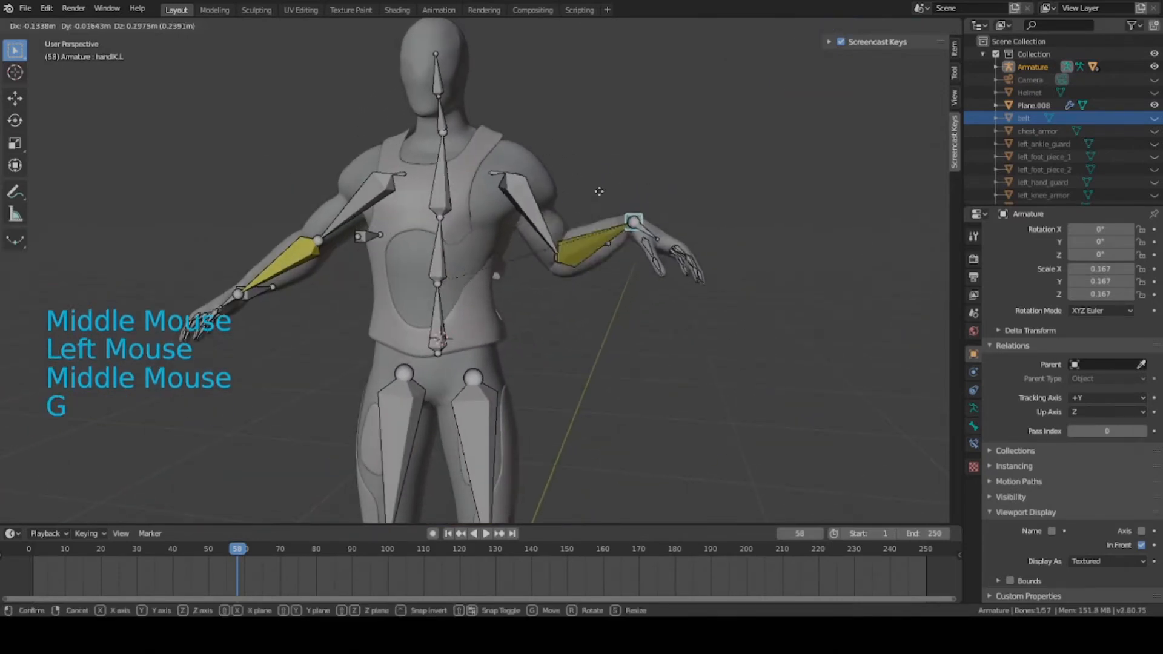
{"action": "key", "text": "g"}
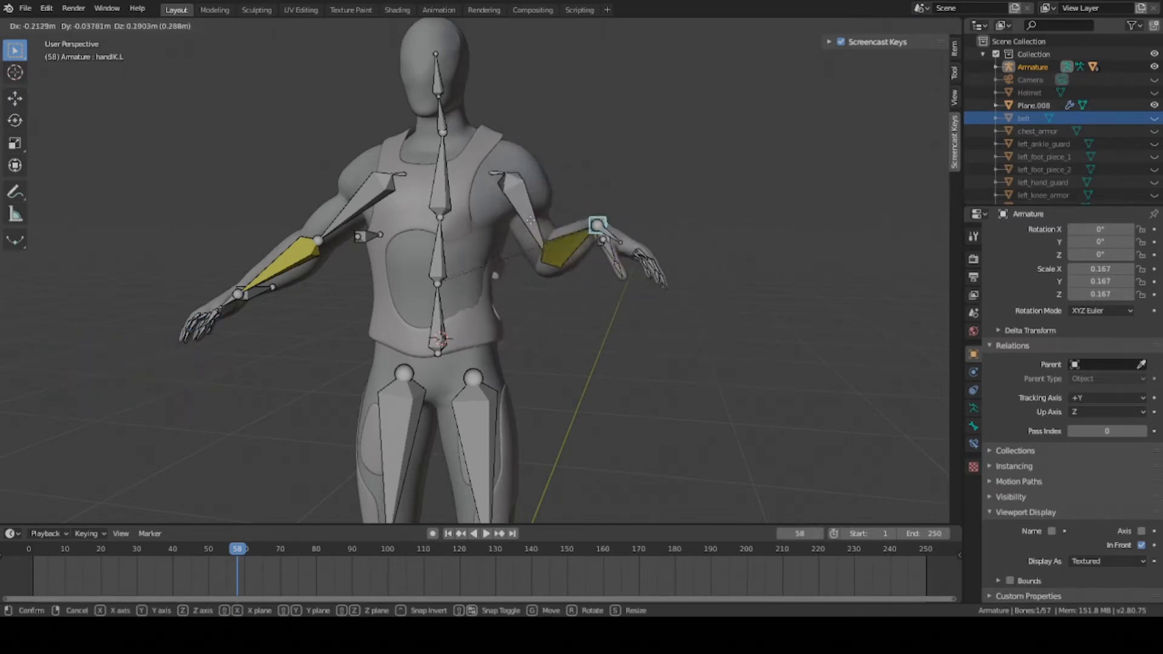
{"action": "right_click", "coordinate": [475, 247]}
{"action": "key", "text": "a"}
{"action": "right_click", "coordinate": [475, 247]}
{"action": "left_click", "coordinate": [475, 247]}
Save the file, return from Pose Mode to Object Mode, and save again
{"action": "key", "text": "ctrl+s"}
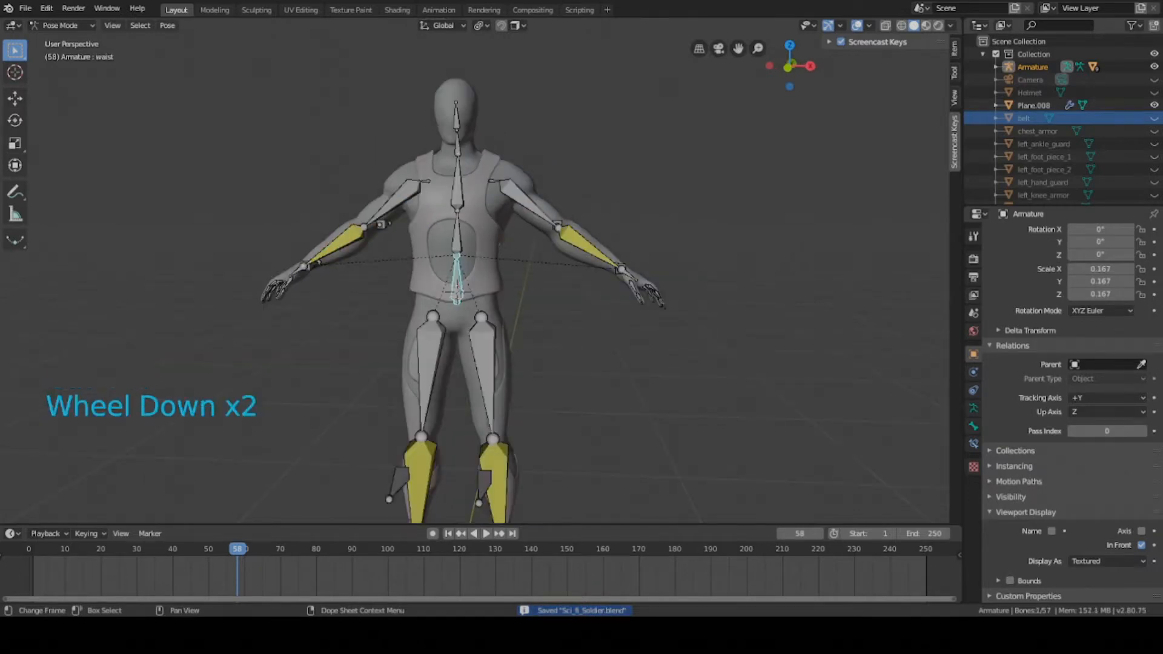
{"action": "key", "text": "q"}
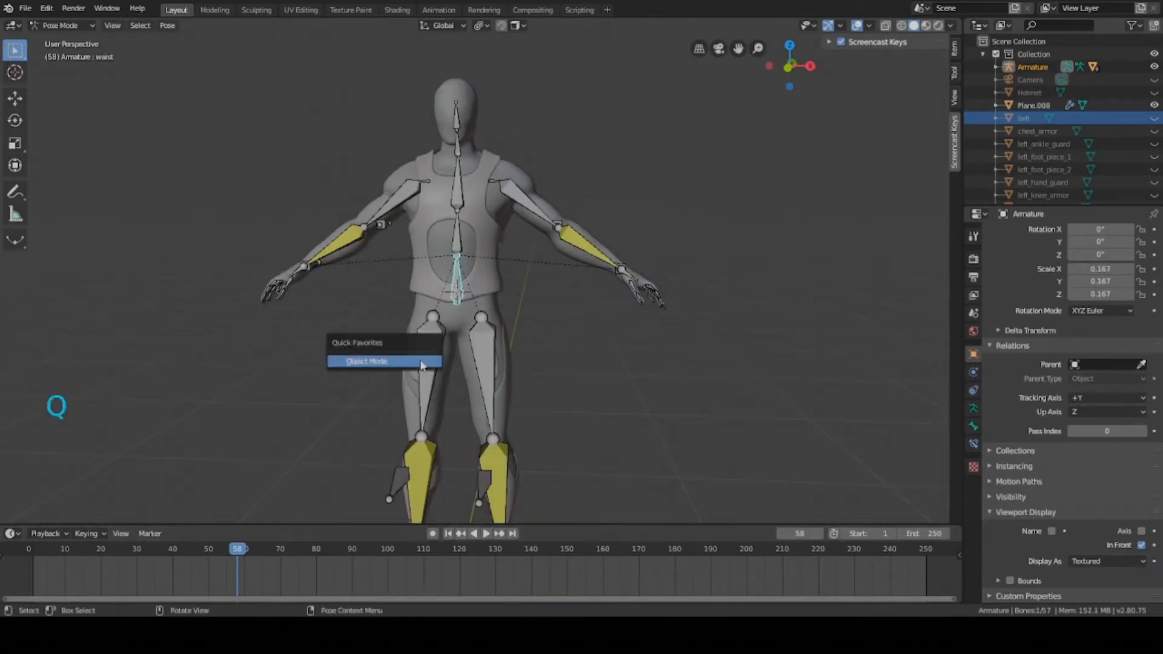
{"action": "left_click", "coordinate": [377, 361]}
{"action": "key", "text": "ctrl+s"}
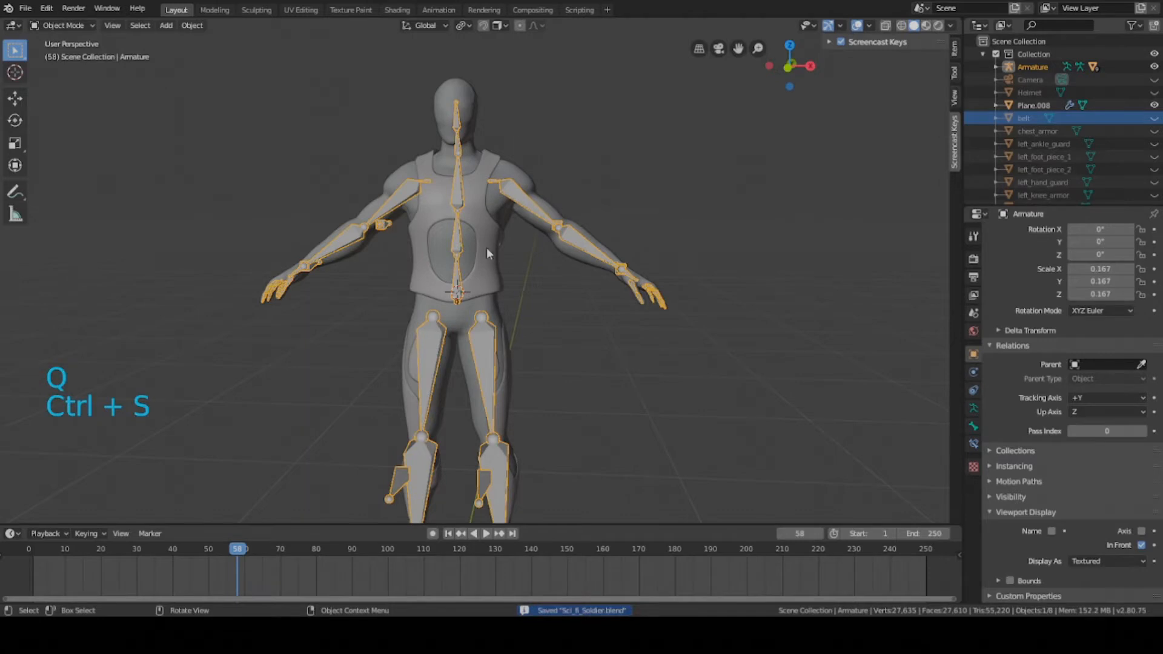
Select the armature with the torso armor as the active object and enter Weight Paint mode, saving the file beforehand
{"action": "scroll", "coordinate": [488, 252], "scroll_direction": "up", "scroll_amount": 3}
{"action": "middle_click_drag", "start_coordinate": [485, 252], "coordinate": [455, 328]}
{"action": "left_click", "coordinate": [456, 227]}
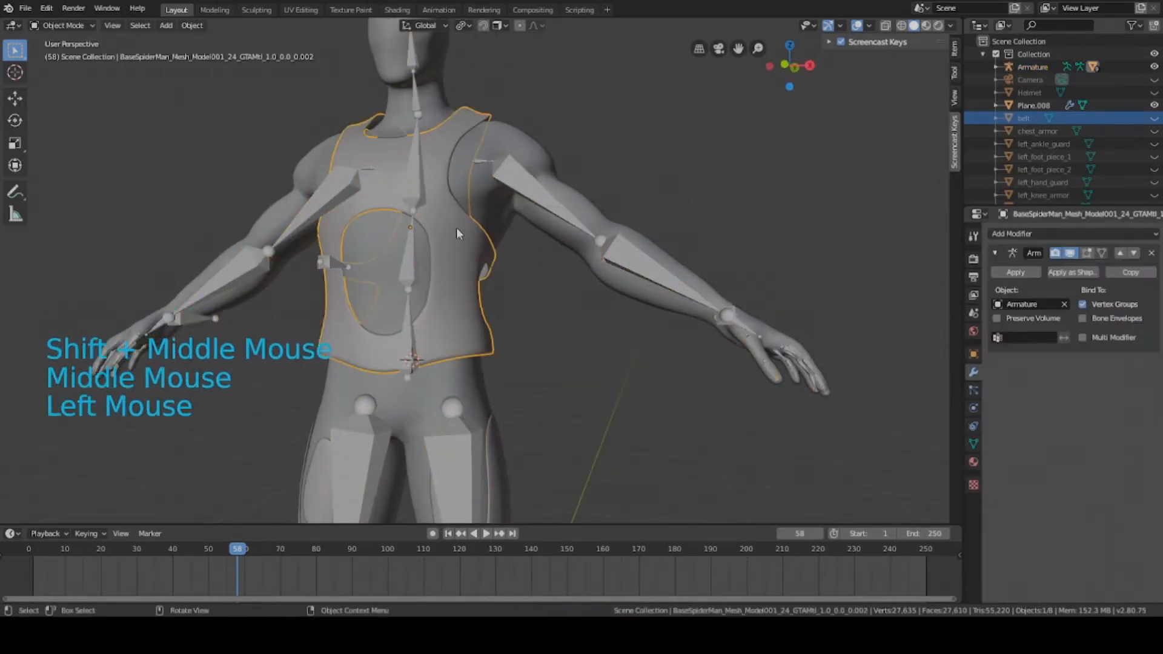
{"action": "key", "text": "ctrl+s"}
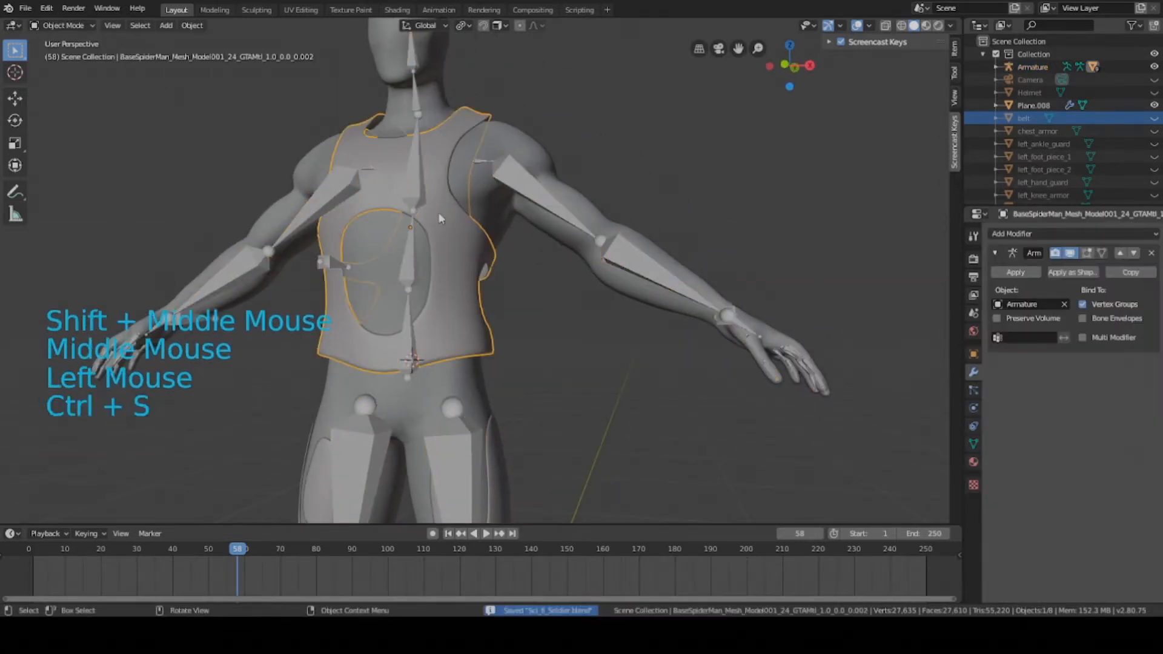
{"action": "left_click", "coordinate": [414, 176]}
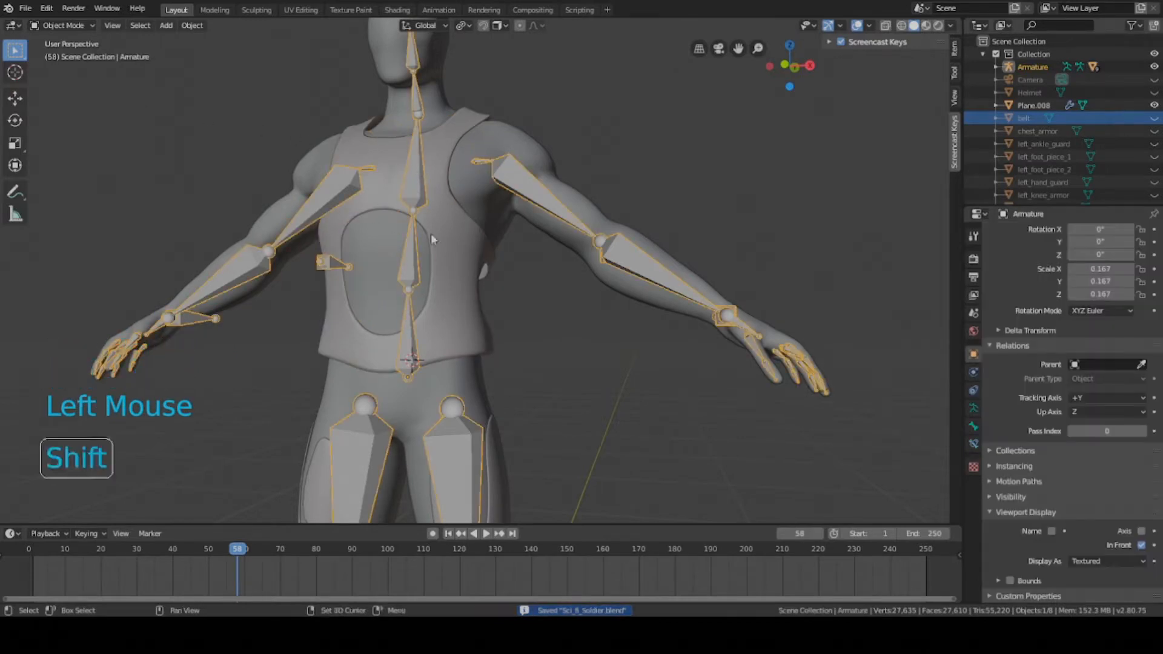
{"action": "left_click", "coordinate": [452, 240], "text": "shift"}
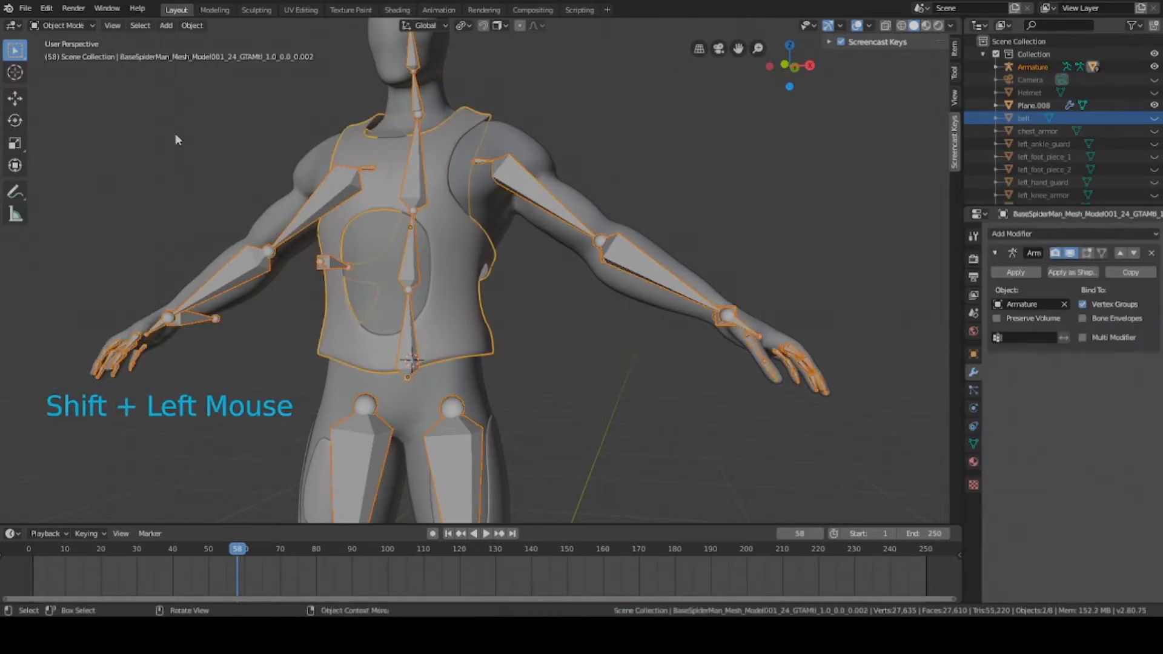
{"action": "left_click", "coordinate": [43, 27]}
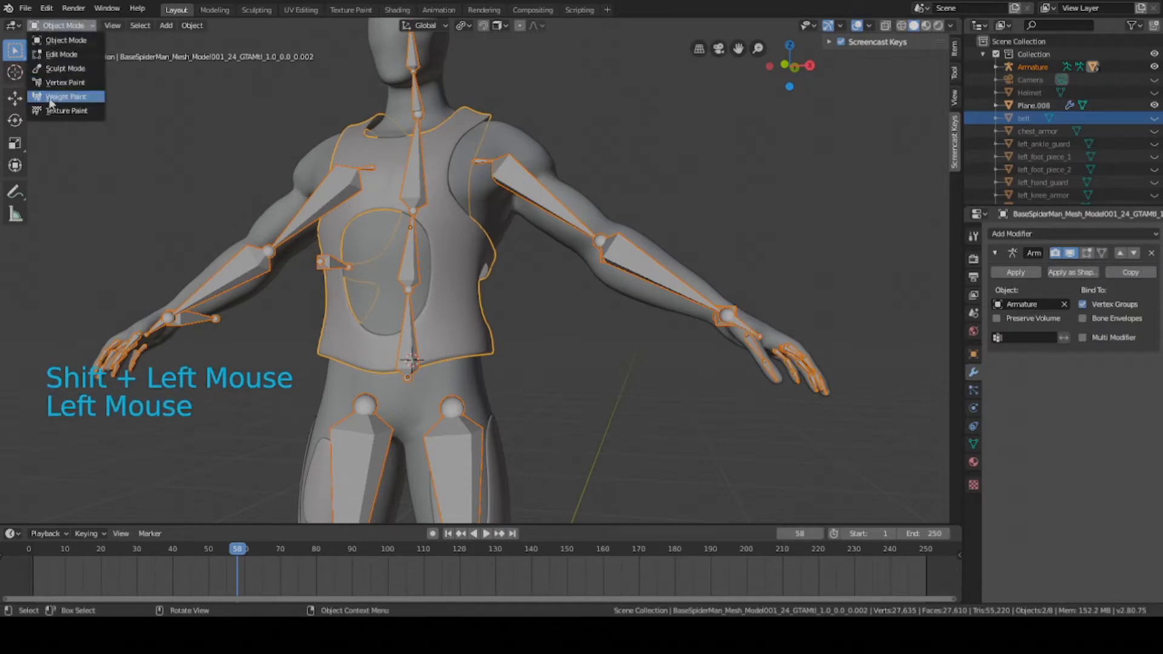
{"action": "left_click", "coordinate": [54, 97]}
Examine the torso armor's weights for the waist, center and chest bones in turn, saving the file
{"action": "middle_click_drag", "start_coordinate": [370, 262], "coordinate": [506, 341]}
{"action": "key", "text": "a"}
{"action": "key", "text": "a"}
{"action": "key", "text": "a"}
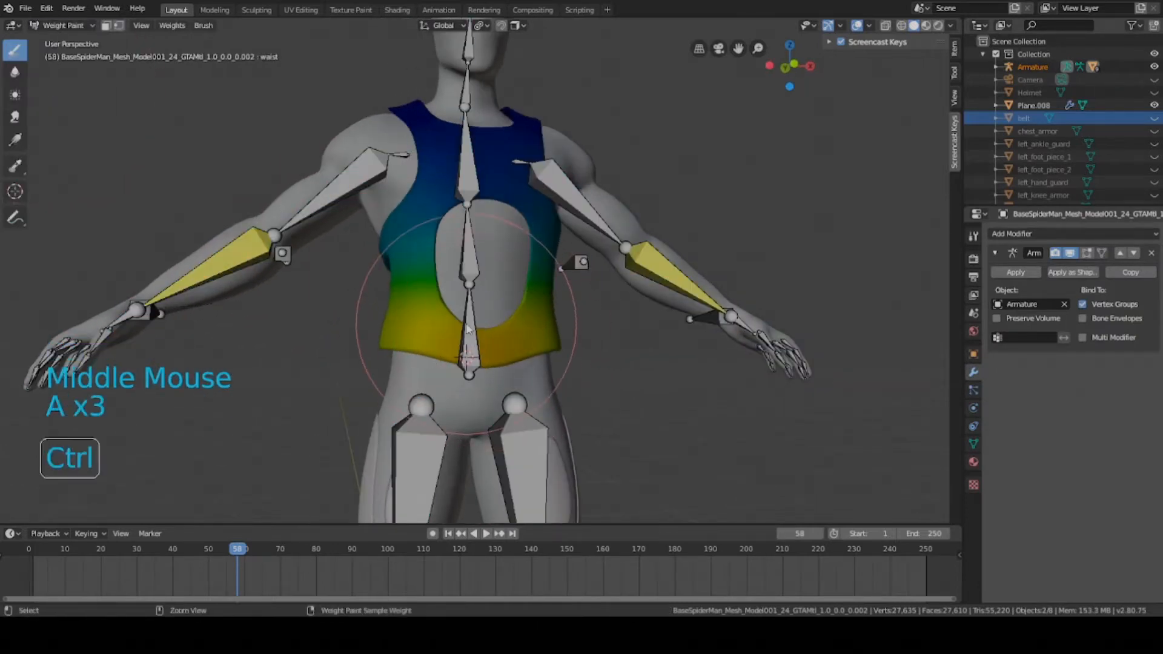
{"action": "left_click", "coordinate": [469, 264], "text": "ctrl"}
{"action": "key", "text": "a"}
{"action": "key", "text": "a"}
{"action": "key", "text": "a"}
{"action": "left_click", "coordinate": [472, 240], "text": "ctrl"}
{"action": "key", "text": "a"}
{"action": "key", "text": "a"}
{"action": "key", "text": "a"}
{"action": "middle_click_drag", "start_coordinate": [473, 240], "coordinate": [398, 216]}
{"action": "left_click", "coordinate": [475, 227], "text": "ctrl"}
{"action": "key", "text": "ctrl+s"}
{"action": "scroll", "coordinate": [443, 272], "scroll_direction": "up", "scroll_amount": 3}
{"action": "scroll", "coordinate": [364, 284], "scroll_direction": "down", "scroll_amount": 3}
{"action": "middle_click_drag", "start_coordinate": [339, 343], "coordinate": [501, 261], "text": "shift"}
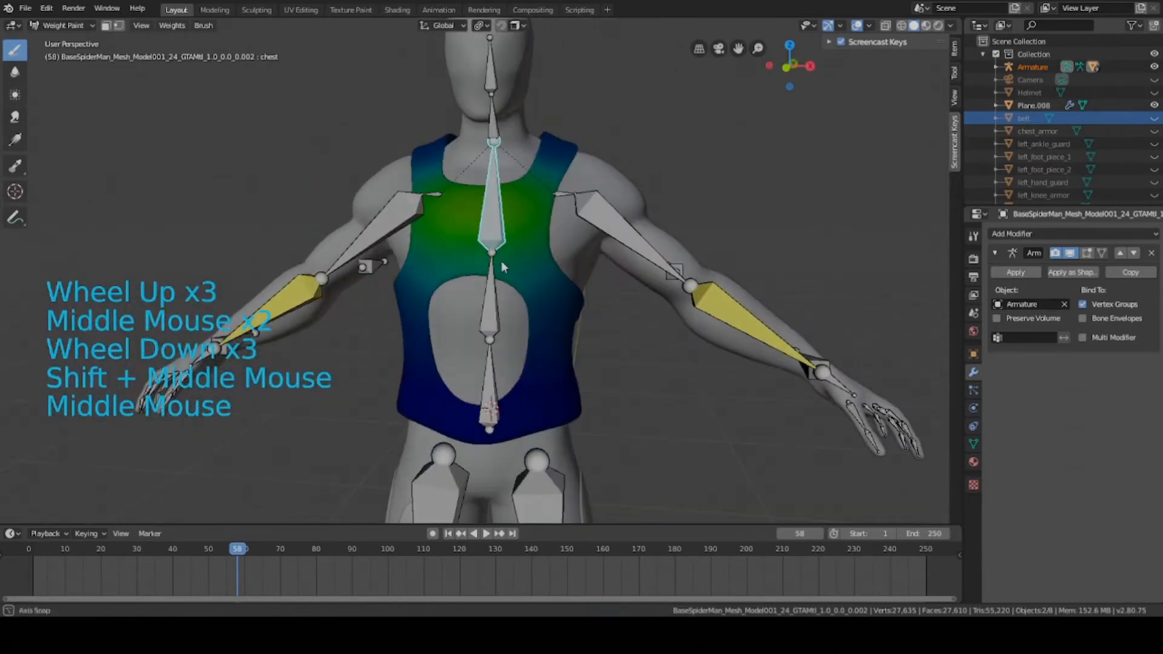
{"action": "scroll", "coordinate": [493, 224], "scroll_direction": "up", "scroll_amount": 2}
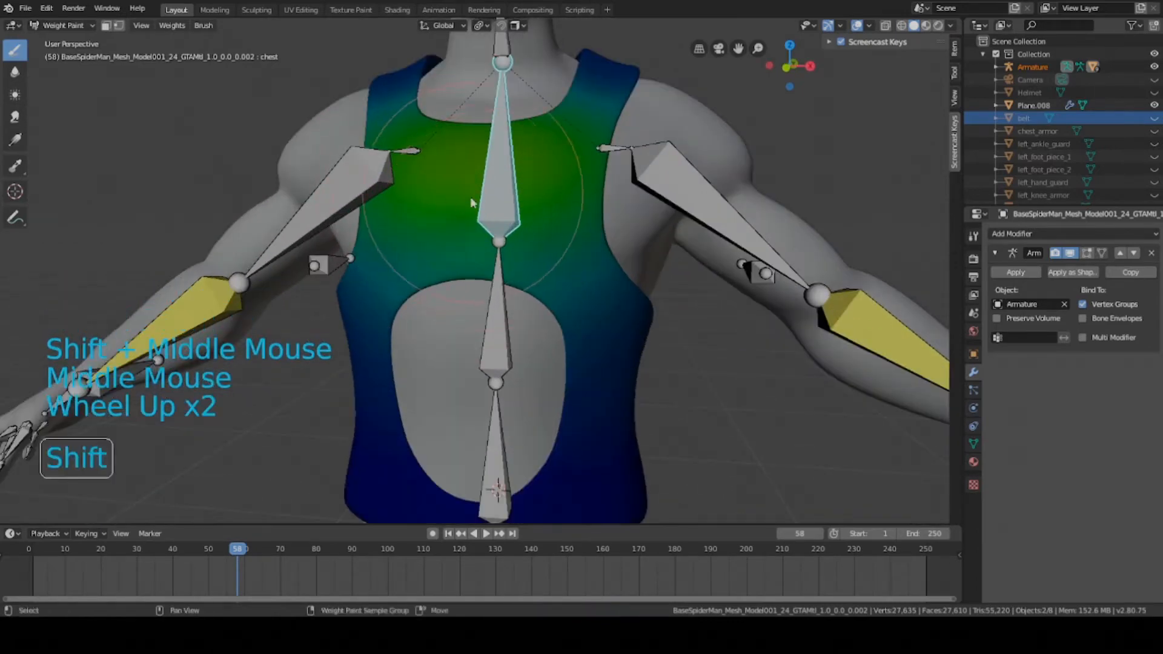
{"action": "middle_click_drag", "start_coordinate": [491, 219], "coordinate": [422, 222], "text": "shift"}
{"action": "key", "text": "ctrl+s"}
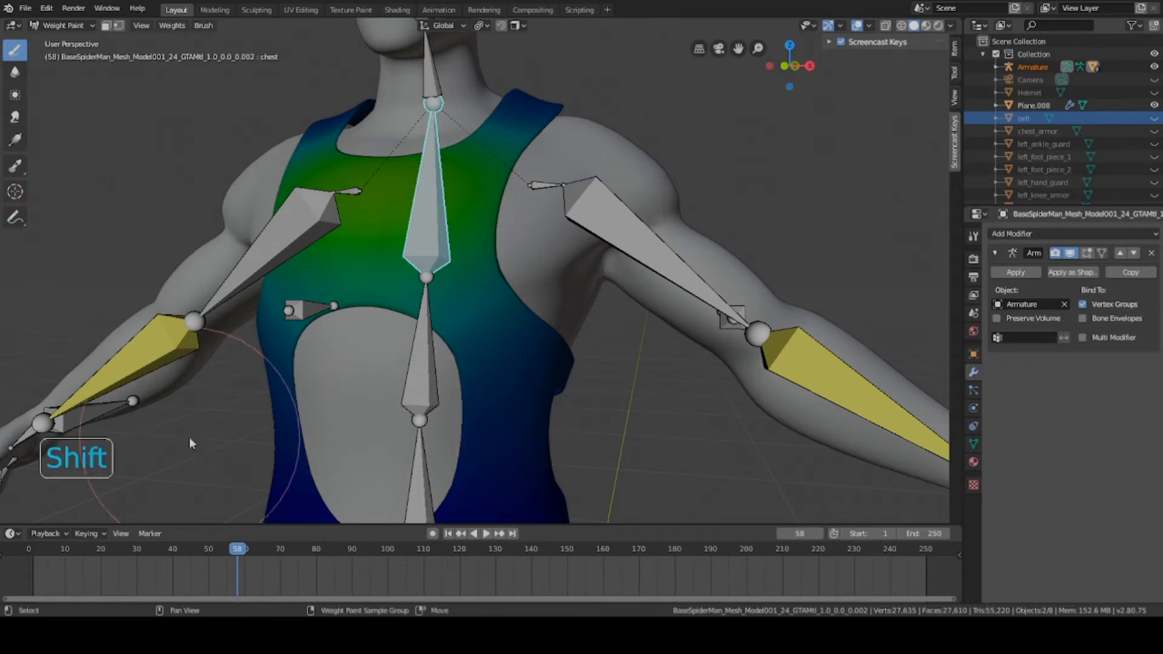
Examine the torso armor's weights for the right hand IK bone, right forearm and left forearm, and save the file
{"action": "middle_click_drag", "start_coordinate": [94, 452], "coordinate": [288, 359], "text": "shift"}
{"action": "left_click", "coordinate": [263, 347]}
{"action": "key", "text": "a"}
{"action": "key", "text": "a"}
{"action": "key", "text": "a"}
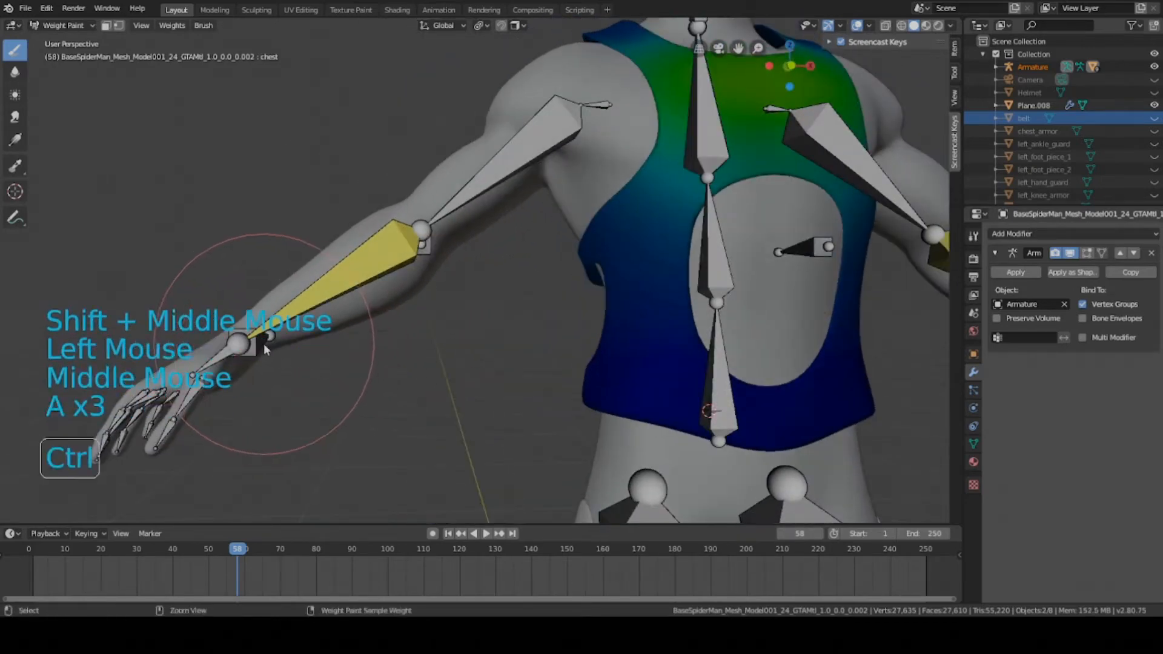
{"action": "left_click", "coordinate": [263, 344], "text": "ctrl"}
{"action": "middle_click_drag", "start_coordinate": [433, 375], "coordinate": [361, 294]}
{"action": "key", "text": "a"}
{"action": "key", "text": "a"}
{"action": "key", "text": "a"}
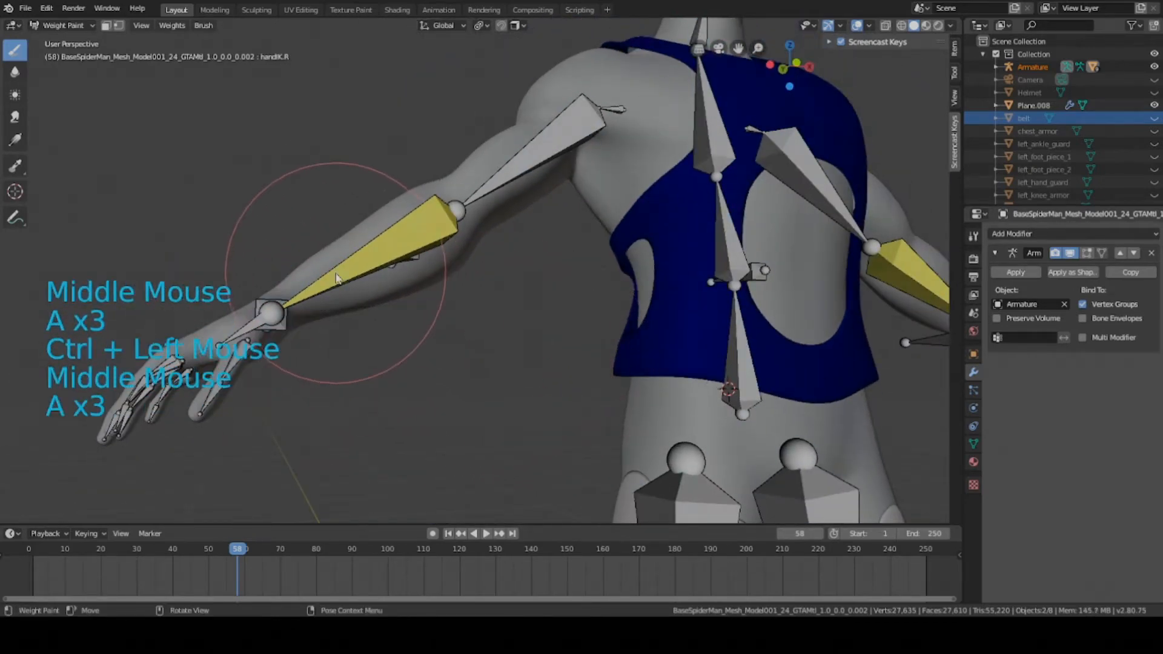
{"action": "left_click", "coordinate": [460, 267], "text": "ctrl"}
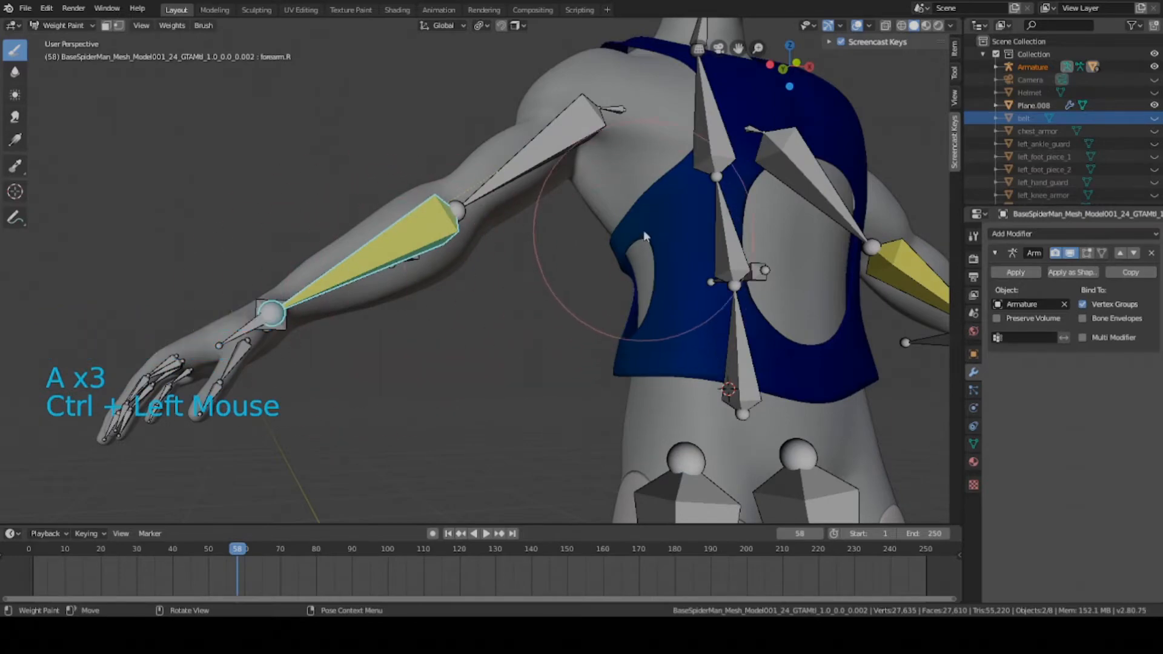
{"action": "key", "text": "a"}
{"action": "middle_click_drag", "start_coordinate": [605, 376], "coordinate": [456, 271], "text": "shift"}
{"action": "key", "text": "a"}
{"action": "key", "text": "a"}
{"action": "left_click", "coordinate": [649, 298], "text": "ctrl"}
{"action": "middle_click_drag", "start_coordinate": [486, 340], "coordinate": [555, 343]}
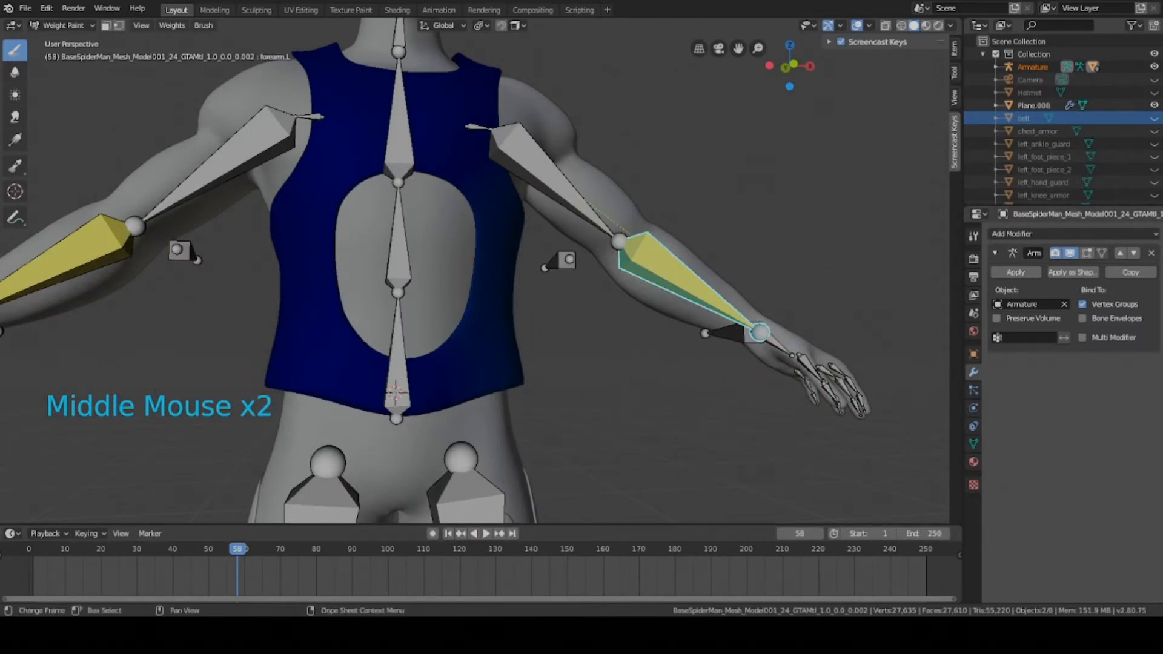
{"action": "key", "text": "ctrl+s"}
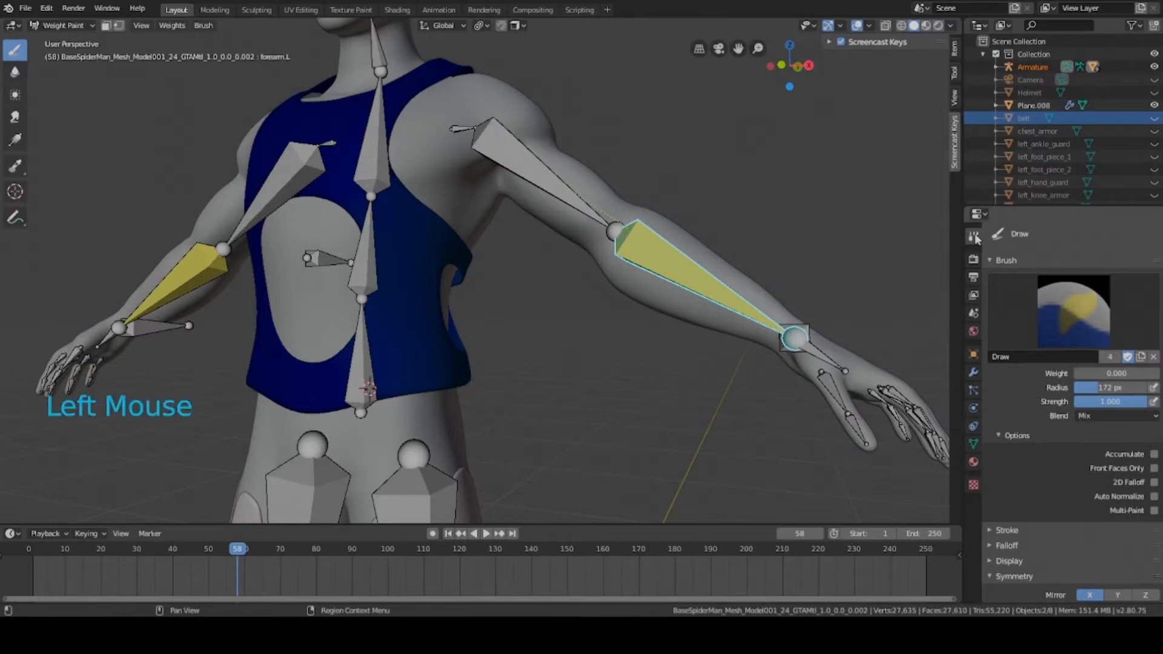
Show the Draw brush's settings, set its weight to 0.000, and save the file
{"action": "left_click", "coordinate": [973, 259]}
{"action": "left_click", "coordinate": [972, 240]}
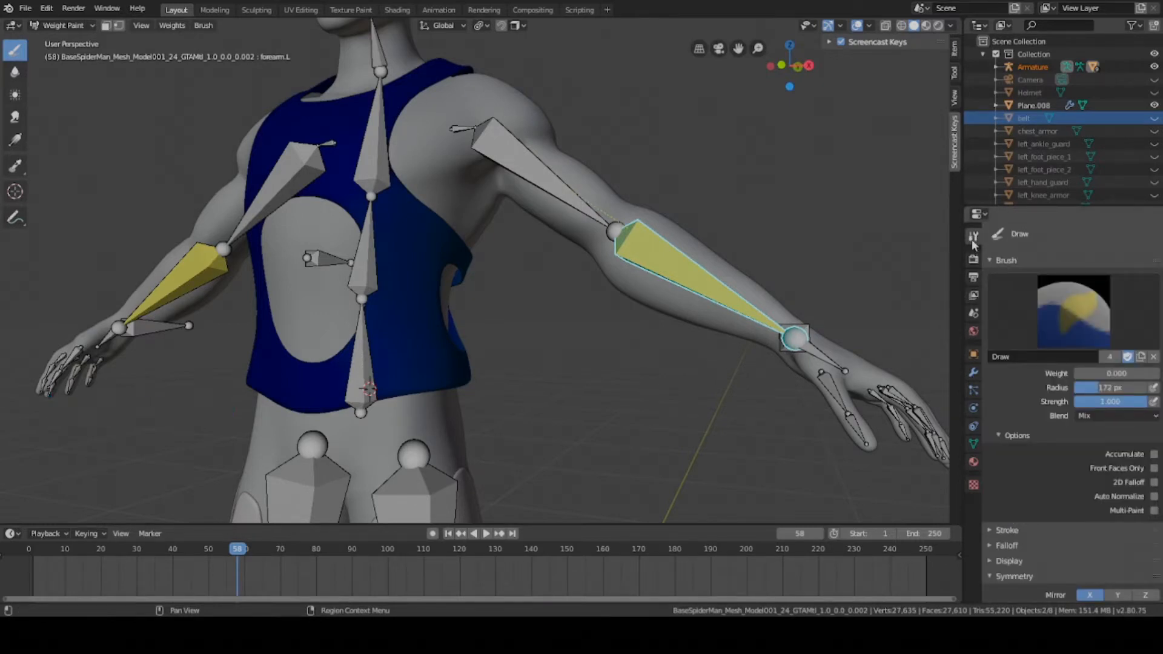
{"action": "key", "text": "ctrl+s"}
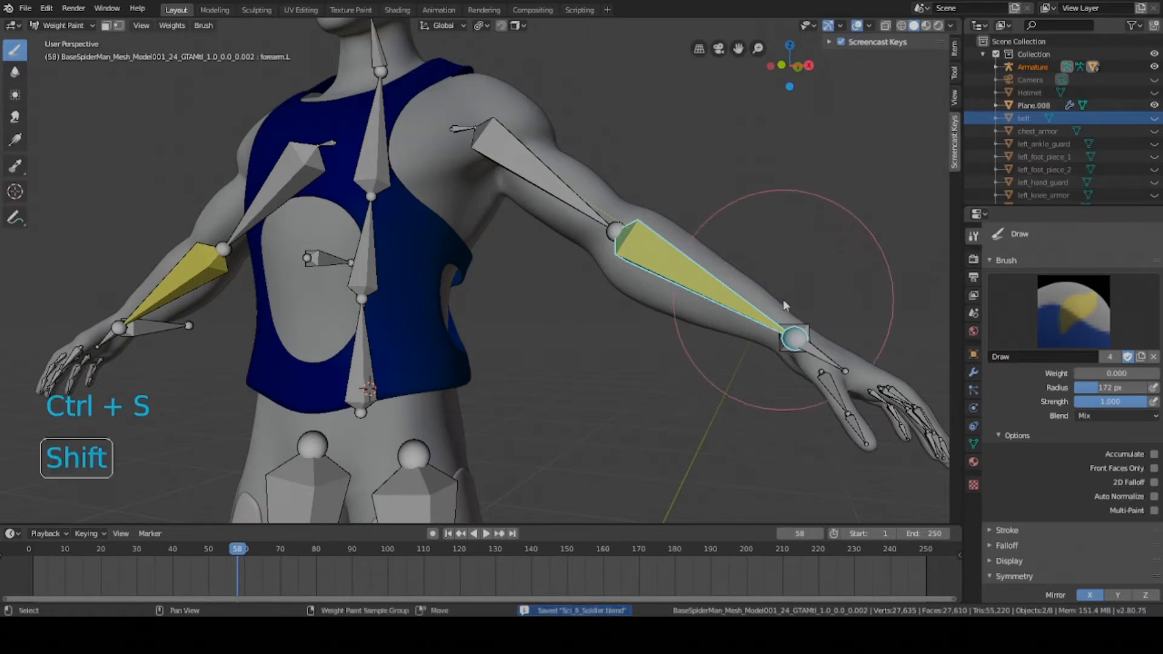
{"action": "middle_click_drag", "start_coordinate": [789, 353], "coordinate": [656, 346], "text": "shift"}
{"action": "left_click_drag", "start_coordinate": [1117, 375], "coordinate": [1154, 374]}
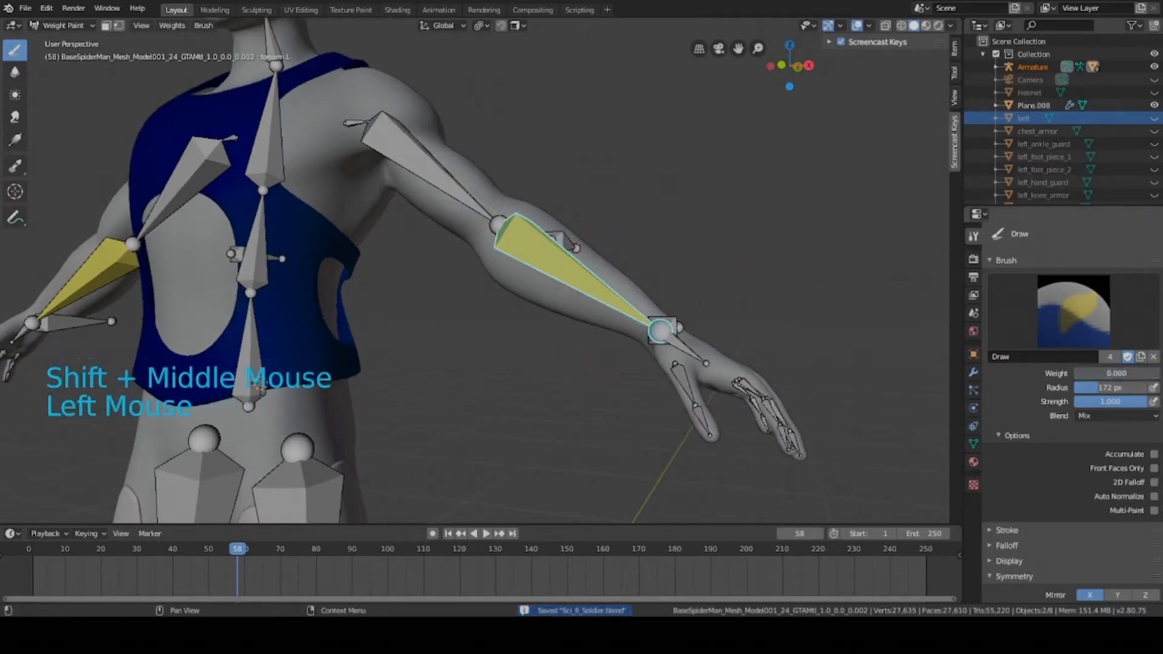
{"action": "key", "text": "ctrl+s"}
{"action": "scroll", "coordinate": [1116, 417], "scroll_direction": "down", "scroll_amount": 3}
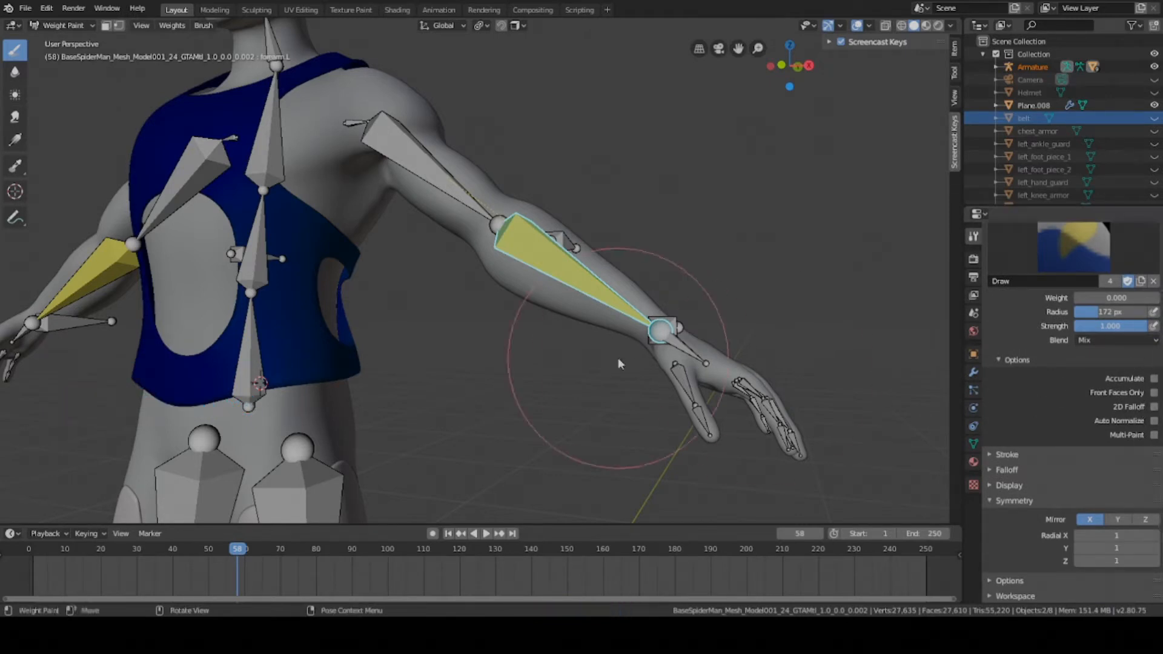
{"action": "scroll", "coordinate": [1071, 500], "scroll_direction": "down", "scroll_amount": 2}
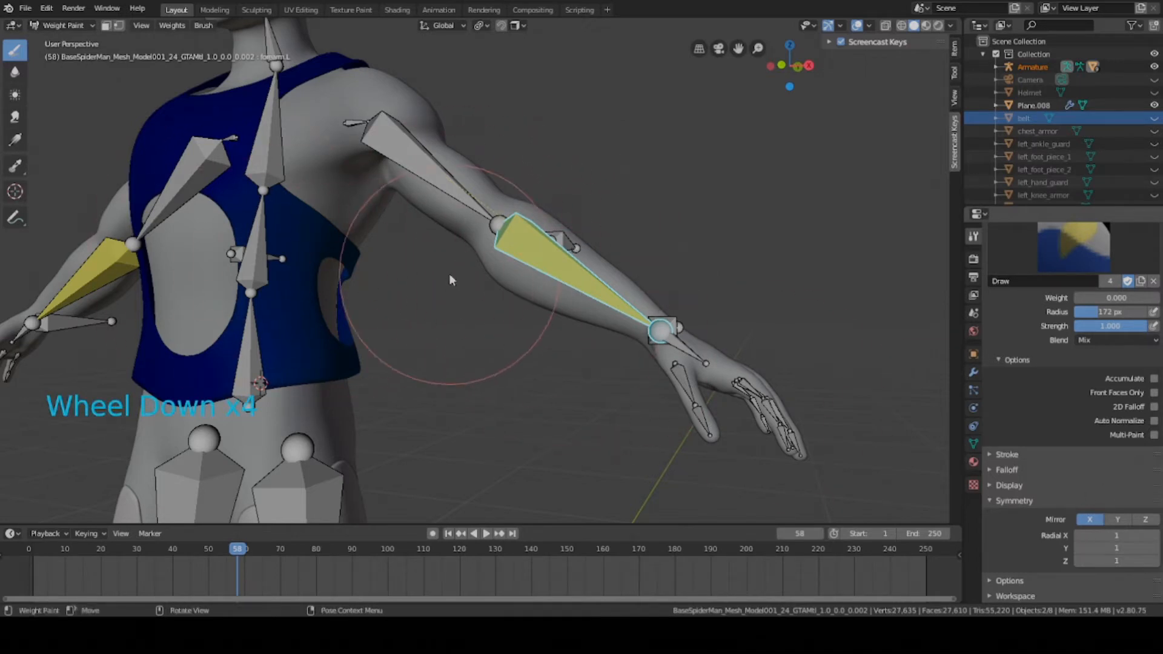
Select the left forearm bone and paint its influence off the torso armor's side, front and back with zero weight
{"action": "key", "text": "a"}
{"action": "key", "text": "a"}
{"action": "key", "text": "a"}
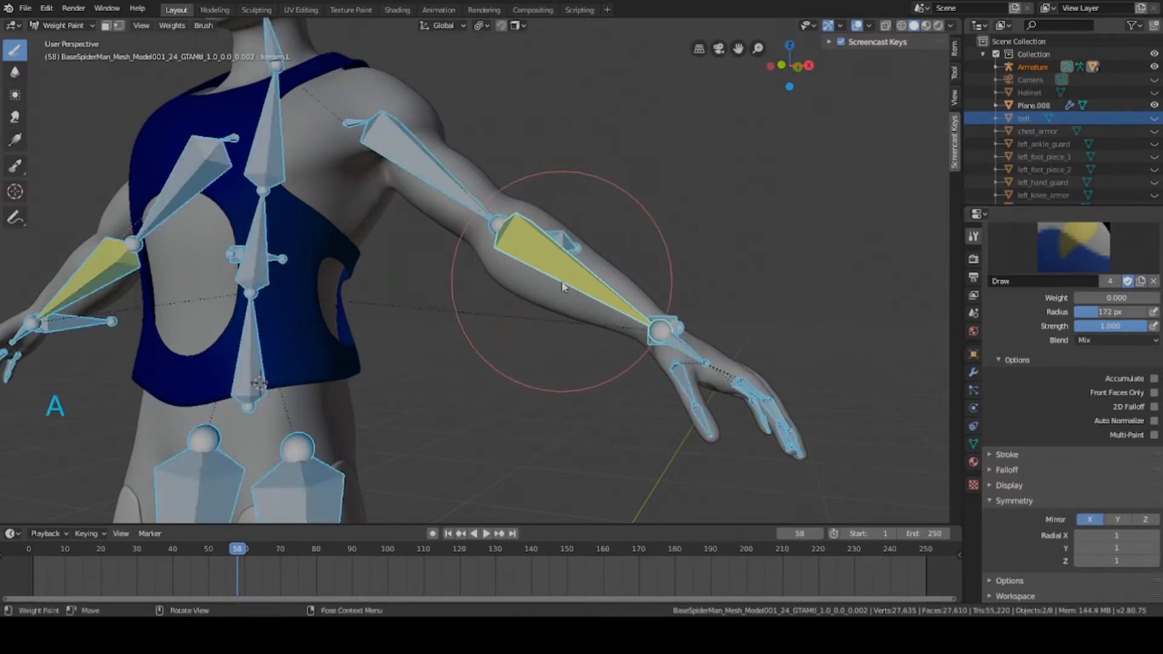
{"action": "left_click", "coordinate": [575, 281], "text": "ctrl"}
{"action": "scroll", "coordinate": [551, 305], "scroll_direction": "down", "scroll_amount": 1, "text": "shift"}
{"action": "mouse_move", "coordinate": [445, 308]}
{"action": "middle_mouse_down", "text": "shift"}
{"action": "mouse_move", "coordinate": [592, 313]}
{"action": "mouse_move", "coordinate": [556, 311]}
{"action": "middle_mouse_up", "text": "shift"}
{"action": "scroll", "coordinate": [553, 306], "scroll_direction": "up", "scroll_amount": 2}
{"action": "left_click_drag", "start_coordinate": [370, 247], "coordinate": [381, 313]}
{"action": "mouse_move", "coordinate": [367, 336]}
{"action": "middle_mouse_down", "text": "shift"}
{"action": "mouse_move", "coordinate": [565, 277]}
{"action": "mouse_move", "coordinate": [398, 202]}
{"action": "middle_mouse_up", "text": "shift"}
{"action": "left_click", "coordinate": [356, 269]}
{"action": "scroll", "coordinate": [554, 263], "scroll_direction": "down", "scroll_amount": 3}
{"action": "left_click", "coordinate": [503, 250]}
{"action": "left_click", "coordinate": [398, 201]}
{"action": "mouse_move", "coordinate": [424, 284]}
{"action": "middle_mouse_down"}
{"action": "mouse_move", "coordinate": [432, 300]}
{"action": "mouse_move", "coordinate": [355, 265]}
{"action": "mouse_move", "coordinate": [612, 297]}
{"action": "middle_mouse_up"}
{"action": "left_click", "coordinate": [496, 107]}
{"action": "middle_click_drag", "start_coordinate": [495, 106], "coordinate": [493, 250]}
{"action": "left_click", "coordinate": [510, 194]}
{"action": "left_click", "coordinate": [497, 149]}
Examine the torso armor's weights for the right forearm bone from the front and save the file
{"action": "key", "text": "a"}
{"action": "key", "text": "a"}
{"action": "key", "text": "a"}
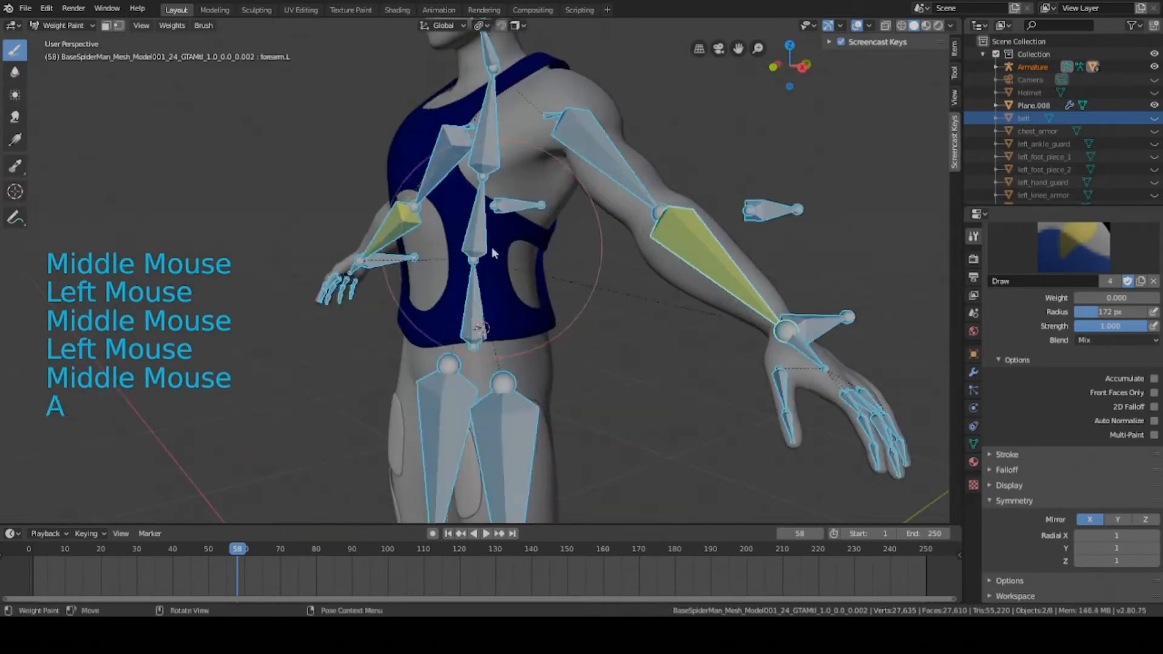
{"action": "left_click", "coordinate": [398, 227], "text": "ctrl"}
{"action": "middle_click_drag", "start_coordinate": [398, 228], "coordinate": [489, 218]}
{"action": "key", "text": "ctrl+s"}
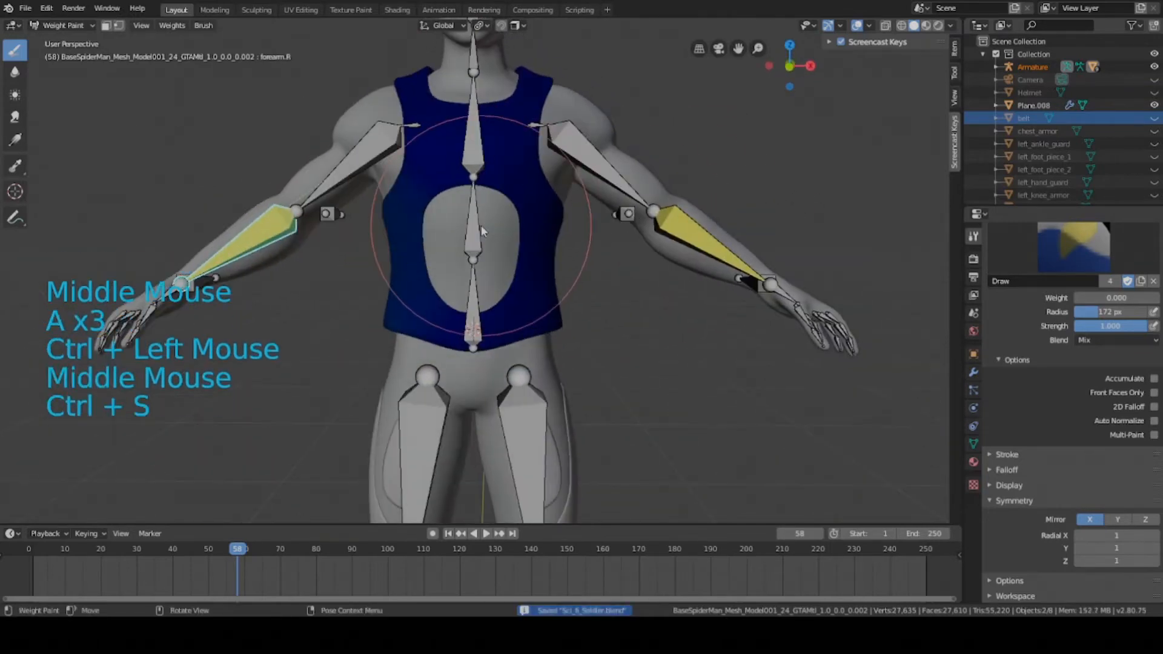
Show the left forearm bone's weights on the torso armor again and save the file
{"action": "middle_click_drag", "start_coordinate": [305, 178], "coordinate": [457, 220], "text": "shift"}
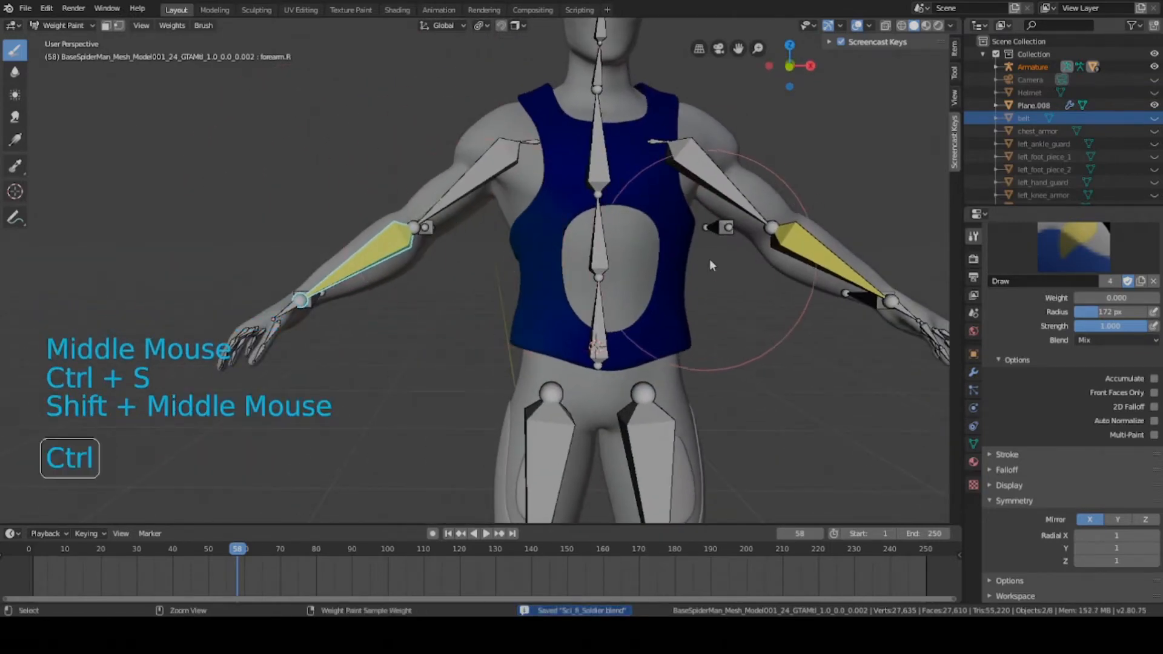
{"action": "middle_click_drag", "start_coordinate": [710, 259], "coordinate": [659, 260], "text": "ctrl"}
{"action": "left_click", "coordinate": [800, 259], "text": "ctrl"}
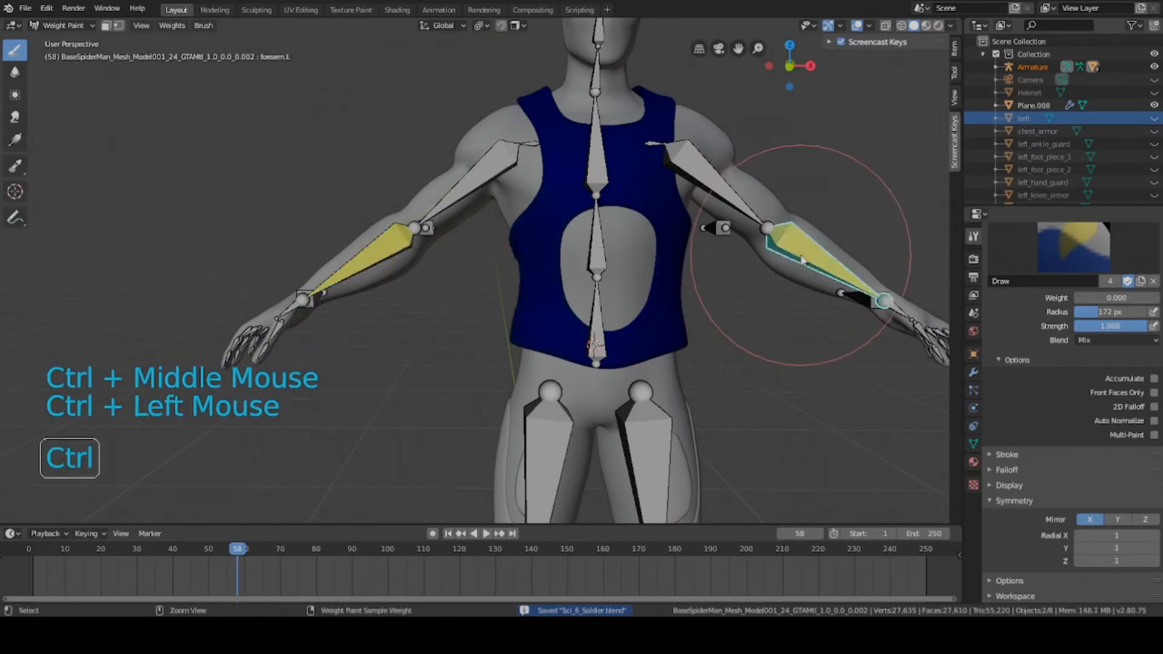
{"action": "middle_click_drag", "start_coordinate": [787, 259], "coordinate": [565, 260]}
{"action": "key", "text": "ctrl+s"}
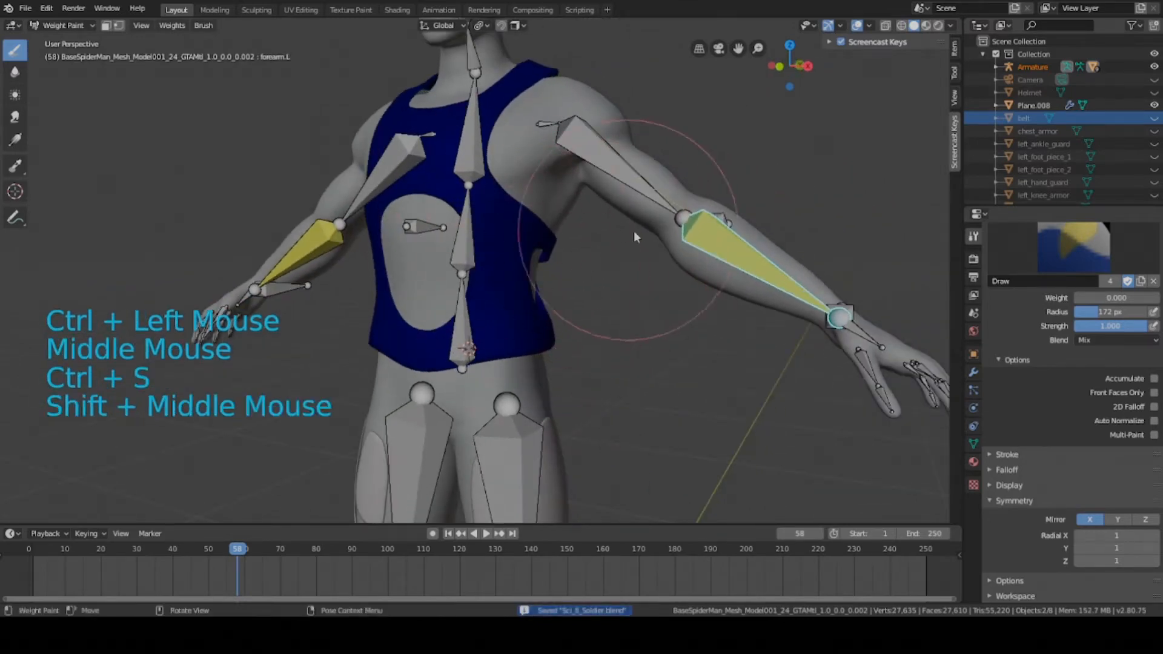
Select the right forearm bone, save the file, and paint its influence off the torso armor's back and sides with zero weight
{"action": "middle_click_drag", "start_coordinate": [634, 230], "coordinate": [404, 272]}
{"action": "key", "text": "a"}
{"action": "key", "text": "a"}
{"action": "key", "text": "a"}
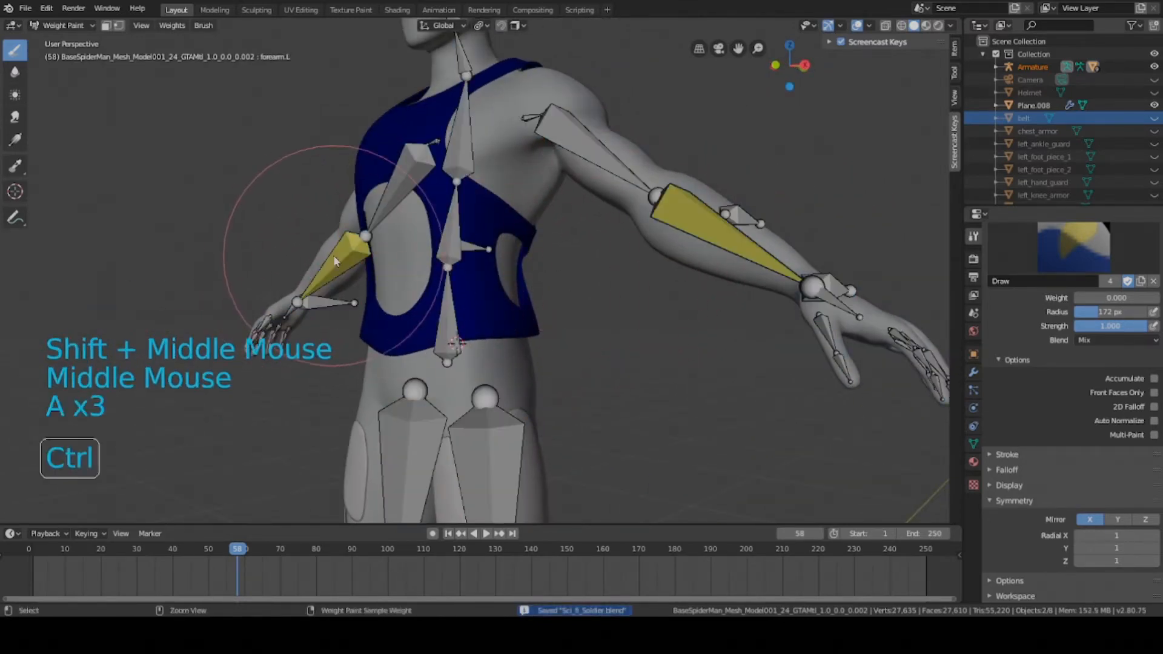
{"action": "left_click", "coordinate": [336, 260], "text": "ctrl"}
{"action": "middle_click_drag", "start_coordinate": [337, 260], "coordinate": [450, 260]}
{"action": "key", "text": "ctrl+s"}
{"action": "left_click", "coordinate": [468, 305]}
{"action": "middle_click_drag", "start_coordinate": [467, 306], "coordinate": [699, 184]}
{"action": "scroll", "coordinate": [606, 209], "scroll_direction": "up", "scroll_amount": 4}
{"action": "left_click", "coordinate": [513, 264]}
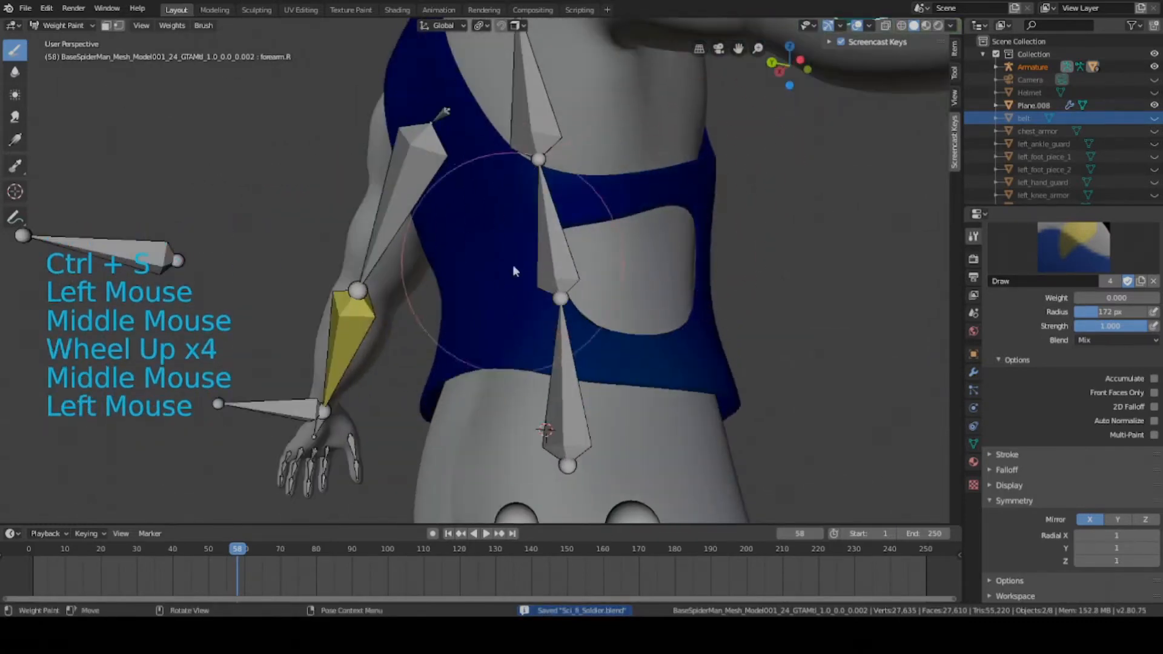
{"action": "left_click", "coordinate": [608, 217]}
{"action": "middle_click_drag", "start_coordinate": [560, 241], "coordinate": [648, 296]}
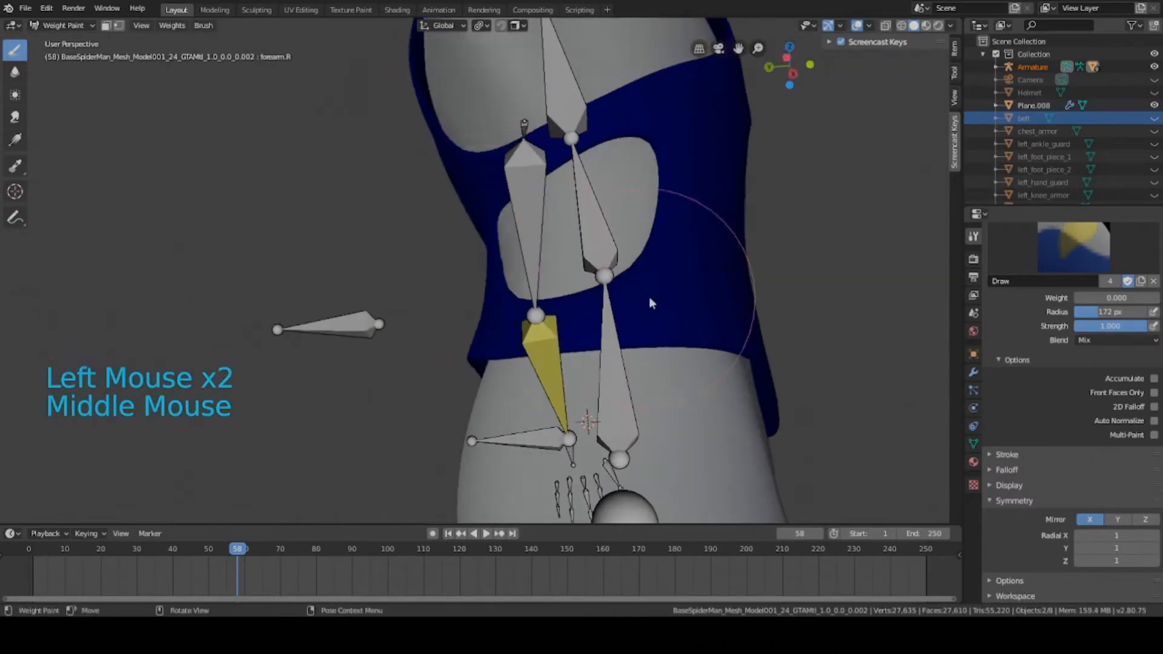
{"action": "left_click", "coordinate": [569, 94]}
Select the right hand IK bone and raise it to head height to test the torso armor's deformation
{"action": "scroll", "coordinate": [561, 203], "scroll_direction": "down", "scroll_amount": 4}
{"action": "middle_click_drag", "start_coordinate": [561, 202], "coordinate": [405, 266]}
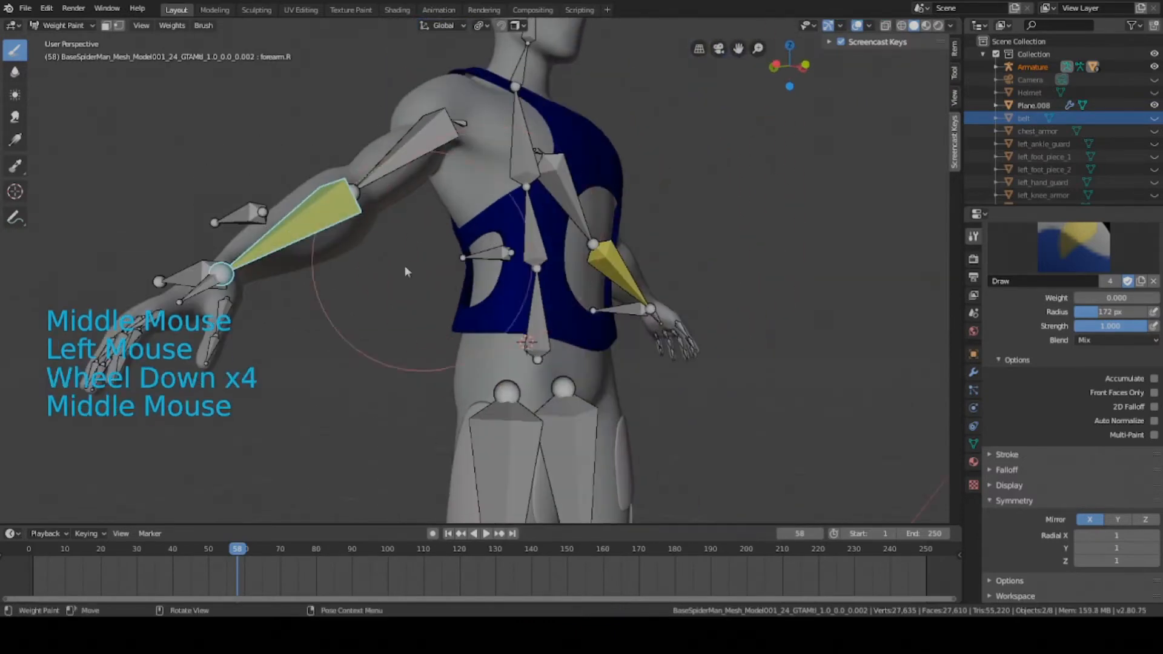
{"action": "key", "text": "a"}
{"action": "key", "text": "a"}
{"action": "key", "text": "a"}
{"action": "middle_click_drag", "start_coordinate": [315, 285], "coordinate": [243, 300]}
{"action": "left_click", "coordinate": [220, 300], "text": "ctrl"}
{"action": "key", "text": "g"}
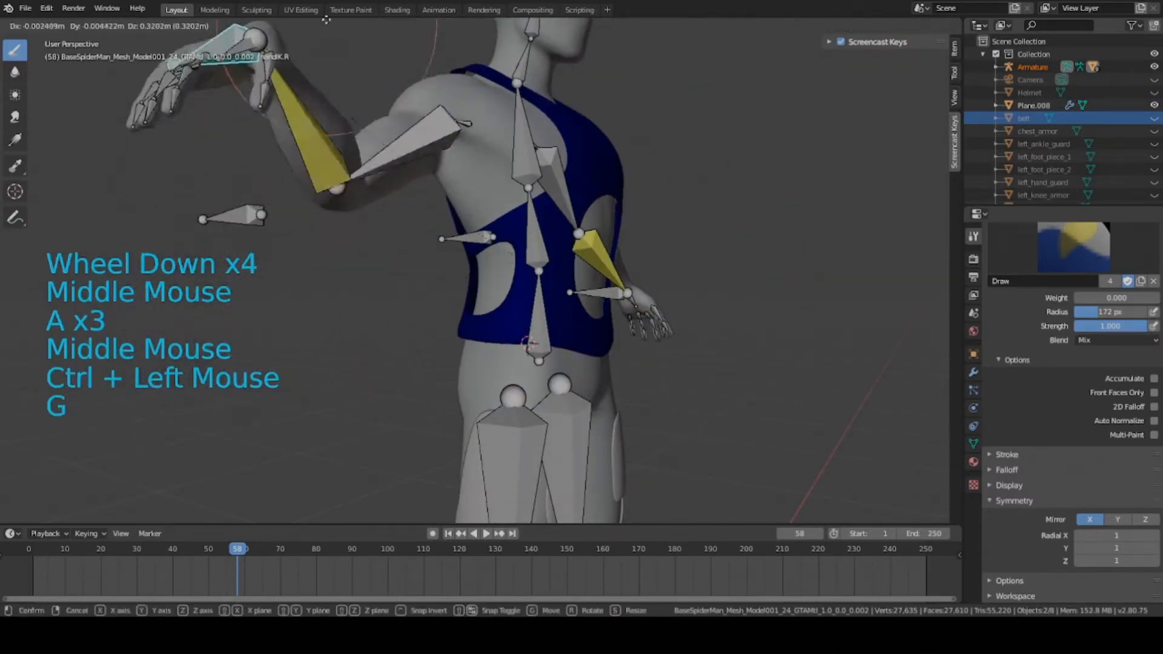
{"action": "key", "text": "Escape"}
{"action": "middle_click_drag", "start_coordinate": [417, 216], "coordinate": [364, 267]}
{"action": "scroll", "coordinate": [363, 266], "scroll_direction": "down", "scroll_amount": 2}
{"action": "key", "text": "g"}
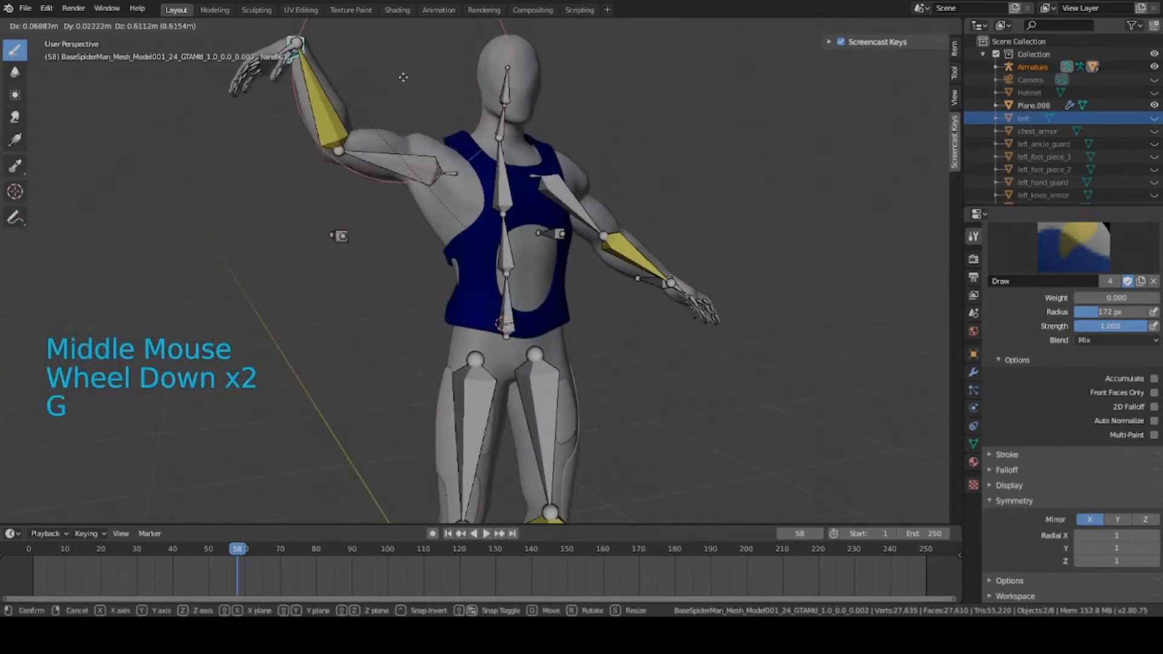
{"action": "left_click", "coordinate": [417, 105]}
Examine the torso armor with the right arm raised from the back and front, and save the file
{"action": "middle_click_drag", "start_coordinate": [309, 202], "coordinate": [587, 221]}
{"action": "key", "text": "g"}
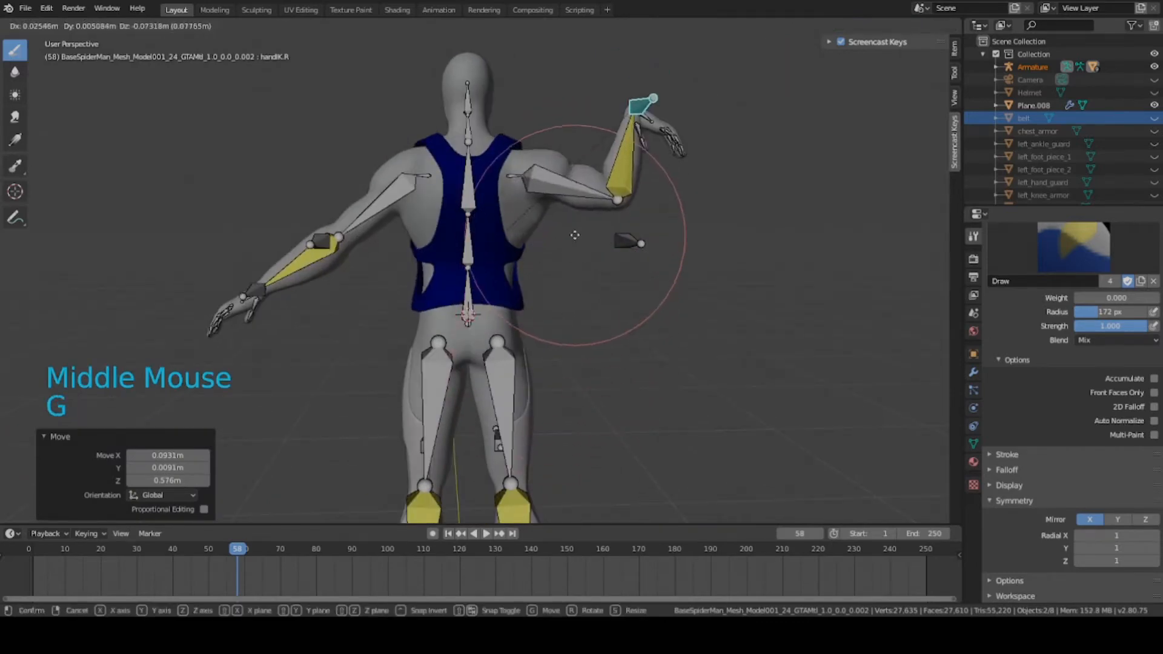
{"action": "right_click", "coordinate": [576, 234]}
{"action": "scroll", "coordinate": [503, 262], "scroll_direction": "up", "scroll_amount": 4}
{"action": "middle_click_drag", "start_coordinate": [502, 263], "coordinate": [419, 279]}
{"action": "scroll", "coordinate": [400, 251], "scroll_direction": "down", "scroll_amount": 3}
{"action": "scroll", "coordinate": [418, 250], "scroll_direction": "up", "scroll_amount": 2}
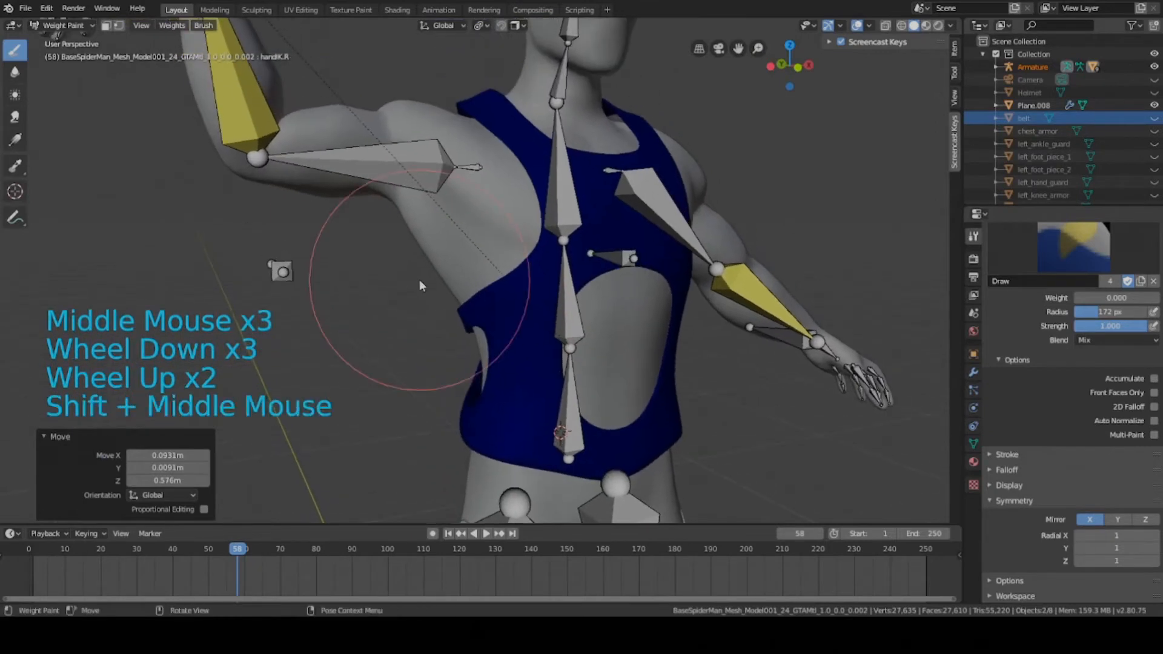
{"action": "key", "text": "ctrl+s"}
Lower the right hand IK bone, clear its location and rotation, and save the file
{"action": "key", "text": "g"}
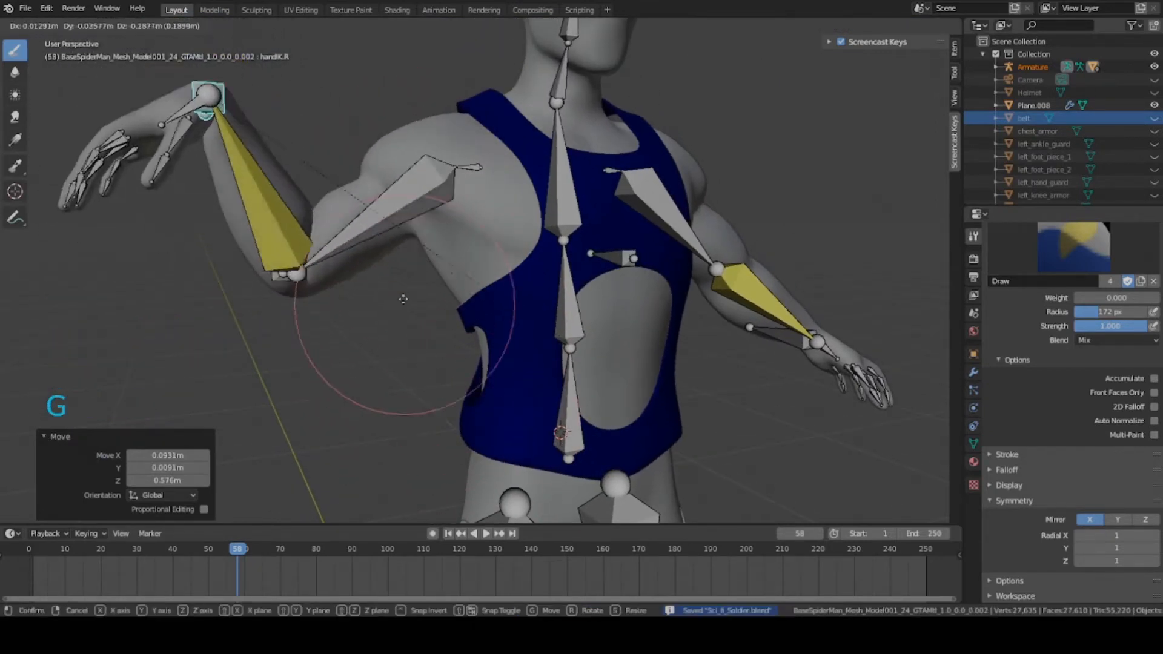
{"action": "left_click", "coordinate": [414, 309]}
{"action": "key", "text": "alt+g"}
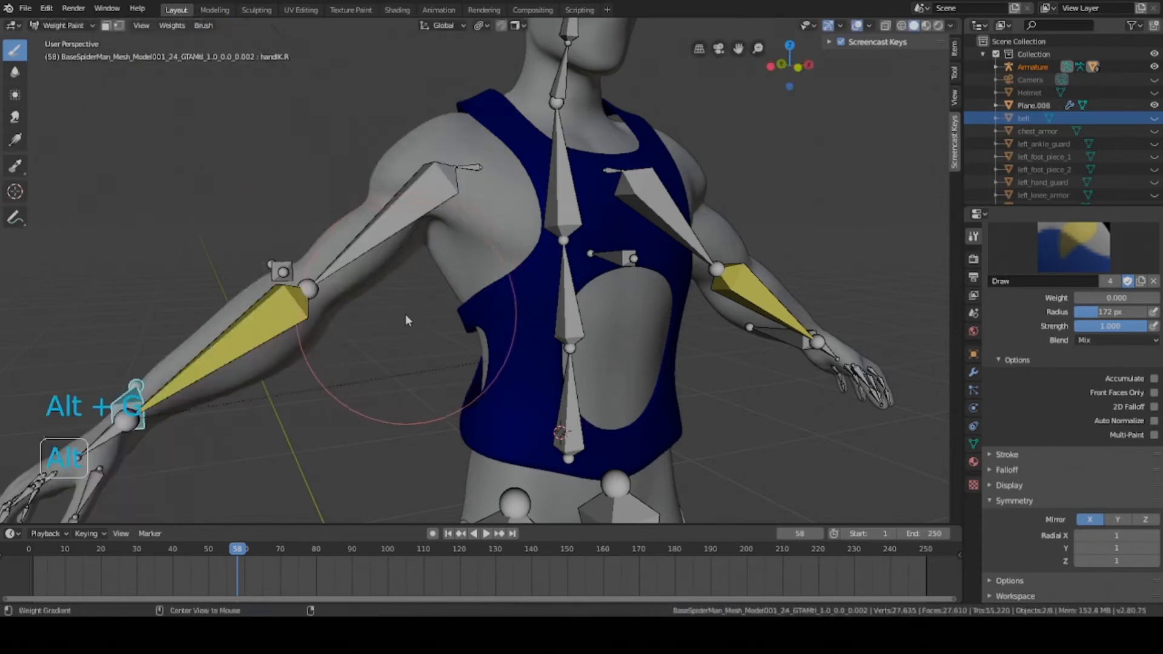
{"action": "key", "text": "alt+r"}
{"action": "scroll", "coordinate": [400, 327], "scroll_direction": "down", "scroll_amount": 2}
{"action": "key", "text": "ctrl+s"}
Switch to Object Mode and save the file
{"action": "left_click", "coordinate": [63, 25]}
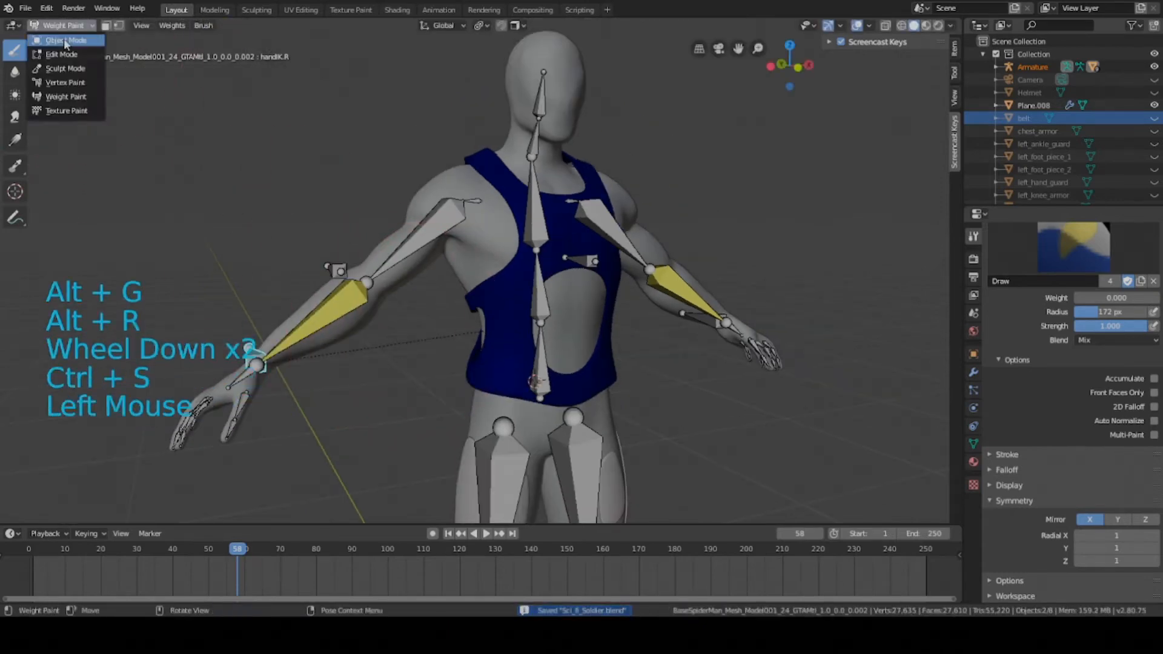
{"action": "left_click", "coordinate": [63, 38]}
{"action": "scroll", "coordinate": [527, 364], "scroll_direction": "up", "scroll_amount": 3}
{"action": "middle_click_drag", "start_coordinate": [521, 357], "coordinate": [532, 365]}
{"action": "scroll", "coordinate": [531, 360], "scroll_direction": "down", "scroll_amount": 4}
{"action": "key", "text": "ctrl+s"}
{"action": "scroll", "coordinate": [507, 354], "scroll_direction": "up", "scroll_amount": 2}
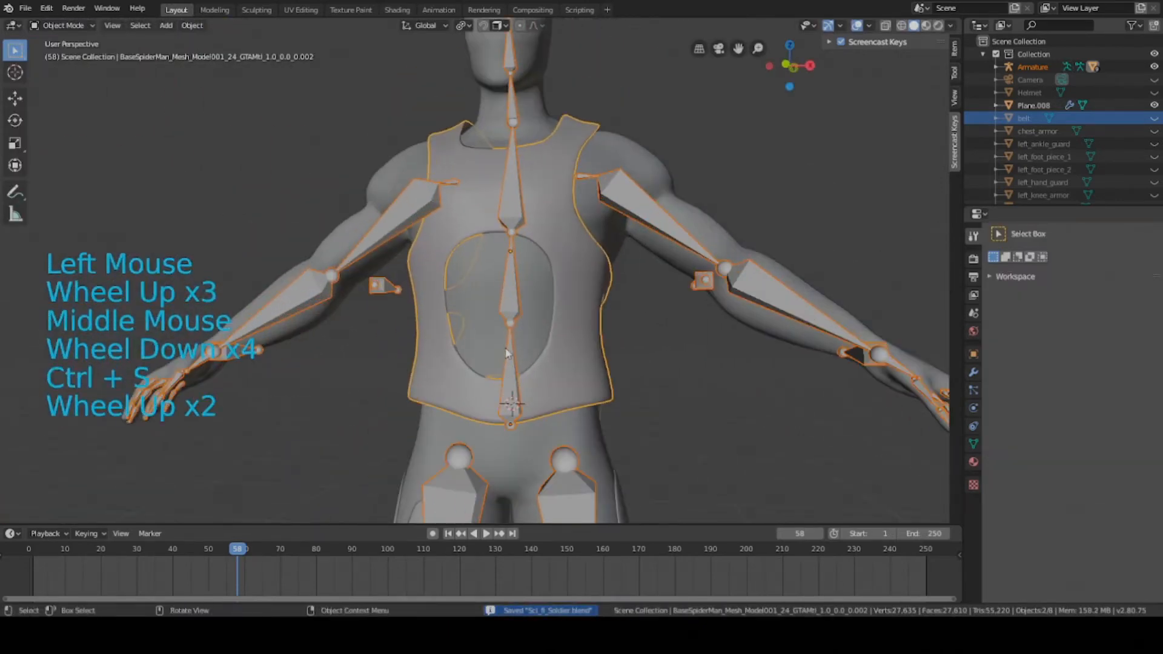
Select the armature, add the torso armor to the selection as active object, and enter Weight Paint mode
{"action": "left_click", "coordinate": [511, 380]}
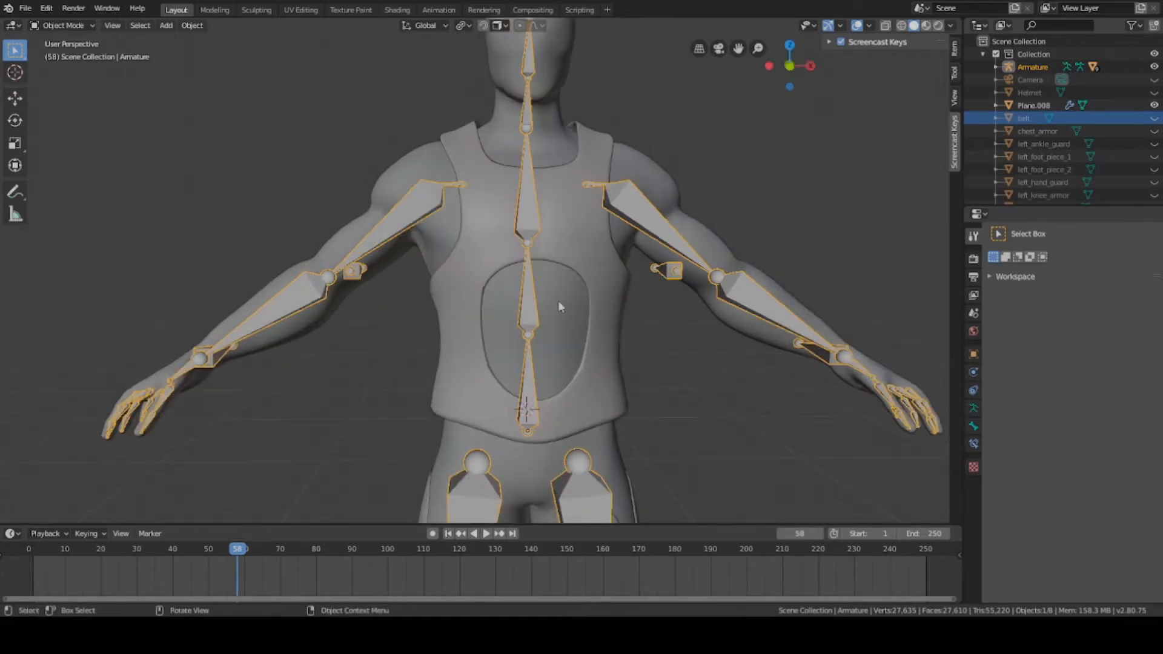
{"action": "left_click", "coordinate": [532, 306]}
{"action": "left_click", "coordinate": [530, 307]}
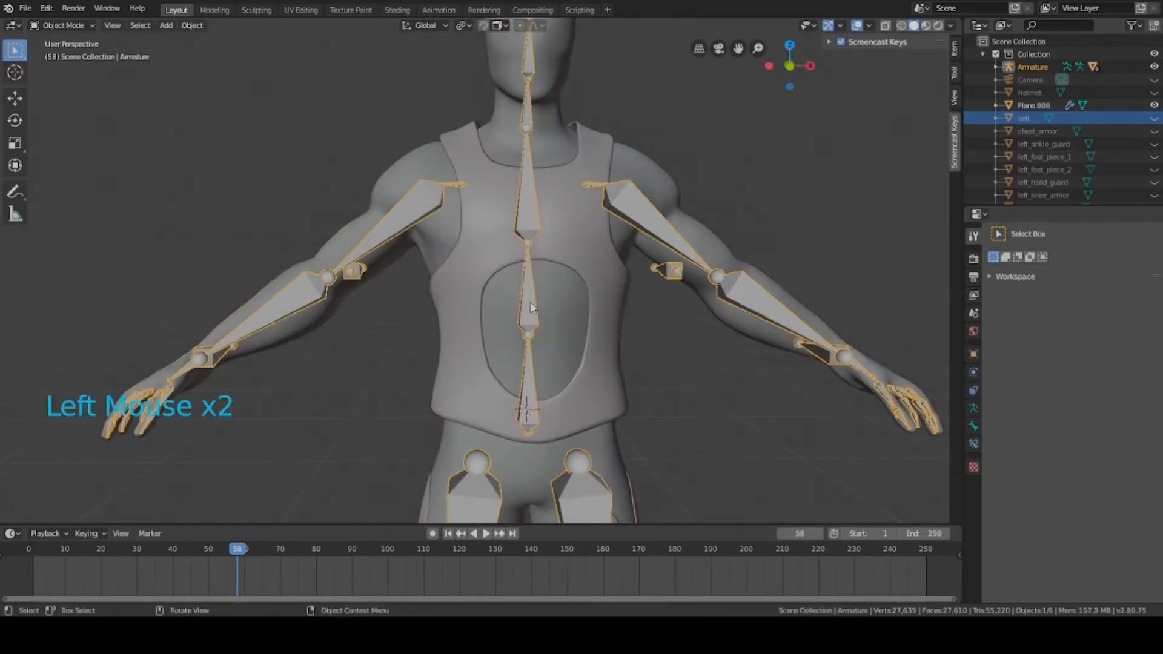
{"action": "left_click", "coordinate": [590, 261], "text": "shift"}
{"action": "left_click", "coordinate": [60, 26]}
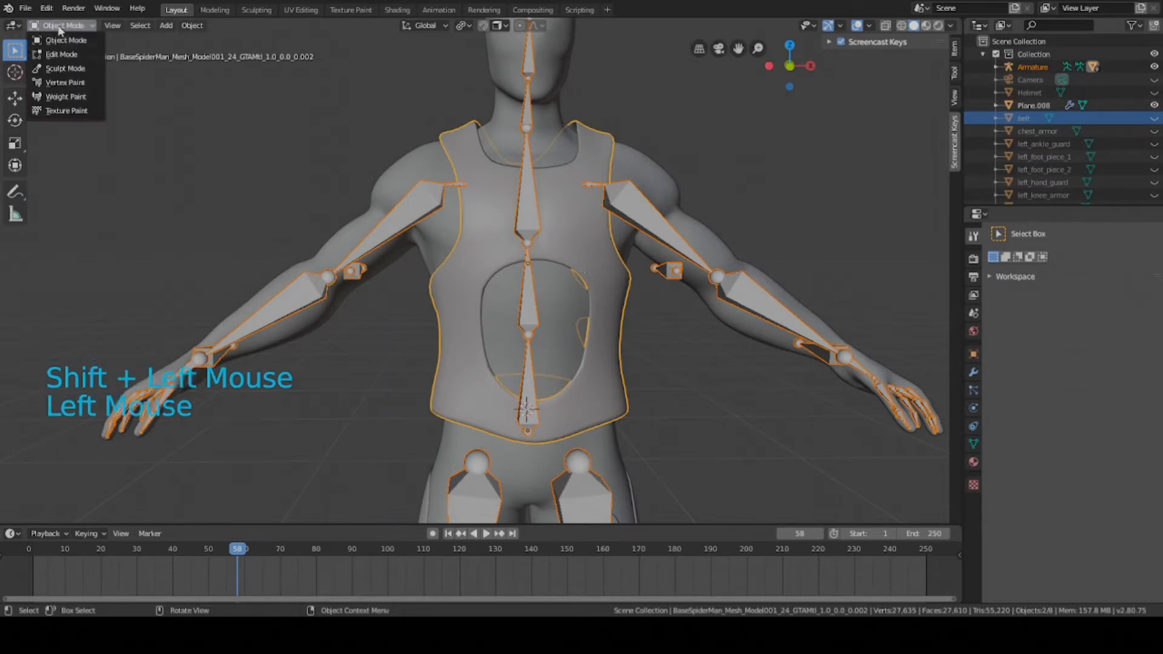
{"action": "left_click", "coordinate": [78, 97]}
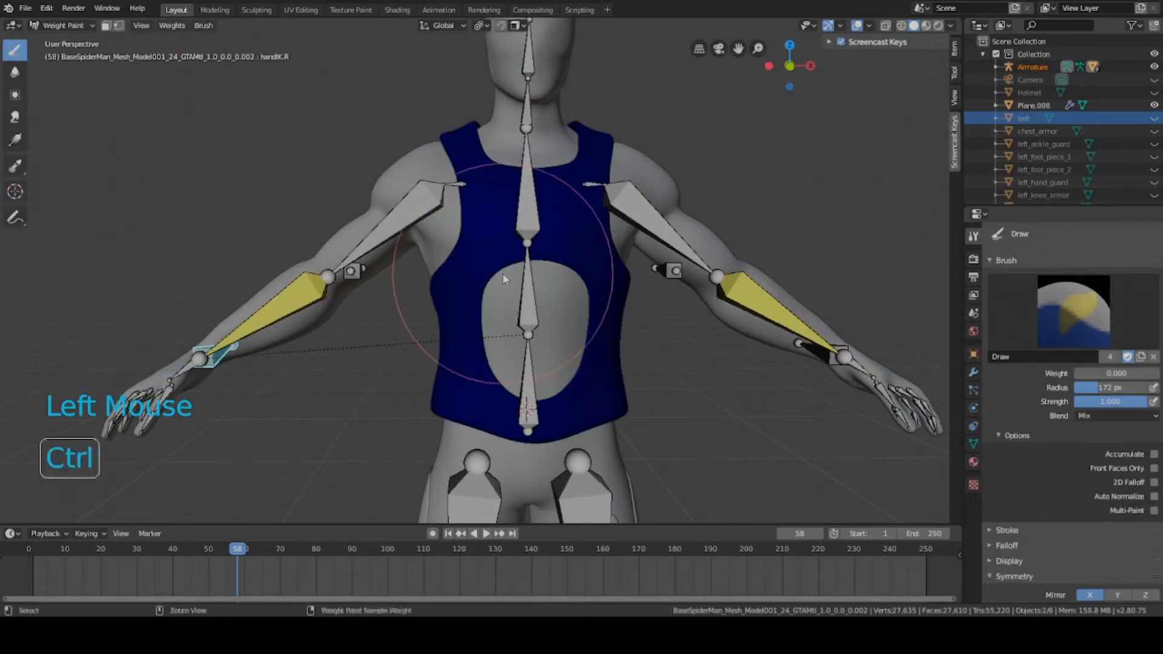
Save the file, select the waist bone, and try rotating it in front view to check the torso armor's deformation
{"action": "key", "text": "ctrl+s"}
{"action": "scroll", "coordinate": [506, 351], "scroll_direction": "up", "scroll_amount": 2}
{"action": "key", "text": "a"}
{"action": "key", "text": "a"}
{"action": "key", "text": "a"}
{"action": "left_click", "coordinate": [547, 426], "text": "ctrl"}
{"action": "scroll", "coordinate": [549, 418], "scroll_direction": "down", "scroll_amount": 2}
{"action": "key", "text": "KP_1"}
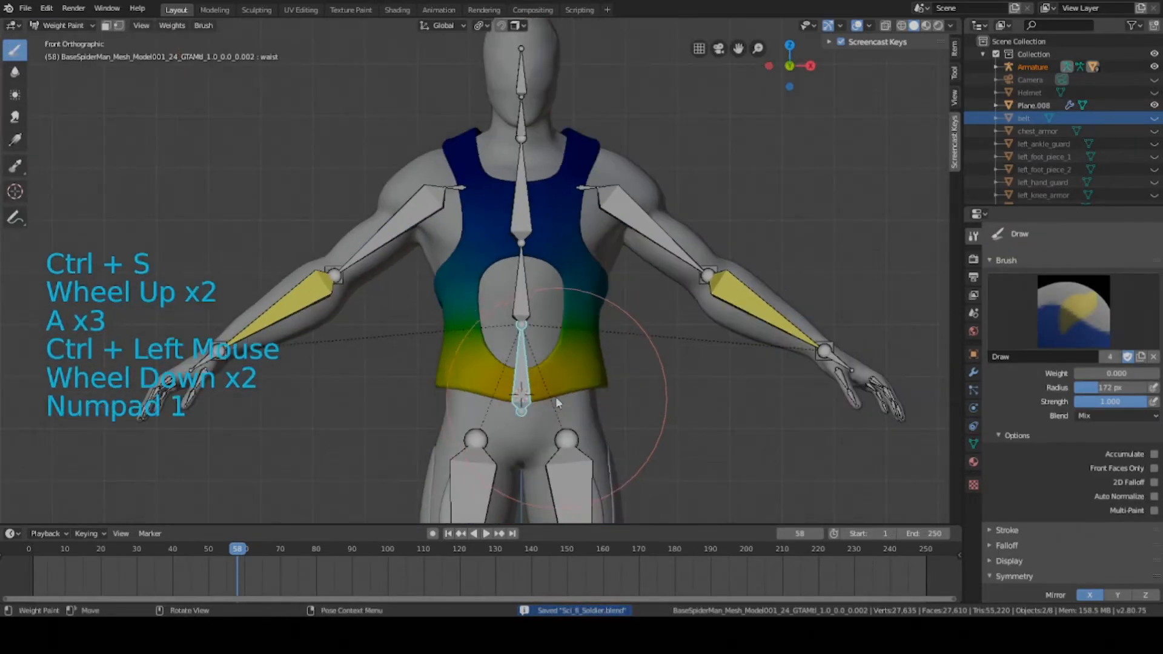
{"action": "key", "text": "r"}
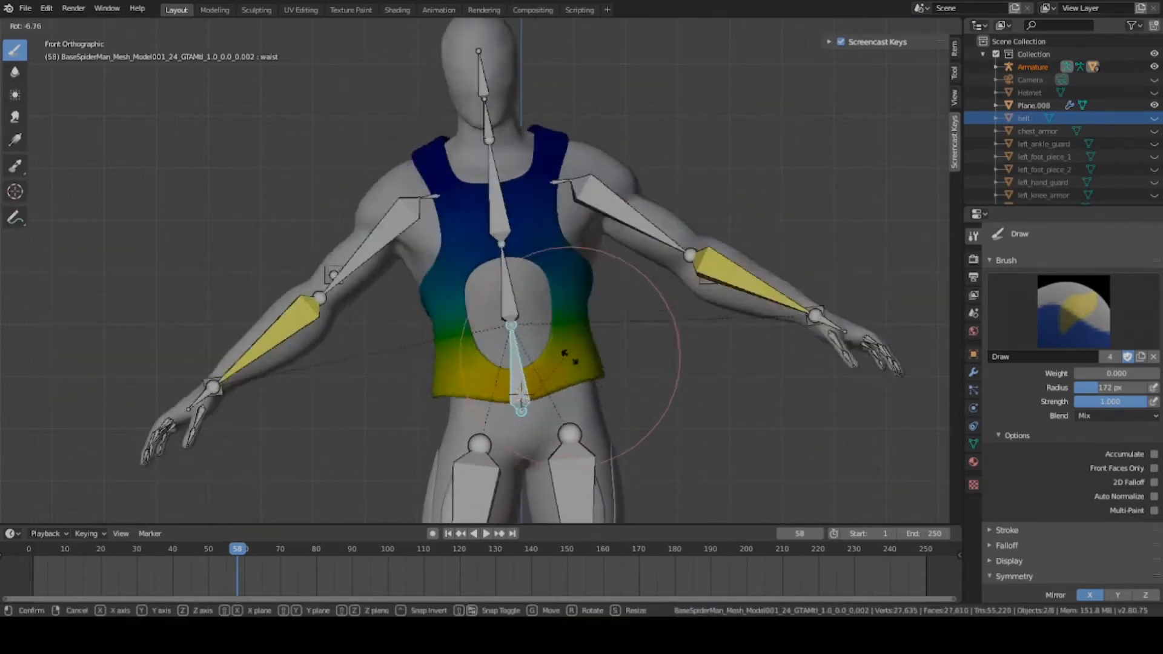
{"action": "right_click", "coordinate": [564, 349]}
Select the center bone, rotate it sideways to test the torso armor's bend, and clear its rotation
{"action": "key", "text": "a"}
{"action": "key", "text": "a"}
{"action": "key", "text": "a"}
{"action": "left_click", "coordinate": [526, 291], "text": "ctrl"}
{"action": "scroll", "coordinate": [609, 289], "scroll_direction": "up", "scroll_amount": 1}
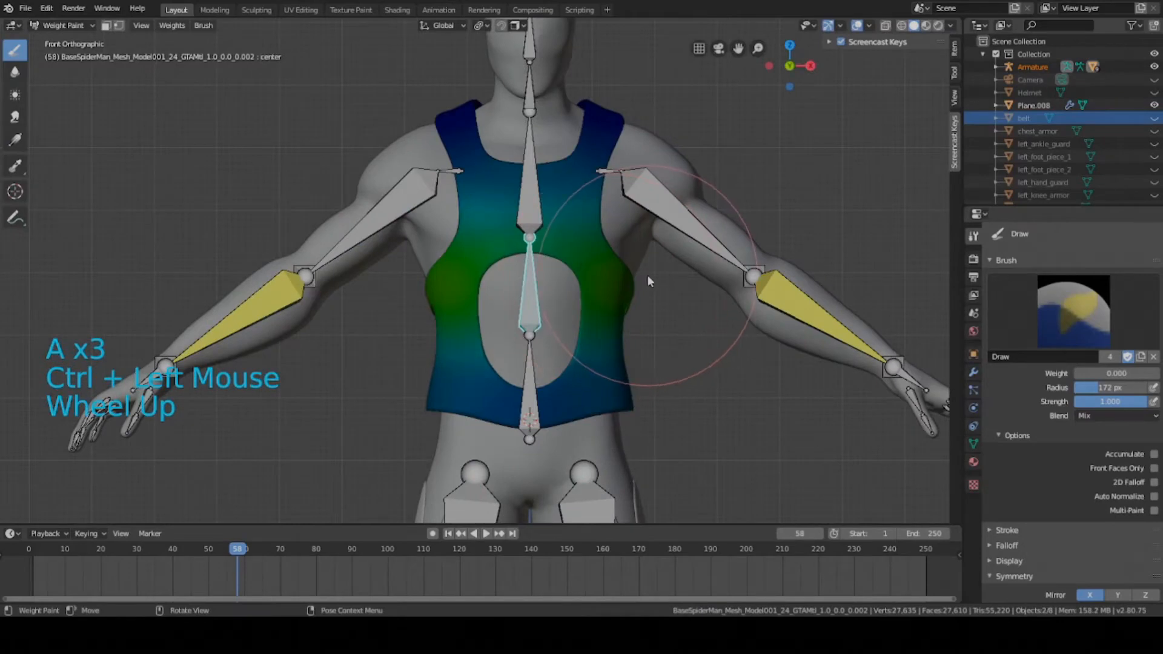
{"action": "key", "text": "r"}
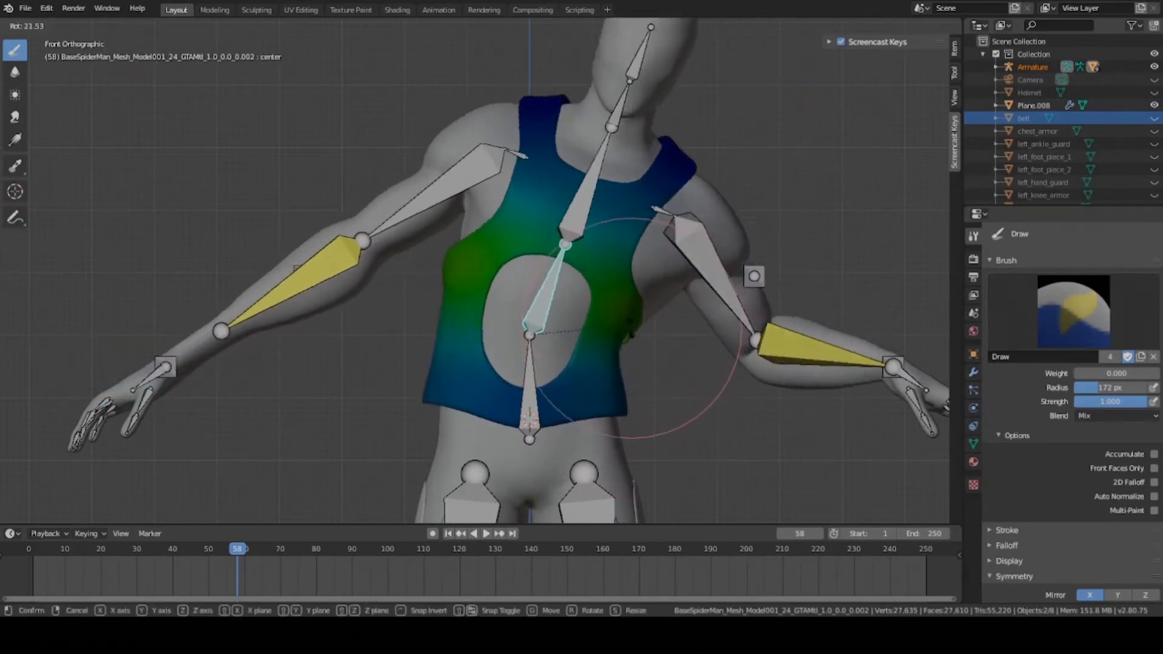
{"action": "left_click", "coordinate": [642, 339]}
{"action": "middle_click_drag", "start_coordinate": [642, 340], "coordinate": [558, 319]}
{"action": "scroll", "coordinate": [549, 307], "scroll_direction": "down", "scroll_amount": 1}
{"action": "scroll", "coordinate": [548, 303], "scroll_direction": "up", "scroll_amount": 3}
{"action": "scroll", "coordinate": [541, 307], "scroll_direction": "down", "scroll_amount": 2}
{"action": "key", "text": "alt+r"}
Select only the center bone and show the Draw brush's mirror symmetry settings
{"action": "key", "text": "a"}
{"action": "key", "text": "a"}
{"action": "key", "text": "a"}
{"action": "left_click", "coordinate": [531, 294], "text": "ctrl"}
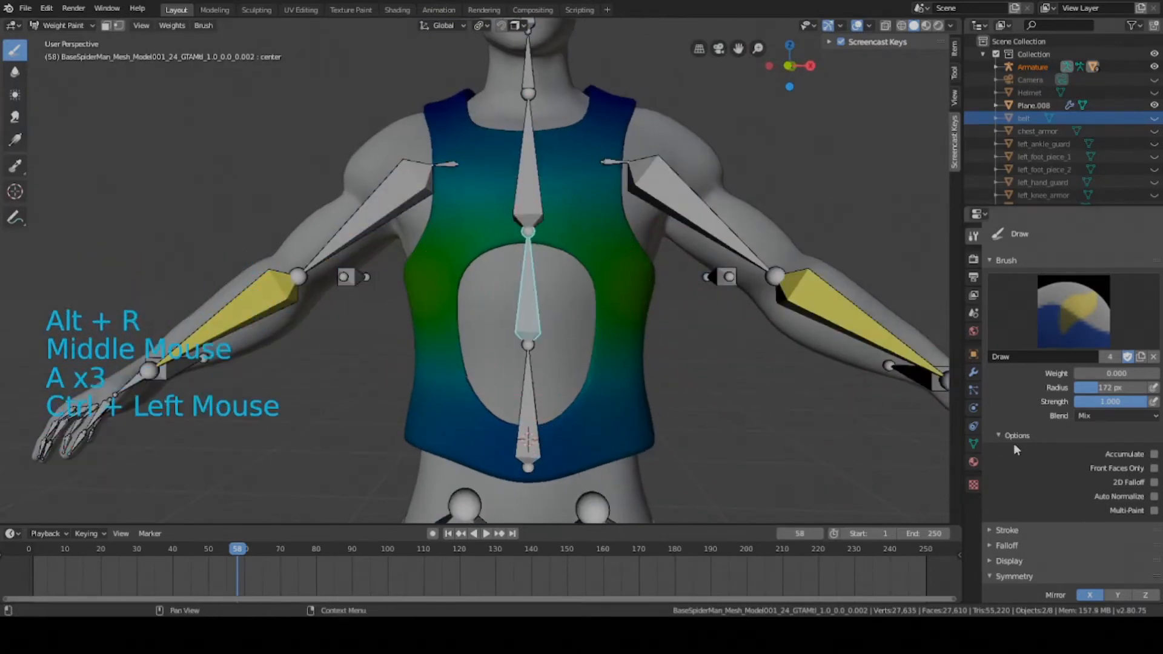
{"action": "scroll", "coordinate": [1016, 444], "scroll_direction": "down", "scroll_amount": 3}
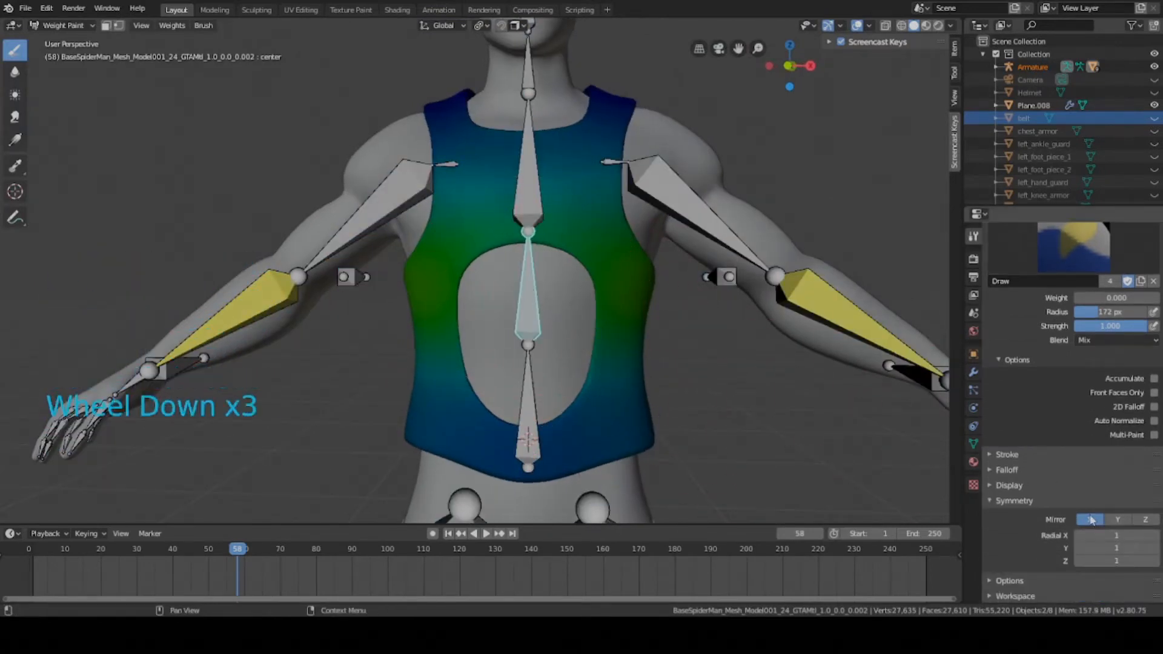
Reselect the center bone in front view, save the file, and rotate the bone 37.2°
{"action": "key", "text": "KP_1"}
{"action": "scroll", "coordinate": [568, 303], "scroll_direction": "up", "scroll_amount": 3}
{"action": "key", "text": "a"}
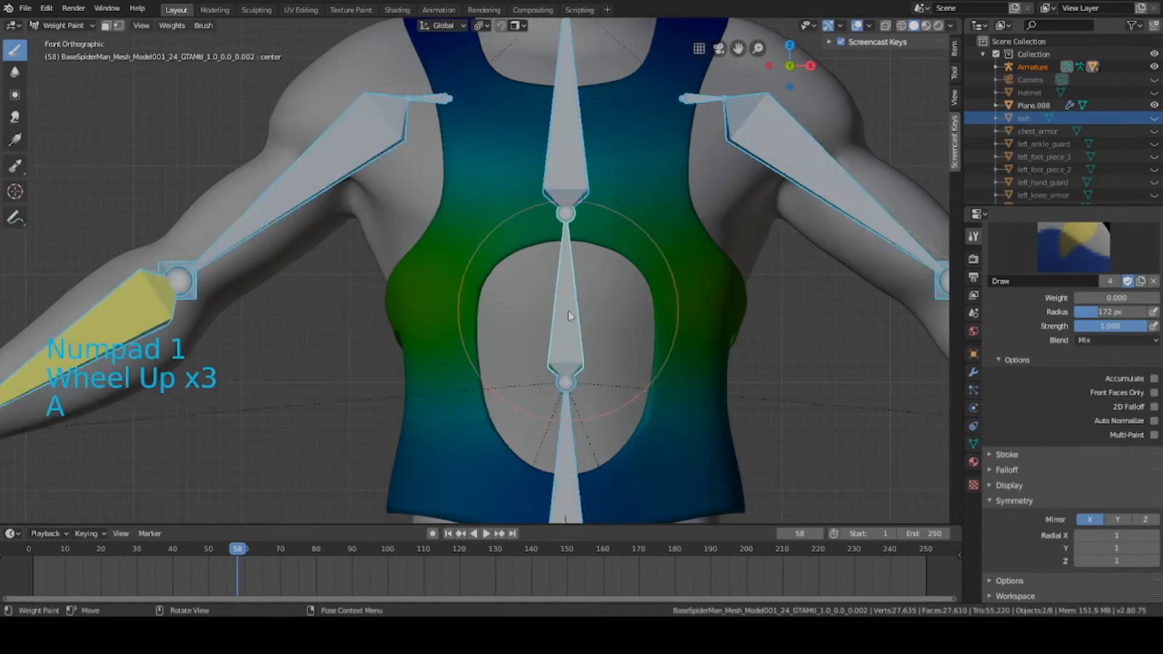
{"action": "key", "text": "a"}
{"action": "key", "text": "a"}
{"action": "left_click", "coordinate": [568, 312], "text": "ctrl"}
{"action": "key", "text": "ctrl+s"}
{"action": "key", "text": "r"}
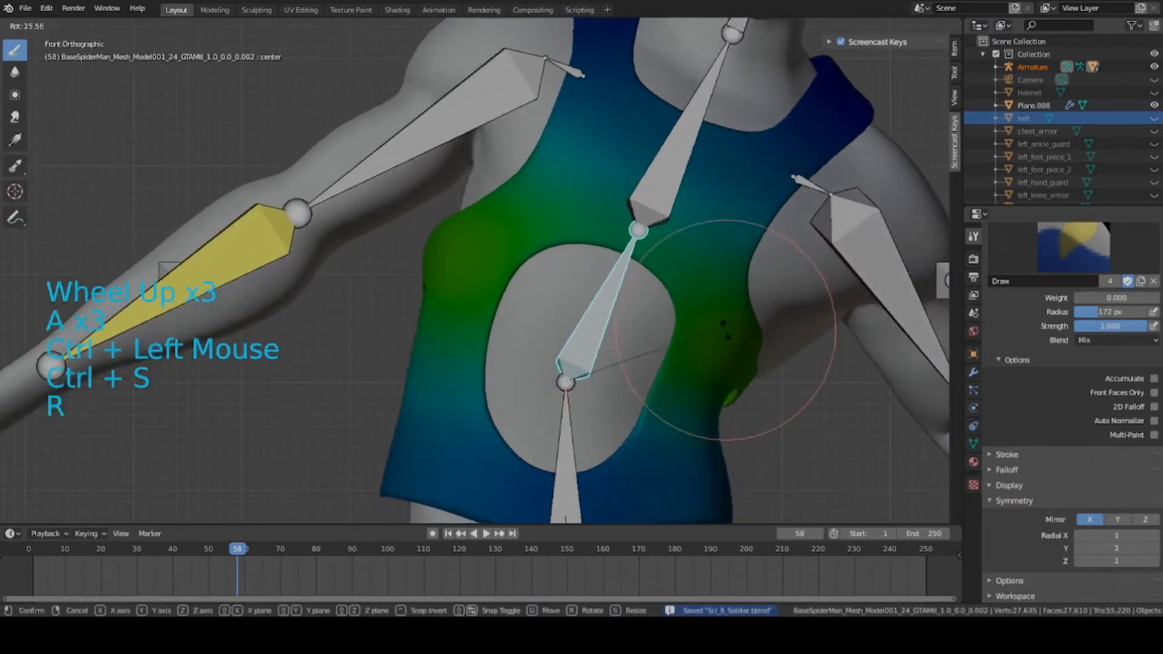
{"action": "left_click", "coordinate": [761, 317]}
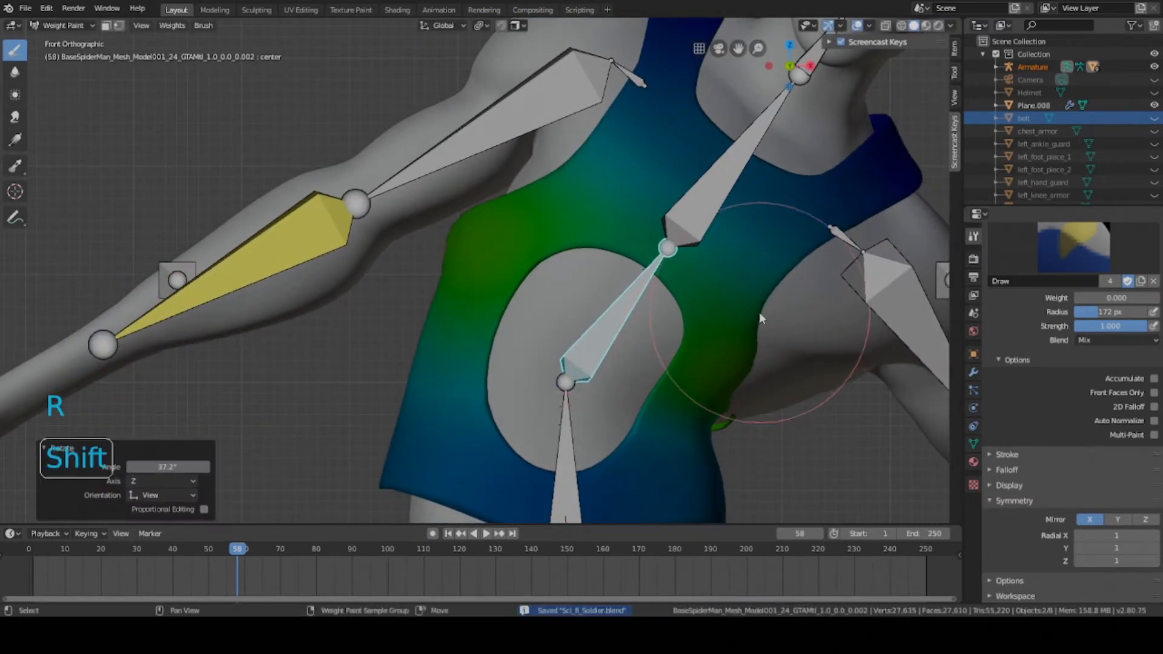
Examine the torso armor's side cutout in the bent pose, save the file, and clear the center bone's rotation
{"action": "middle_click_drag", "start_coordinate": [758, 311], "coordinate": [533, 289], "text": "shift"}
{"action": "key", "text": "ctrl+s"}
{"action": "scroll", "coordinate": [612, 286], "scroll_direction": "down", "scroll_amount": 1}
{"action": "scroll", "coordinate": [612, 290], "scroll_direction": "down", "scroll_amount": 1}
{"action": "scroll", "coordinate": [457, 327], "scroll_direction": "up", "scroll_amount": 2}
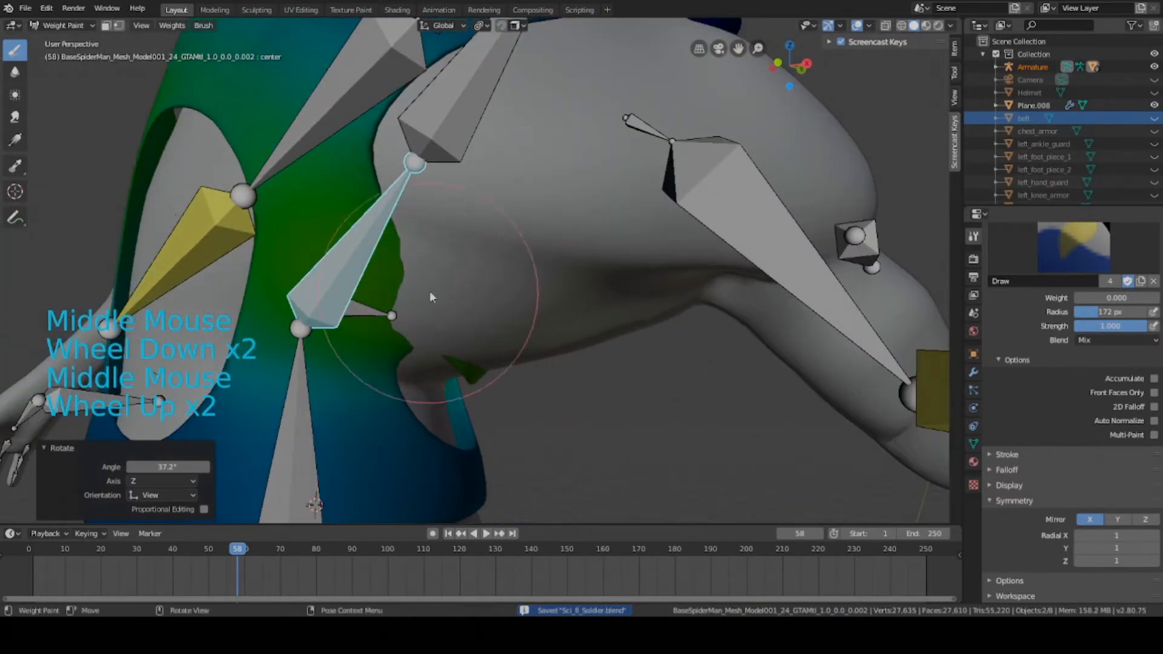
{"action": "middle_click_drag", "start_coordinate": [431, 297], "coordinate": [491, 301]}
{"action": "key", "text": "alt+r"}
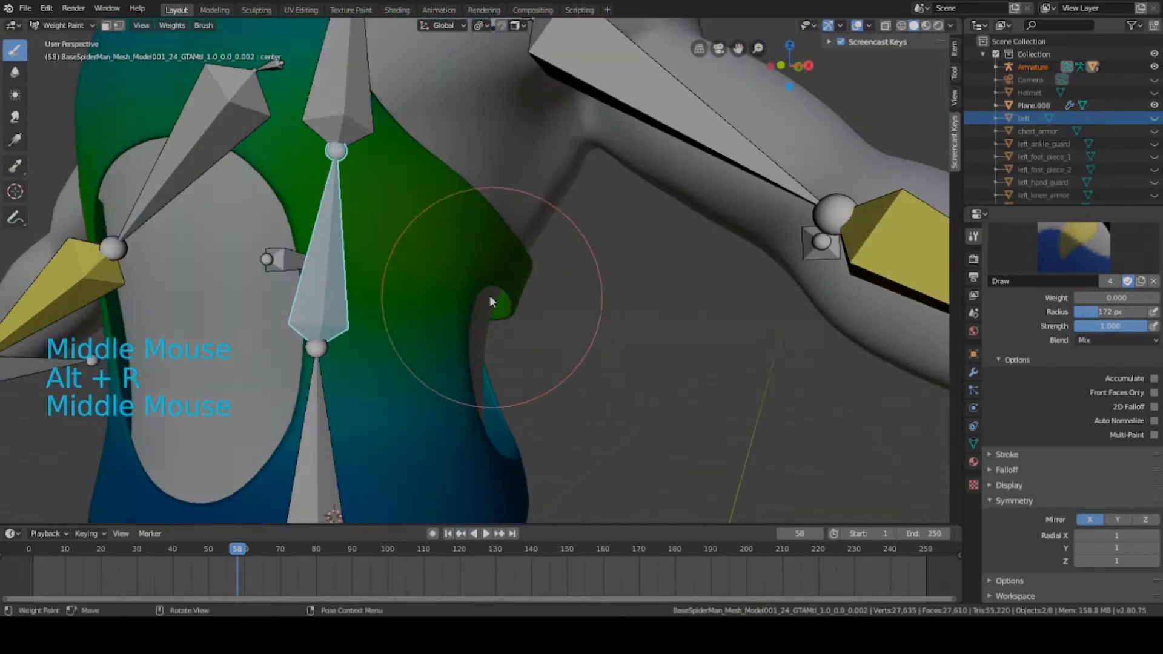
Save the file and set the Draw brush's weight to 0.287 for painting the torso armor's side
{"action": "middle_click_drag", "start_coordinate": [368, 244], "coordinate": [419, 256], "text": "shift"}
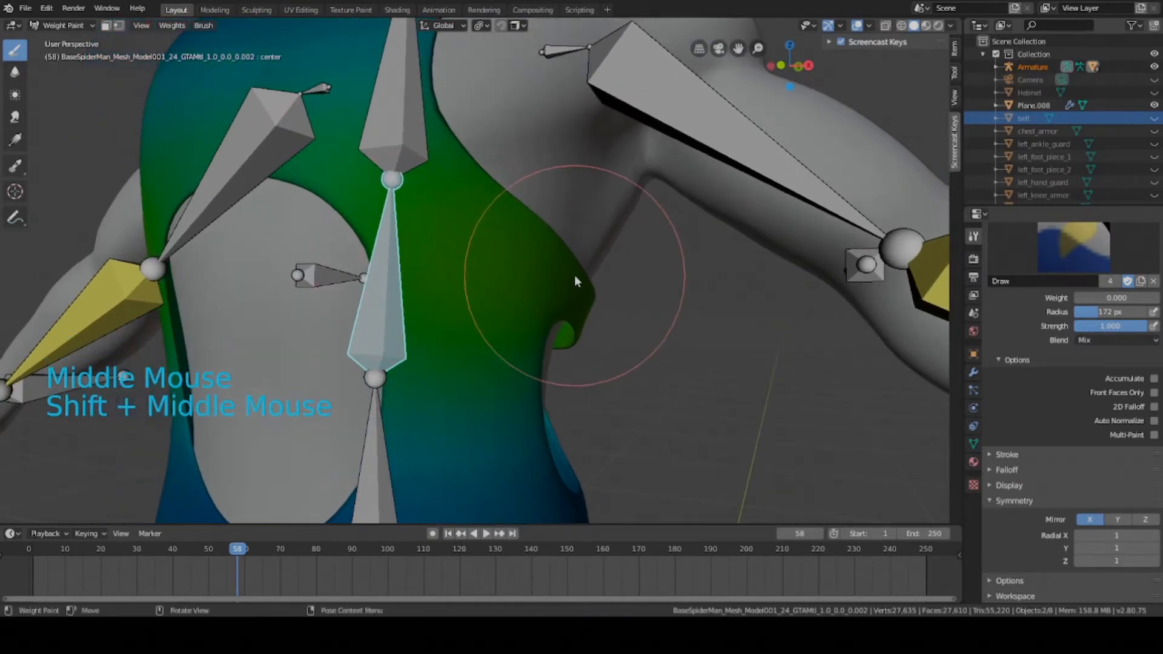
{"action": "key", "text": "ctrl+s"}
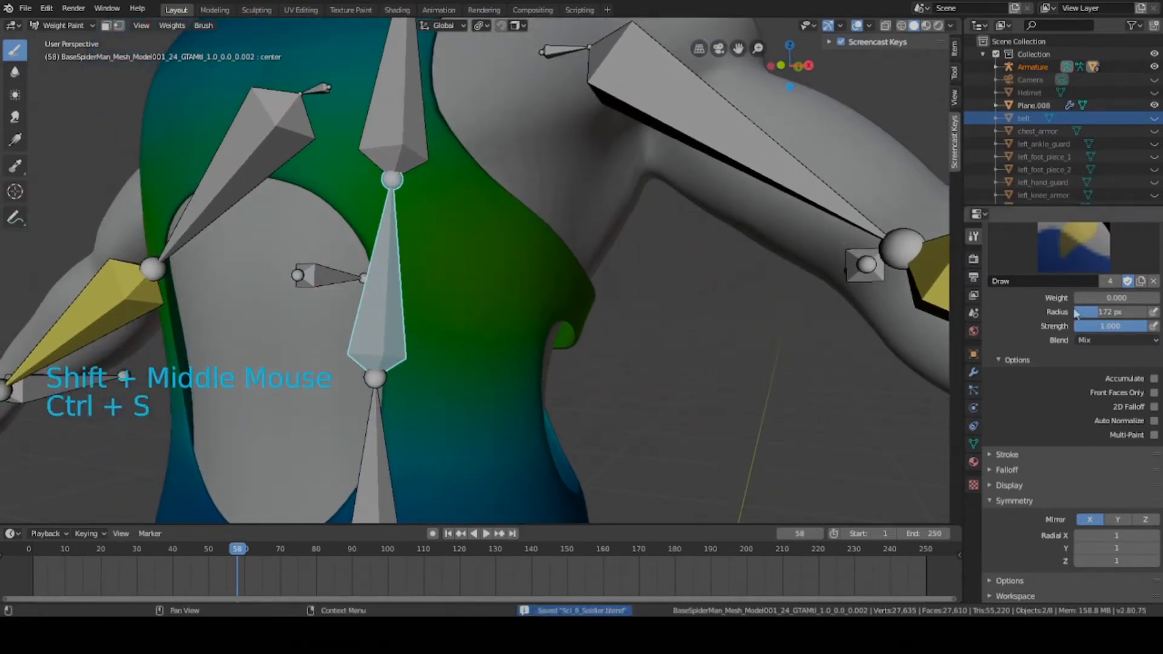
{"action": "left_click", "coordinate": [1111, 298]}
{"action": "mouse_move", "coordinate": [1109, 298]}
{"action": "left_mouse_down"}
{"action": "mouse_move", "coordinate": [1085, 297]}
{"action": "mouse_move", "coordinate": [1099, 297]}
{"action": "left_mouse_up"}
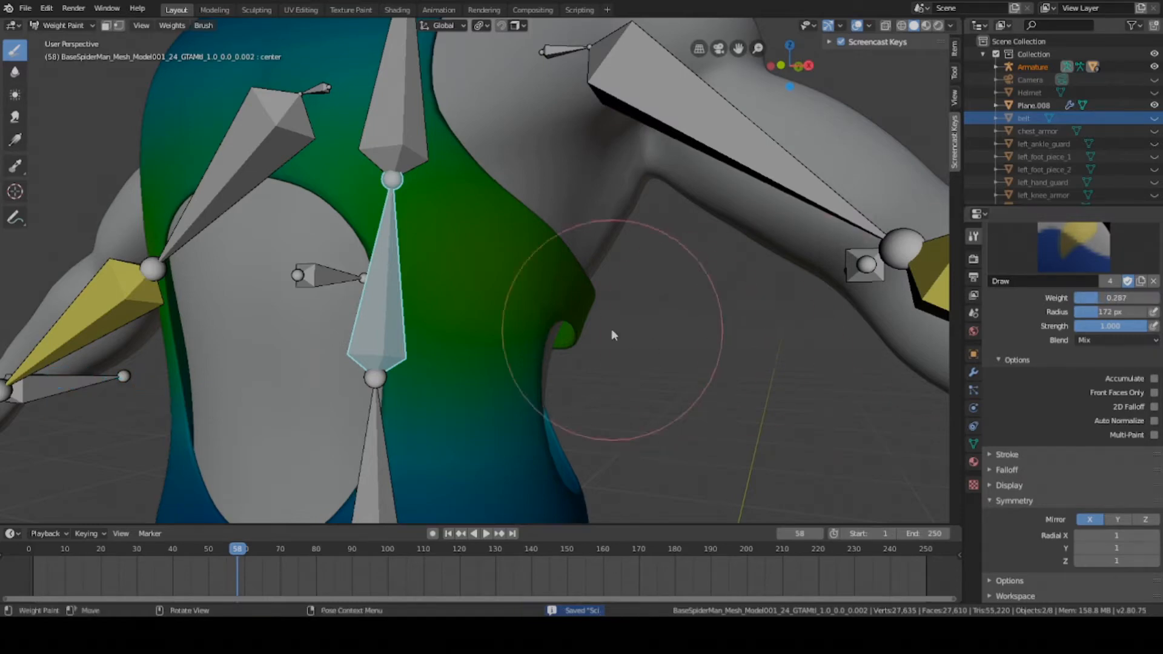
Paint the center bone's weight around the torso armor's side with the 0.287 Draw brush
{"action": "middle_click_drag", "start_coordinate": [612, 329], "coordinate": [464, 288]}
{"action": "left_click_drag", "start_coordinate": [464, 240], "coordinate": [558, 291]}
{"action": "middle_click_drag", "start_coordinate": [558, 291], "coordinate": [420, 280]}
{"action": "left_click_drag", "start_coordinate": [420, 281], "coordinate": [337, 289]}
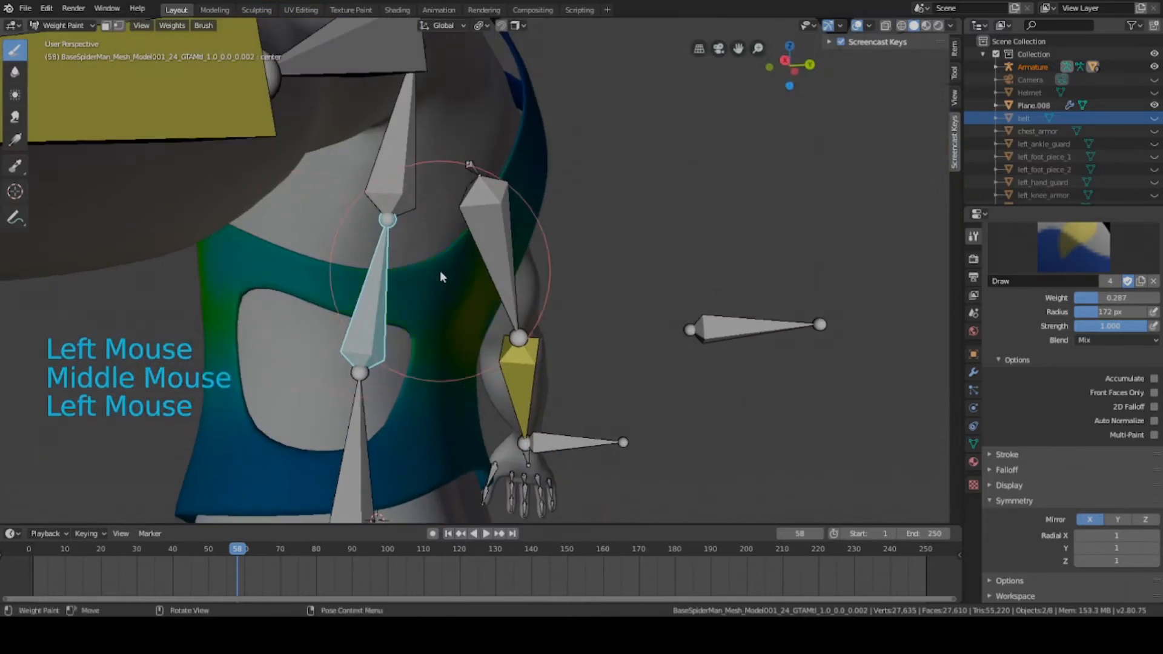
Rotate the center bone in both directions to test the torso armor's side, clear the rotation, and save the file
{"action": "middle_click_drag", "start_coordinate": [442, 270], "coordinate": [605, 278]}
{"action": "scroll", "coordinate": [606, 278], "scroll_direction": "down", "scroll_amount": 2}
{"action": "key", "text": "r"}
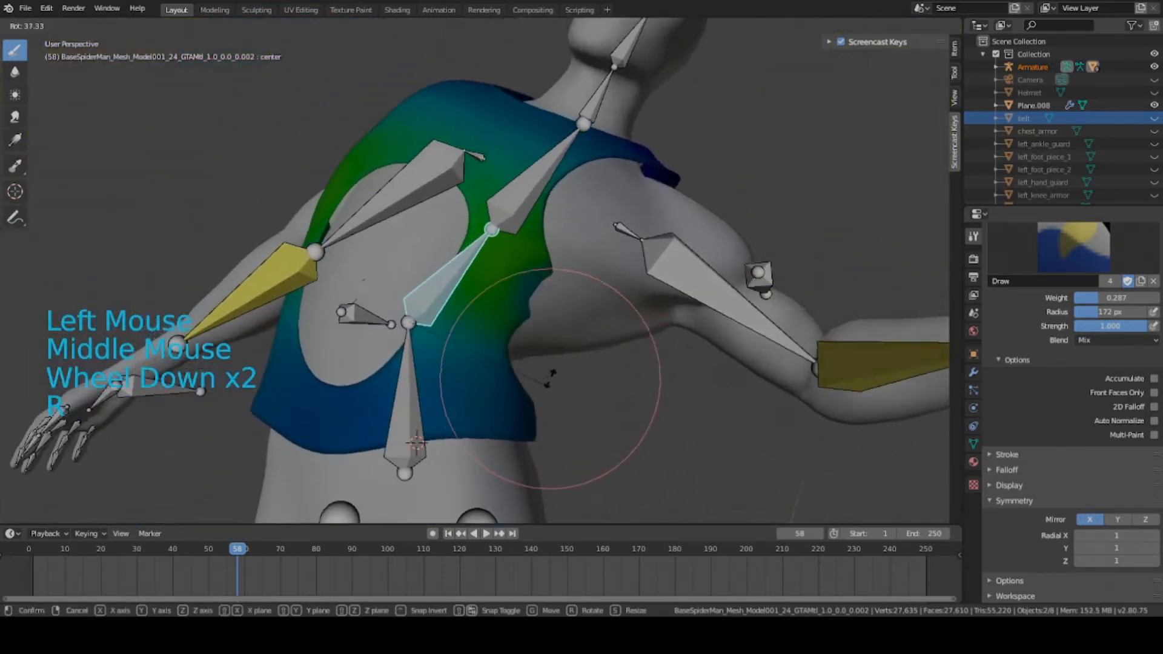
{"action": "middle_click", "coordinate": [519, 246]}
{"action": "key", "text": "r"}
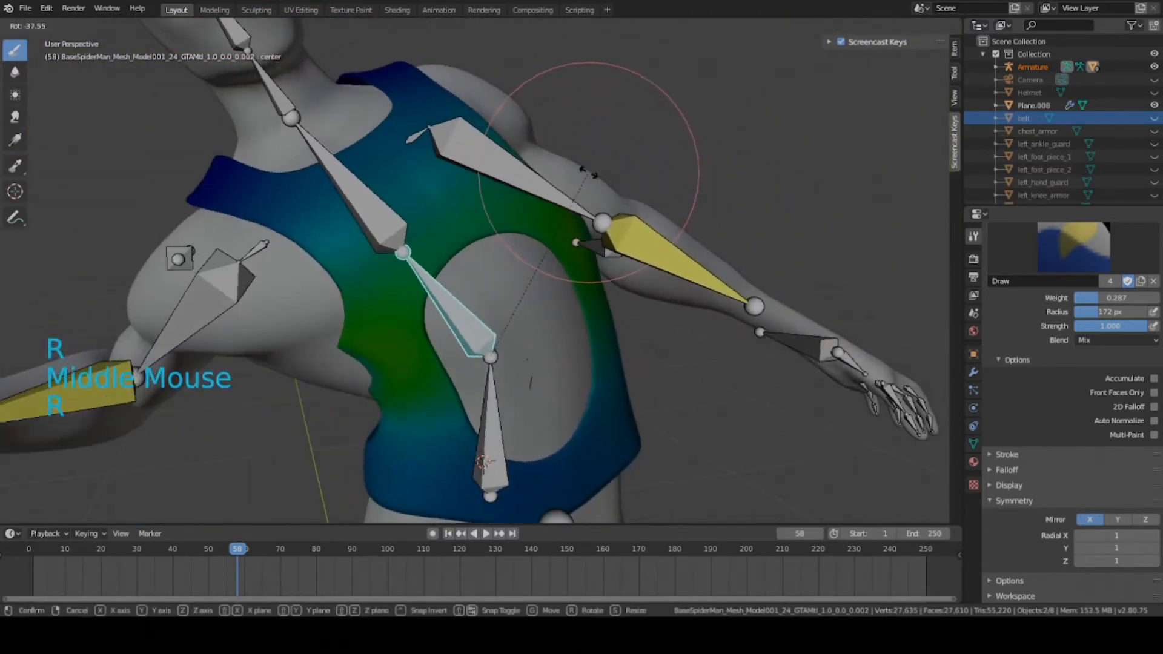
{"action": "right_click", "coordinate": [612, 279]}
{"action": "key", "text": "alt+r"}
{"action": "key", "text": "ctrl+s"}
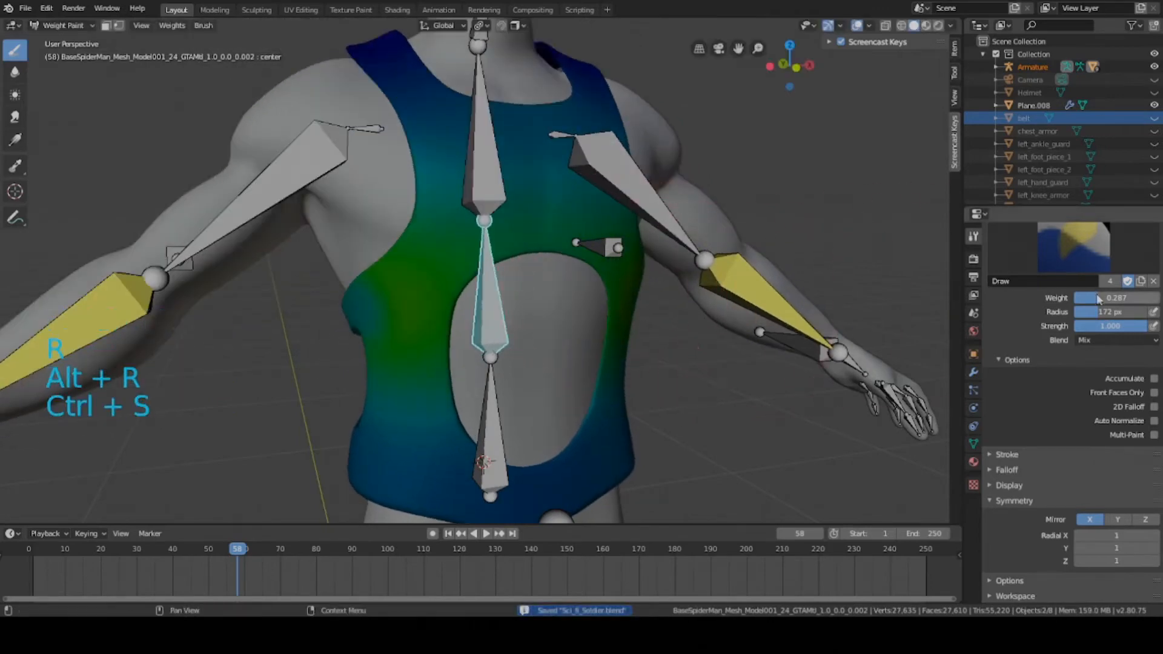
Set the Draw brush's weight to 0.750 and paint the front of the torso armor's side strip above the cutout
{"action": "left_click_drag", "start_coordinate": [1100, 298], "coordinate": [1139, 298]}
{"action": "scroll", "coordinate": [384, 254], "scroll_direction": "down", "scroll_amount": 1}
{"action": "scroll", "coordinate": [384, 253], "scroll_direction": "up", "scroll_amount": 2}
{"action": "middle_click_drag", "start_coordinate": [552, 293], "coordinate": [461, 274]}
{"action": "scroll", "coordinate": [436, 281], "scroll_direction": "down", "scroll_amount": 1}
{"action": "scroll", "coordinate": [438, 279], "scroll_direction": "up", "scroll_amount": 3}
{"action": "mouse_move", "coordinate": [438, 263]}
{"action": "left_mouse_down"}
{"action": "mouse_move", "coordinate": [540, 333]}
{"action": "mouse_move", "coordinate": [438, 306]}
{"action": "left_mouse_up"}
Continue painting the 0.750 weight along the side strip above the cutout toward the armor's back
{"action": "middle_click_drag", "start_coordinate": [527, 329], "coordinate": [374, 277]}
{"action": "left_click_drag", "start_coordinate": [374, 277], "coordinate": [414, 278]}
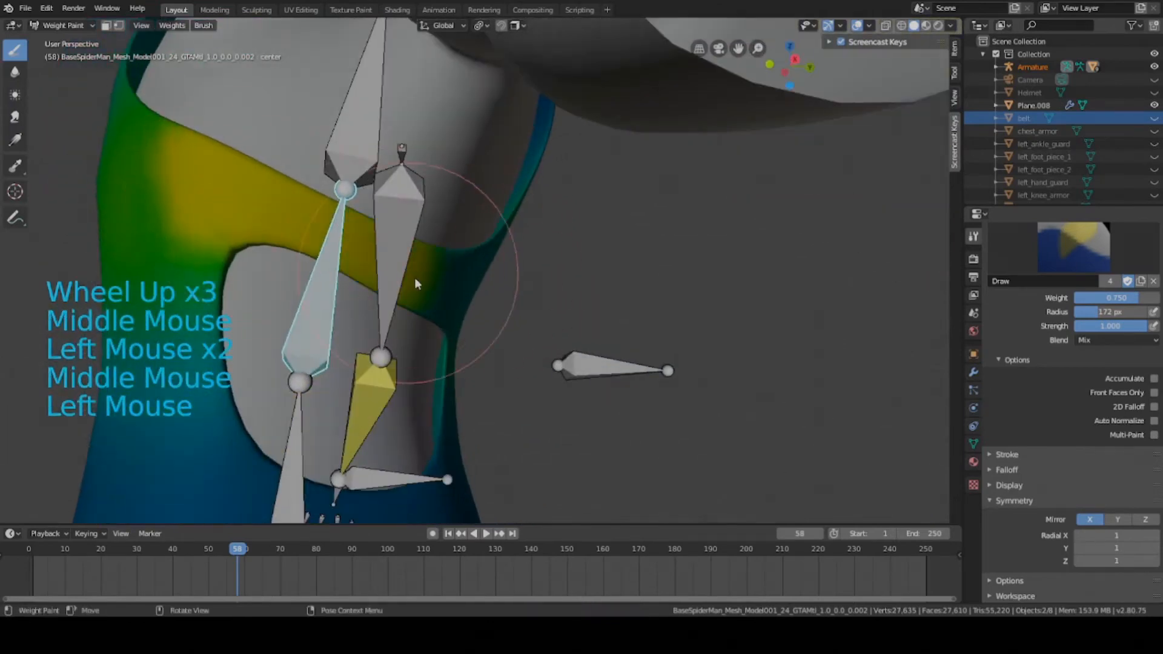
{"action": "middle_click_drag", "start_coordinate": [415, 277], "coordinate": [361, 264]}
{"action": "mouse_move", "coordinate": [361, 265]}
{"action": "left_mouse_down"}
{"action": "mouse_move", "coordinate": [412, 264]}
{"action": "mouse_move", "coordinate": [396, 305]}
{"action": "left_mouse_up"}
{"action": "mouse_move", "coordinate": [397, 305]}
{"action": "middle_mouse_down"}
{"action": "mouse_move", "coordinate": [395, 284]}
{"action": "mouse_move", "coordinate": [483, 270]}
{"action": "middle_mouse_up"}
{"action": "left_click_drag", "start_coordinate": [483, 270], "coordinate": [416, 145]}
{"action": "scroll", "coordinate": [480, 209], "scroll_direction": "down", "scroll_amount": 1}
{"action": "scroll", "coordinate": [480, 209], "scroll_direction": "down", "scroll_amount": 1}
Rotate the center bone 52.4° and examine the torso armor's side in the bent pose
{"action": "middle_click_drag", "start_coordinate": [481, 209], "coordinate": [573, 249]}
{"action": "scroll", "coordinate": [572, 248], "scroll_direction": "down", "scroll_amount": 3}
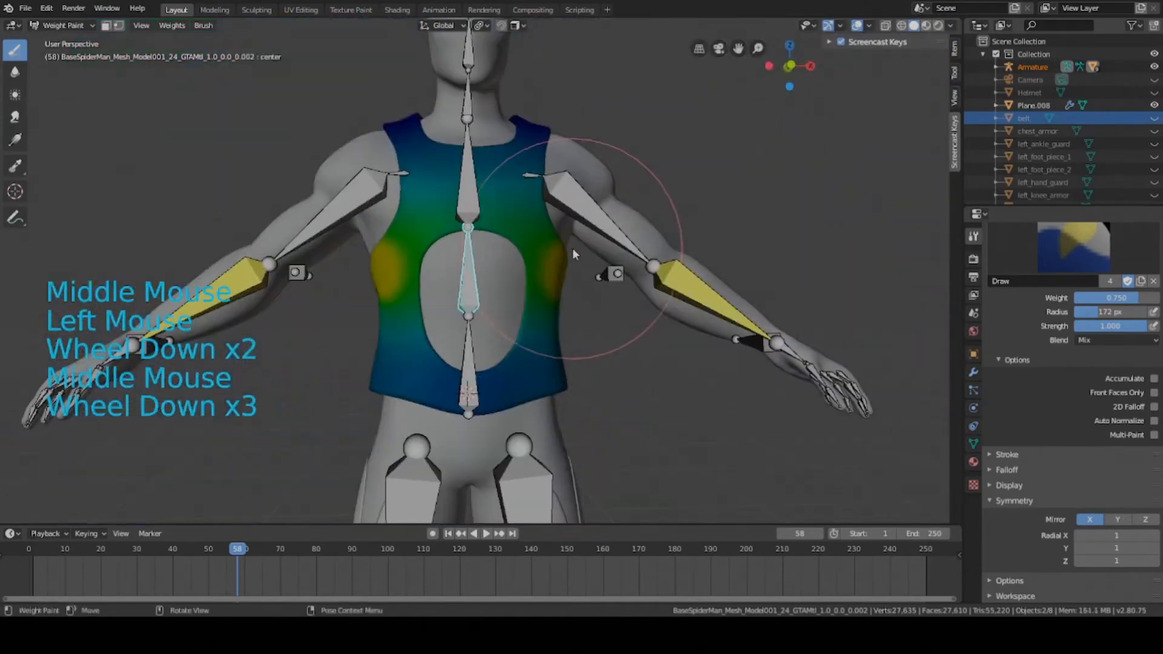
{"action": "key", "text": "r"}
{"action": "middle_click", "coordinate": [539, 311]}
{"action": "middle_click_drag", "start_coordinate": [539, 311], "coordinate": [489, 294]}
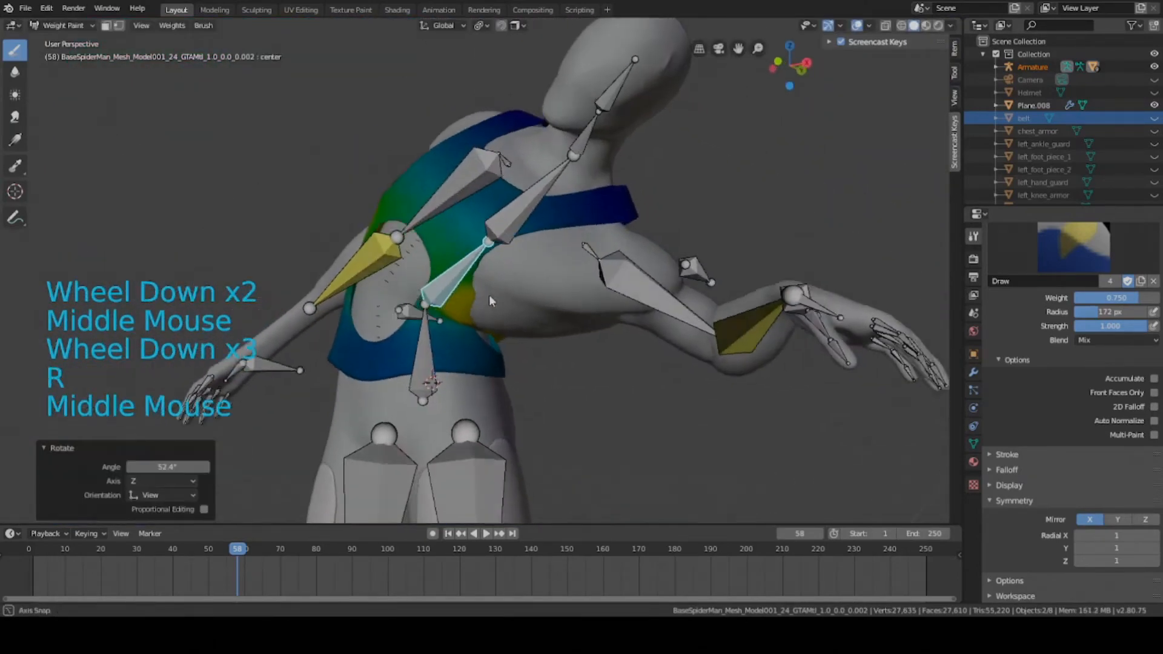
{"action": "scroll", "coordinate": [541, 314], "scroll_direction": "down", "scroll_amount": 1}
{"action": "scroll", "coordinate": [594, 333], "scroll_direction": "up", "scroll_amount": 2}
Inspect the bent torso armor in front view and save the file
{"action": "key", "text": "r"}
{"action": "right_click", "coordinate": [590, 260]}
{"action": "middle_click_drag", "start_coordinate": [539, 266], "coordinate": [591, 286]}
{"action": "scroll", "coordinate": [591, 286], "scroll_direction": "down", "scroll_amount": 3}
{"action": "key", "text": "KP_1"}
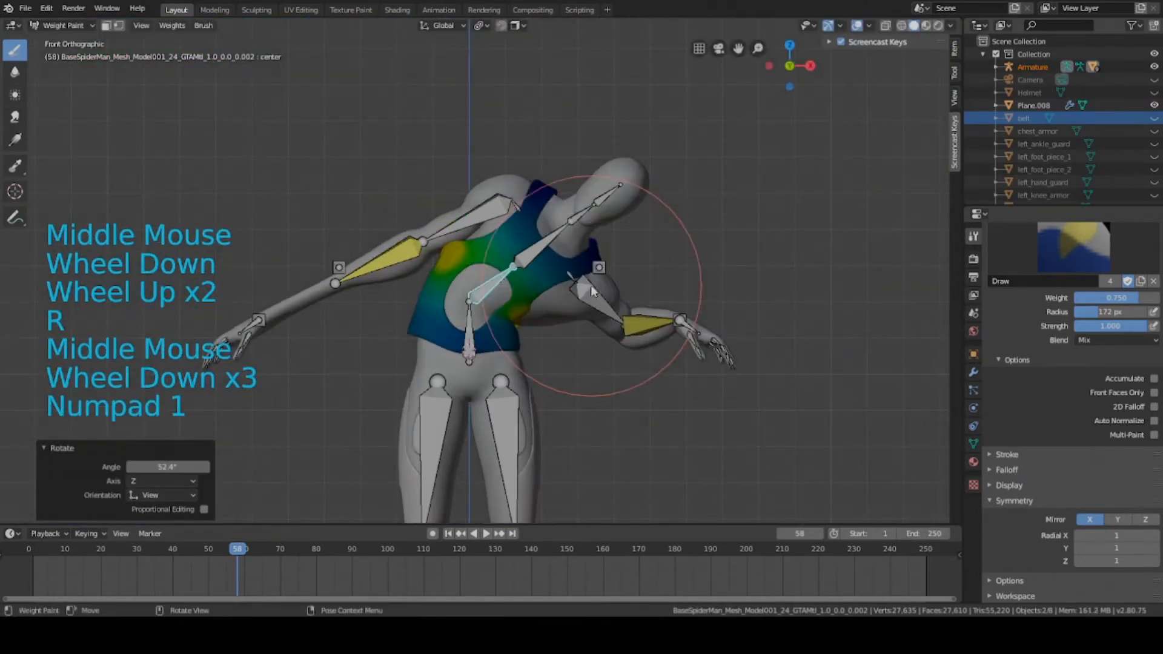
{"action": "key", "text": "ctrl+s"}
{"action": "scroll", "coordinate": [590, 294], "scroll_direction": "up", "scroll_amount": 4}
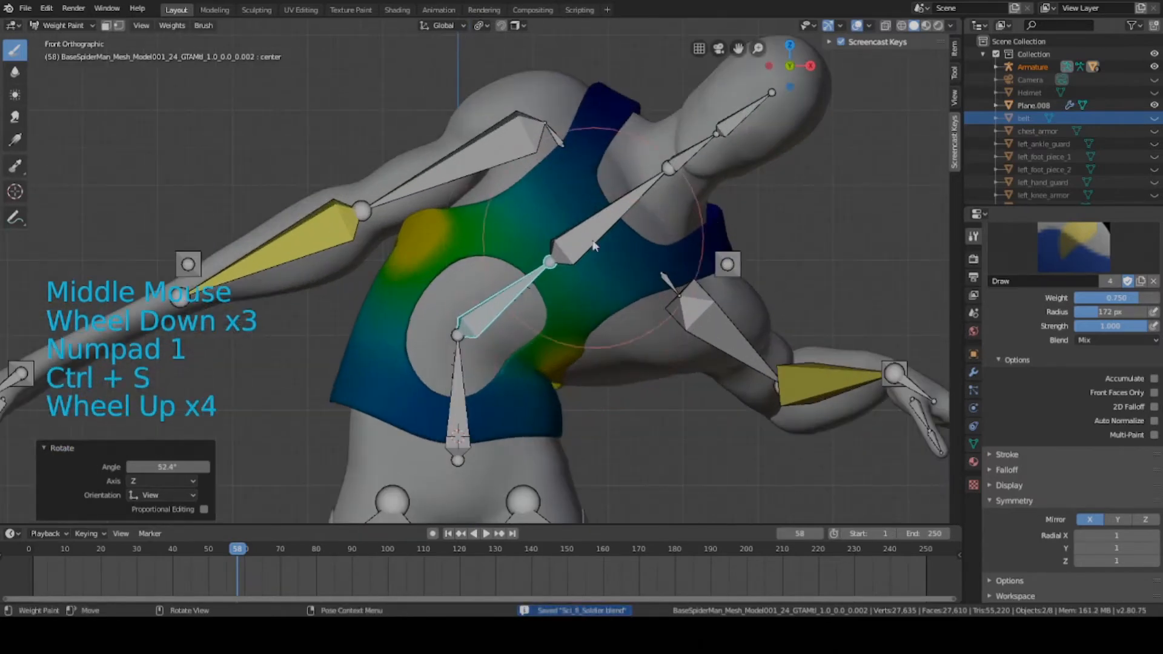
Rotate the center bone partway back, paint the armor's side with the 0.750 weight, and save the file
{"action": "scroll", "coordinate": [623, 331], "scroll_direction": "down", "scroll_amount": 2}
{"action": "key", "text": "r"}
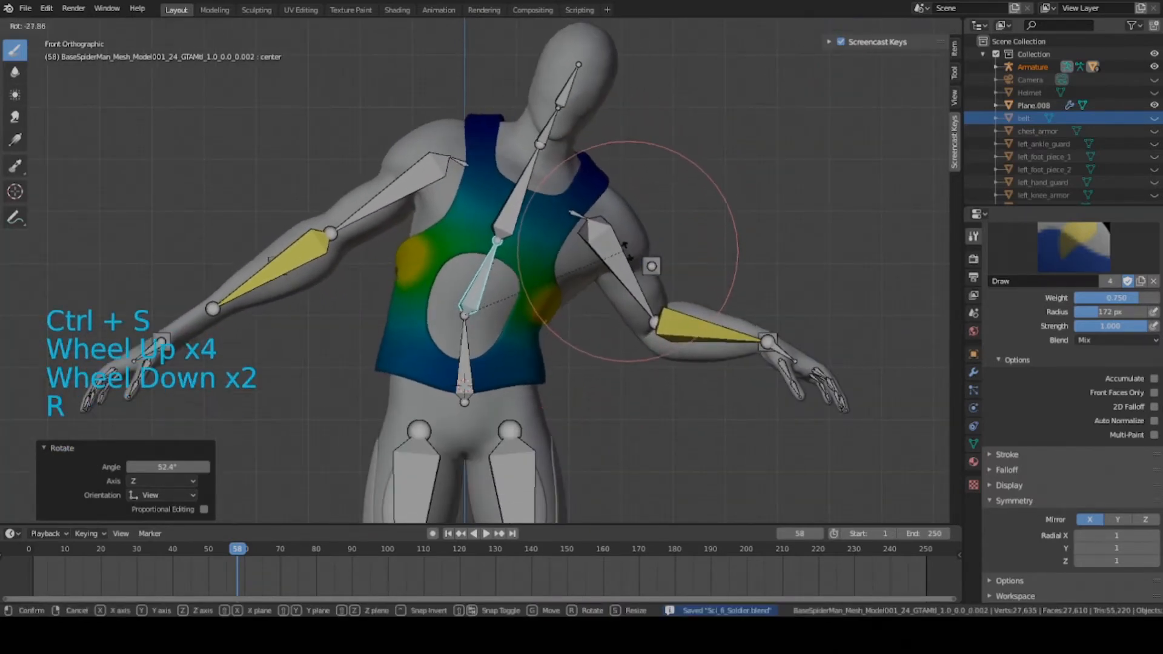
{"action": "left_click", "coordinate": [628, 250]}
{"action": "middle_click_drag", "start_coordinate": [629, 250], "coordinate": [515, 235]}
{"action": "scroll", "coordinate": [509, 308], "scroll_direction": "up", "scroll_amount": 6}
{"action": "middle_click_drag", "start_coordinate": [509, 308], "coordinate": [565, 281]}
{"action": "left_click", "coordinate": [376, 190]}
{"action": "left_click", "coordinate": [655, 246]}
{"action": "middle_click_drag", "start_coordinate": [654, 247], "coordinate": [441, 270]}
{"action": "left_click", "coordinate": [442, 270]}
{"action": "scroll", "coordinate": [427, 199], "scroll_direction": "down", "scroll_amount": 3}
{"action": "key", "text": "ctrl+s"}
Rotate the center bone -62.1°, bend it the opposite way to check the armor, and clear its rotation
{"action": "middle_click_drag", "start_coordinate": [427, 207], "coordinate": [680, 260]}
{"action": "key", "text": "r"}
{"action": "left_click", "coordinate": [558, 103]}
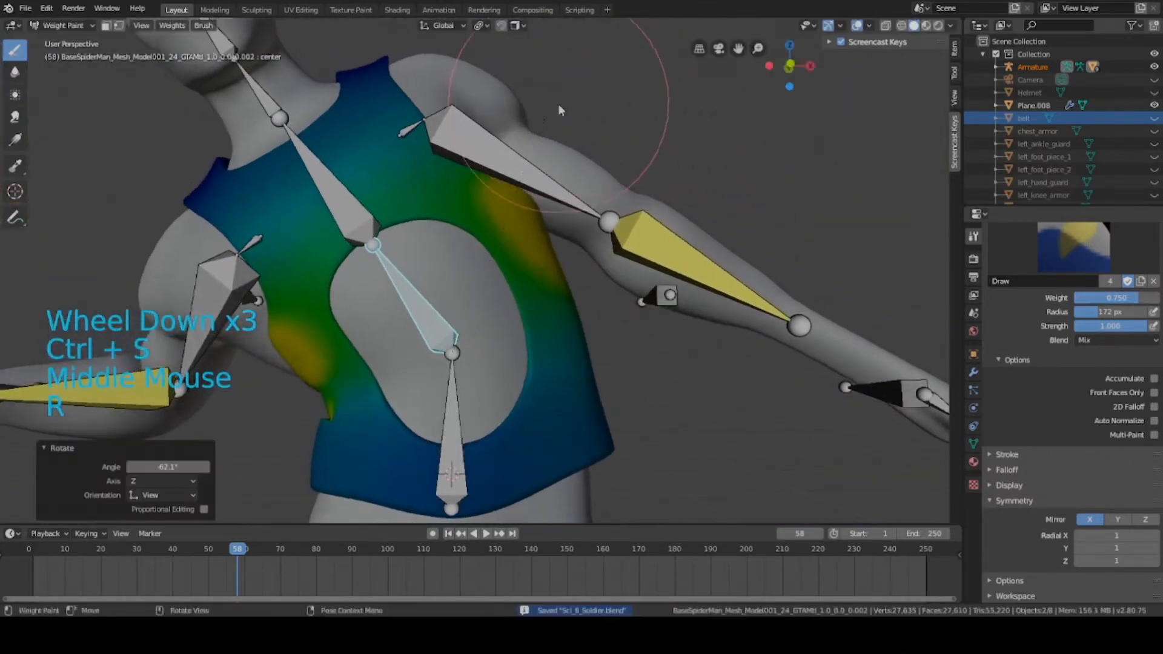
{"action": "middle_click_drag", "start_coordinate": [558, 103], "coordinate": [638, 227]}
{"action": "scroll", "coordinate": [638, 227], "scroll_direction": "down", "scroll_amount": 3}
{"action": "key", "text": "r"}
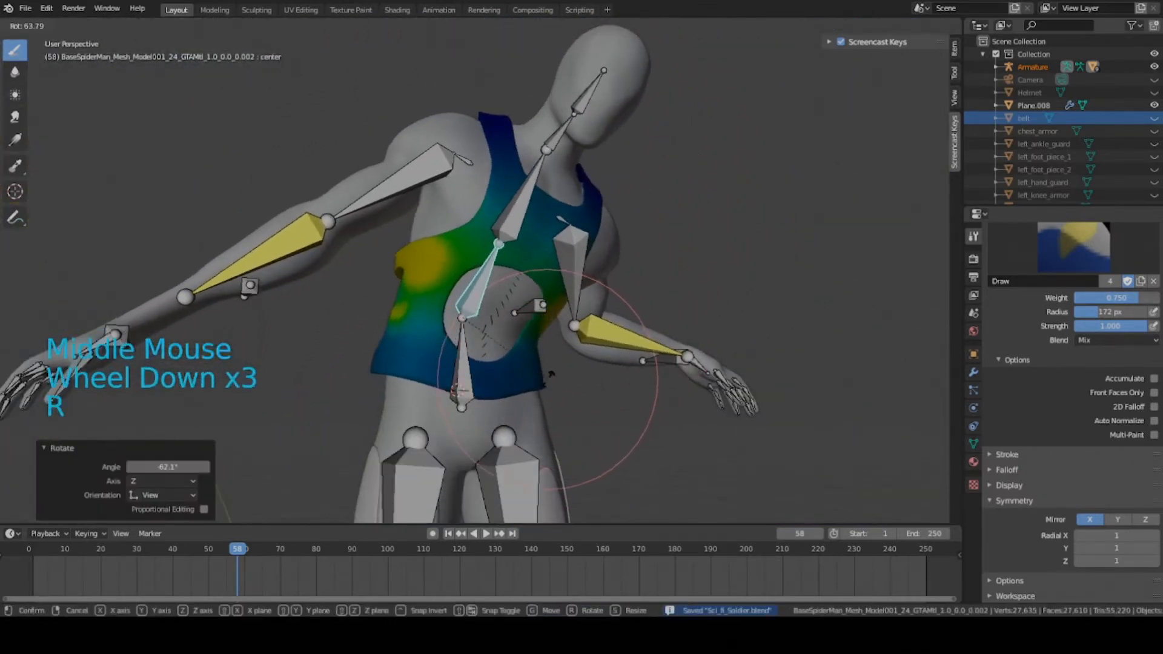
{"action": "left_click", "coordinate": [557, 326]}
{"action": "middle_click_drag", "start_coordinate": [558, 326], "coordinate": [558, 257]}
{"action": "key", "text": "alt+r"}
Touch up the center bone's weight on the torso armor's side and save the file
{"action": "scroll", "coordinate": [590, 317], "scroll_direction": "down", "scroll_amount": 1}
{"action": "scroll", "coordinate": [587, 318], "scroll_direction": "up", "scroll_amount": 4}
{"action": "left_click", "coordinate": [506, 270]}
{"action": "scroll", "coordinate": [518, 320], "scroll_direction": "up", "scroll_amount": 2}
{"action": "left_click", "coordinate": [560, 365]}
{"action": "middle_click_drag", "start_coordinate": [560, 365], "coordinate": [489, 268]}
{"action": "scroll", "coordinate": [493, 299], "scroll_direction": "down", "scroll_amount": 5}
{"action": "key", "text": "ctrl+s"}
{"action": "scroll", "coordinate": [489, 268], "scroll_direction": "down", "scroll_amount": 4}
{"action": "key", "text": "r"}
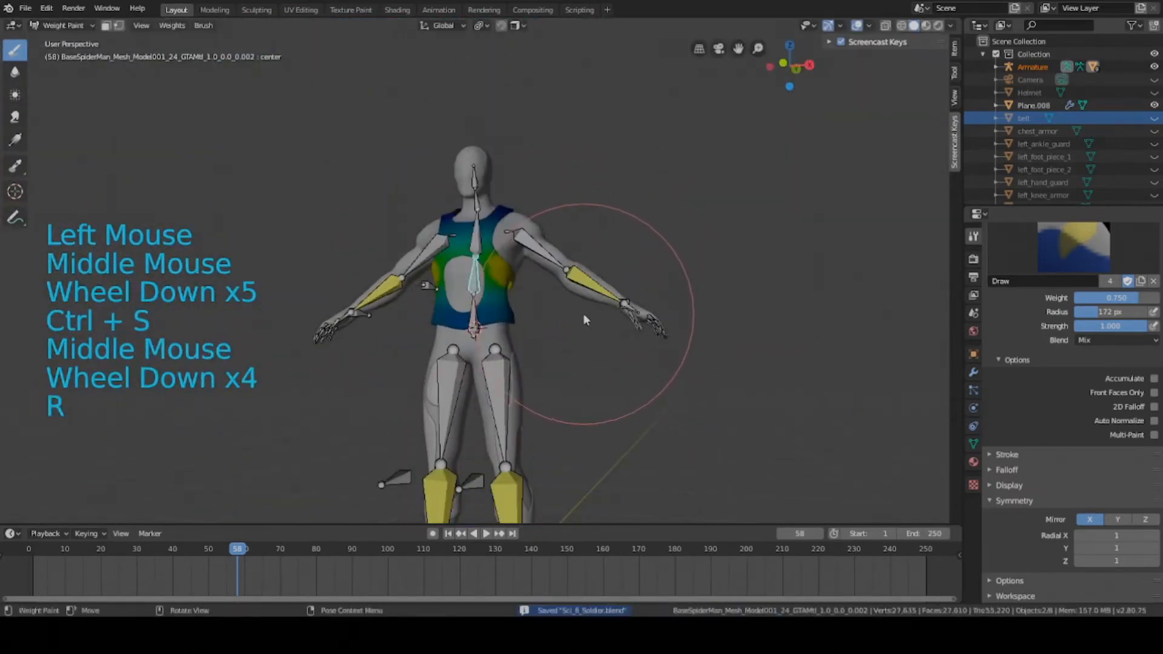
Set the Draw brush's weight to 0.919, save the file, and paint the armor's side strip above the cutout
{"action": "scroll", "coordinate": [584, 314], "scroll_direction": "up", "scroll_amount": 5}
{"action": "left_click", "coordinate": [844, 362]}
{"action": "left_click_drag", "start_coordinate": [1117, 298], "coordinate": [1139, 298]}
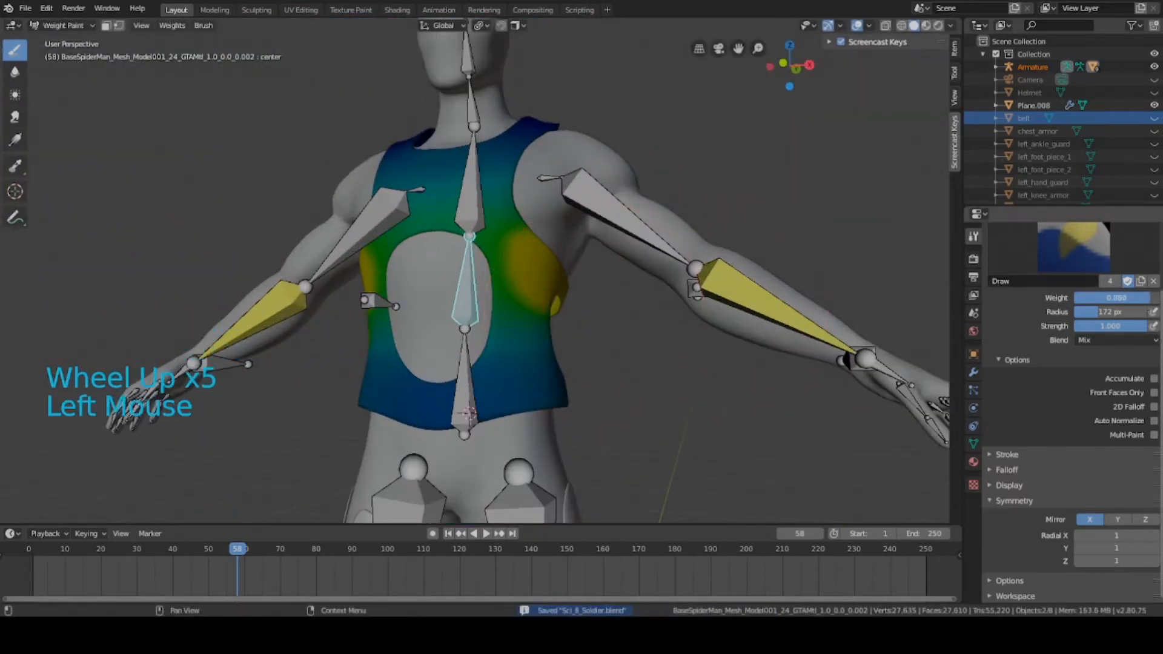
{"action": "scroll", "coordinate": [788, 290], "scroll_direction": "up", "scroll_amount": 3}
{"action": "key", "text": "ctrl+s"}
{"action": "mouse_move", "coordinate": [591, 300]}
{"action": "middle_mouse_down"}
{"action": "mouse_move", "coordinate": [556, 310]}
{"action": "mouse_move", "coordinate": [543, 287]}
{"action": "mouse_move", "coordinate": [479, 281]}
{"action": "middle_mouse_up"}
{"action": "mouse_move", "coordinate": [478, 281]}
{"action": "left_mouse_down"}
{"action": "mouse_move", "coordinate": [414, 271]}
{"action": "mouse_move", "coordinate": [515, 288]}
{"action": "left_mouse_up"}
Extend the 0.919 weight along the side strip onto the armor's back and undo the last stroke
{"action": "middle_click_drag", "start_coordinate": [515, 287], "coordinate": [462, 263]}
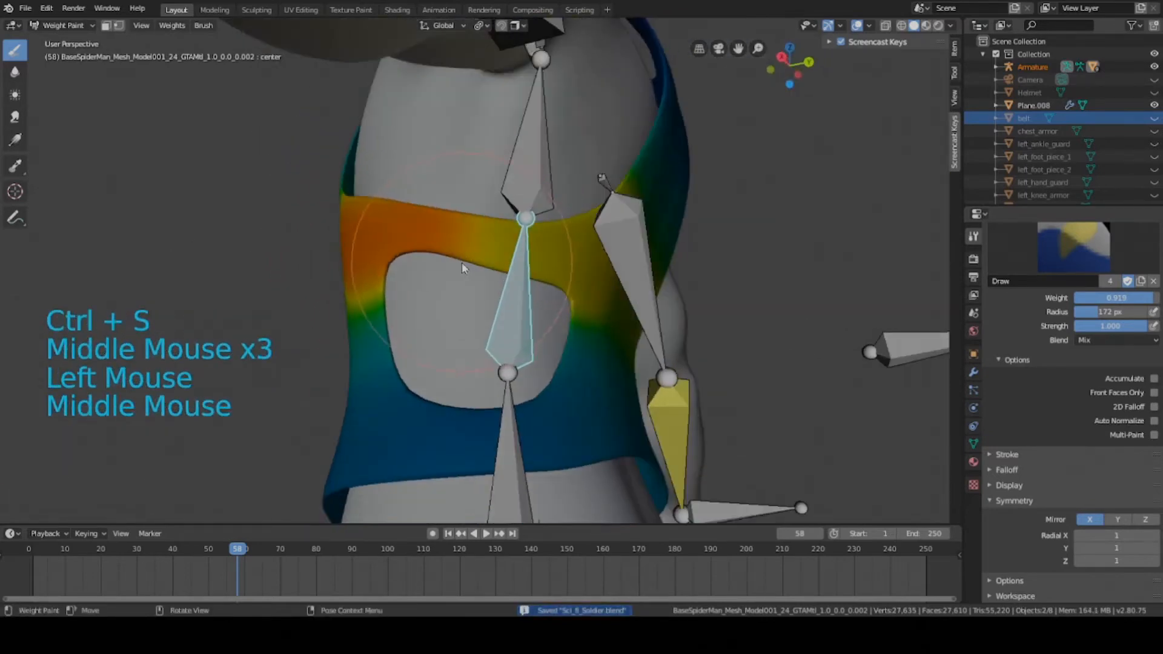
{"action": "left_click_drag", "start_coordinate": [462, 263], "coordinate": [565, 252]}
{"action": "middle_click_drag", "start_coordinate": [587, 244], "coordinate": [575, 283]}
{"action": "left_click_drag", "start_coordinate": [576, 283], "coordinate": [533, 285]}
{"action": "mouse_move", "coordinate": [533, 285]}
{"action": "middle_mouse_down"}
{"action": "mouse_move", "coordinate": [636, 270]}
{"action": "mouse_move", "coordinate": [505, 283]}
{"action": "mouse_move", "coordinate": [485, 267]}
{"action": "middle_mouse_up"}
{"action": "scroll", "coordinate": [507, 277], "scroll_direction": "up", "scroll_amount": 2}
{"action": "middle_click_drag", "start_coordinate": [485, 266], "coordinate": [384, 179], "text": "shift"}
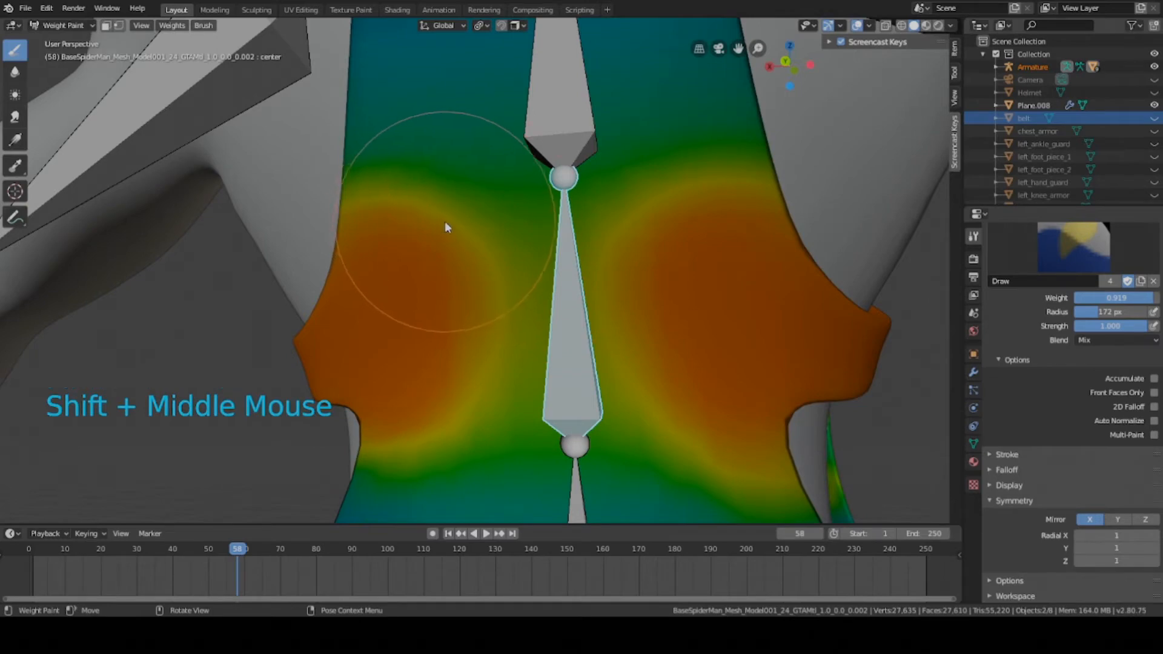
{"action": "scroll", "coordinate": [447, 270], "scroll_direction": "down", "scroll_amount": 3}
{"action": "key", "text": "ctrl+z"}
Switch to the Smear brush and blend the high side weights across the middle of the armor's back
{"action": "middle_click_drag", "start_coordinate": [447, 271], "coordinate": [544, 288]}
{"action": "scroll", "coordinate": [544, 288], "scroll_direction": "up", "scroll_amount": 3}
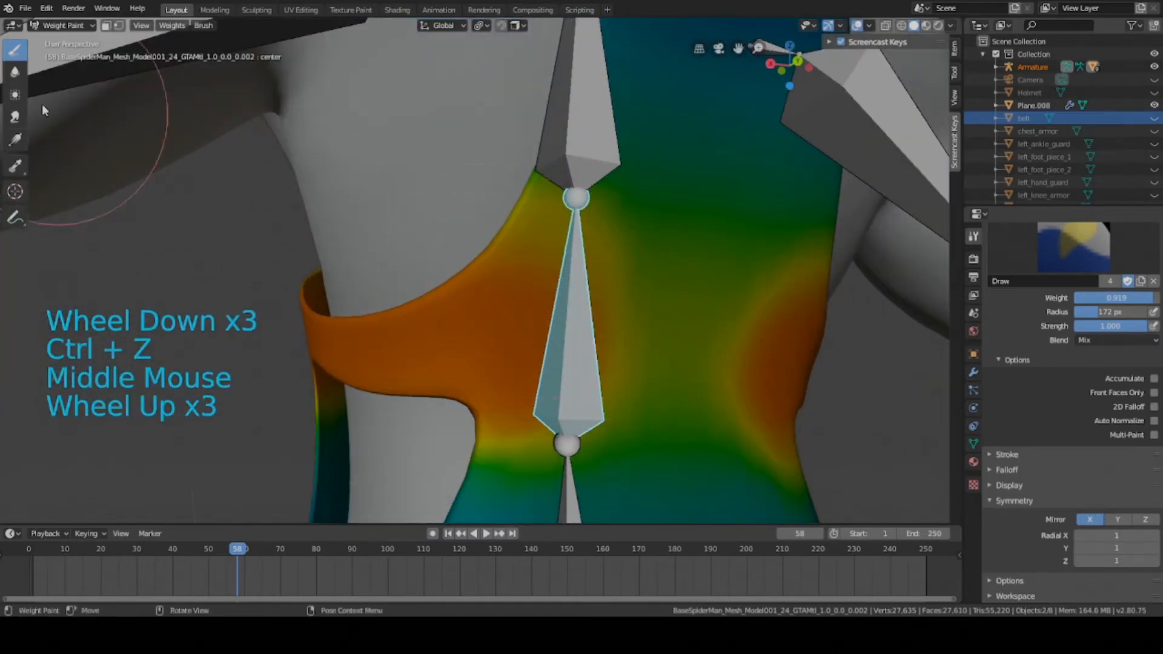
{"action": "left_click", "coordinate": [15, 116]}
{"action": "middle_click_drag", "start_coordinate": [176, 182], "coordinate": [245, 218]}
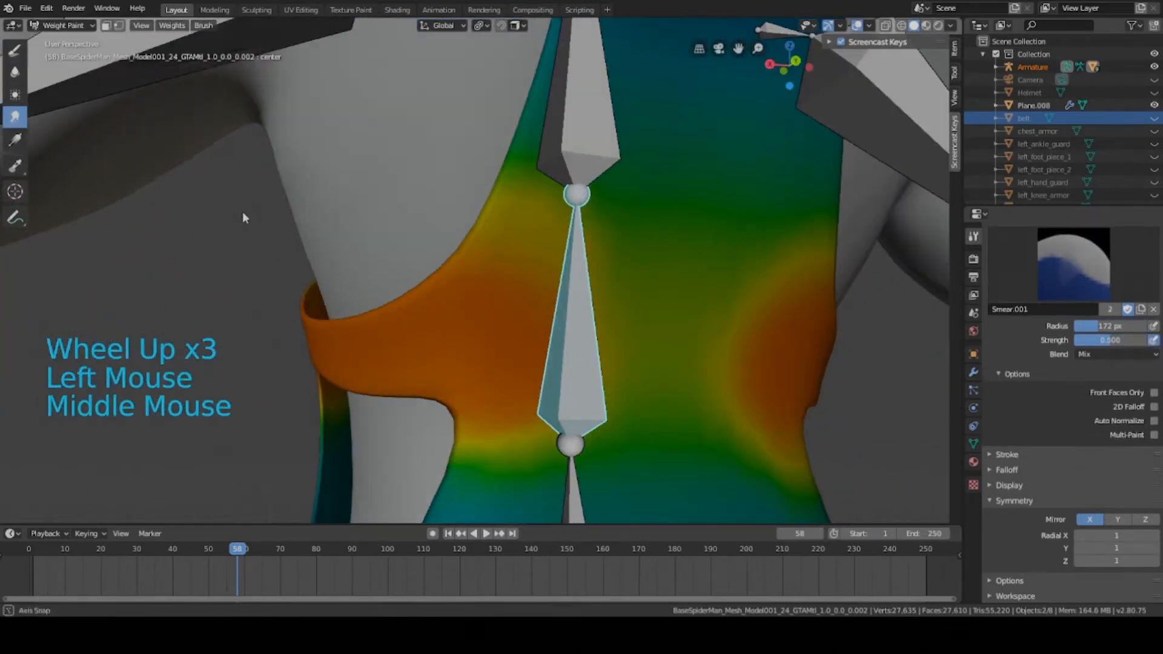
{"action": "mouse_move", "coordinate": [575, 297]}
{"action": "left_mouse_down"}
{"action": "mouse_move", "coordinate": [626, 278]}
{"action": "mouse_move", "coordinate": [599, 248]}
{"action": "left_mouse_up"}
{"action": "left_click_drag", "start_coordinate": [536, 257], "coordinate": [539, 212]}
{"action": "left_click_drag", "start_coordinate": [611, 460], "coordinate": [658, 388]}
{"action": "left_click_drag", "start_coordinate": [636, 412], "coordinate": [648, 364]}
{"action": "mouse_move", "coordinate": [630, 388]}
{"action": "left_mouse_down"}
{"action": "mouse_move", "coordinate": [638, 346]}
{"action": "mouse_move", "coordinate": [568, 273]}
{"action": "left_mouse_up"}
{"action": "left_click_drag", "start_coordinate": [546, 327], "coordinate": [606, 318]}
{"action": "left_click_drag", "start_coordinate": [557, 370], "coordinate": [631, 277]}
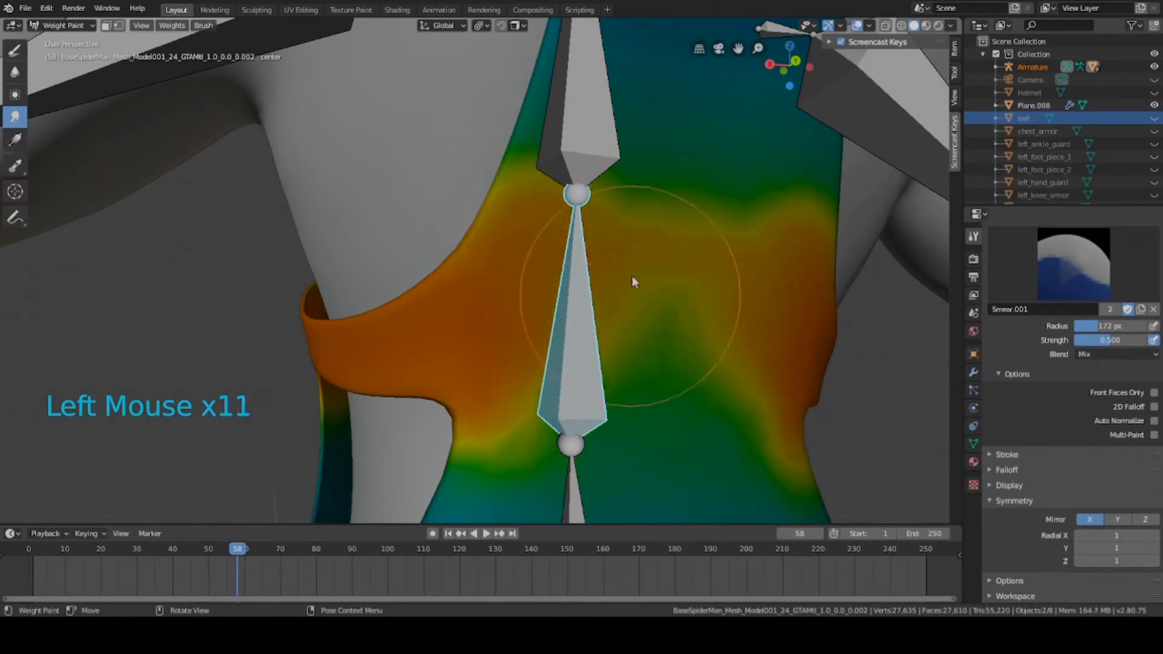
Smear the center bone's weights across the lower part of the armor's back to even out the transition
{"action": "left_click_drag", "start_coordinate": [545, 370], "coordinate": [566, 352]}
{"action": "left_click_drag", "start_coordinate": [524, 434], "coordinate": [558, 405]}
{"action": "middle_click_drag", "start_coordinate": [558, 410], "coordinate": [533, 330]}
{"action": "scroll", "coordinate": [533, 330], "scroll_direction": "down", "scroll_amount": 2}
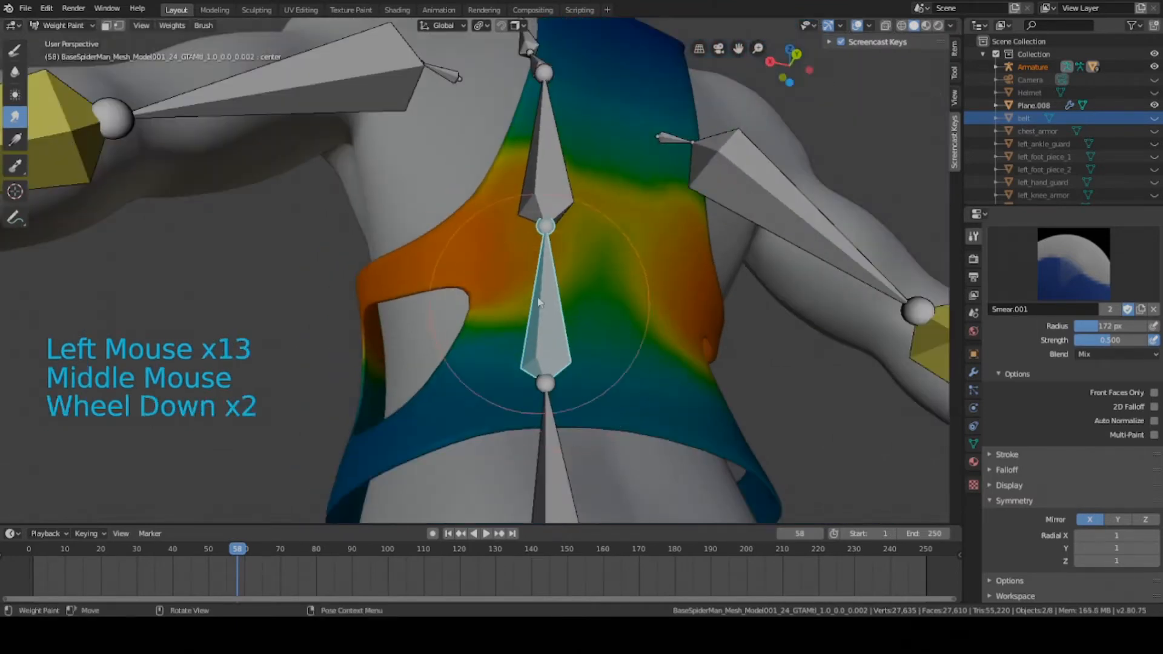
{"action": "left_click_drag", "start_coordinate": [533, 330], "coordinate": [507, 314]}
{"action": "left_click_drag", "start_coordinate": [509, 363], "coordinate": [484, 345]}
{"action": "mouse_move", "coordinate": [472, 412]}
{"action": "left_mouse_down"}
{"action": "mouse_move", "coordinate": [495, 326]}
{"action": "mouse_move", "coordinate": [537, 317]}
{"action": "mouse_move", "coordinate": [519, 281]}
{"action": "mouse_move", "coordinate": [560, 258]}
{"action": "left_mouse_up"}
{"action": "left_click_drag", "start_coordinate": [549, 260], "coordinate": [574, 255]}
Smear the center bone's weights along the upper edge of the painted area on the armor's back
{"action": "middle_click_drag", "start_coordinate": [573, 255], "coordinate": [539, 261]}
{"action": "mouse_move", "coordinate": [539, 261]}
{"action": "left_mouse_down"}
{"action": "mouse_move", "coordinate": [551, 242]}
{"action": "mouse_move", "coordinate": [485, 176]}
{"action": "left_mouse_up"}
{"action": "left_click_drag", "start_coordinate": [503, 182], "coordinate": [467, 171]}
{"action": "left_click_drag", "start_coordinate": [570, 245], "coordinate": [552, 239]}
{"action": "scroll", "coordinate": [552, 238], "scroll_direction": "down", "scroll_amount": 3}
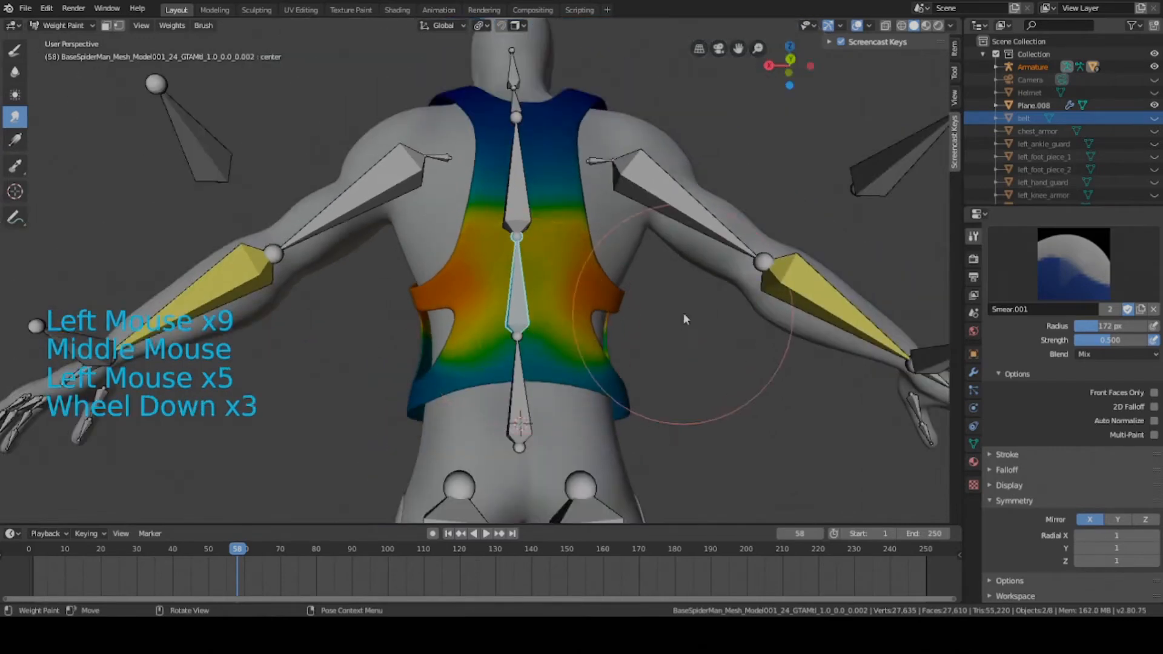
Rotate the center bone 41.2° about the global Y axis to test the smeared weights
{"action": "key", "text": "r"}
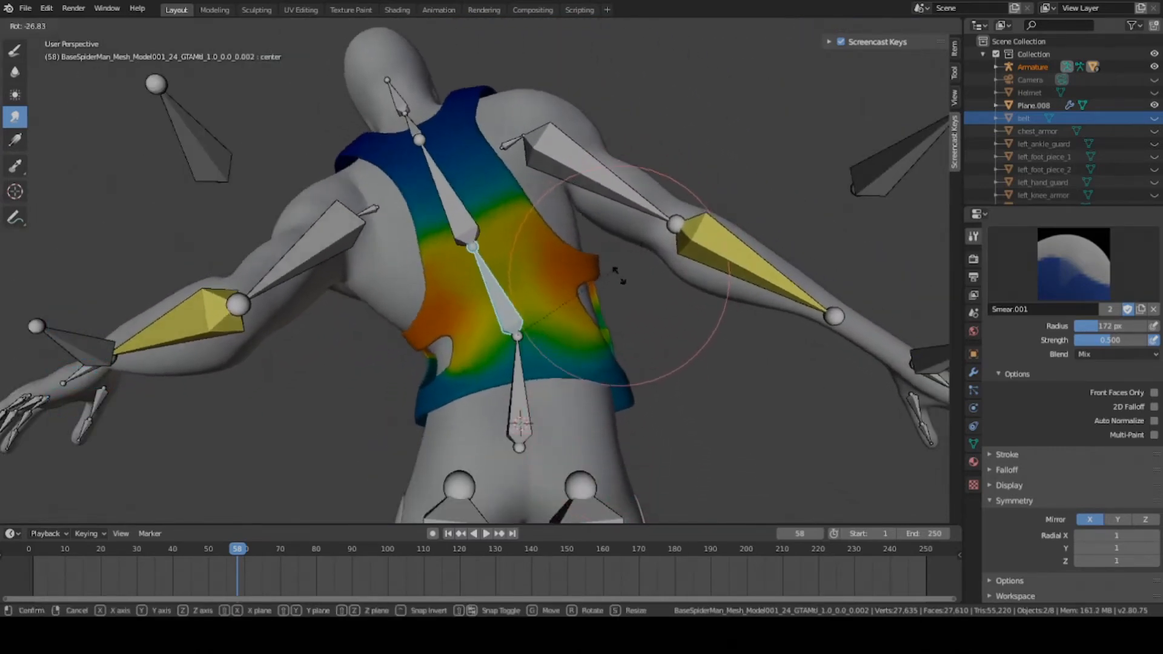
{"action": "right_click", "coordinate": [561, 368]}
{"action": "mouse_move", "coordinate": [562, 369]}
{"action": "middle_mouse_down"}
{"action": "mouse_move", "coordinate": [634, 361]}
{"action": "mouse_move", "coordinate": [544, 364]}
{"action": "middle_mouse_up"}
{"action": "key", "text": "r"}
{"action": "right_click", "coordinate": [544, 363]}
{"action": "key", "text": "r"}
{"action": "key", "text": "y"}
{"action": "left_click", "coordinate": [525, 434]}
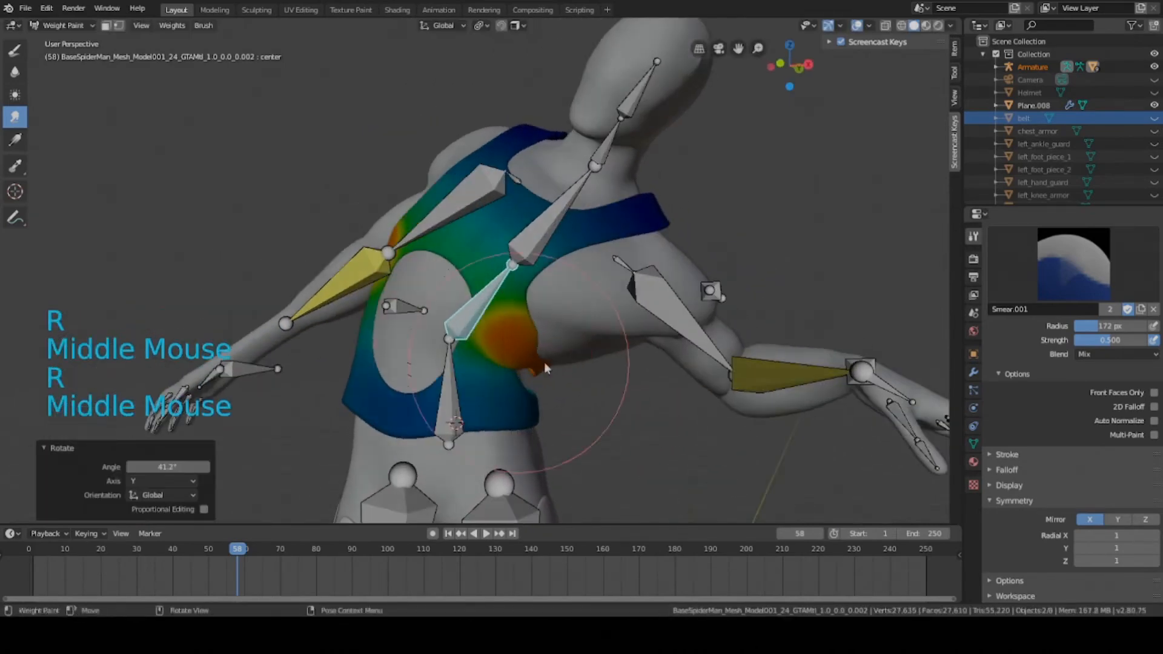
Rotate the center bone another 2.8° about the global Y axis, inspect the armor's side, and clear the rotation
{"action": "key", "text": "r"}
{"action": "key", "text": "y"}
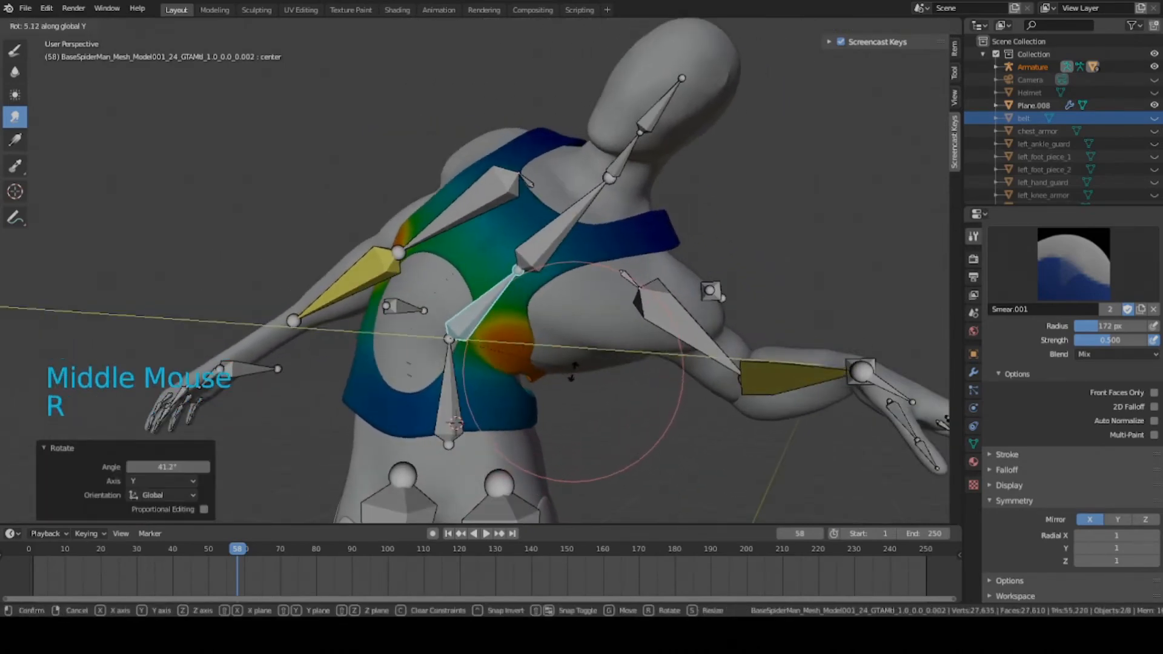
{"action": "left_click", "coordinate": [571, 365]}
{"action": "middle_click_drag", "start_coordinate": [571, 365], "coordinate": [568, 366]}
{"action": "scroll", "coordinate": [492, 343], "scroll_direction": "down", "scroll_amount": 1}
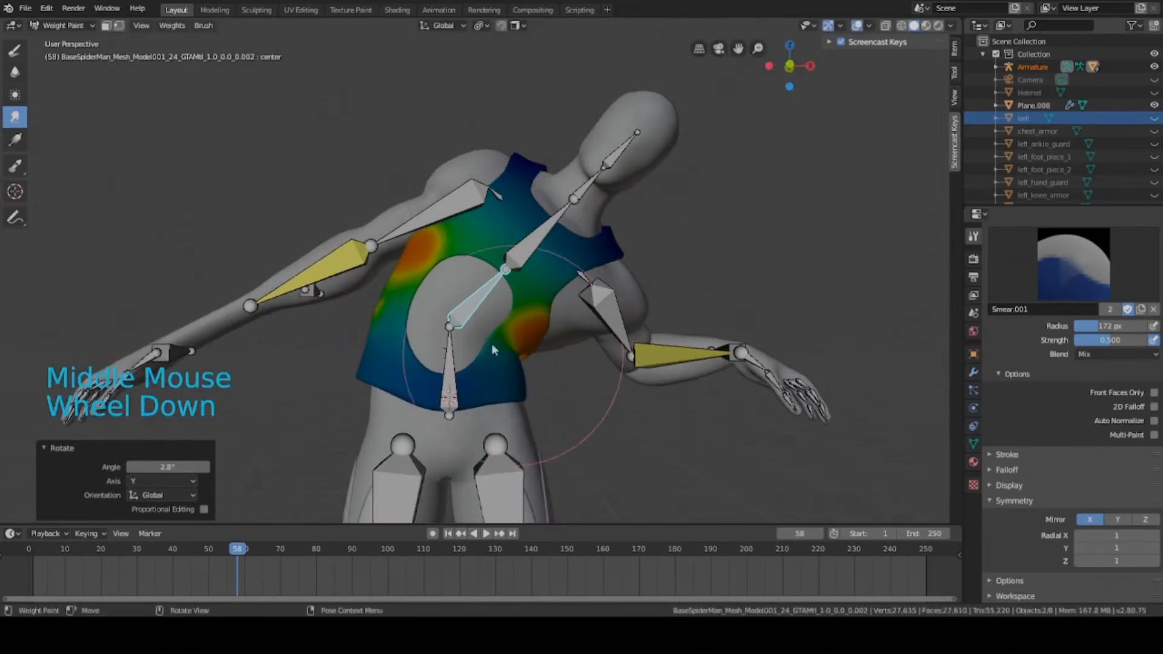
{"action": "scroll", "coordinate": [500, 321], "scroll_direction": "up", "scroll_amount": 3}
{"action": "key", "text": "alt+r"}
Rotate the center bone 48.6° about the global Y axis and save the file
{"action": "scroll", "coordinate": [501, 321], "scroll_direction": "down", "scroll_amount": 3}
{"action": "middle_click_drag", "start_coordinate": [500, 321], "coordinate": [606, 278]}
{"action": "key", "text": "r"}
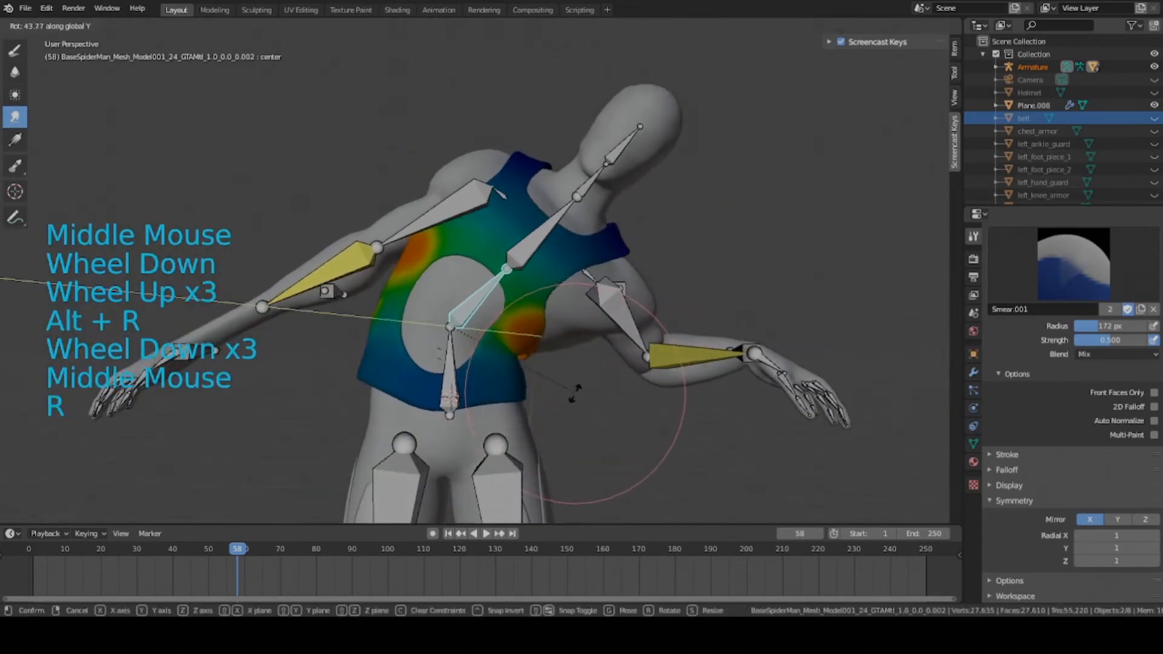
{"action": "left_click", "coordinate": [551, 381]}
{"action": "scroll", "coordinate": [539, 357], "scroll_direction": "up", "scroll_amount": 2}
{"action": "key", "text": "ctrl+s"}
{"action": "scroll", "coordinate": [594, 366], "scroll_direction": "up", "scroll_amount": 2}
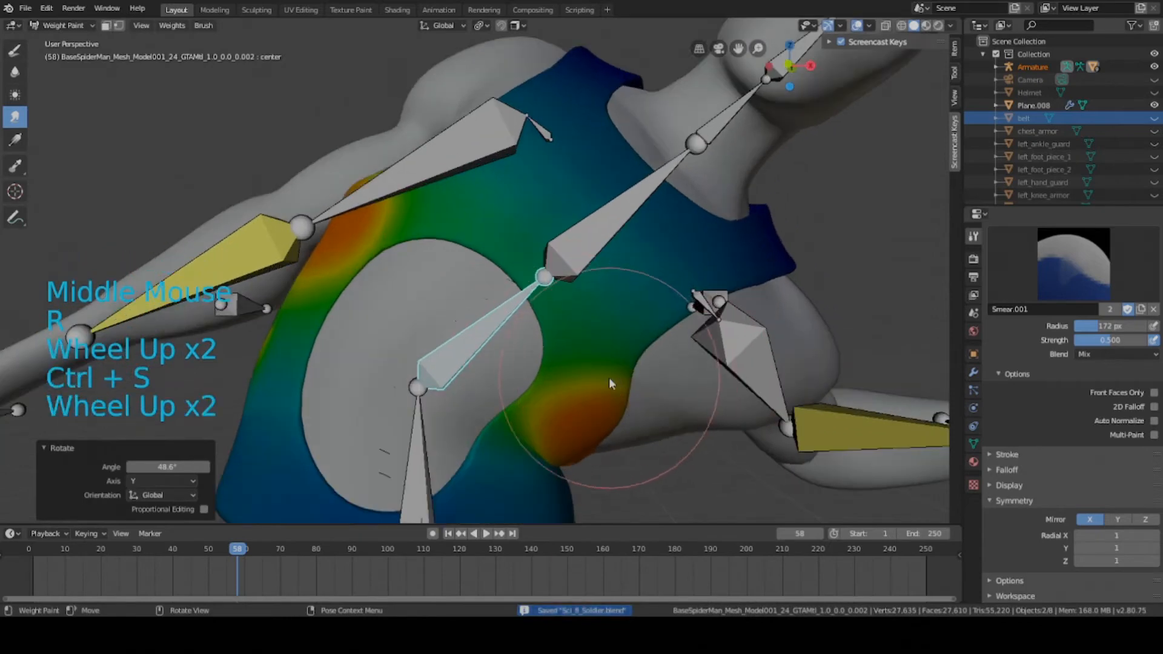
Smear the weights on the armor's compressed side in the bent pose and clear the center bone's rotation
{"action": "left_click", "coordinate": [601, 370]}
{"action": "left_click", "coordinate": [573, 394]}
{"action": "left_click", "coordinate": [547, 414]}
{"action": "key", "text": "alt+r"}
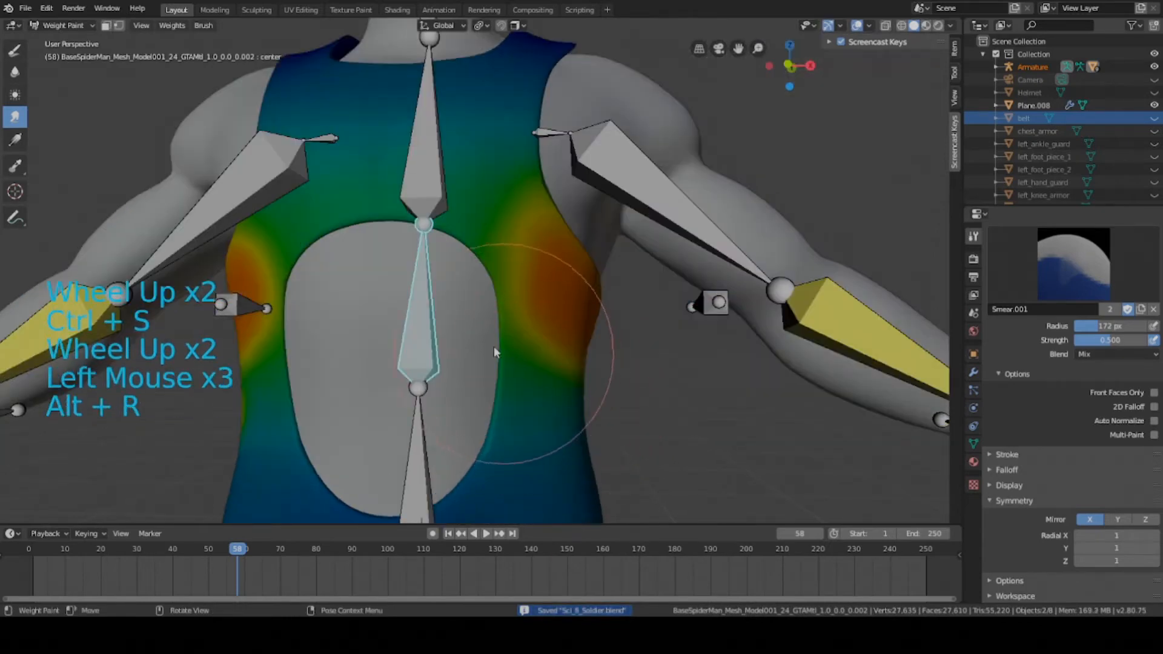
Smear the center bone's weights on the armor's opposite side in the rest pose and save the file
{"action": "left_click", "coordinate": [268, 347]}
{"action": "middle_click_drag", "start_coordinate": [268, 347], "coordinate": [332, 300]}
{"action": "left_click", "coordinate": [336, 285]}
{"action": "left_click", "coordinate": [346, 255]}
{"action": "middle_click_drag", "start_coordinate": [346, 246], "coordinate": [551, 321]}
{"action": "key", "text": "ctrl+s"}
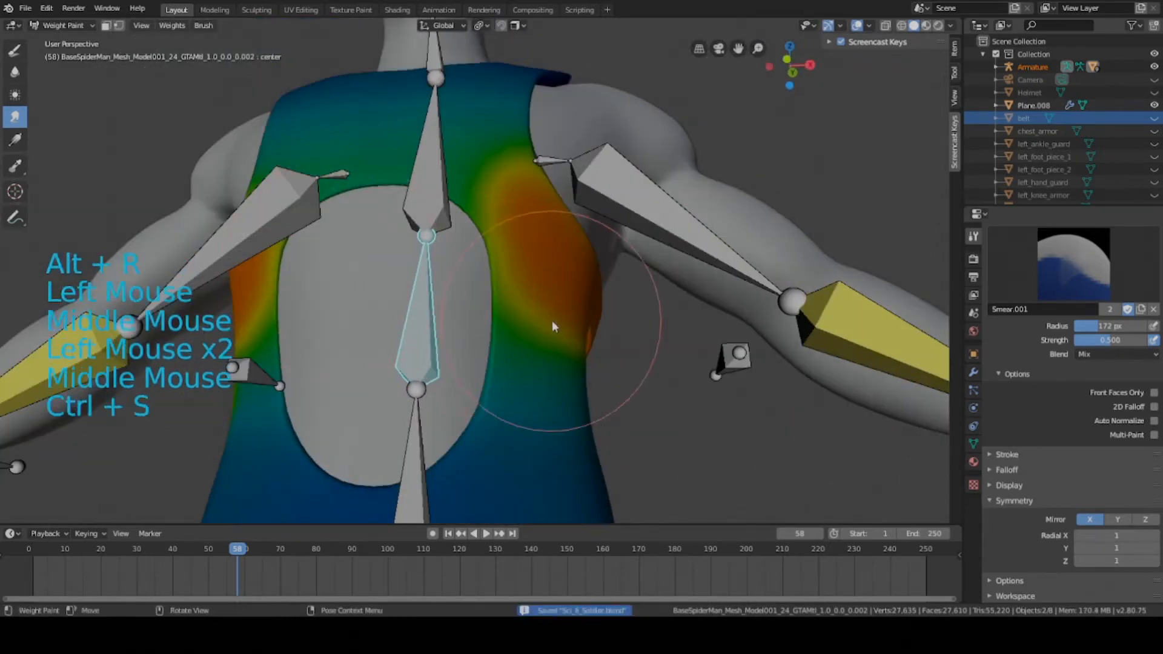
Rotate the center bone 56.3° about the global Y axis, examine the bent torso armor, and save the file
{"action": "scroll", "coordinate": [551, 321], "scroll_direction": "down", "scroll_amount": 3}
{"action": "key", "text": "r"}
{"action": "middle_click", "coordinate": [558, 393]}
{"action": "scroll", "coordinate": [561, 395], "scroll_direction": "down", "scroll_amount": 3}
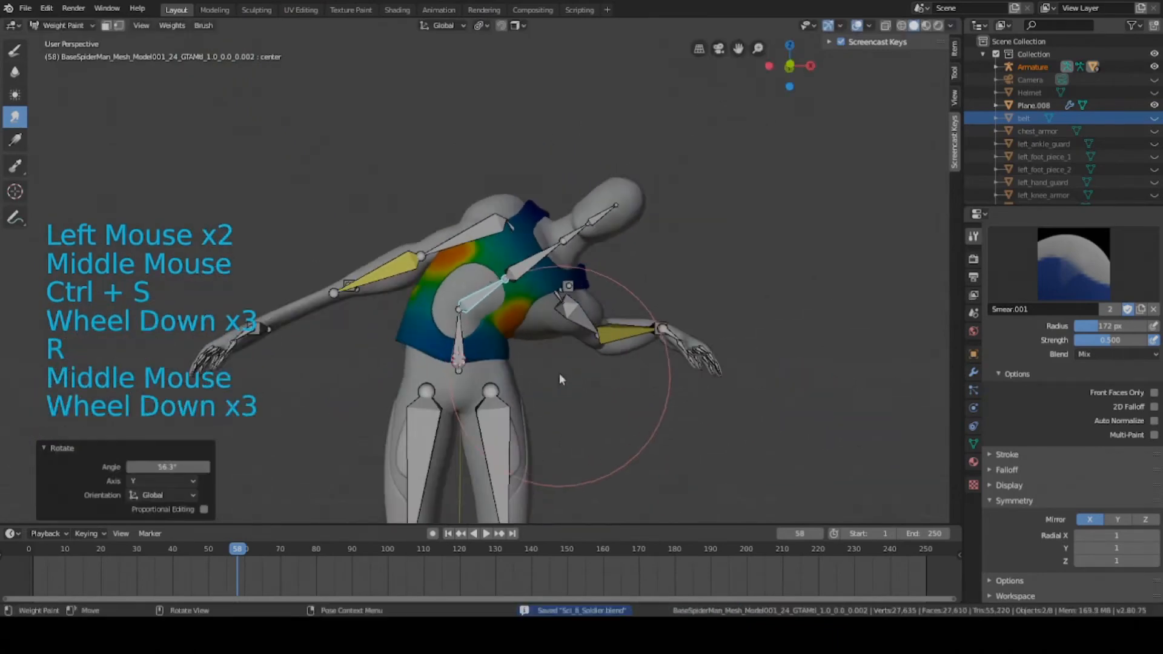
{"action": "middle_click_drag", "start_coordinate": [558, 373], "coordinate": [569, 329]}
{"action": "key", "text": "ctrl+s"}
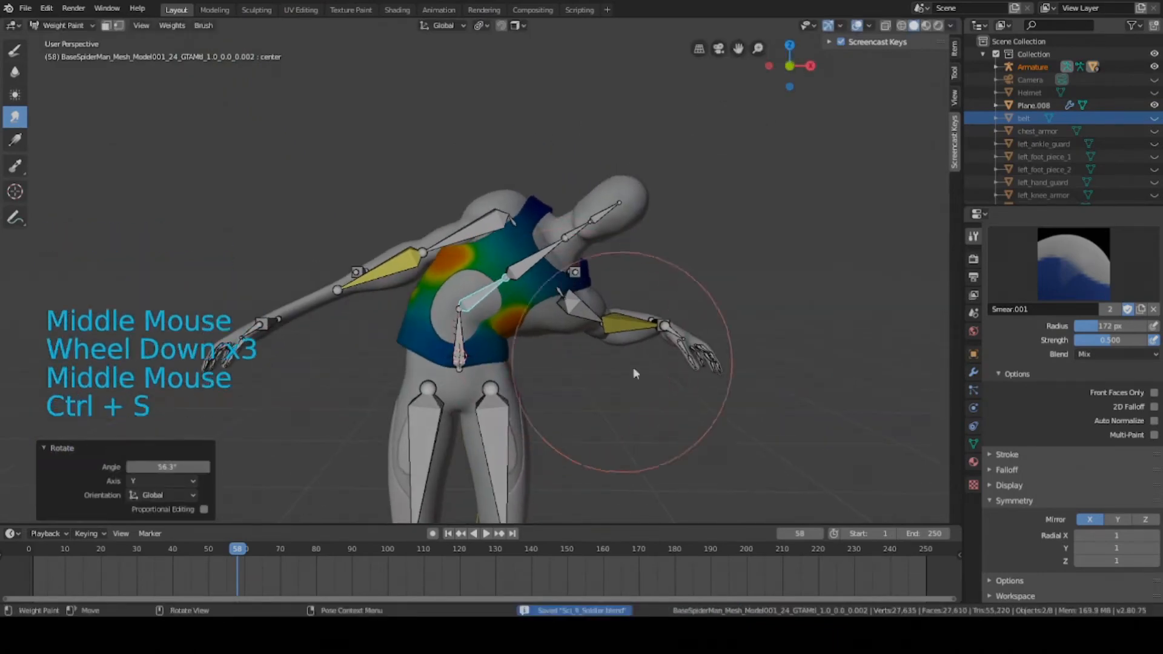
Test the armor's deformation by rotating the center bone, cancel the rotation, and save the file
{"action": "key", "text": "r"}
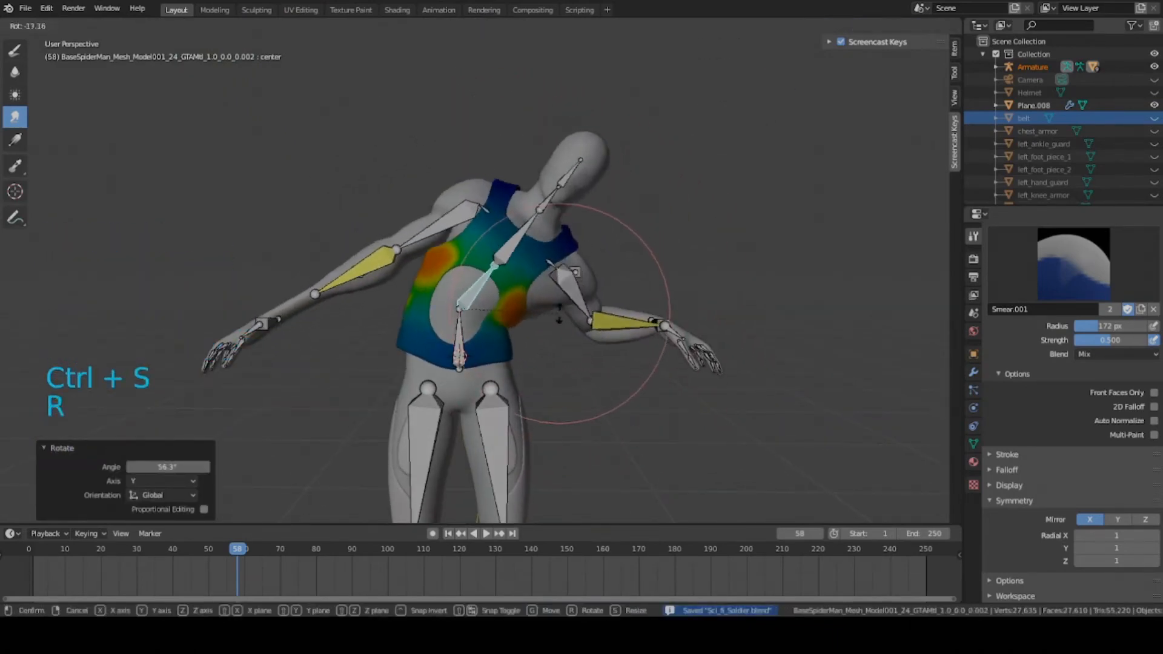
{"action": "right_click", "coordinate": [560, 309]}
{"action": "key", "text": "ctrl+s"}
{"action": "scroll", "coordinate": [645, 336], "scroll_direction": "up", "scroll_amount": 5}
Clear the center bone's rotation and rotate it 40.7° about the global Y axis
{"action": "middle_click_drag", "start_coordinate": [645, 336], "coordinate": [594, 358]}
{"action": "key", "text": "alt+r"}
{"action": "middle_click_drag", "start_coordinate": [594, 358], "coordinate": [630, 370]}
{"action": "key", "text": "r"}
{"action": "left_click", "coordinate": [577, 419]}
{"action": "middle_click_drag", "start_coordinate": [578, 419], "coordinate": [582, 371]}
{"action": "scroll", "coordinate": [809, 402], "scroll_direction": "up", "scroll_amount": 1}
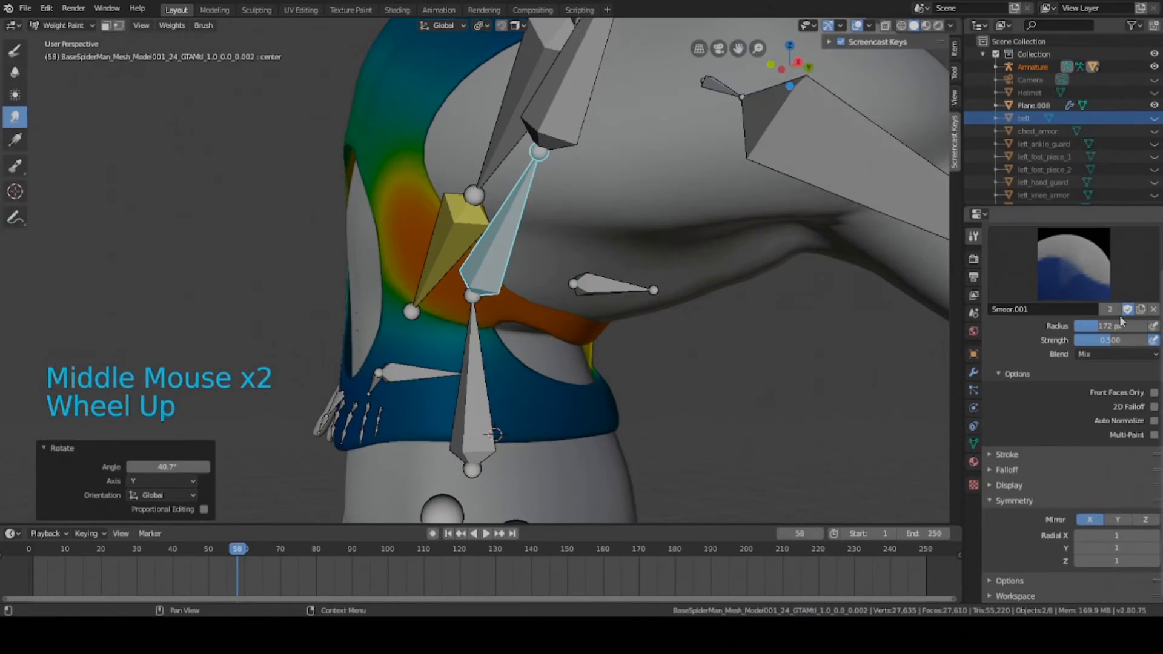
Switch to the Draw brush with a radius of 86 px and a weight of 0.331, and save the file
{"action": "left_click_drag", "start_coordinate": [1115, 326], "coordinate": [1069, 326]}
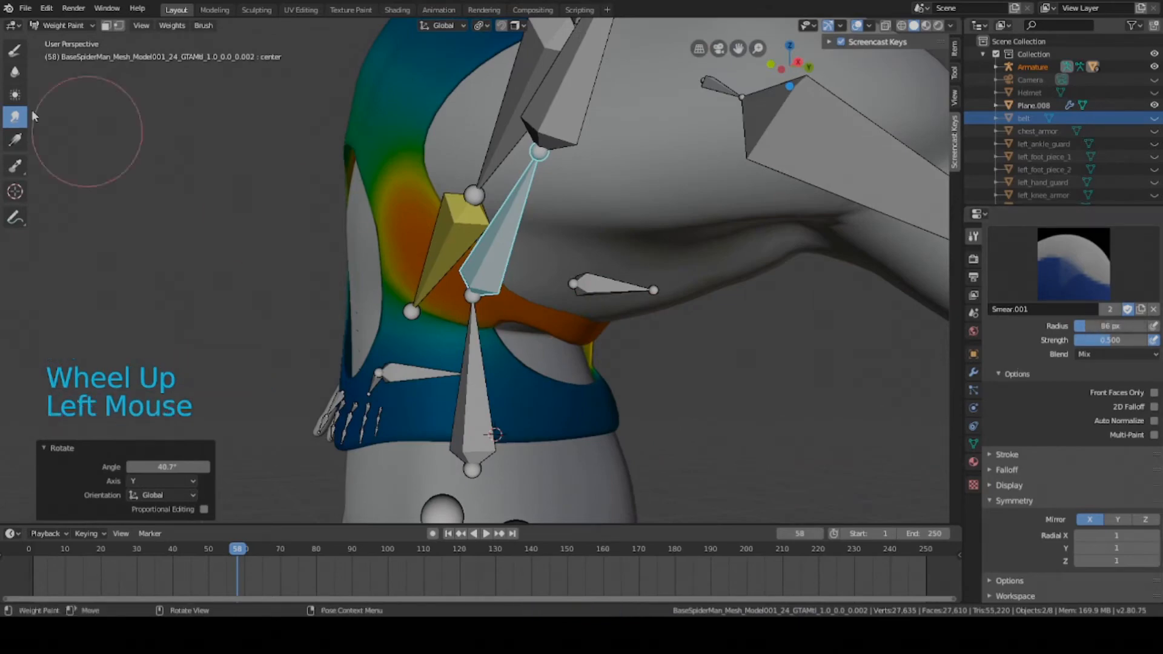
{"action": "left_click", "coordinate": [16, 49]}
{"action": "scroll", "coordinate": [467, 366], "scroll_direction": "up", "scroll_amount": 2}
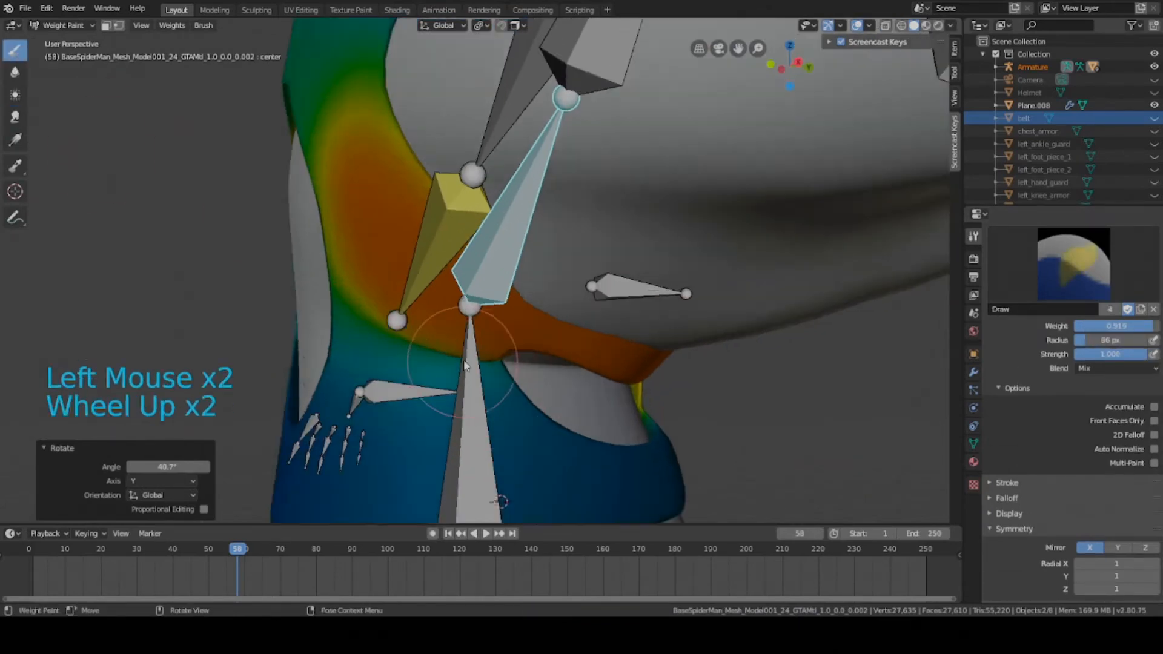
{"action": "middle_click_drag", "start_coordinate": [467, 365], "coordinate": [518, 366]}
{"action": "mouse_move", "coordinate": [1124, 328]}
{"action": "left_mouse_down"}
{"action": "mouse_move", "coordinate": [1092, 328]}
{"action": "mouse_move", "coordinate": [1102, 326]}
{"action": "left_mouse_up"}
{"action": "middle_click_drag", "start_coordinate": [376, 394], "coordinate": [365, 394]}
{"action": "key", "text": "ctrl+s"}
Set the Draw brush's radius to 146 px and its weight to 0.118
{"action": "scroll", "coordinate": [365, 394], "scroll_direction": "down", "scroll_amount": 4}
{"action": "key", "text": "f"}
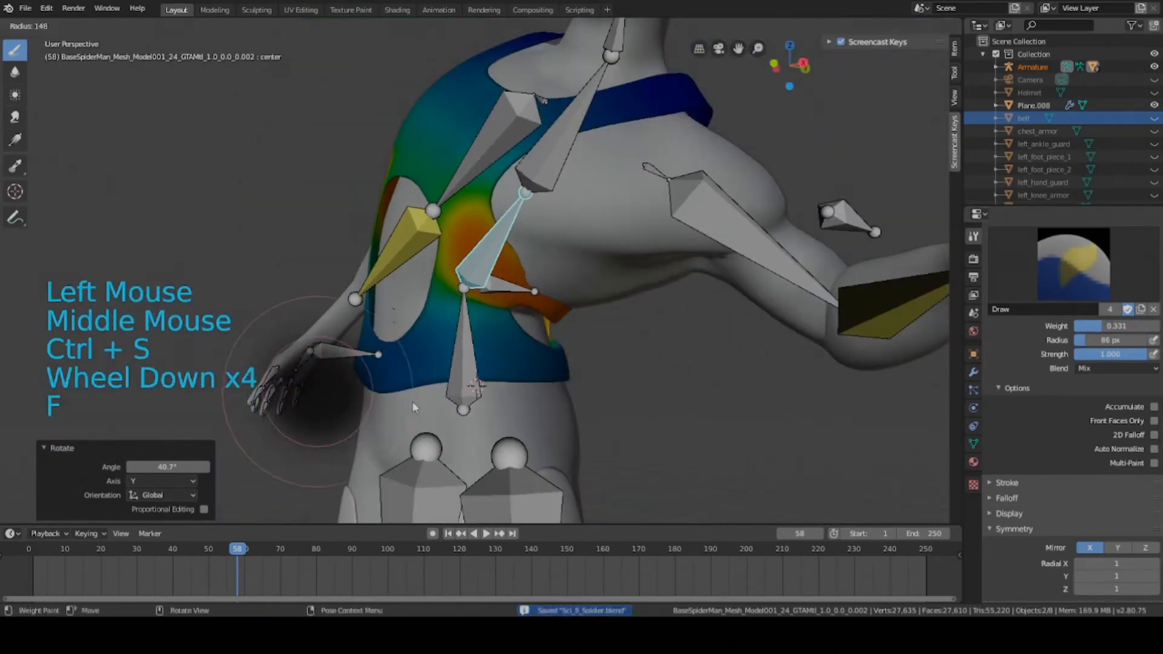
{"action": "left_click", "coordinate": [409, 401]}
{"action": "left_click_drag", "start_coordinate": [1109, 327], "coordinate": [1090, 326]}
{"action": "scroll", "coordinate": [437, 377], "scroll_direction": "up", "scroll_amount": 2}
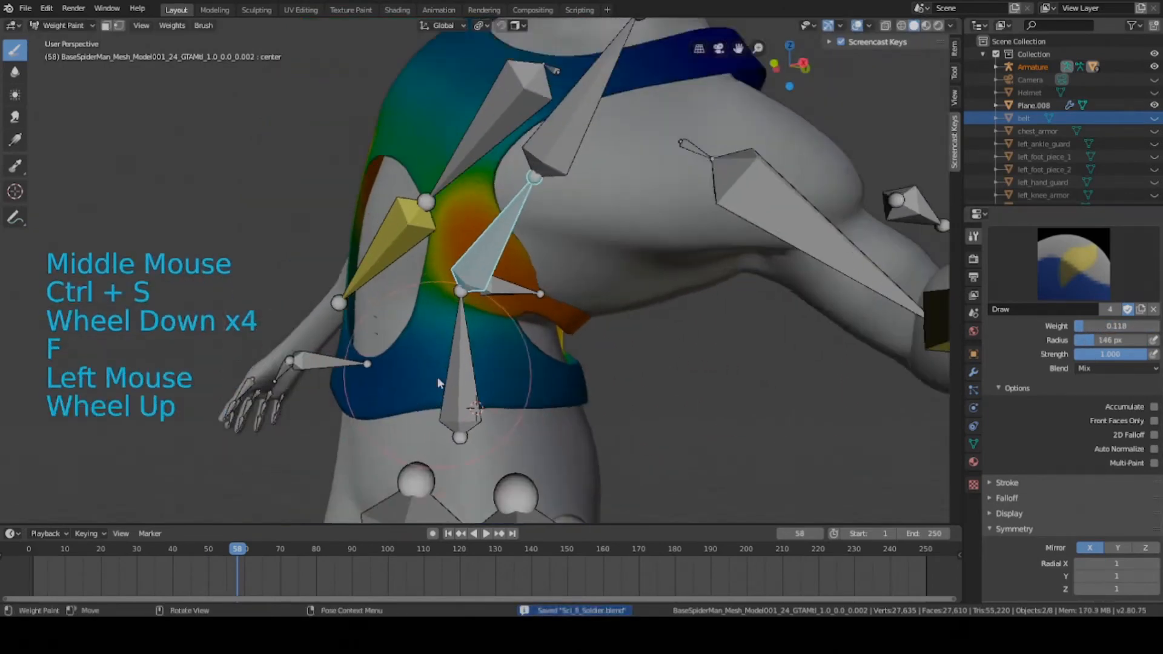
Paint the center bone's influence at weight 0.118 along the lower part of the bent torso armor
{"action": "middle_click_drag", "start_coordinate": [438, 377], "coordinate": [460, 364], "text": "shift"}
{"action": "left_click", "coordinate": [537, 369]}
{"action": "left_click", "coordinate": [537, 370]}
{"action": "mouse_move", "coordinate": [537, 369]}
{"action": "middle_mouse_down"}
{"action": "mouse_move", "coordinate": [591, 366]}
{"action": "mouse_move", "coordinate": [479, 377]}
{"action": "middle_mouse_up"}
{"action": "left_click", "coordinate": [564, 367]}
{"action": "left_click", "coordinate": [591, 366]}
{"action": "left_click", "coordinate": [514, 365]}
{"action": "scroll", "coordinate": [612, 383], "scroll_direction": "down", "scroll_amount": 2}
{"action": "middle_click_drag", "start_coordinate": [612, 384], "coordinate": [506, 357]}
Try clearing the center bone's rotation, and undo it together with the last weight strokes on the lower armor
{"action": "key", "text": "alt+r"}
{"action": "scroll", "coordinate": [467, 336], "scroll_direction": "down", "scroll_amount": 1}
{"action": "scroll", "coordinate": [467, 336], "scroll_direction": "up", "scroll_amount": 2}
{"action": "key", "text": "ctrl+z"}
{"action": "key", "text": "ctrl+z"}
{"action": "key", "text": "ctrl+z"}
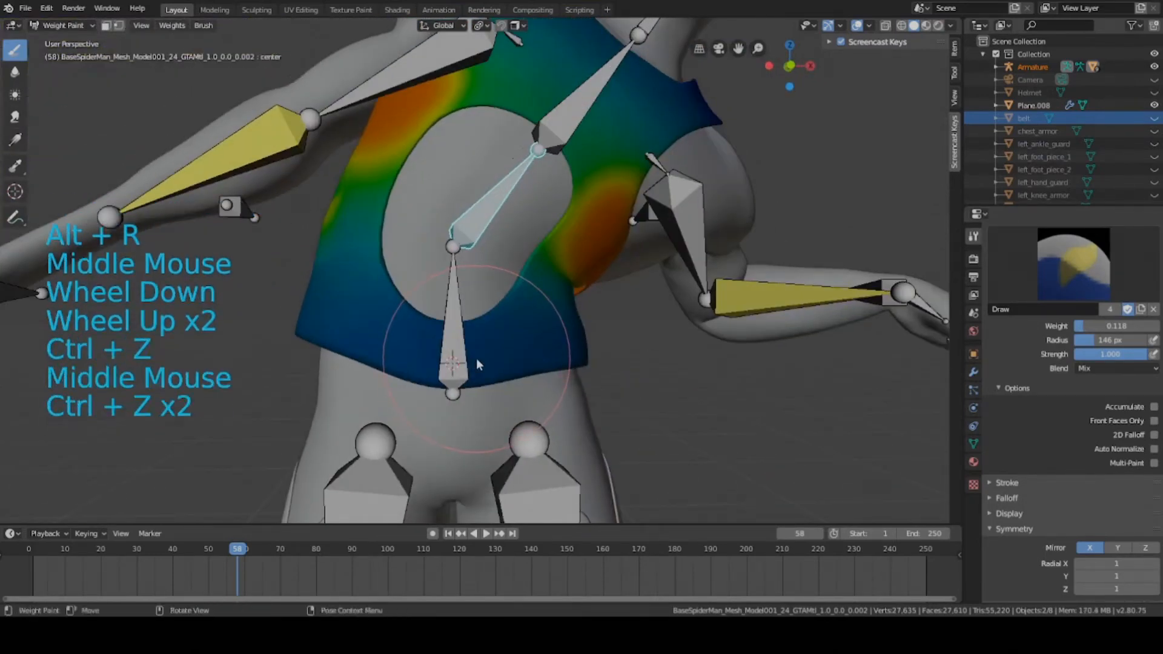
{"action": "key", "text": "ctrl+z"}
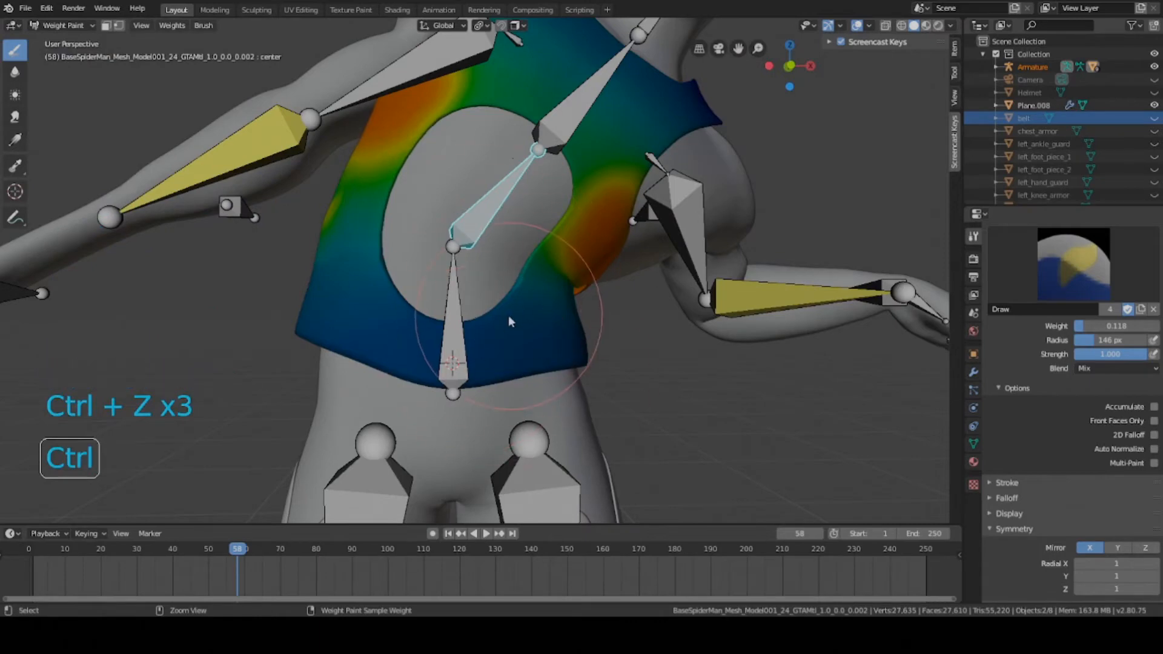
{"action": "scroll", "coordinate": [525, 233], "scroll_direction": "down", "scroll_amount": 4}
{"action": "scroll", "coordinate": [533, 300], "scroll_direction": "up", "scroll_amount": 2}
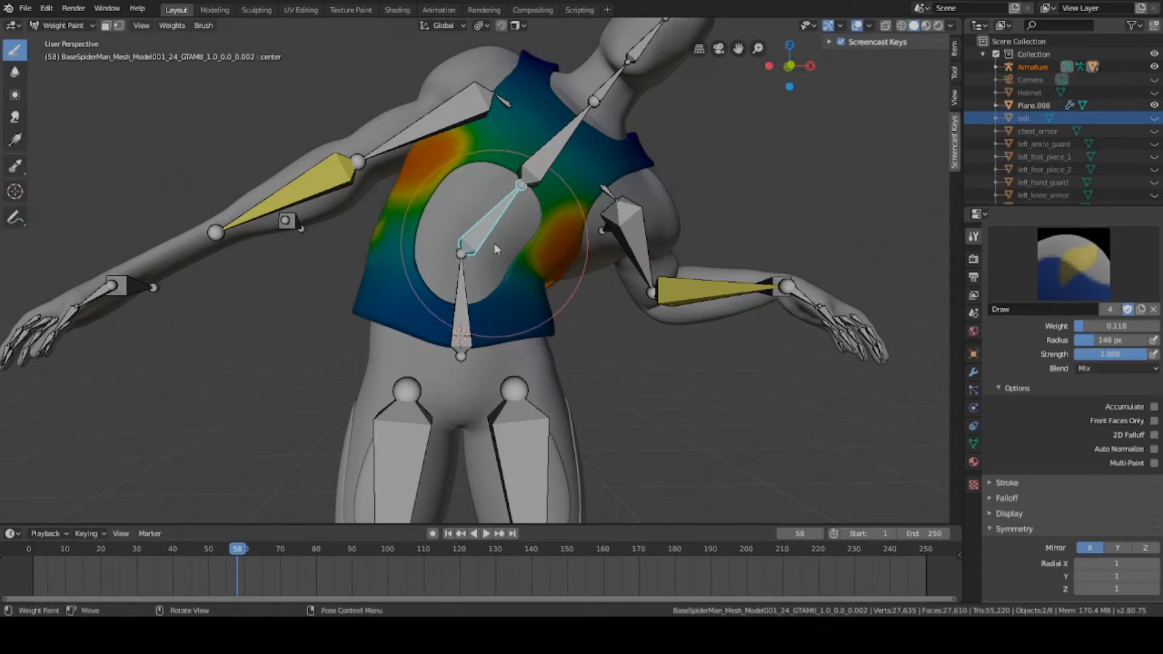
Clear the center bone's rotation and save the file
{"action": "key", "text": "alt+r"}
{"action": "key", "text": "ctrl+s"}
{"action": "scroll", "coordinate": [464, 260], "scroll_direction": "up", "scroll_amount": 3}
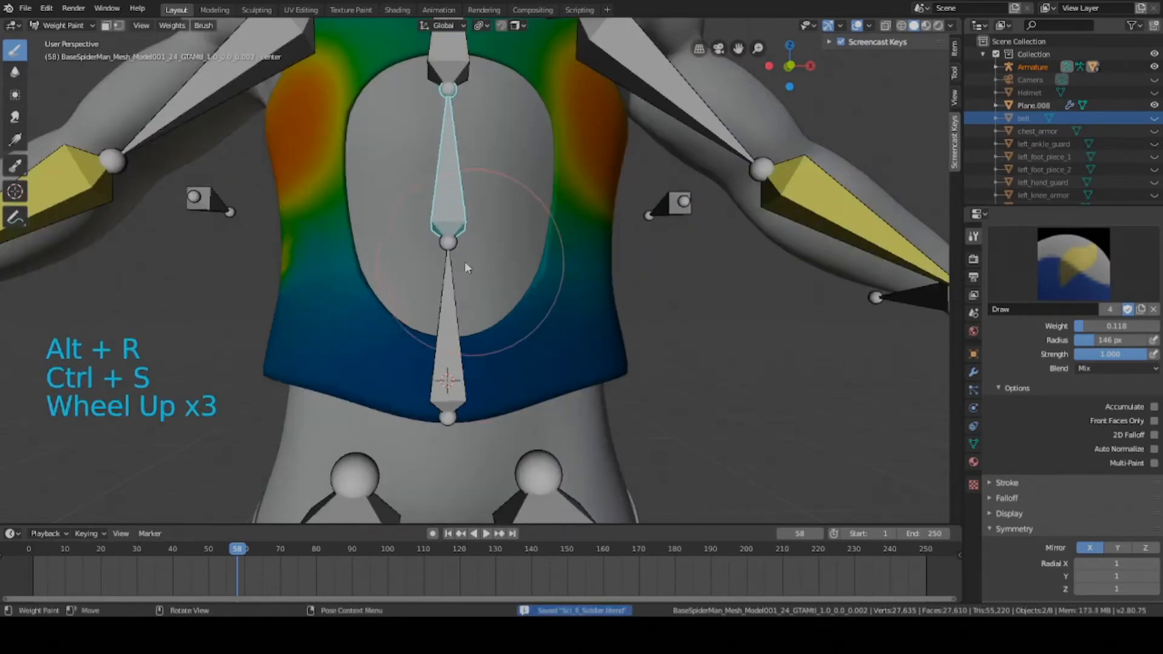
Paint the center bone's weights at 0.118 around the lower part of the armor in the rest pose
{"action": "middle_click_drag", "start_coordinate": [466, 268], "coordinate": [509, 294]}
{"action": "left_click", "coordinate": [463, 365]}
{"action": "mouse_move", "coordinate": [463, 365]}
{"action": "middle_mouse_down"}
{"action": "mouse_move", "coordinate": [373, 365]}
{"action": "mouse_move", "coordinate": [402, 340]}
{"action": "mouse_move", "coordinate": [384, 333]}
{"action": "middle_mouse_up"}
{"action": "left_click", "coordinate": [316, 371]}
{"action": "left_click", "coordinate": [398, 344]}
{"action": "left_click", "coordinate": [365, 334]}
{"action": "scroll", "coordinate": [402, 340], "scroll_direction": "down", "scroll_amount": 4}
{"action": "scroll", "coordinate": [384, 334], "scroll_direction": "down", "scroll_amount": 1}
Bend the torso sideways with the center bone and examine how the armor deforms
{"action": "key", "text": "r"}
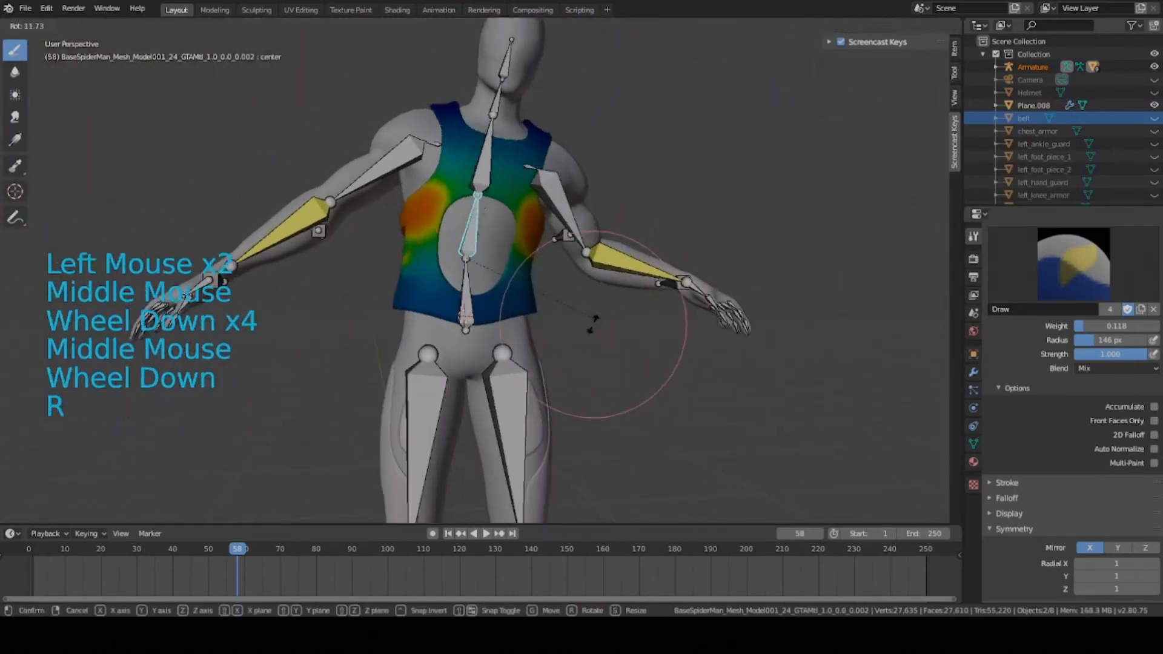
{"action": "right_click", "coordinate": [522, 314]}
{"action": "middle_click_drag", "start_coordinate": [522, 314], "coordinate": [493, 273]}
{"action": "scroll", "coordinate": [493, 272], "scroll_direction": "down", "scroll_amount": 1}
{"action": "scroll", "coordinate": [493, 273], "scroll_direction": "up", "scroll_amount": 2}
{"action": "key", "text": "r"}
{"action": "left_click", "coordinate": [571, 365]}
{"action": "middle_click_drag", "start_coordinate": [571, 365], "coordinate": [548, 340]}
{"action": "key", "text": "r"}
{"action": "right_click", "coordinate": [583, 219]}
{"action": "middle_click_drag", "start_coordinate": [584, 220], "coordinate": [609, 226]}
Select the waist bone and rotate it 57.6° in the view plane to check the armor's deformation
{"action": "key", "text": "a"}
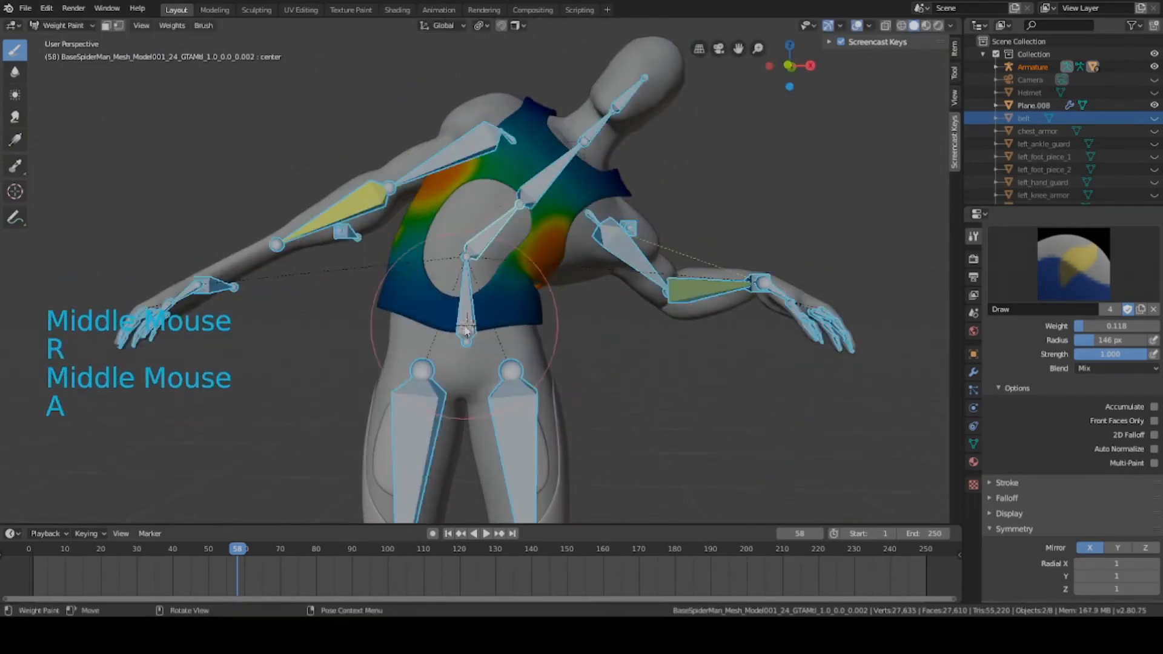
{"action": "key", "text": "a"}
{"action": "key", "text": "a"}
{"action": "left_click", "coordinate": [574, 256], "text": "ctrl"}
{"action": "key", "text": "r"}
{"action": "left_click", "coordinate": [598, 325]}
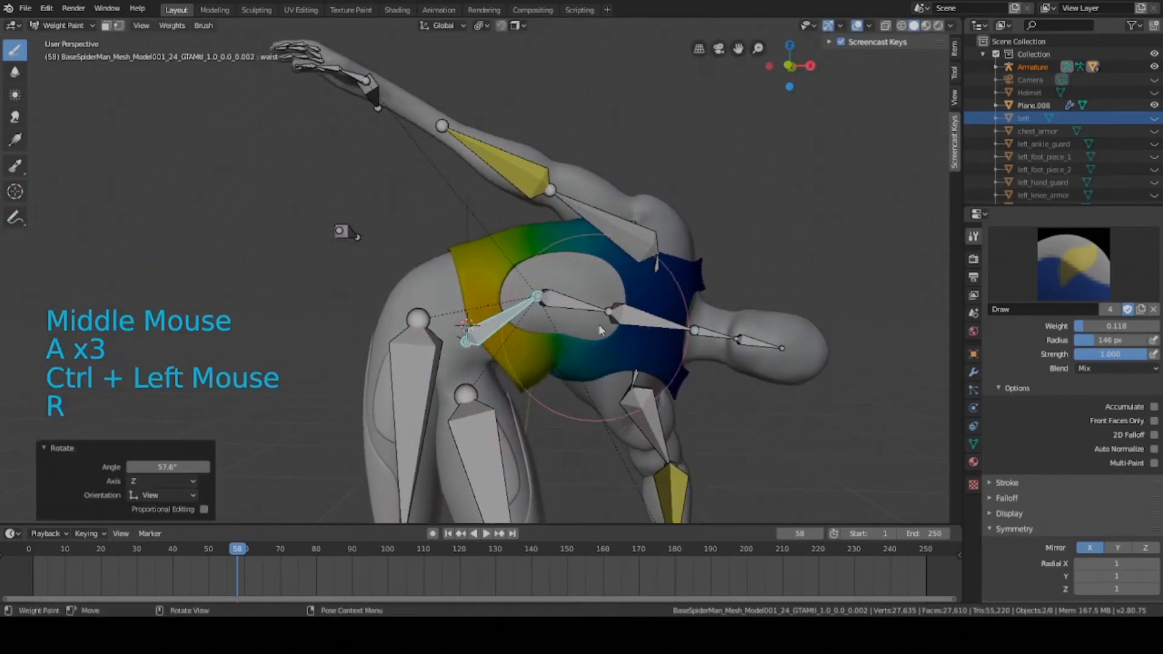
Select the center bone, clear its rotation, and save the file
{"action": "key", "text": "a"}
{"action": "key", "text": "a"}
{"action": "key", "text": "a"}
{"action": "left_click", "coordinate": [575, 310], "text": "ctrl"}
{"action": "key", "text": "alt+r"}
{"action": "key", "text": "ctrl+s"}
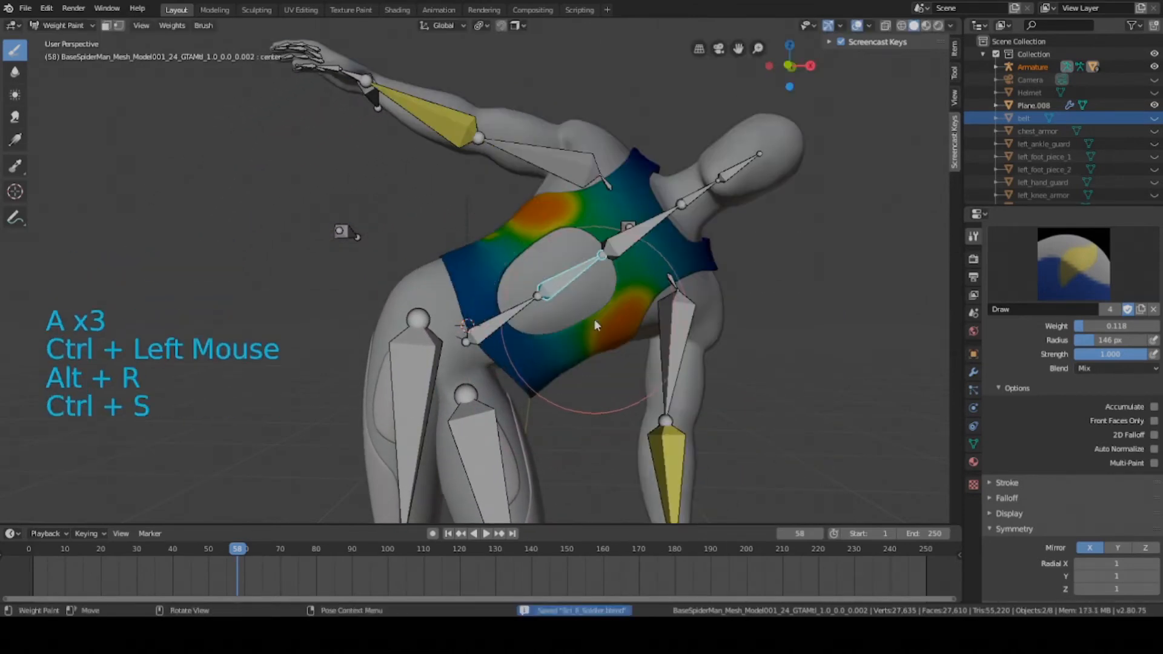
Select the waist bone, clear its rotation, and save the file
{"action": "key", "text": "a"}
{"action": "key", "text": "a"}
{"action": "key", "text": "a"}
{"action": "left_click", "coordinate": [506, 321], "text": "alt+shift"}
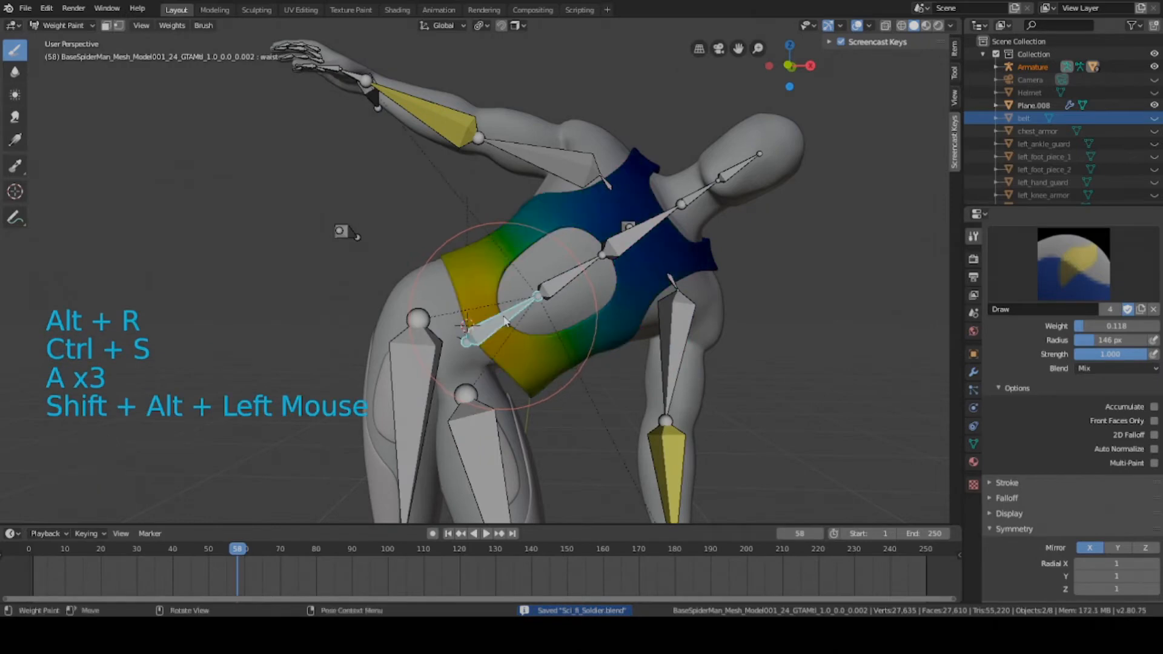
{"action": "key", "text": "alt+r"}
{"action": "key", "text": "ctrl+s"}
Select the chest bone to show its weights on the torso armor, and save the file
{"action": "middle_click_drag", "start_coordinate": [472, 307], "coordinate": [512, 331]}
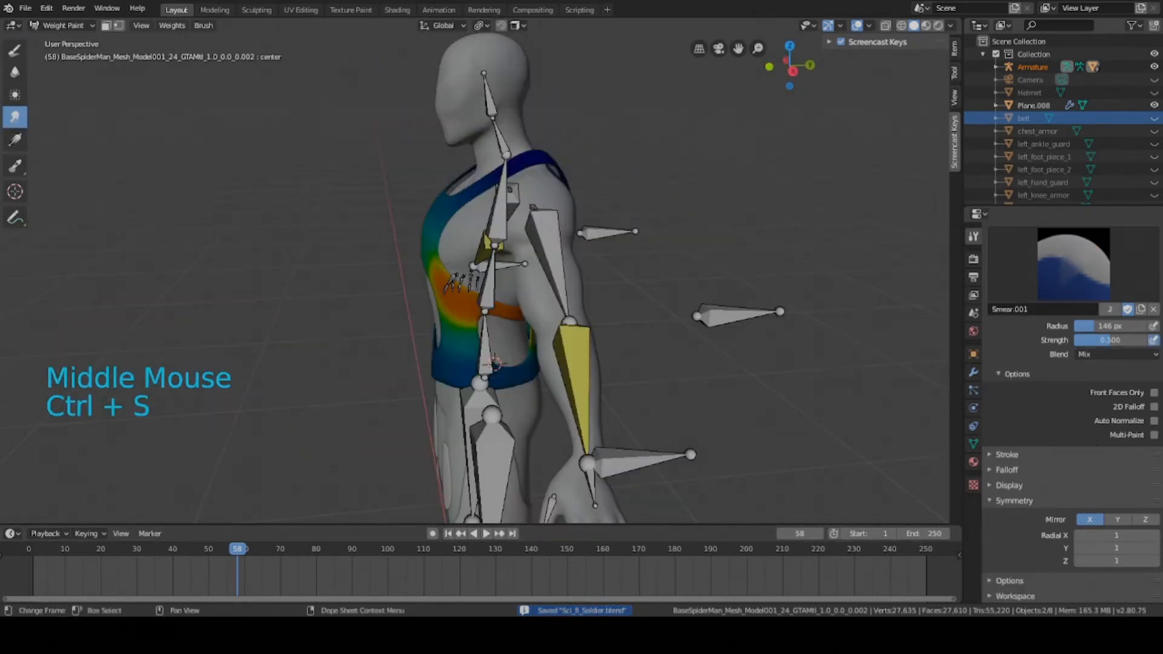
{"action": "middle_click_drag", "start_coordinate": [454, 337], "coordinate": [568, 303]}
{"action": "scroll", "coordinate": [569, 304], "scroll_direction": "up", "scroll_amount": 2}
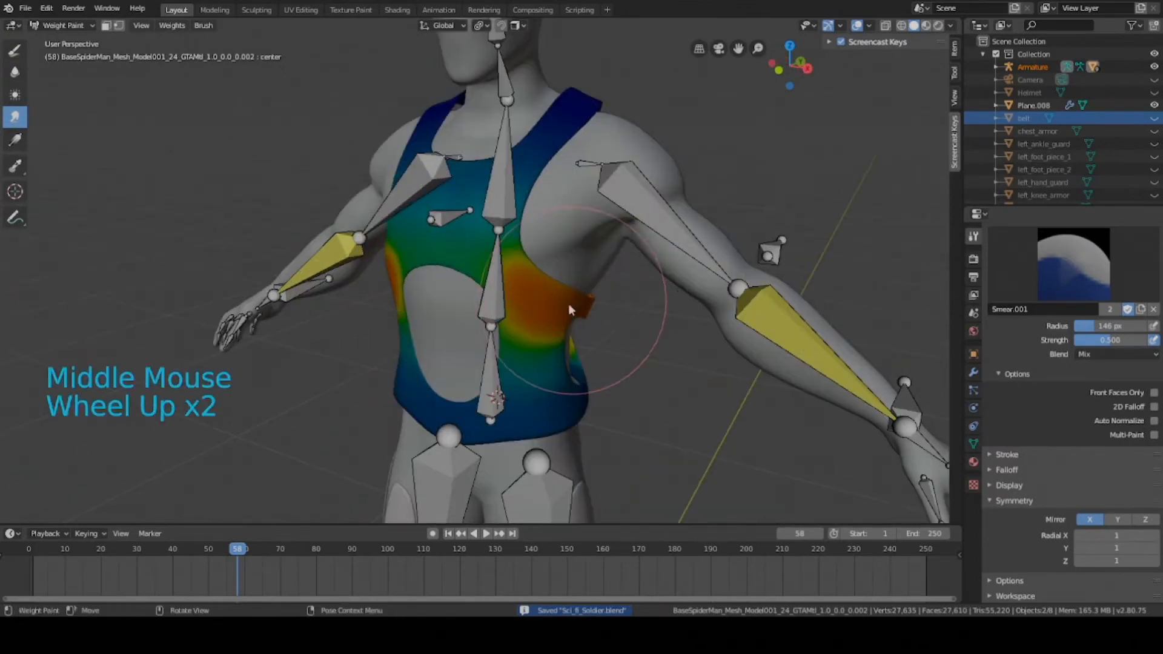
{"action": "key", "text": "a"}
{"action": "key", "text": "a"}
{"action": "key", "text": "a"}
{"action": "middle_click_drag", "start_coordinate": [511, 168], "coordinate": [513, 195]}
{"action": "left_click", "coordinate": [509, 194], "text": "ctrl"}
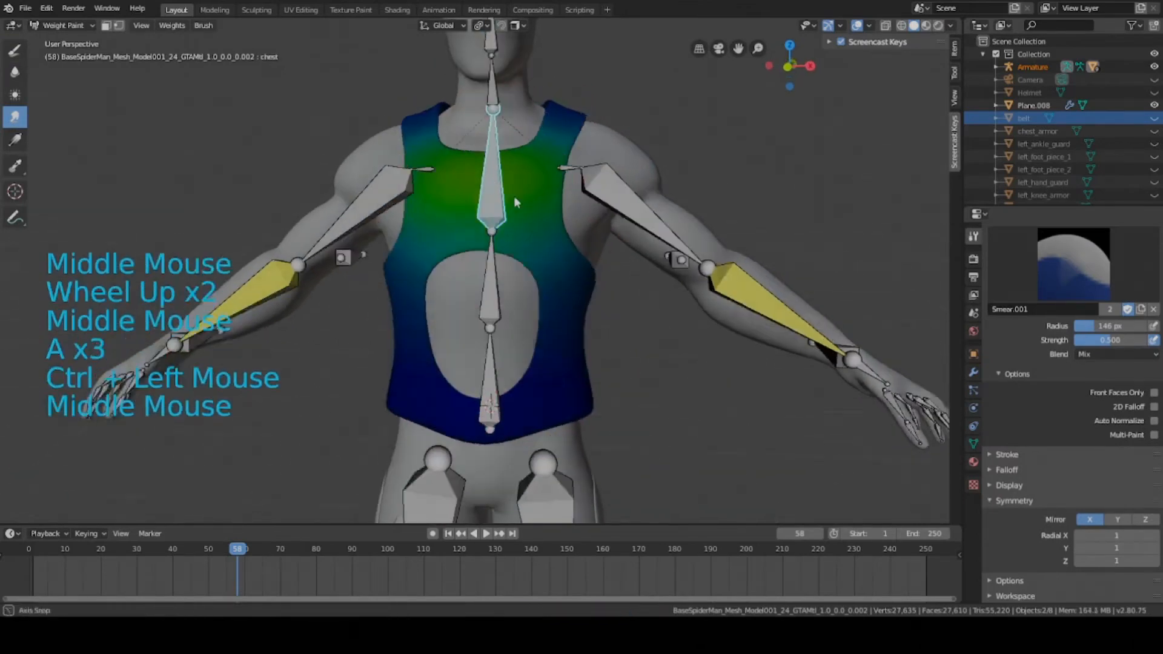
{"action": "key", "text": "ctrl+s"}
{"action": "scroll", "coordinate": [523, 202], "scroll_direction": "down", "scroll_amount": 2}
{"action": "scroll", "coordinate": [528, 205], "scroll_direction": "up", "scroll_amount": 3}
Test-rotate the chest bone from several angles and examine the armor's deformation, cancelling each rotation
{"action": "key", "text": "r"}
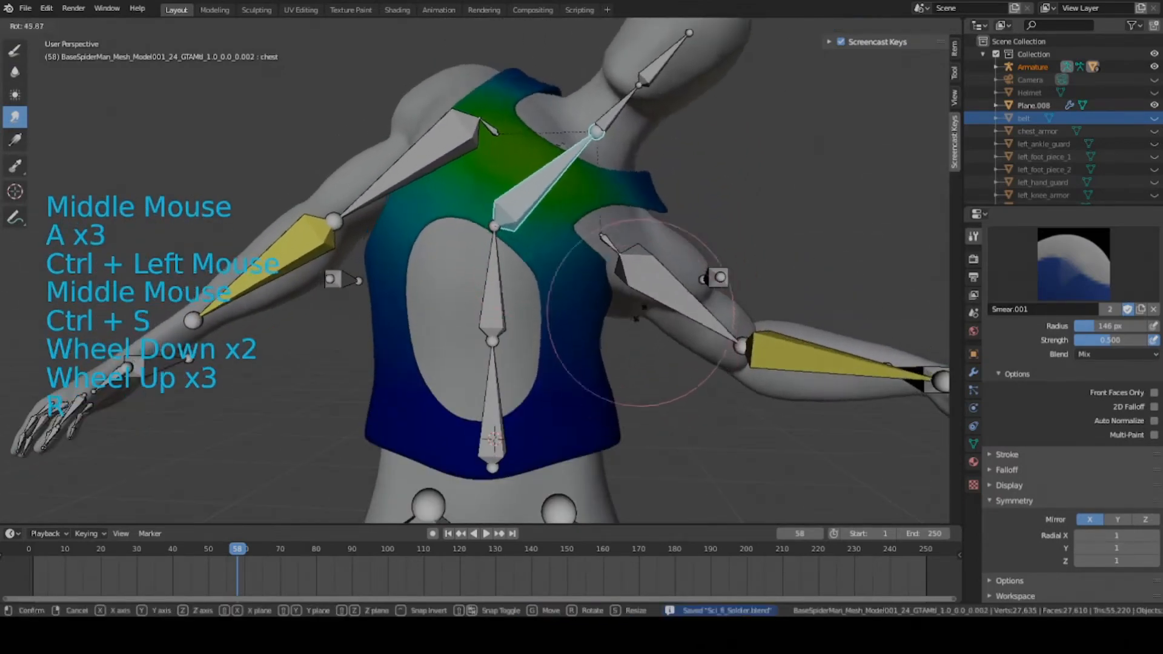
{"action": "right_click", "coordinate": [675, 259]}
{"action": "middle_click_drag", "start_coordinate": [678, 256], "coordinate": [683, 250]}
{"action": "key", "text": "r"}
{"action": "right_click", "coordinate": [630, 361]}
{"action": "middle_click_drag", "start_coordinate": [667, 325], "coordinate": [579, 308]}
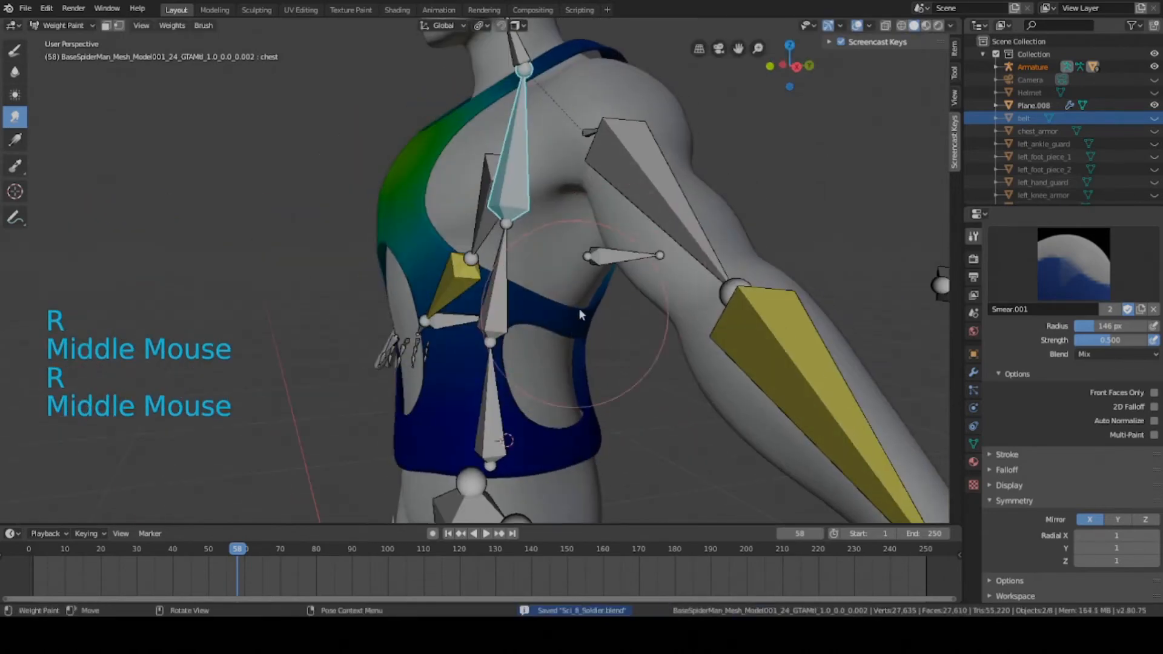
{"action": "key", "text": "r"}
{"action": "right_click", "coordinate": [606, 358]}
Rotate the chest bone 26.7° about the global Y axis
{"action": "middle_click_drag", "start_coordinate": [606, 358], "coordinate": [477, 290]}
{"action": "key", "text": "r"}
{"action": "left_click", "coordinate": [662, 351]}
Smear the chest bone's weights downward across the armor's back and side in the bent pose
{"action": "scroll", "coordinate": [566, 260], "scroll_direction": "up", "scroll_amount": 5}
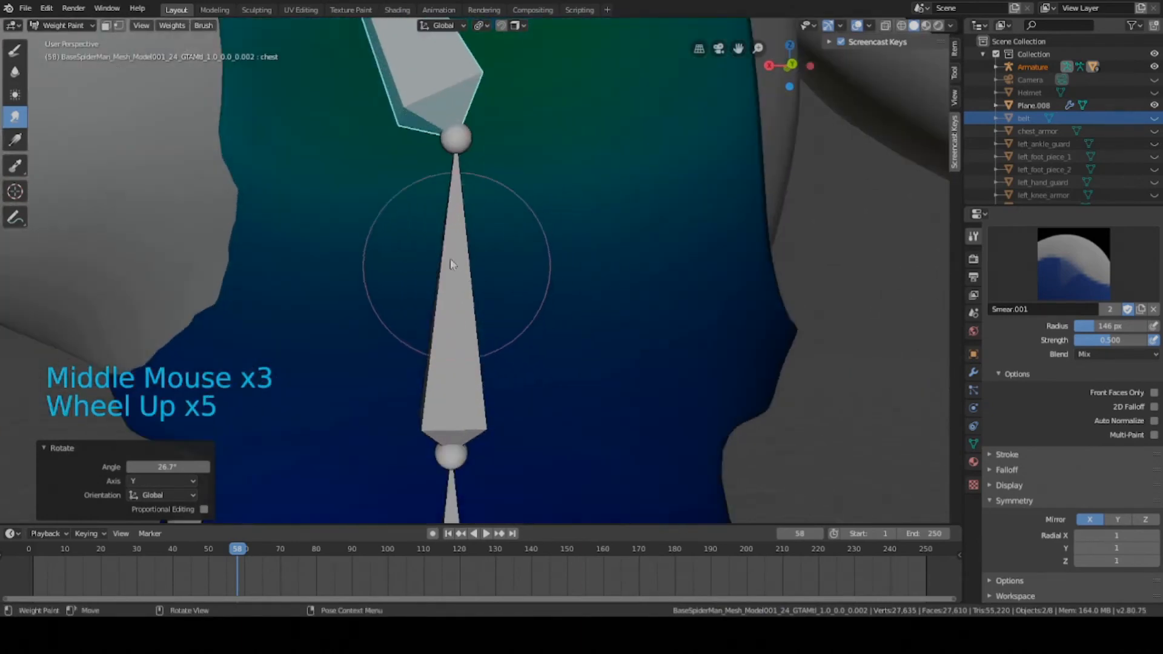
{"action": "left_click", "coordinate": [376, 208]}
{"action": "left_click_drag", "start_coordinate": [378, 210], "coordinate": [355, 285]}
{"action": "scroll", "coordinate": [443, 256], "scroll_direction": "down", "scroll_amount": 2}
{"action": "middle_click_drag", "start_coordinate": [443, 256], "coordinate": [555, 252]}
{"action": "left_click_drag", "start_coordinate": [561, 223], "coordinate": [559, 245]}
{"action": "left_click", "coordinate": [467, 185]}
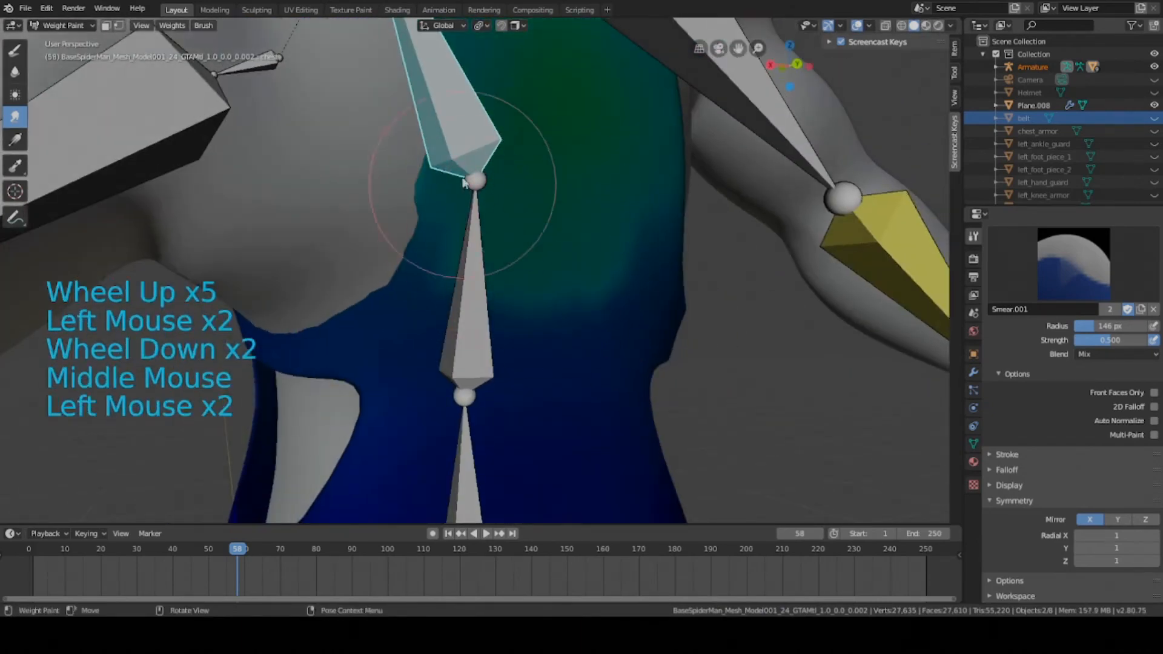
{"action": "left_click_drag", "start_coordinate": [466, 185], "coordinate": [464, 224]}
{"action": "mouse_move", "coordinate": [465, 212]}
{"action": "left_mouse_down"}
{"action": "mouse_move", "coordinate": [464, 259]}
{"action": "mouse_move", "coordinate": [384, 318]}
{"action": "mouse_move", "coordinate": [438, 254]}
{"action": "mouse_move", "coordinate": [384, 320]}
{"action": "left_mouse_up"}
{"action": "middle_click_drag", "start_coordinate": [382, 320], "coordinate": [487, 253]}
{"action": "left_click", "coordinate": [282, 151]}
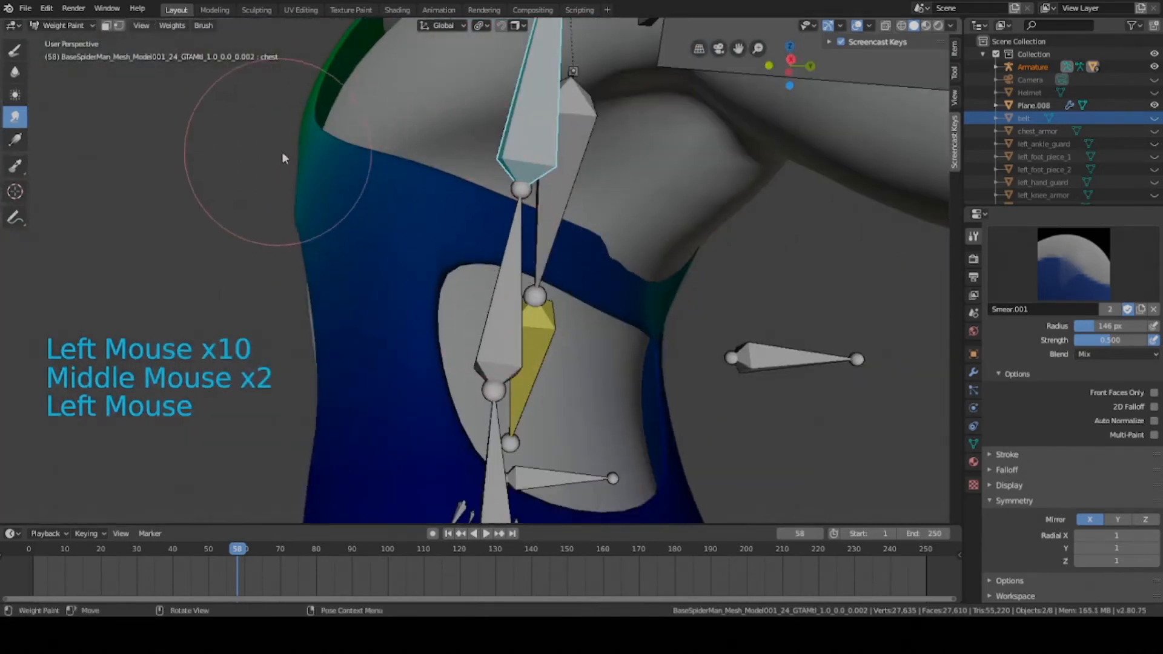
Undo the chest-bone weight smears made in the bent pose
{"action": "mouse_move", "coordinate": [282, 151]}
{"action": "middle_mouse_down"}
{"action": "mouse_move", "coordinate": [450, 247]}
{"action": "mouse_move", "coordinate": [586, 263]}
{"action": "middle_mouse_up"}
{"action": "scroll", "coordinate": [507, 253], "scroll_direction": "down", "scroll_amount": 4}
{"action": "key", "text": "ctrl+z"}
{"action": "key", "text": "ctrl+z"}
{"action": "key", "text": "ctrl+z"}
{"action": "key", "text": "ctrl+z"}
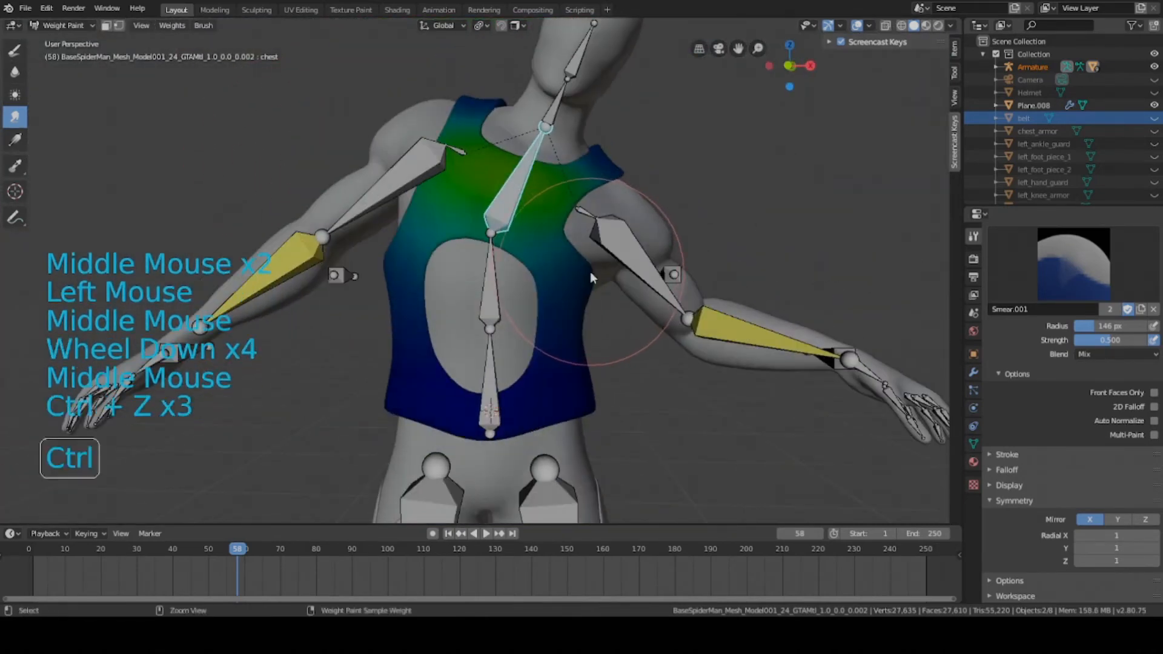
{"action": "key", "text": "ctrl+z"}
{"action": "key", "text": "ctrl+z"}
{"action": "key", "text": "ctrl+z"}
{"action": "key", "text": "ctrl+z"}
{"action": "key", "text": "ctrl+z"}
{"action": "key", "text": "ctrl+z"}
{"action": "key", "text": "ctrl+z"}
{"action": "key", "text": "ctrl+z"}
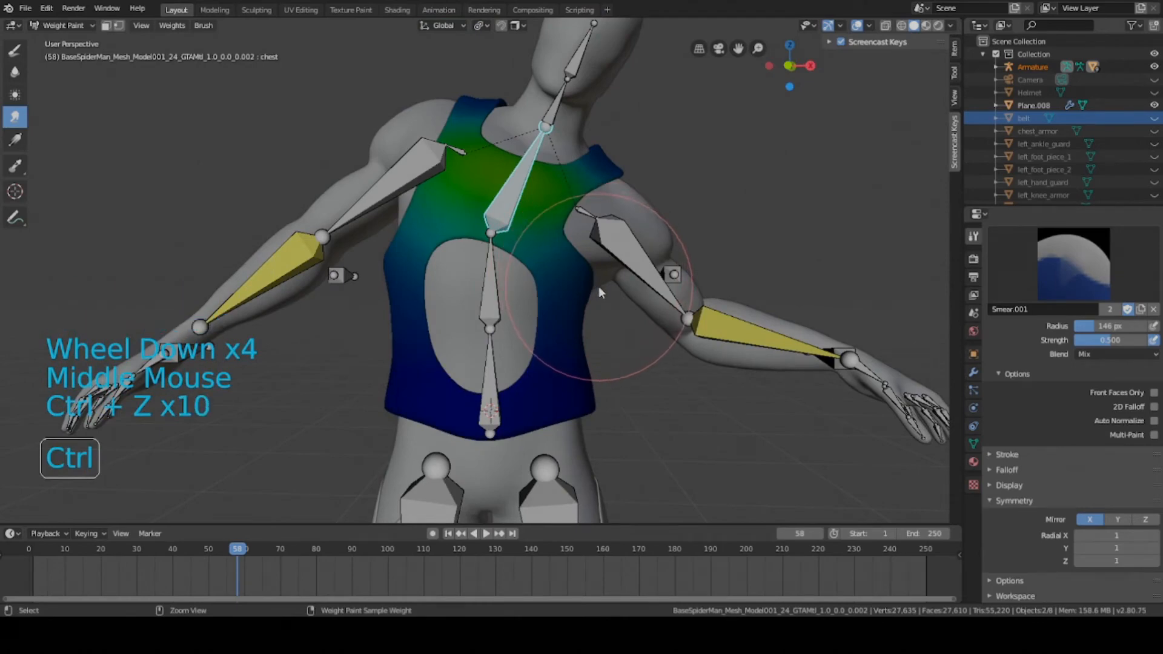
Clear the chest bone's rotation and smear its weights along the armor's underarm band
{"action": "key", "text": "alt+r"}
{"action": "mouse_move", "coordinate": [538, 220]}
{"action": "middle_mouse_down"}
{"action": "mouse_move", "coordinate": [521, 234]}
{"action": "mouse_move", "coordinate": [528, 222]}
{"action": "middle_mouse_up"}
{"action": "scroll", "coordinate": [521, 234], "scroll_direction": "up", "scroll_amount": 3}
{"action": "left_click", "coordinate": [569, 255]}
{"action": "left_click", "coordinate": [603, 286]}
{"action": "left_click", "coordinate": [602, 286]}
{"action": "middle_click_drag", "start_coordinate": [602, 286], "coordinate": [583, 252]}
{"action": "left_click", "coordinate": [618, 260]}
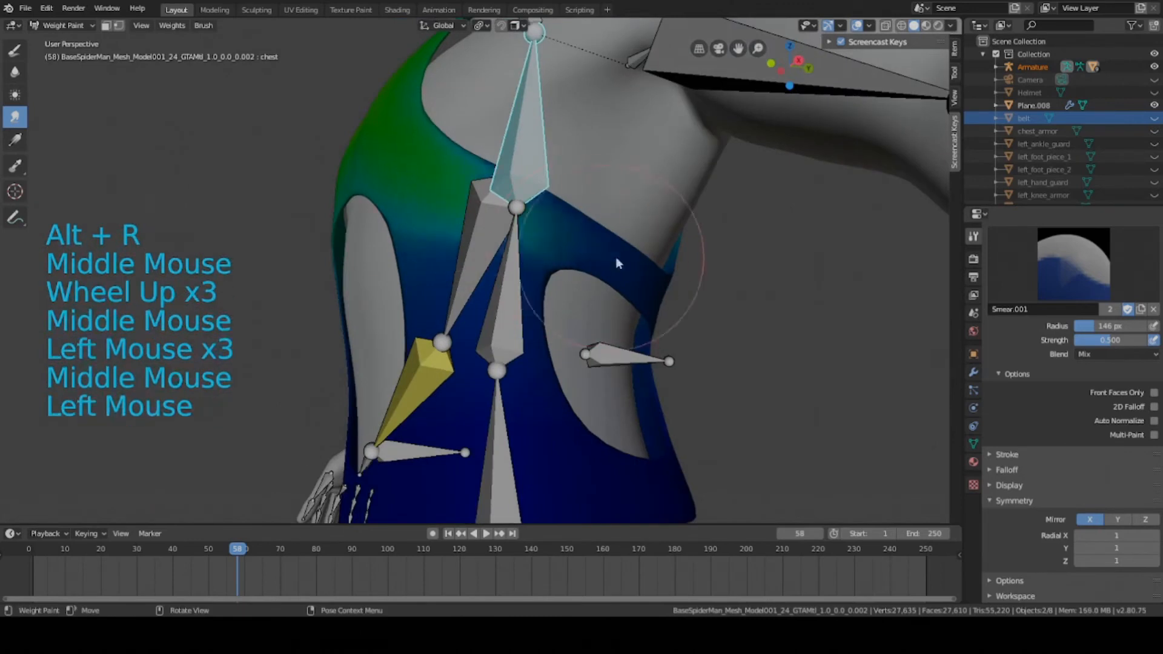
{"action": "left_click", "coordinate": [597, 252]}
Smear the chest bone's weights downward on the armor's side beside the front opening
{"action": "left_click_drag", "start_coordinate": [460, 220], "coordinate": [446, 233]}
{"action": "mouse_move", "coordinate": [444, 225]}
{"action": "left_mouse_down"}
{"action": "mouse_move", "coordinate": [431, 241]}
{"action": "mouse_move", "coordinate": [452, 249]}
{"action": "left_mouse_up"}
{"action": "mouse_move", "coordinate": [454, 236]}
{"action": "left_mouse_down"}
{"action": "mouse_move", "coordinate": [471, 261]}
{"action": "mouse_move", "coordinate": [510, 216]}
{"action": "mouse_move", "coordinate": [530, 215]}
{"action": "mouse_move", "coordinate": [444, 228]}
{"action": "mouse_move", "coordinate": [462, 260]}
{"action": "left_mouse_up"}
{"action": "left_click_drag", "start_coordinate": [450, 234], "coordinate": [458, 252]}
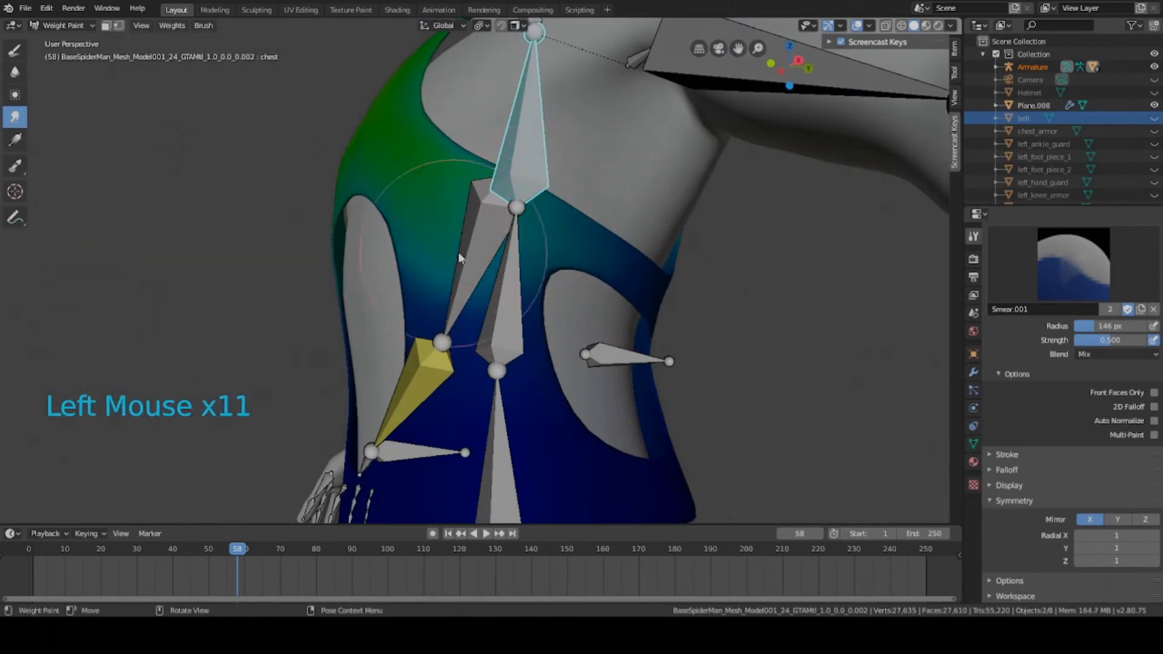
{"action": "left_click_drag", "start_coordinate": [476, 299], "coordinate": [426, 242]}
Smear the chest bone's weights down and outward across the armor's back
{"action": "mouse_move", "coordinate": [425, 241]}
{"action": "middle_mouse_down"}
{"action": "mouse_move", "coordinate": [489, 235]}
{"action": "mouse_move", "coordinate": [472, 245]}
{"action": "middle_mouse_up"}
{"action": "left_click_drag", "start_coordinate": [470, 246], "coordinate": [492, 243]}
{"action": "mouse_move", "coordinate": [466, 226]}
{"action": "left_mouse_down"}
{"action": "mouse_move", "coordinate": [405, 170]}
{"action": "mouse_move", "coordinate": [424, 289]}
{"action": "mouse_move", "coordinate": [461, 279]}
{"action": "mouse_move", "coordinate": [451, 301]}
{"action": "left_mouse_up"}
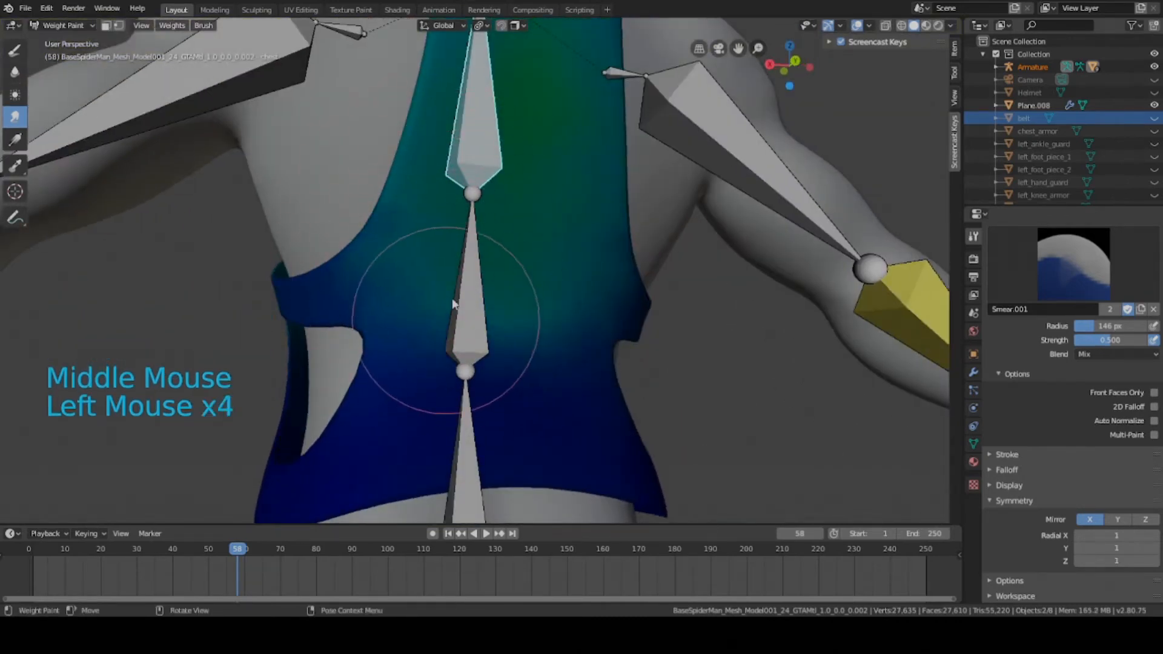
{"action": "left_click_drag", "start_coordinate": [381, 278], "coordinate": [328, 278]}
Rotate the chest bone -45.6° in the view plane and test the opposite bend to examine the armor
{"action": "mouse_move", "coordinate": [328, 278]}
{"action": "middle_mouse_down"}
{"action": "mouse_move", "coordinate": [495, 263]}
{"action": "mouse_move", "coordinate": [638, 294]}
{"action": "mouse_move", "coordinate": [580, 234]}
{"action": "mouse_move", "coordinate": [630, 267]}
{"action": "middle_mouse_up"}
{"action": "scroll", "coordinate": [495, 266], "scroll_direction": "down", "scroll_amount": 3}
{"action": "scroll", "coordinate": [639, 293], "scroll_direction": "down", "scroll_amount": 1}
{"action": "key", "text": "r"}
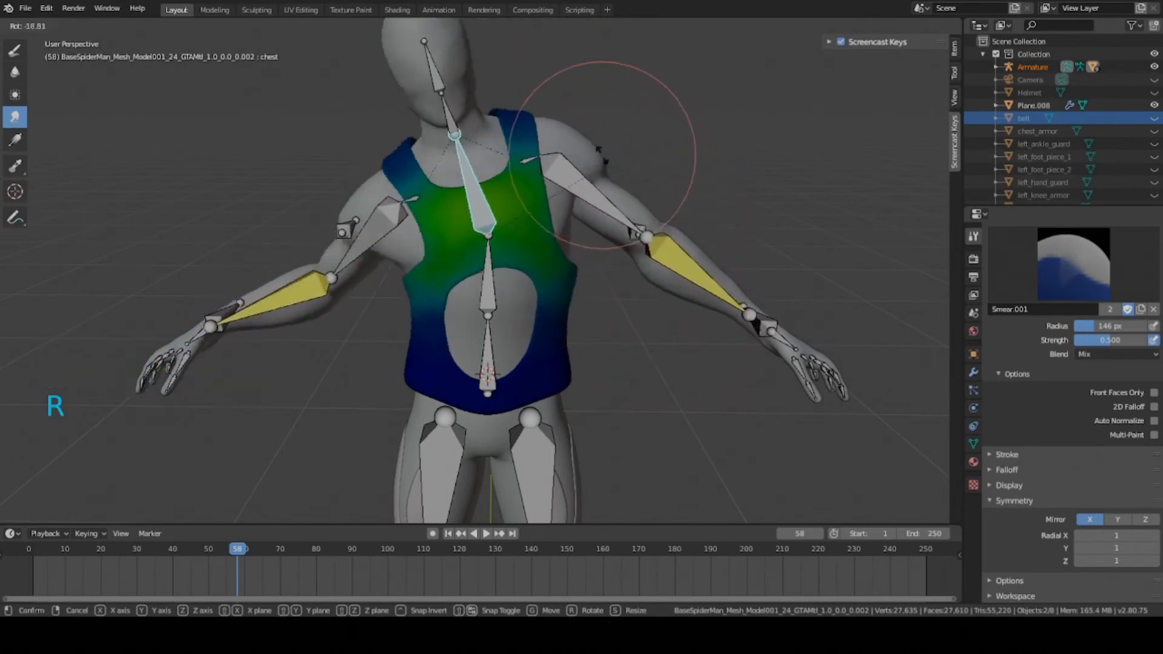
{"action": "left_click", "coordinate": [546, 143]}
{"action": "middle_click_drag", "start_coordinate": [545, 142], "coordinate": [695, 189]}
{"action": "key", "text": "r"}
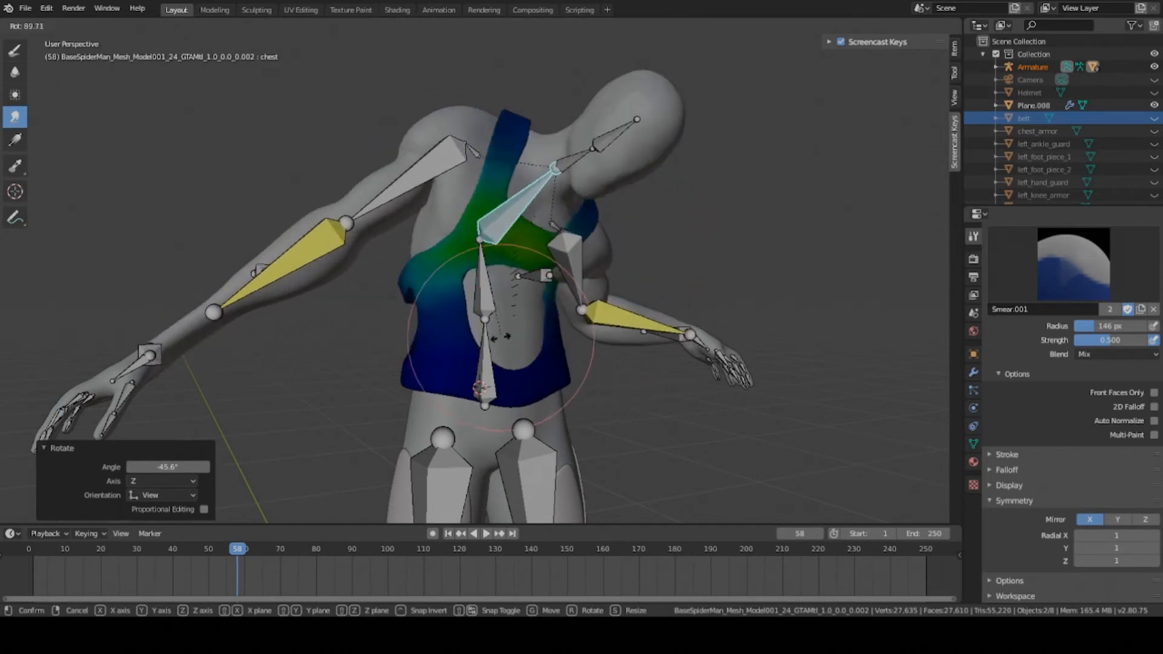
{"action": "key", "text": "Escape"}
Switch to the Draw brush, clear the chest bone's rotation and save the file
{"action": "left_click", "coordinate": [15, 54]}
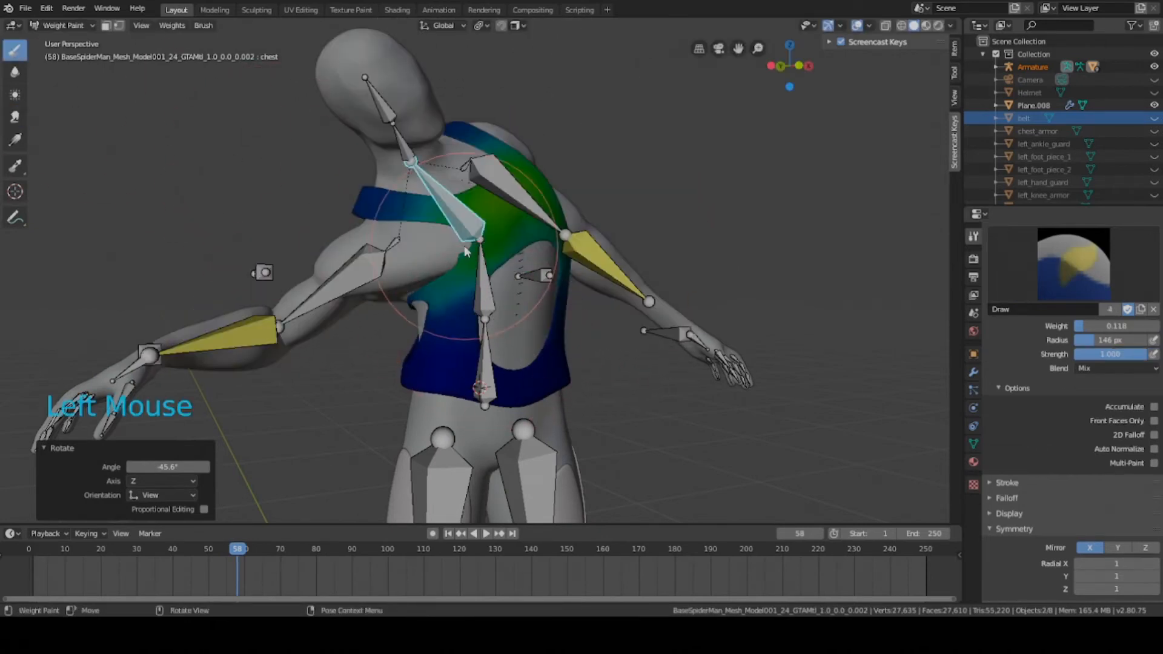
{"action": "key", "text": "alt+r"}
{"action": "key", "text": "ctrl+s"}
Paint the chest bone's influence on the armor's shoulder strap with the Draw brush at weight 0.037
{"action": "left_click_drag", "start_coordinate": [1130, 331], "coordinate": [1154, 331]}
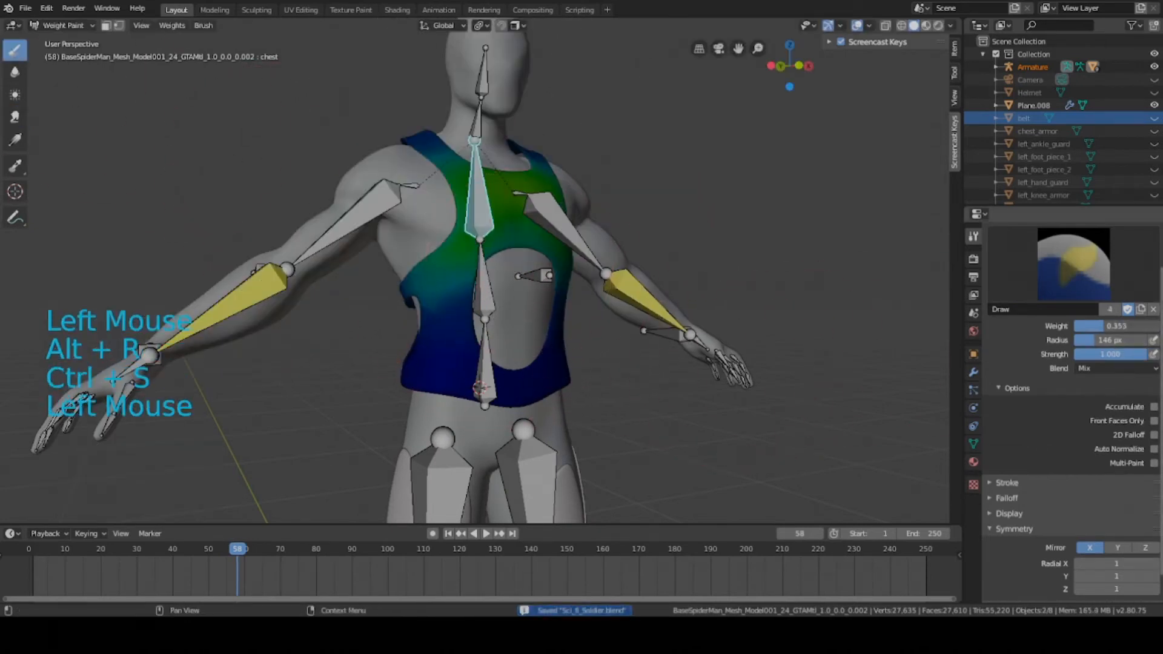
{"action": "scroll", "coordinate": [609, 245], "scroll_direction": "up", "scroll_amount": 3}
{"action": "middle_click_drag", "start_coordinate": [609, 245], "coordinate": [453, 223]}
{"action": "left_click", "coordinate": [383, 127]}
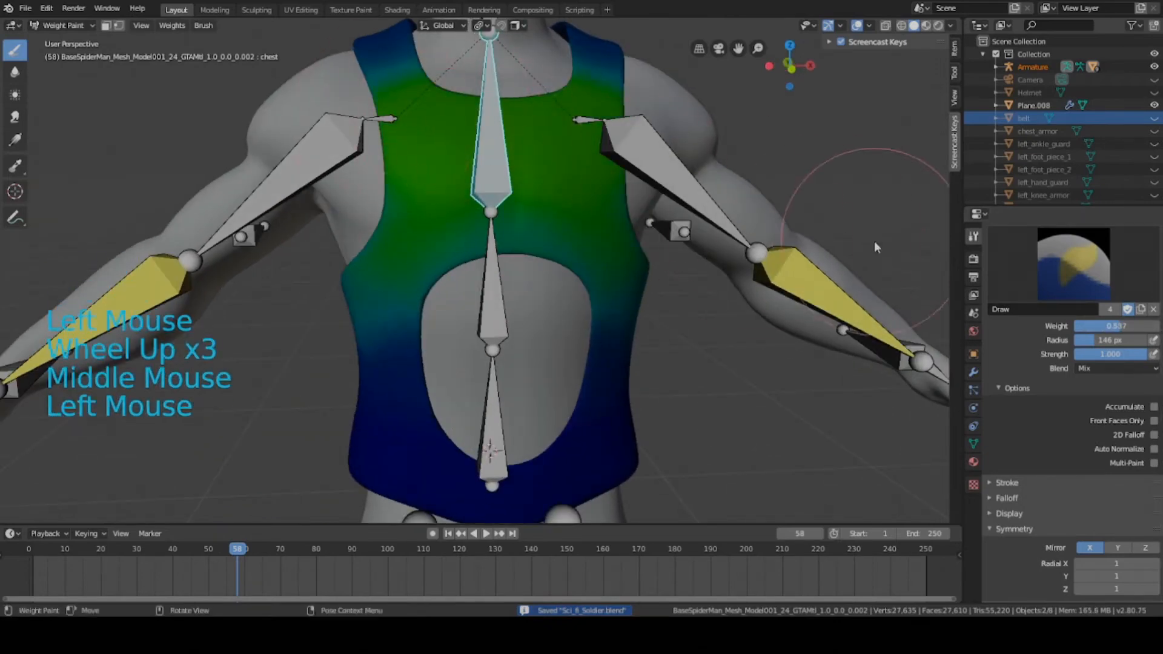
Try painting the armor's upper chest at weight 0.838 and test-bend the chest bone
{"action": "middle_click_drag", "start_coordinate": [442, 182], "coordinate": [514, 273], "text": "shift"}
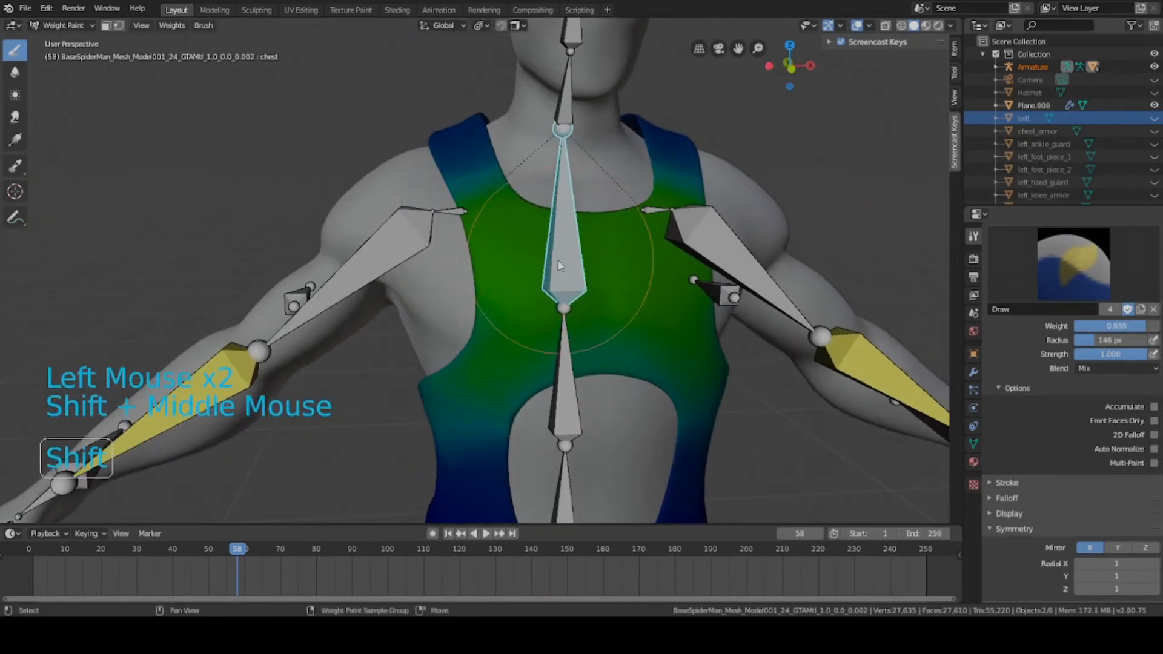
{"action": "mouse_move", "coordinate": [509, 267]}
{"action": "left_mouse_down"}
{"action": "mouse_move", "coordinate": [475, 188]}
{"action": "mouse_move", "coordinate": [541, 279]}
{"action": "left_mouse_up"}
{"action": "middle_click", "coordinate": [596, 274]}
{"action": "scroll", "coordinate": [596, 274], "scroll_direction": "down", "scroll_amount": 2}
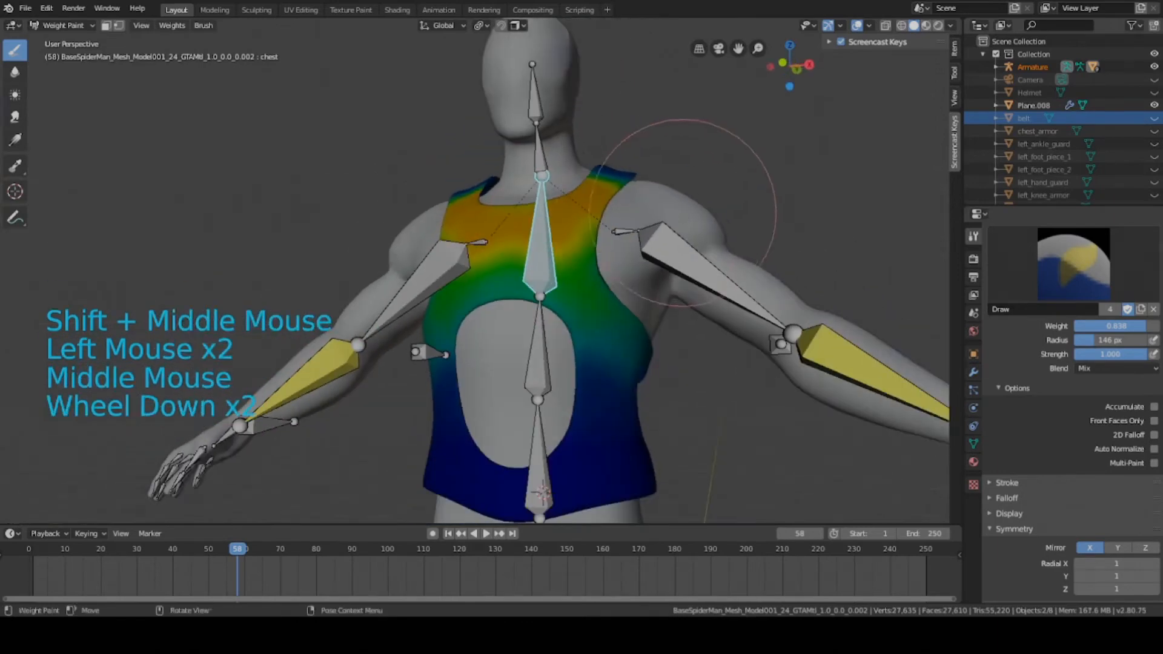
{"action": "key", "text": "r"}
{"action": "middle_click", "coordinate": [618, 339]}
{"action": "key", "text": "r"}
{"action": "right_click", "coordinate": [642, 385]}
Try painting weight 0.838 on more of the armor around the torso and test-bend the chest bone again
{"action": "mouse_move", "coordinate": [643, 385]}
{"action": "middle_mouse_down"}
{"action": "mouse_move", "coordinate": [595, 325]}
{"action": "mouse_move", "coordinate": [573, 324]}
{"action": "mouse_move", "coordinate": [630, 323]}
{"action": "mouse_move", "coordinate": [417, 294]}
{"action": "middle_mouse_up"}
{"action": "scroll", "coordinate": [595, 325], "scroll_direction": "down", "scroll_amount": 1}
{"action": "scroll", "coordinate": [594, 324], "scroll_direction": "up", "scroll_amount": 3}
{"action": "left_click", "coordinate": [630, 324]}
{"action": "left_click", "coordinate": [446, 336]}
{"action": "mouse_move", "coordinate": [417, 294]}
{"action": "left_mouse_down"}
{"action": "mouse_move", "coordinate": [314, 350]}
{"action": "mouse_move", "coordinate": [348, 190]}
{"action": "left_mouse_up"}
{"action": "scroll", "coordinate": [348, 190], "scroll_direction": "down", "scroll_amount": 2}
{"action": "mouse_move", "coordinate": [348, 190]}
{"action": "middle_mouse_down"}
{"action": "mouse_move", "coordinate": [508, 242]}
{"action": "mouse_move", "coordinate": [680, 269]}
{"action": "middle_mouse_up"}
{"action": "scroll", "coordinate": [680, 269], "scroll_direction": "down", "scroll_amount": 1}
{"action": "key", "text": "r"}
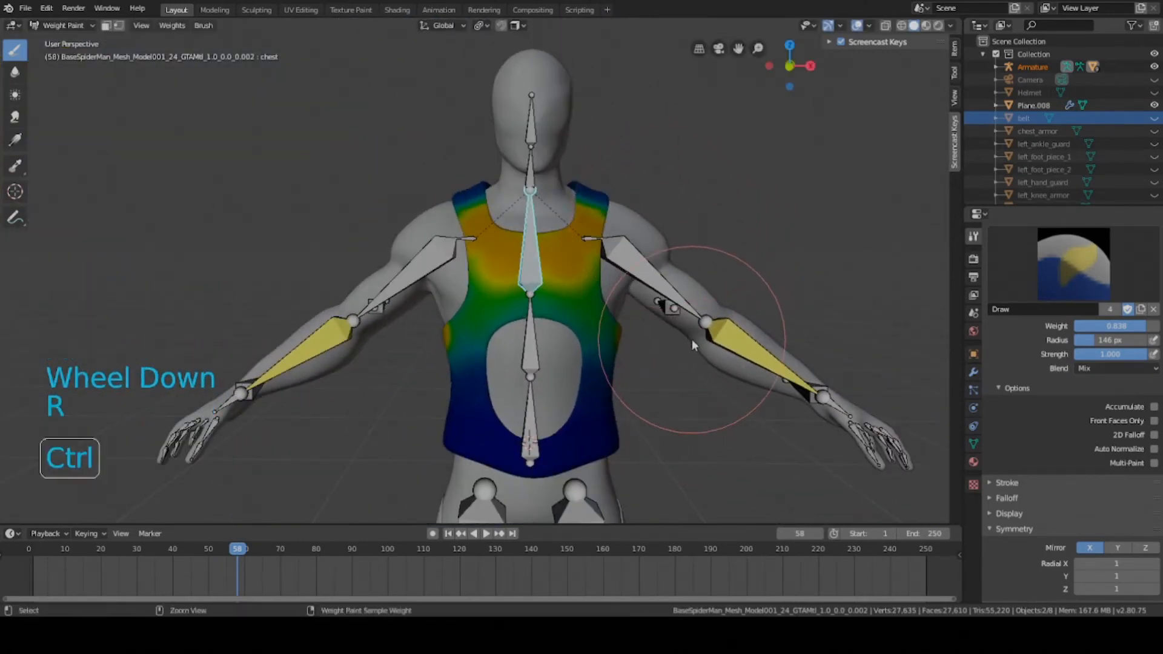
Undo the chest-bone strokes painted at weight 0.838
{"action": "key", "text": "ctrl+z"}
{"action": "key", "text": "ctrl+z"}
{"action": "key", "text": "ctrl+z"}
{"action": "key", "text": "ctrl+z"}
{"action": "key", "text": "ctrl+z"}
{"action": "key", "text": "ctrl+z"}
{"action": "key", "text": "ctrl+z"}
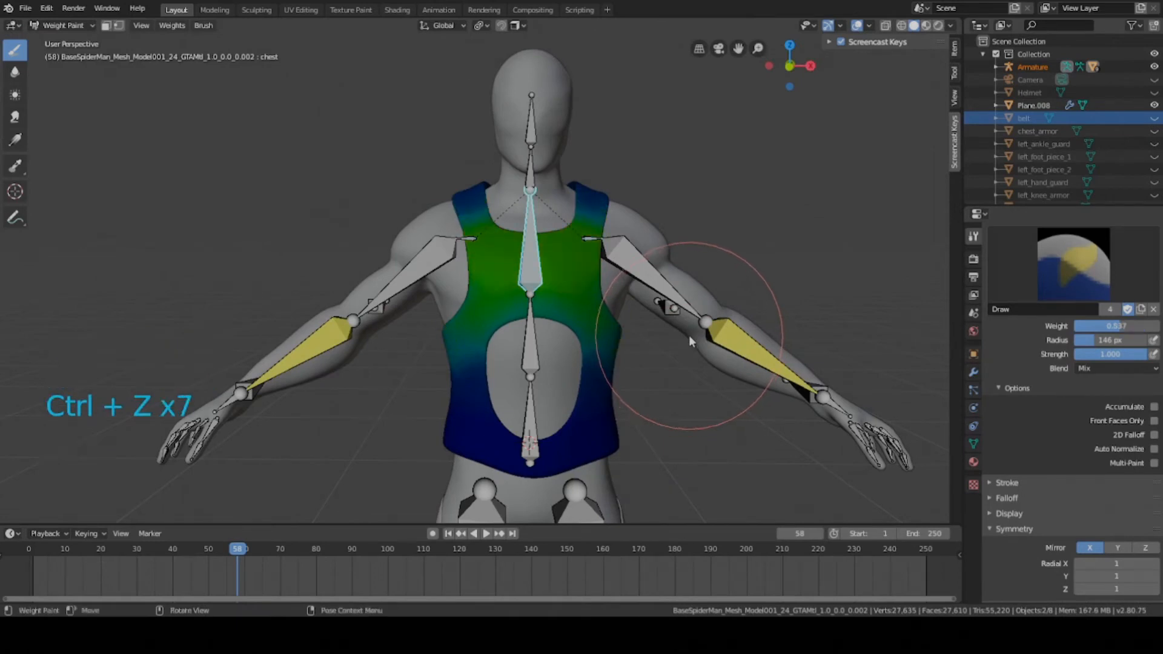
Paint the chest bone's influence at weight 0.228 over the armor's chest and around the torso
{"action": "scroll", "coordinate": [689, 335], "scroll_direction": "up", "scroll_amount": 3}
{"action": "left_click_drag", "start_coordinate": [1105, 326], "coordinate": [1105, 326]}
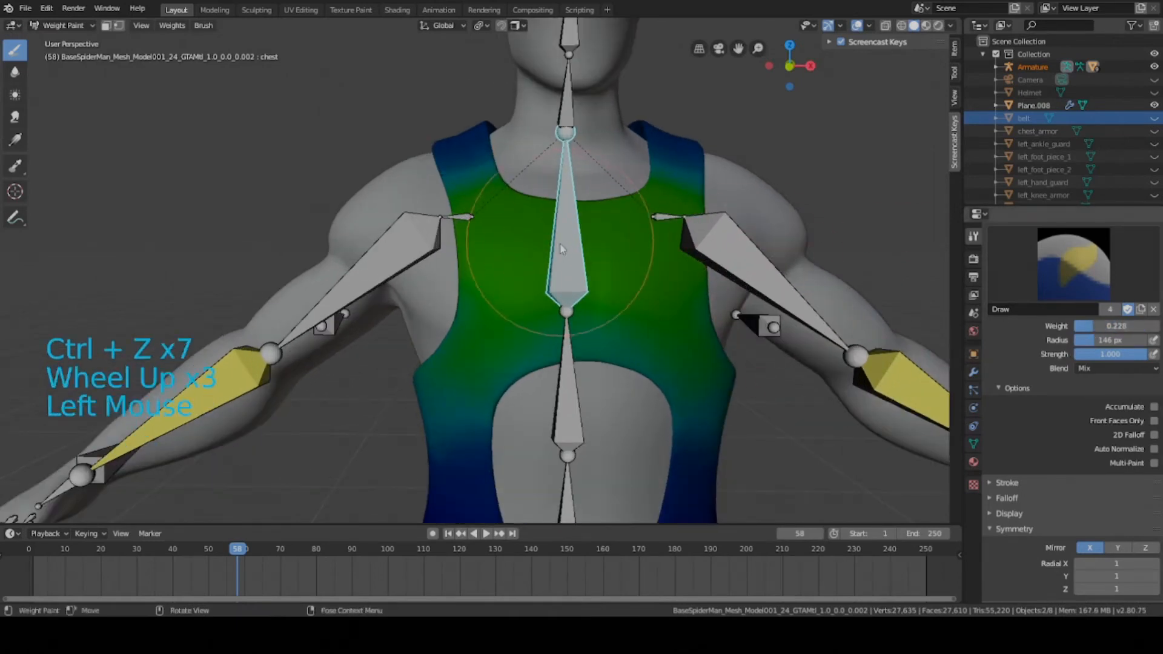
{"action": "mouse_move", "coordinate": [562, 249]}
{"action": "left_mouse_down"}
{"action": "mouse_move", "coordinate": [511, 249]}
{"action": "mouse_move", "coordinate": [503, 315]}
{"action": "left_mouse_up"}
{"action": "mouse_move", "coordinate": [503, 315]}
{"action": "middle_mouse_down"}
{"action": "mouse_move", "coordinate": [550, 283]}
{"action": "mouse_move", "coordinate": [540, 345]}
{"action": "middle_mouse_up"}
{"action": "left_click", "coordinate": [503, 358]}
{"action": "left_click_drag", "start_coordinate": [497, 363], "coordinate": [478, 376]}
{"action": "mouse_move", "coordinate": [478, 376]}
{"action": "middle_mouse_down"}
{"action": "mouse_move", "coordinate": [580, 344]}
{"action": "mouse_move", "coordinate": [511, 351]}
{"action": "mouse_move", "coordinate": [408, 324]}
{"action": "mouse_move", "coordinate": [663, 337]}
{"action": "mouse_move", "coordinate": [627, 333]}
{"action": "middle_mouse_up"}
{"action": "left_click", "coordinate": [446, 365]}
{"action": "left_click", "coordinate": [494, 361]}
{"action": "left_click", "coordinate": [538, 357]}
{"action": "left_click", "coordinate": [407, 328]}
Test-rotate the chest bone in the view plane to examine how the armor bends
{"action": "scroll", "coordinate": [457, 312], "scroll_direction": "down", "scroll_amount": 3}
{"action": "key", "text": "r"}
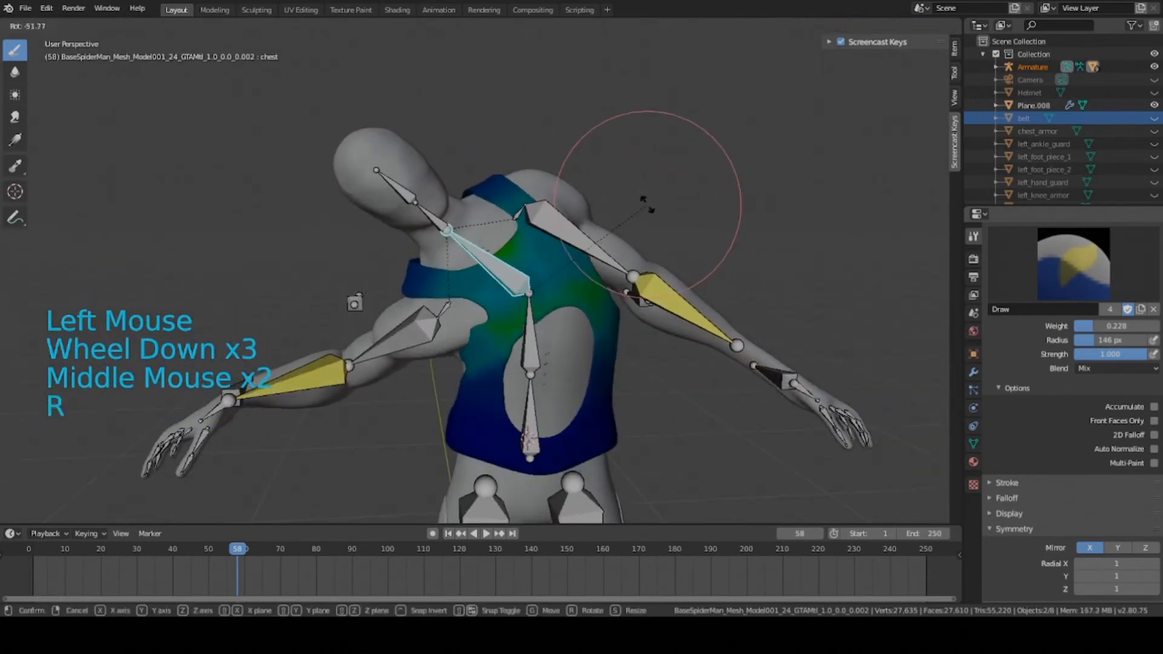
{"action": "right_click", "coordinate": [599, 407]}
{"action": "middle_click_drag", "start_coordinate": [600, 407], "coordinate": [567, 360]}
{"action": "scroll", "coordinate": [567, 365], "scroll_direction": "up", "scroll_amount": 2}
{"action": "key", "text": "r"}
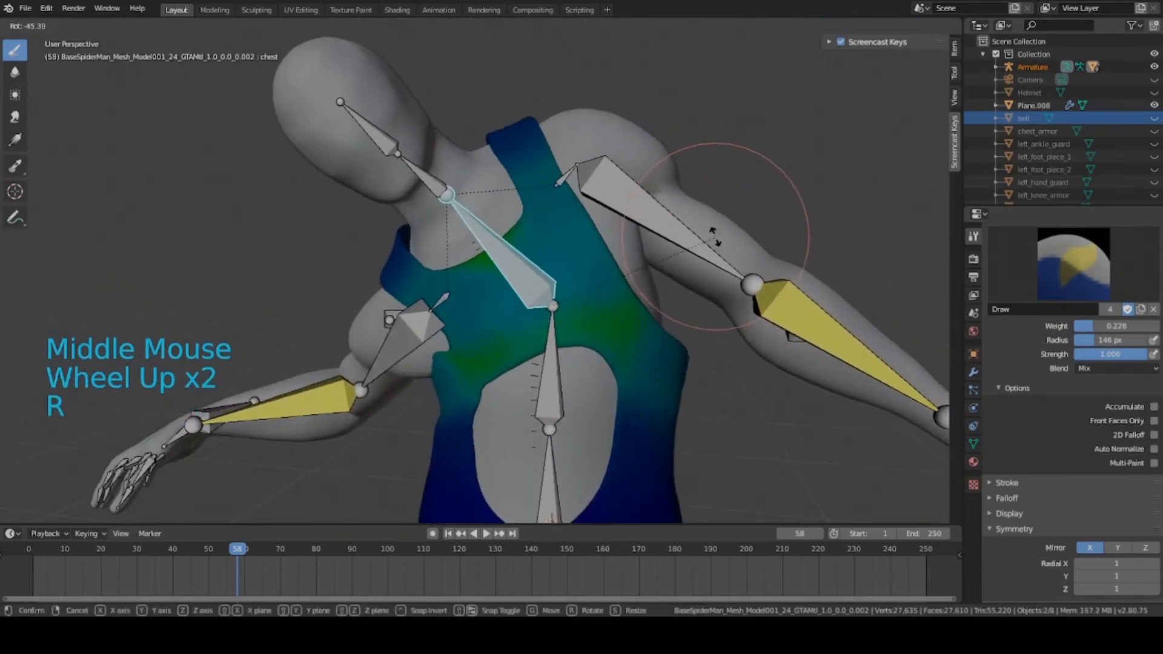
{"action": "right_click", "coordinate": [657, 277]}
Rotate the chest bone 36° in the view plane
{"action": "scroll", "coordinate": [657, 276], "scroll_direction": "up", "scroll_amount": 3}
{"action": "middle_click_drag", "start_coordinate": [657, 276], "coordinate": [667, 294]}
{"action": "scroll", "coordinate": [668, 294], "scroll_direction": "down", "scroll_amount": 3}
{"action": "key", "text": "r"}
{"action": "left_click", "coordinate": [725, 335]}
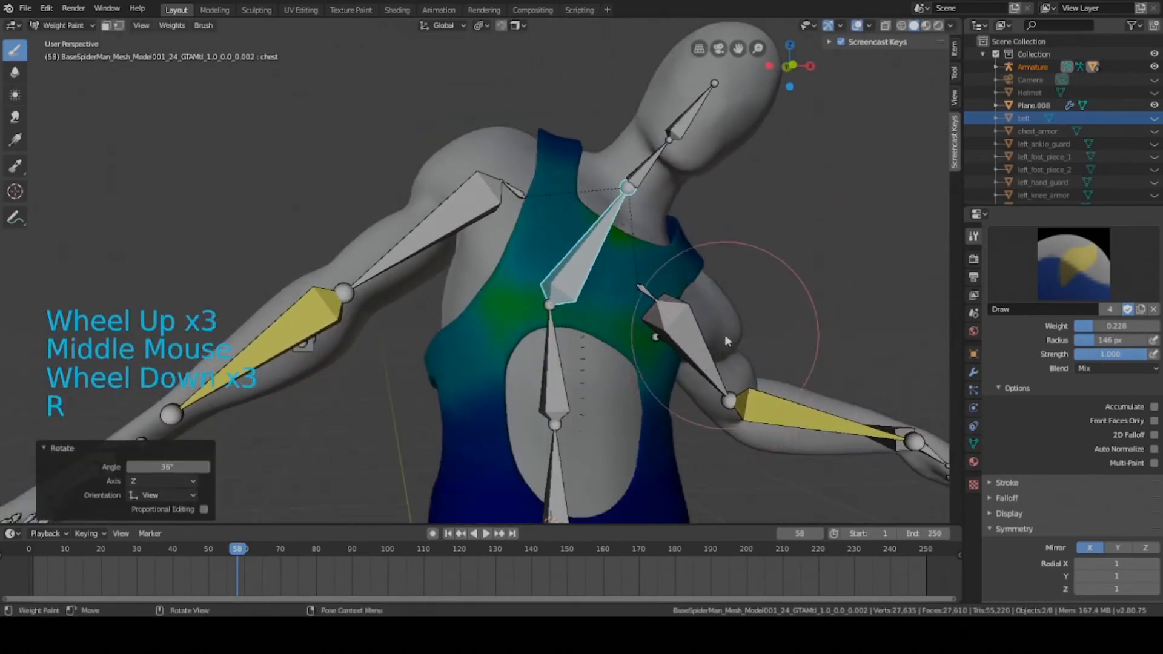
Test further bends of the chest bone from another angle and save the file
{"action": "scroll", "coordinate": [737, 275], "scroll_direction": "down", "scroll_amount": 3}
{"action": "mouse_move", "coordinate": [724, 335]}
{"action": "middle_mouse_down"}
{"action": "mouse_move", "coordinate": [736, 275]}
{"action": "mouse_move", "coordinate": [722, 298]}
{"action": "mouse_move", "coordinate": [536, 245]}
{"action": "middle_mouse_up"}
{"action": "key", "text": "r"}
{"action": "right_click", "coordinate": [700, 295]}
{"action": "key", "text": "r"}
{"action": "right_click", "coordinate": [709, 303]}
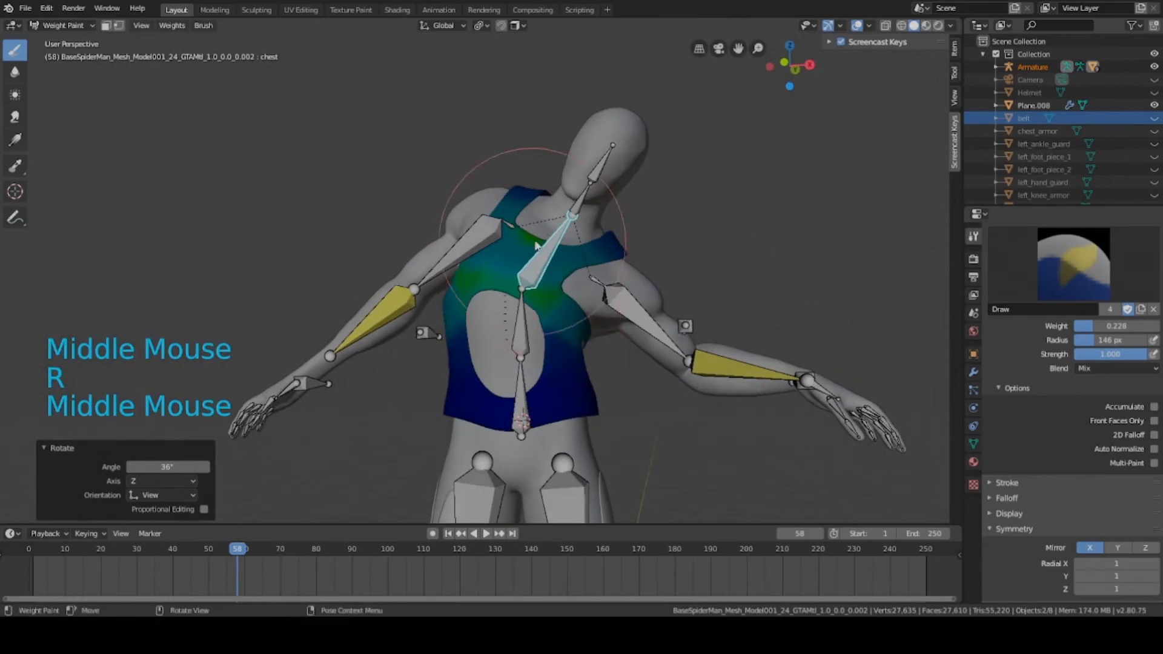
{"action": "key", "text": "ctrl+s"}
Try a chest-bone stroke at weight 0.228 on the armor's back and undo it
{"action": "middle_click_drag", "start_coordinate": [550, 297], "coordinate": [532, 363]}
{"action": "scroll", "coordinate": [667, 272], "scroll_direction": "down", "scroll_amount": 1}
{"action": "scroll", "coordinate": [667, 271], "scroll_direction": "up", "scroll_amount": 2}
{"action": "key", "text": "r"}
{"action": "scroll", "coordinate": [467, 337], "scroll_direction": "up", "scroll_amount": 5}
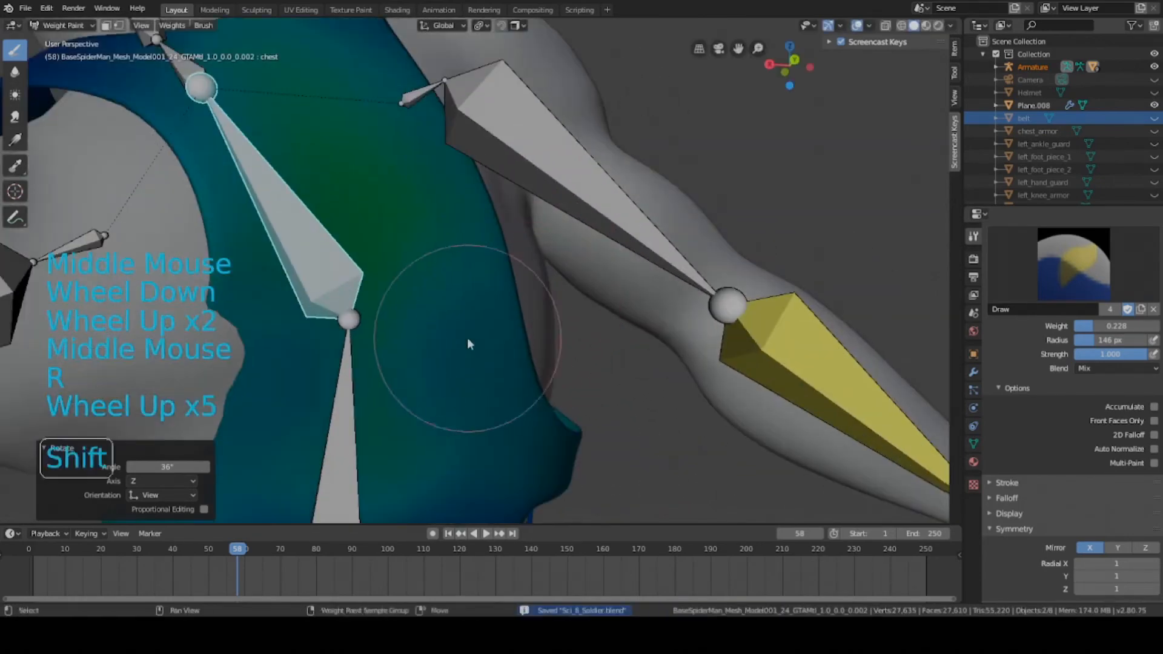
{"action": "middle_click_drag", "start_coordinate": [468, 337], "coordinate": [462, 335], "text": "shift"}
{"action": "left_click", "coordinate": [462, 335]}
{"action": "scroll", "coordinate": [467, 358], "scroll_direction": "down", "scroll_amount": 4}
{"action": "key", "text": "ctrl+z"}
Try a chest-bone stroke at weight 0.412 near the back's underarm edge and undo it
{"action": "scroll", "coordinate": [527, 387], "scroll_direction": "up", "scroll_amount": 2}
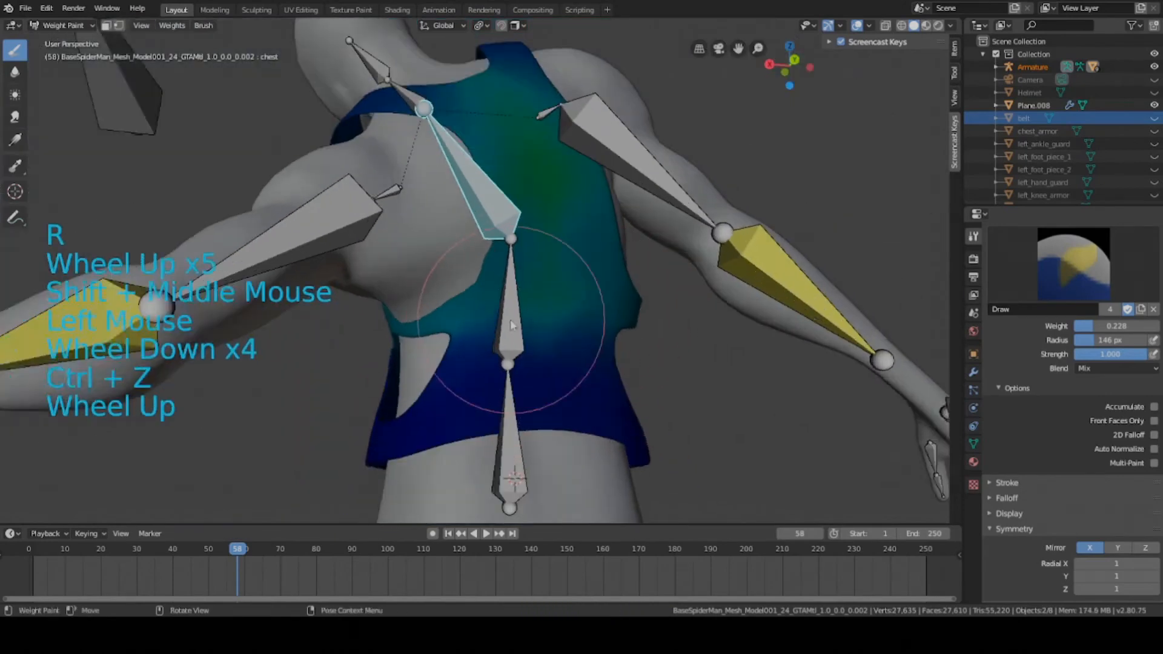
{"action": "left_click_drag", "start_coordinate": [1124, 327], "coordinate": [1142, 327]}
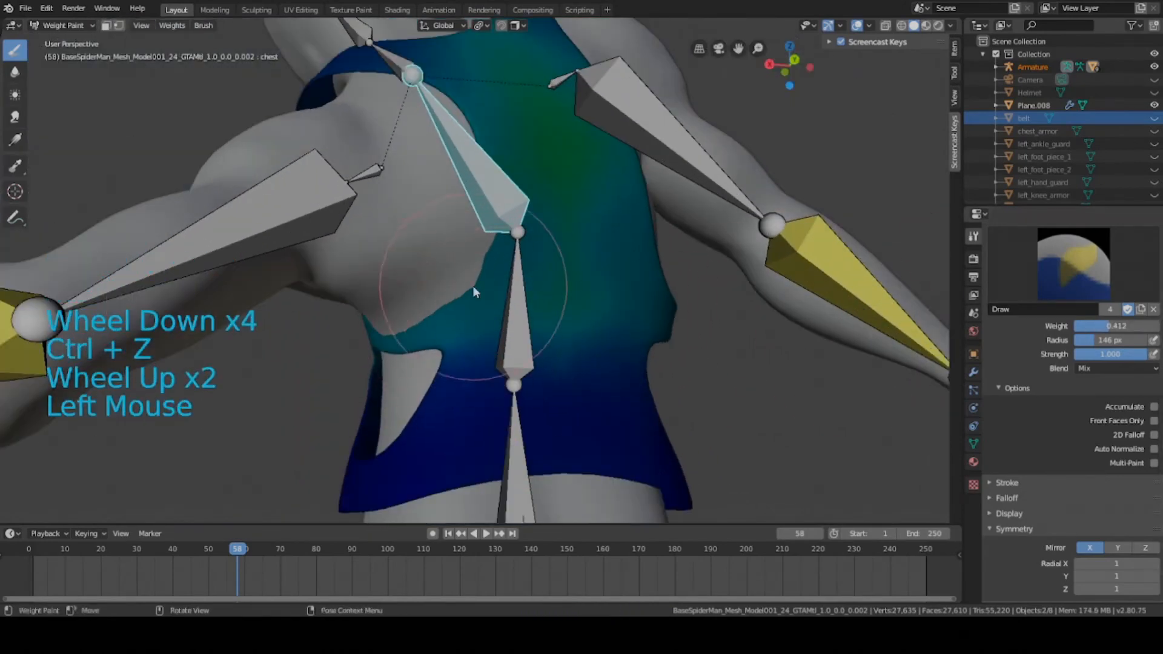
{"action": "left_click", "coordinate": [460, 302]}
{"action": "key", "text": "ctrl+z"}
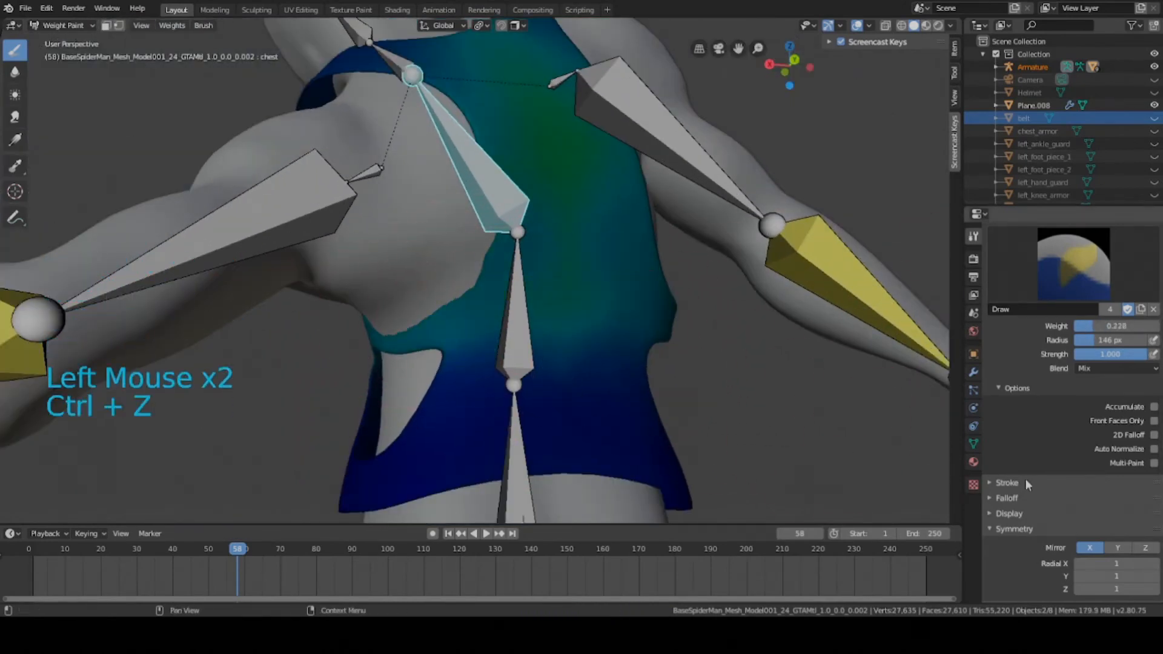
Turn off X mirroring for weight painting and save the file
{"action": "left_click", "coordinate": [1088, 547]}
{"action": "scroll", "coordinate": [412, 330], "scroll_direction": "up", "scroll_amount": 2}
{"action": "mouse_move", "coordinate": [405, 322]}
{"action": "middle_mouse_down"}
{"action": "mouse_move", "coordinate": [509, 337]}
{"action": "mouse_move", "coordinate": [400, 315]}
{"action": "middle_mouse_up"}
{"action": "key", "text": "ctrl+s"}
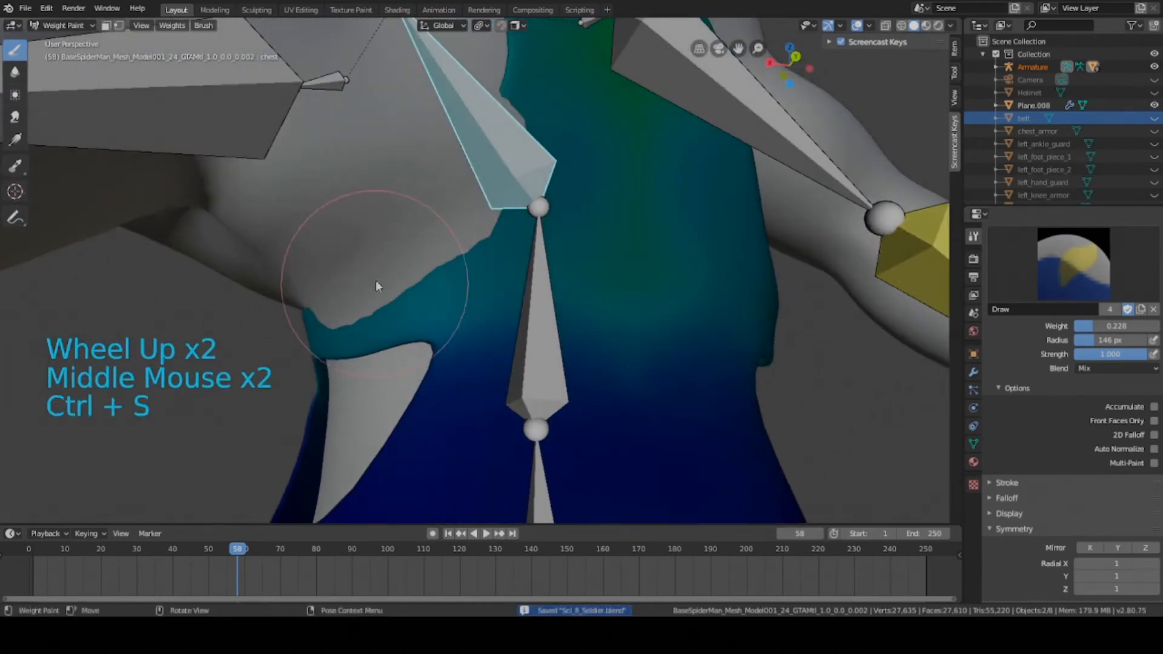
Try painting the underarm band on one side at weight 0.044 without mirroring
{"action": "left_click_drag", "start_coordinate": [1088, 329], "coordinate": [1074, 329]}
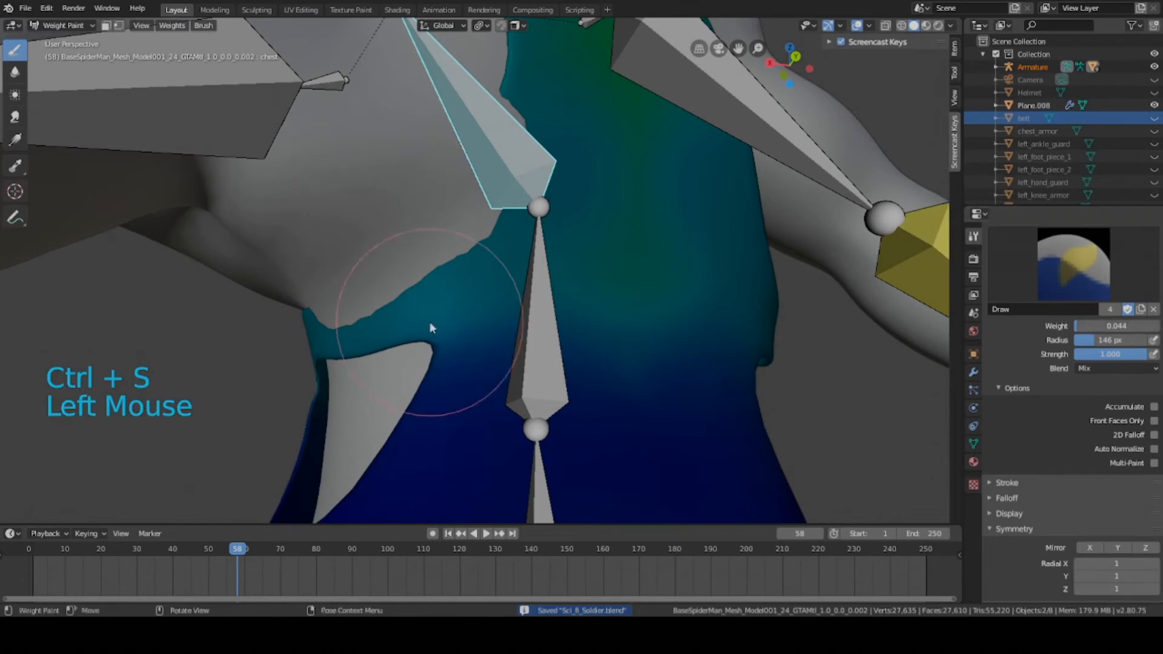
{"action": "left_click_drag", "start_coordinate": [371, 298], "coordinate": [340, 312]}
{"action": "left_click", "coordinate": [327, 309]}
{"action": "left_click", "coordinate": [316, 309]}
{"action": "left_click", "coordinate": [348, 307]}
{"action": "middle_click_drag", "start_coordinate": [466, 269], "coordinate": [489, 266]}
{"action": "left_click", "coordinate": [488, 267]}
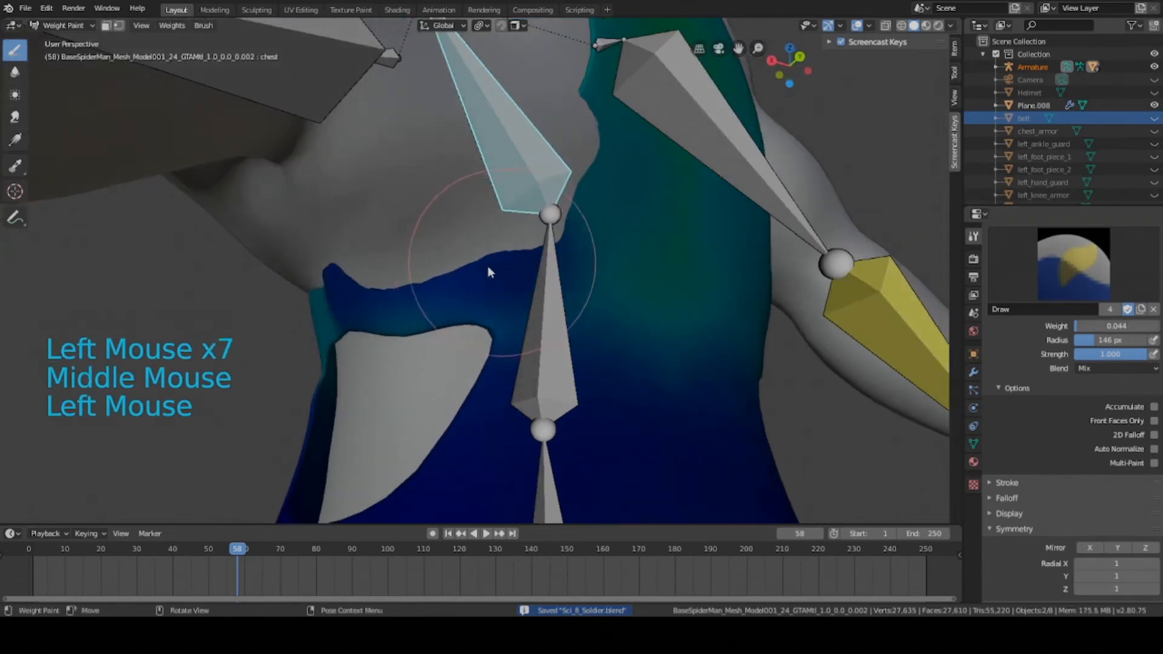
Extend the 0.044 strokes along the underarm band and test-bend the chest bone
{"action": "middle_click_drag", "start_coordinate": [402, 285], "coordinate": [485, 262]}
{"action": "left_click", "coordinate": [402, 274]}
{"action": "left_click", "coordinate": [397, 271]}
{"action": "middle_click_drag", "start_coordinate": [394, 269], "coordinate": [485, 285]}
{"action": "scroll", "coordinate": [519, 300], "scroll_direction": "down", "scroll_amount": 2}
{"action": "key", "text": "r"}
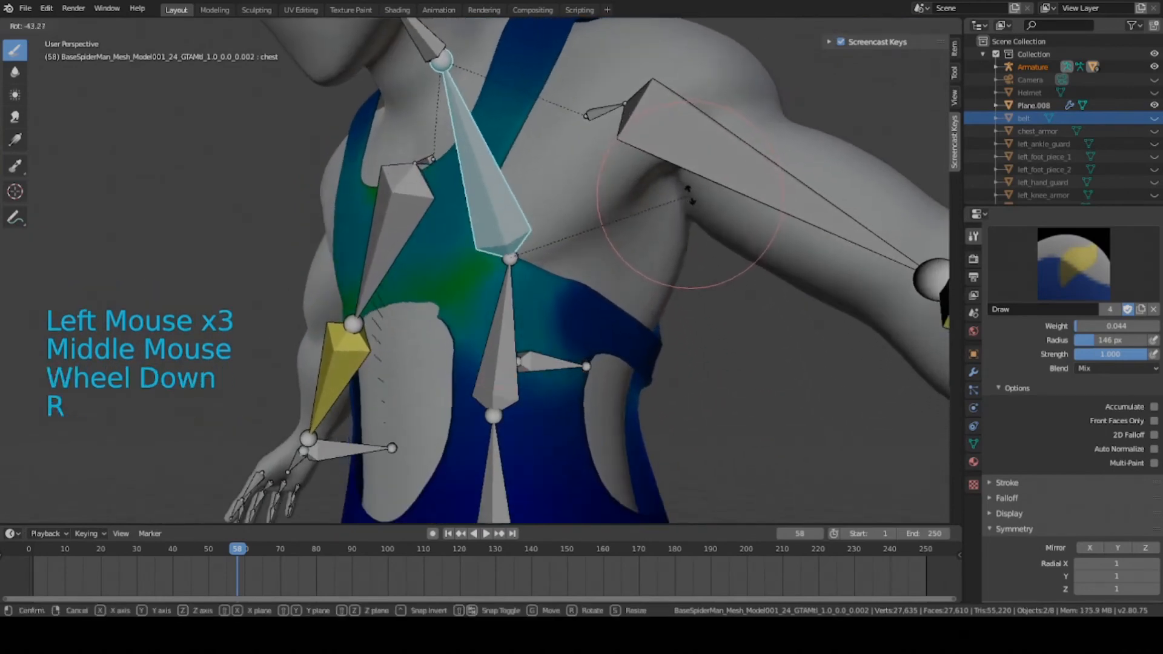
{"action": "right_click", "coordinate": [698, 386]}
Undo the underarm strokes at weight 0.044 and the mirroring change
{"action": "key", "text": "ctrl+z"}
{"action": "key", "text": "ctrl+z"}
{"action": "key", "text": "ctrl+z"}
{"action": "key", "text": "ctrl+z"}
{"action": "key", "text": "ctrl+z"}
{"action": "key", "text": "ctrl+z"}
{"action": "key", "text": "ctrl+z"}
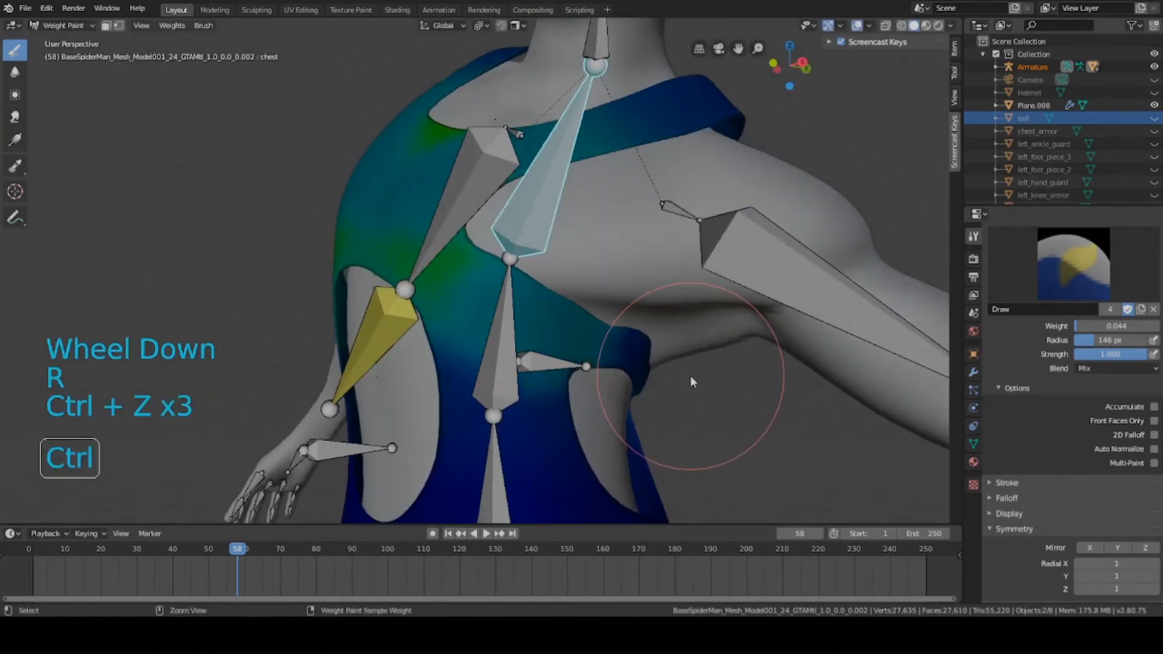
{"action": "middle_click_drag", "start_coordinate": [689, 375], "coordinate": [569, 335]}
{"action": "key", "text": "ctrl+z"}
{"action": "key", "text": "ctrl+z"}
{"action": "key", "text": "ctrl+z"}
{"action": "key", "text": "ctrl+z"}
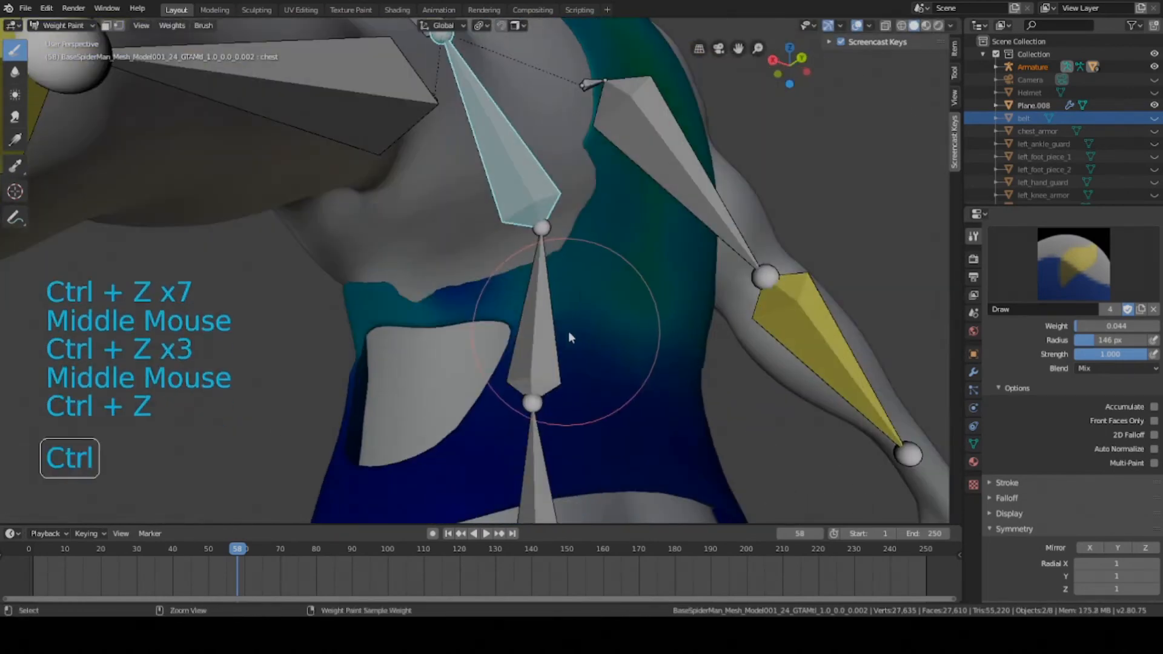
{"action": "key", "text": "ctrl+z"}
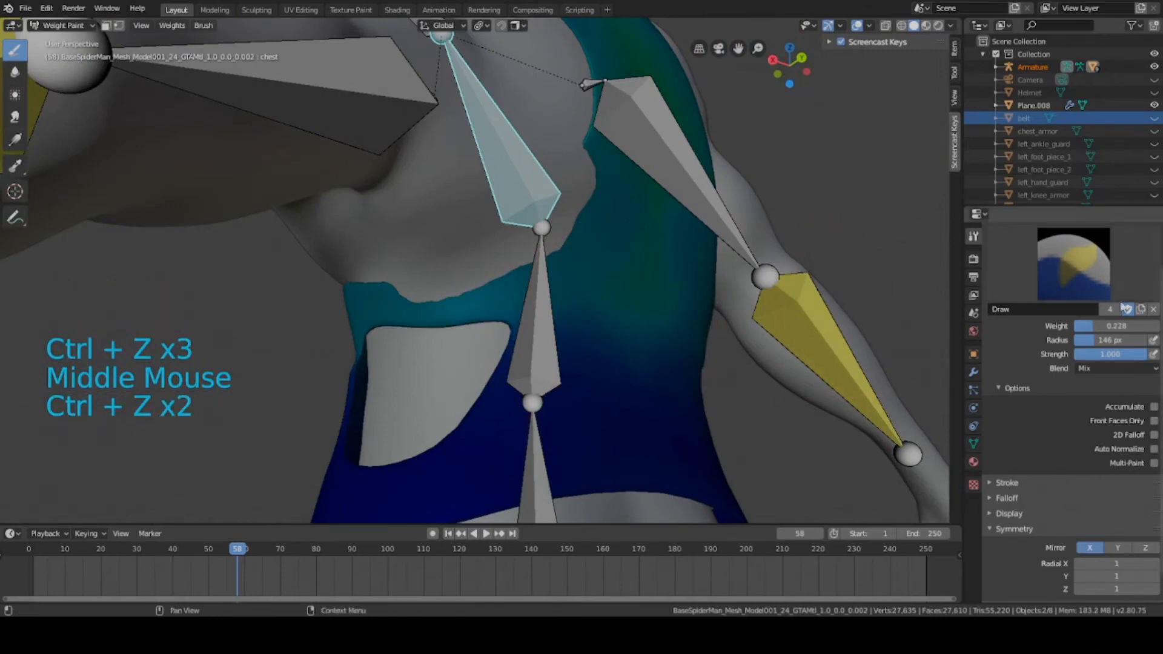
Paint the armor's underarm bands at weight 0.728 for the chest bone with X mirroring on
{"action": "left_click_drag", "start_coordinate": [1109, 326], "coordinate": [1129, 326]}
{"action": "left_click", "coordinate": [561, 282]}
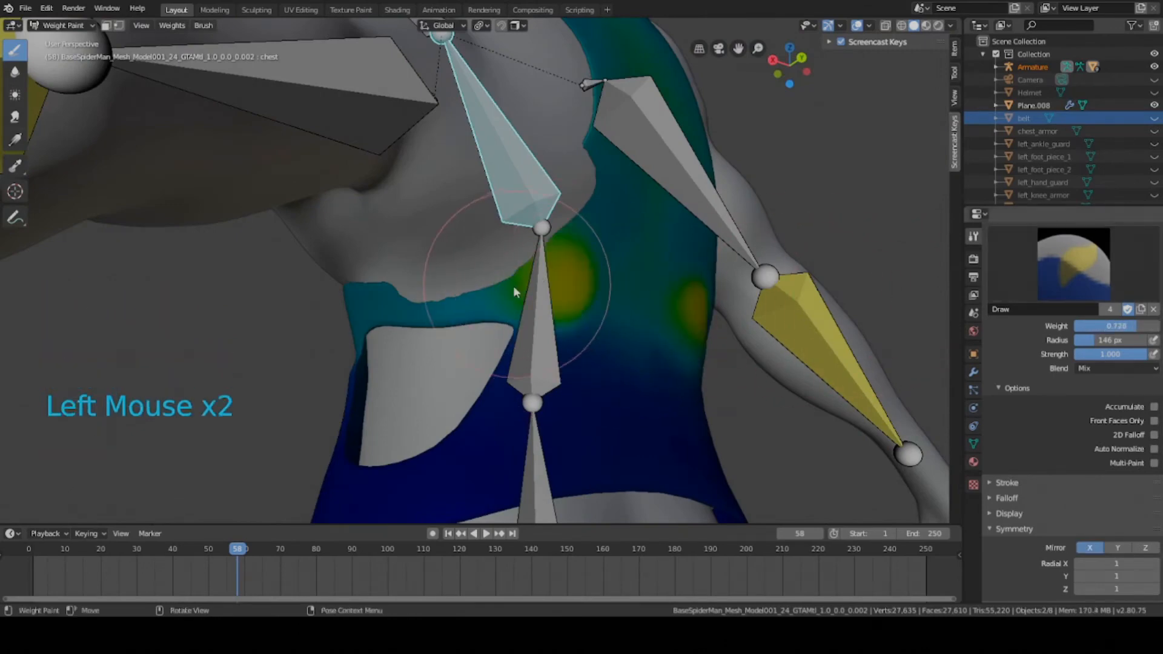
{"action": "left_click", "coordinate": [510, 288]}
{"action": "left_click", "coordinate": [405, 300]}
{"action": "left_click", "coordinate": [367, 298]}
{"action": "mouse_move", "coordinate": [463, 271]}
{"action": "middle_mouse_down"}
{"action": "mouse_move", "coordinate": [603, 281]}
{"action": "mouse_move", "coordinate": [721, 339]}
{"action": "middle_mouse_up"}
{"action": "left_click", "coordinate": [572, 309]}
Test-bend the chest bone and clear its rotation
{"action": "key", "text": "r"}
{"action": "right_click", "coordinate": [667, 194]}
{"action": "middle_click_drag", "start_coordinate": [667, 194], "coordinate": [706, 234]}
{"action": "scroll", "coordinate": [707, 235], "scroll_direction": "down", "scroll_amount": 4}
{"action": "key", "text": "alt+r"}
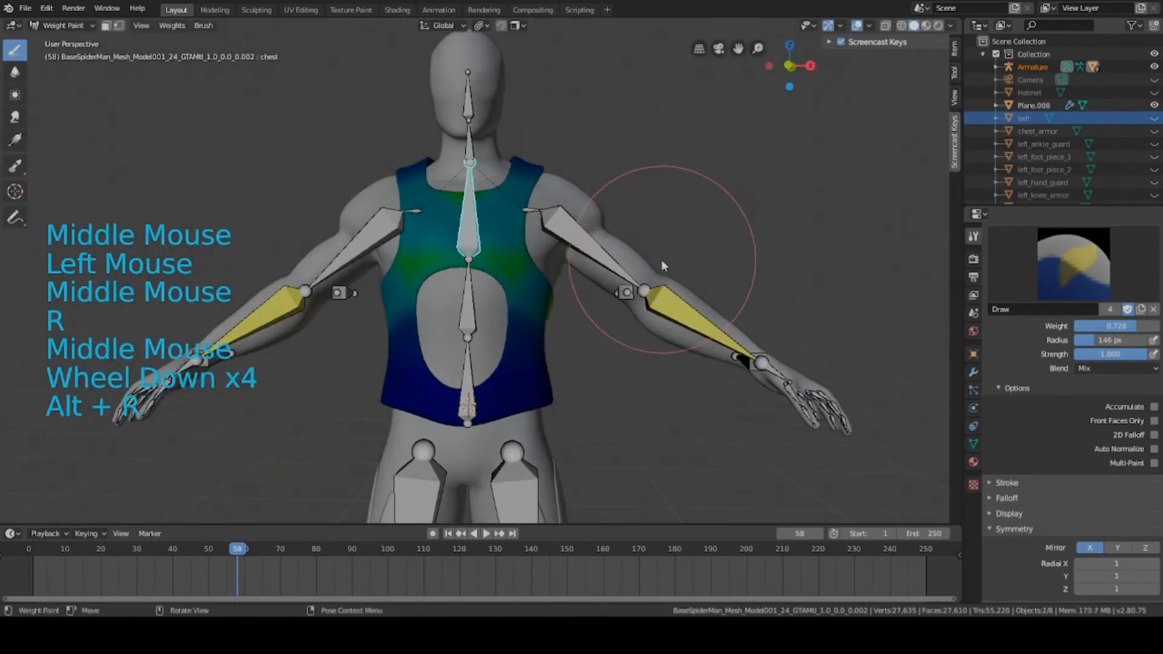
Save the file with the mirrored underarm weights
{"action": "key", "text": "a"}
{"action": "key", "text": "a"}
{"action": "key", "text": "a"}
{"action": "left_click", "coordinate": [626, 270], "text": "shift"}
{"action": "key", "text": "ctrl+s"}
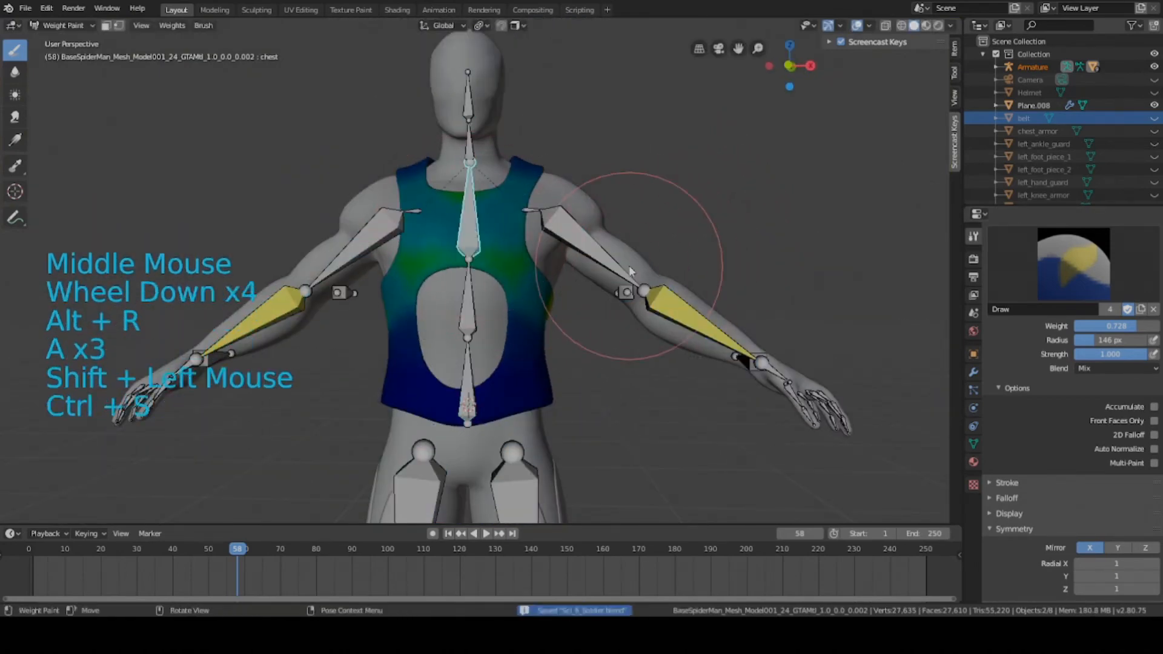
Paint the armor's upper front chest at weight 0.728 for the chest bone
{"action": "scroll", "coordinate": [526, 259], "scroll_direction": "up", "scroll_amount": 3}
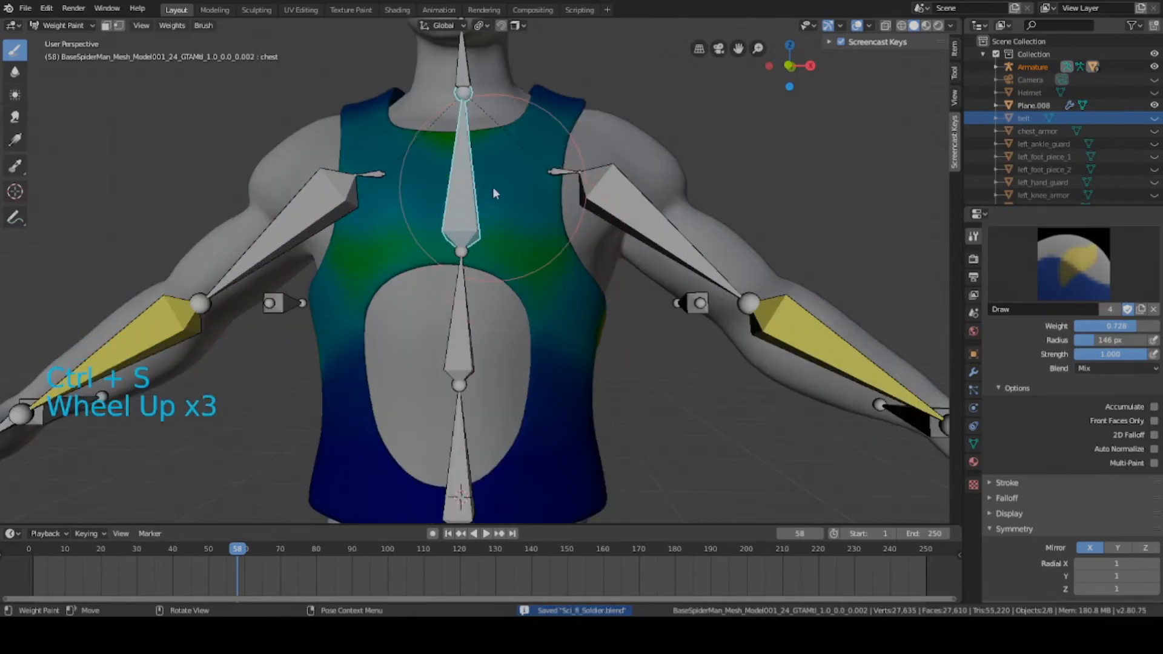
{"action": "left_click_drag", "start_coordinate": [492, 186], "coordinate": [431, 161]}
{"action": "left_click_drag", "start_coordinate": [376, 197], "coordinate": [380, 148]}
{"action": "left_click", "coordinate": [380, 148]}
{"action": "left_click", "coordinate": [387, 155]}
Paint the armor's upper back between the shoulders at weight 0.728 for the chest bone
{"action": "middle_click_drag", "start_coordinate": [394, 163], "coordinate": [689, 217]}
{"action": "scroll", "coordinate": [688, 217], "scroll_direction": "down", "scroll_amount": 2}
{"action": "left_click_drag", "start_coordinate": [457, 188], "coordinate": [471, 207]}
Test-bend the chest bone to both sides to examine the armor from the front
{"action": "middle_click_drag", "start_coordinate": [478, 233], "coordinate": [609, 252]}
{"action": "scroll", "coordinate": [658, 209], "scroll_direction": "down", "scroll_amount": 1}
{"action": "scroll", "coordinate": [564, 242], "scroll_direction": "down", "scroll_amount": 1}
{"action": "scroll", "coordinate": [565, 242], "scroll_direction": "up", "scroll_amount": 2}
{"action": "key", "text": "r"}
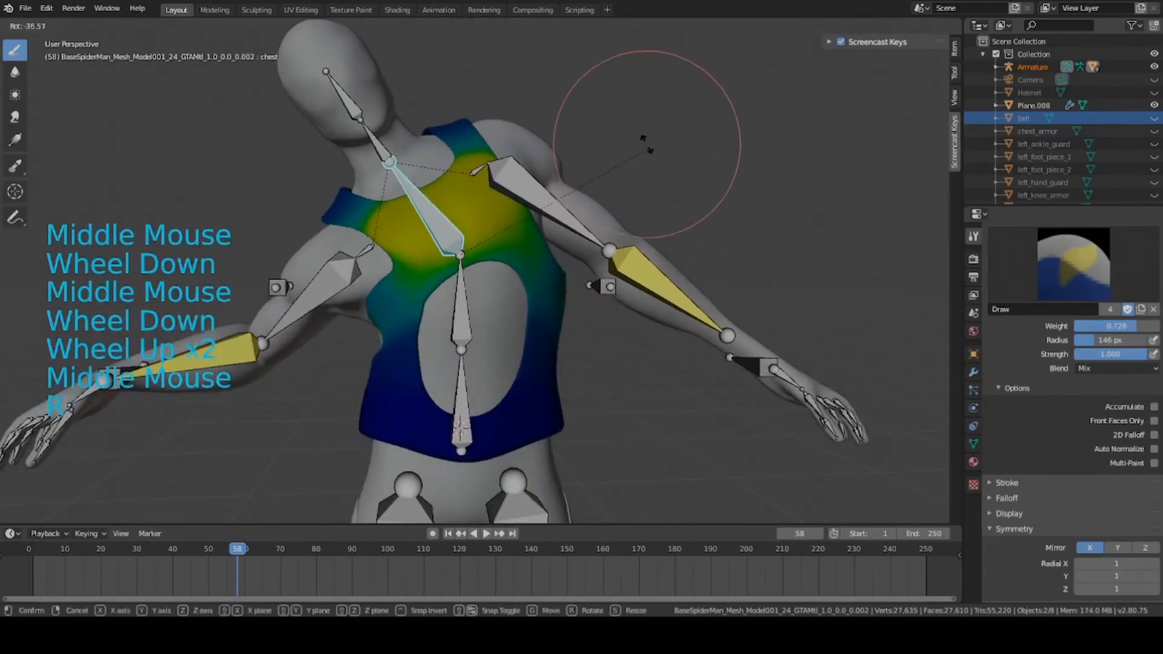
{"action": "middle_click", "coordinate": [637, 182]}
{"action": "key", "text": "r"}
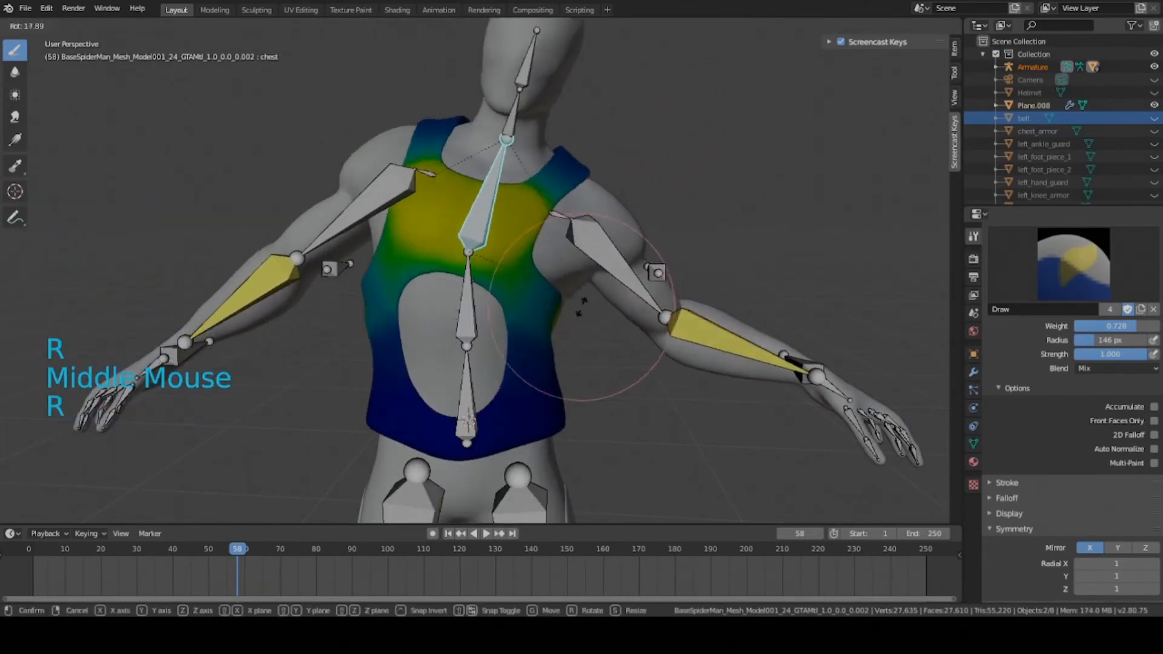
{"action": "right_click", "coordinate": [589, 289]}
Save the file with the repainted chest and back weights
{"action": "middle_click_drag", "start_coordinate": [589, 290], "coordinate": [436, 297]}
{"action": "scroll", "coordinate": [440, 251], "scroll_direction": "down", "scroll_amount": 1}
{"action": "scroll", "coordinate": [440, 251], "scroll_direction": "up", "scroll_amount": 4}
{"action": "scroll", "coordinate": [438, 252], "scroll_direction": "down", "scroll_amount": 4}
{"action": "key", "text": "ctrl+s"}
Test-rotate the chest bone to examine the armor's deformation from behind
{"action": "scroll", "coordinate": [431, 260], "scroll_direction": "up", "scroll_amount": 3}
{"action": "middle_click_drag", "start_coordinate": [485, 296], "coordinate": [464, 296]}
{"action": "key", "text": "r"}
{"action": "right_click", "coordinate": [501, 266]}
{"action": "key", "text": "r"}
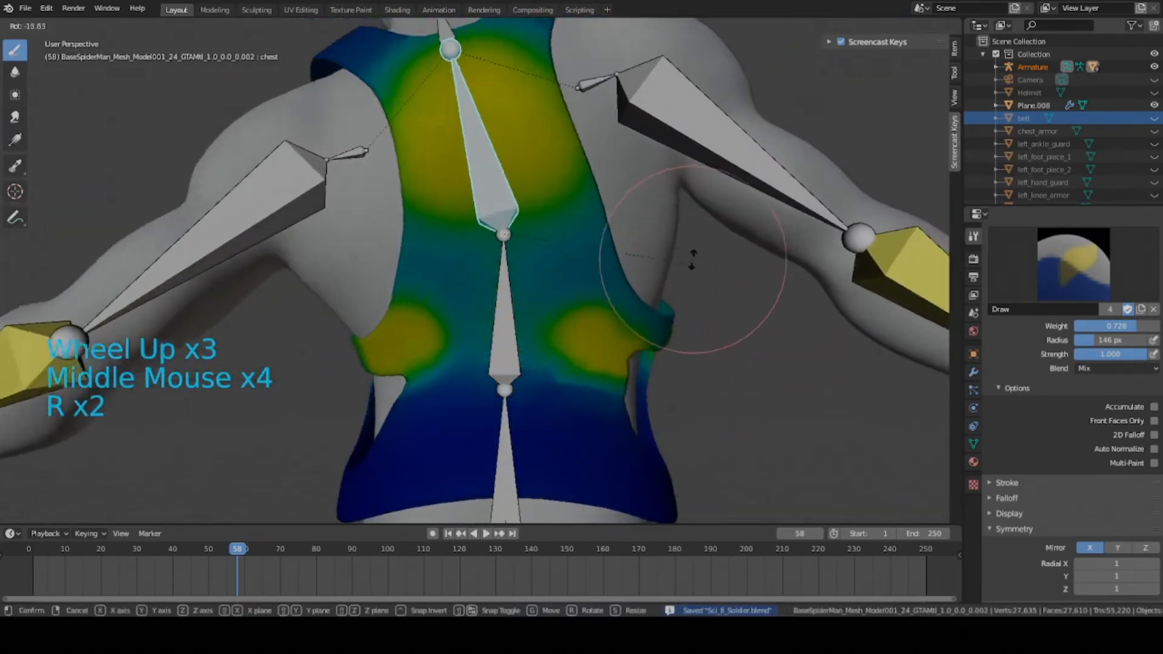
{"action": "right_click", "coordinate": [649, 171]}
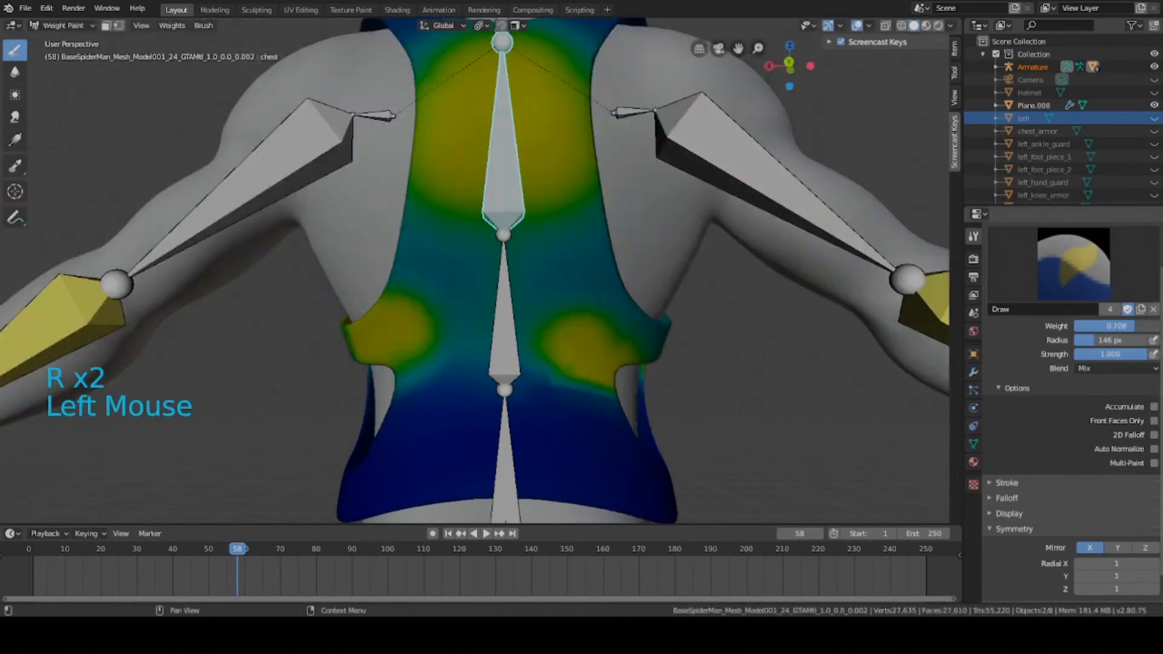
Paint over the underarm bands at weight 0.493 for the chest bone
{"action": "left_click_drag", "start_coordinate": [1135, 326], "coordinate": [1116, 326]}
{"action": "middle_click_drag", "start_coordinate": [345, 321], "coordinate": [439, 311]}
{"action": "left_click_drag", "start_coordinate": [439, 312], "coordinate": [406, 307]}
Test-rotate the chest bone to examine the armor around the underarm, and undo the test changes
{"action": "mouse_move", "coordinate": [382, 313]}
{"action": "middle_mouse_down"}
{"action": "mouse_move", "coordinate": [462, 315]}
{"action": "mouse_move", "coordinate": [521, 286]}
{"action": "mouse_move", "coordinate": [619, 323]}
{"action": "mouse_move", "coordinate": [567, 307]}
{"action": "middle_mouse_up"}
{"action": "scroll", "coordinate": [619, 323], "scroll_direction": "down", "scroll_amount": 2}
{"action": "key", "text": "r"}
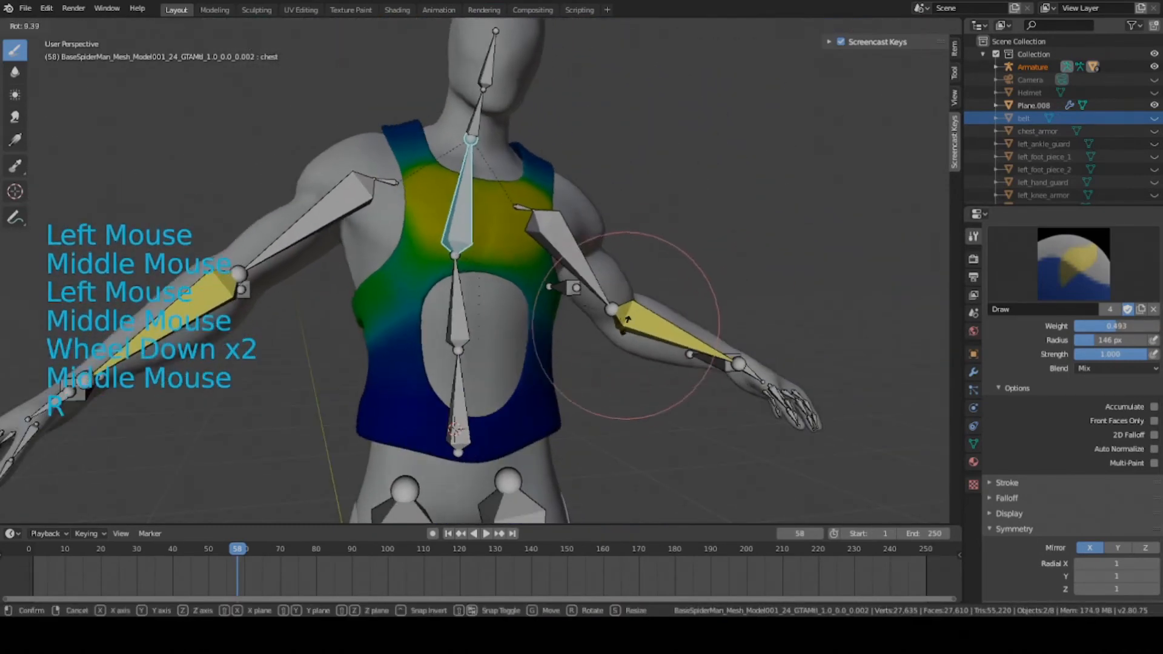
{"action": "left_click", "coordinate": [543, 368]}
{"action": "mouse_move", "coordinate": [530, 362]}
{"action": "middle_mouse_down"}
{"action": "mouse_move", "coordinate": [454, 352]}
{"action": "mouse_move", "coordinate": [543, 354]}
{"action": "middle_mouse_up"}
{"action": "scroll", "coordinate": [530, 357], "scroll_direction": "up", "scroll_amount": 4}
{"action": "left_click", "coordinate": [661, 391]}
{"action": "key", "text": "ctrl+z"}
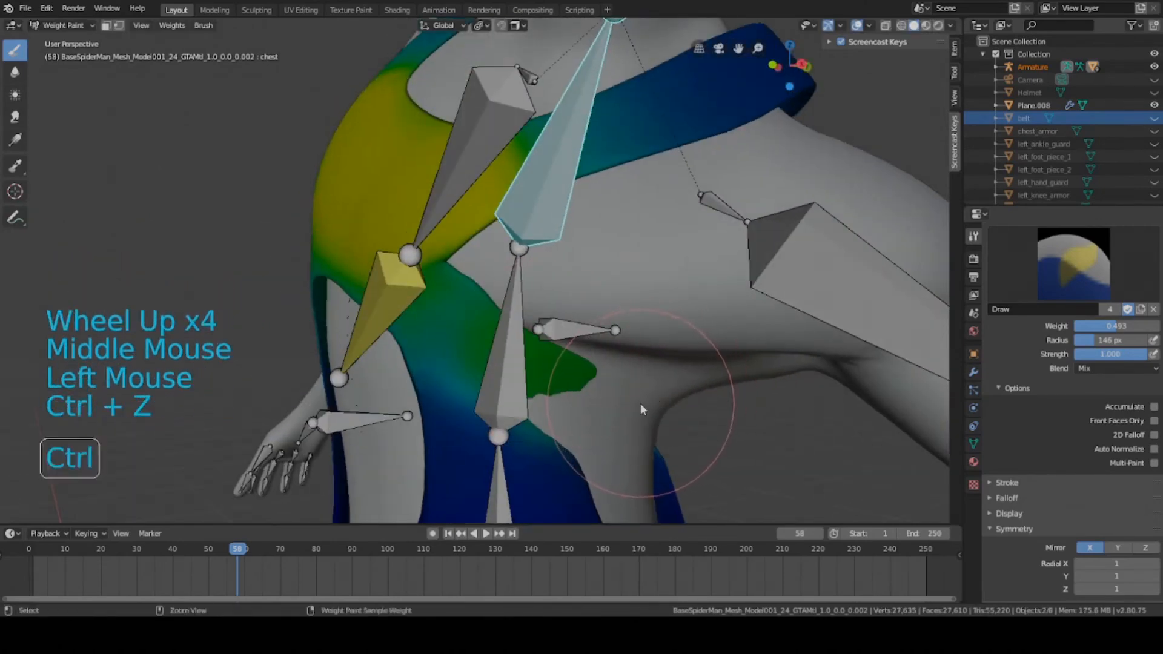
{"action": "key", "text": "ctrl+z"}
{"action": "key", "text": "ctrl+z"}
Smear the chest bone's weights on the torso armor below the chest and along its sides
{"action": "middle_click_drag", "start_coordinate": [638, 406], "coordinate": [668, 354]}
{"action": "scroll", "coordinate": [691, 416], "scroll_direction": "down", "scroll_amount": 4}
{"action": "scroll", "coordinate": [592, 356], "scroll_direction": "up", "scroll_amount": 2}
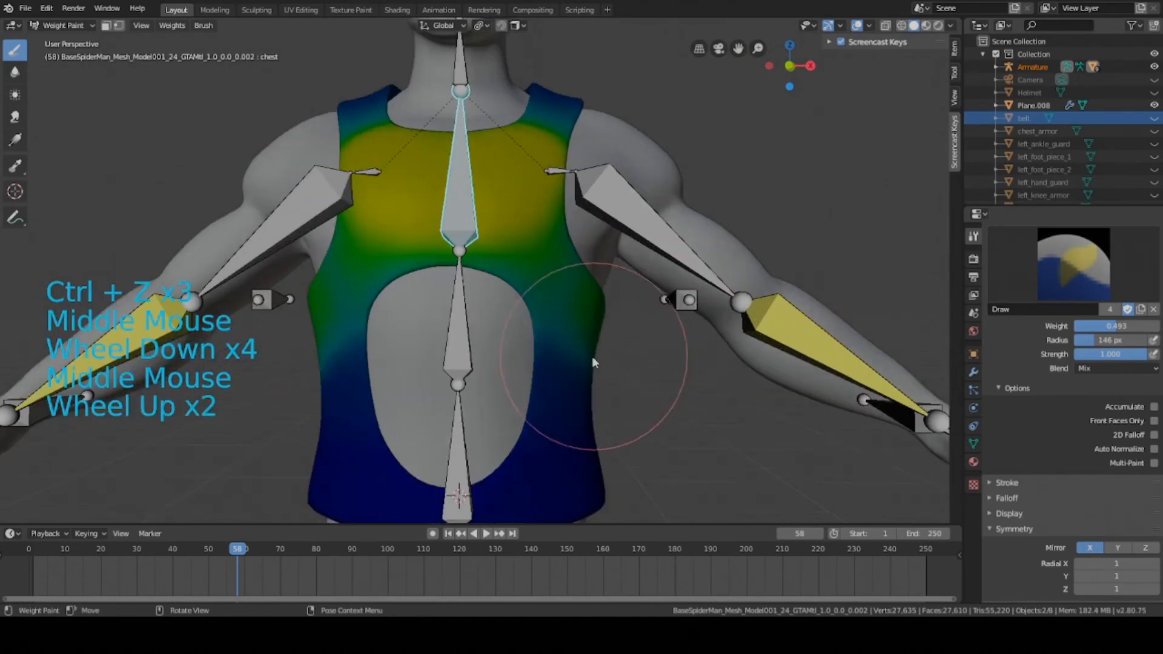
{"action": "left_click", "coordinate": [16, 117]}
{"action": "left_click", "coordinate": [530, 303]}
{"action": "mouse_move", "coordinate": [544, 360]}
{"action": "middle_mouse_down"}
{"action": "mouse_move", "coordinate": [531, 303]}
{"action": "mouse_move", "coordinate": [410, 329]}
{"action": "middle_mouse_up"}
{"action": "left_click", "coordinate": [410, 330]}
{"action": "left_click_drag", "start_coordinate": [410, 330], "coordinate": [413, 376]}
{"action": "mouse_move", "coordinate": [413, 376]}
{"action": "middle_mouse_down"}
{"action": "mouse_move", "coordinate": [459, 307]}
{"action": "mouse_move", "coordinate": [602, 365]}
{"action": "mouse_move", "coordinate": [528, 316]}
{"action": "mouse_move", "coordinate": [463, 319]}
{"action": "middle_mouse_up"}
{"action": "scroll", "coordinate": [460, 308], "scroll_direction": "up", "scroll_amount": 3}
{"action": "scroll", "coordinate": [602, 365], "scroll_direction": "down", "scroll_amount": 4}
{"action": "left_click", "coordinate": [528, 317]}
{"action": "left_click", "coordinate": [531, 310]}
{"action": "left_click", "coordinate": [444, 370]}
{"action": "left_click_drag", "start_coordinate": [444, 370], "coordinate": [424, 339]}
{"action": "mouse_move", "coordinate": [427, 358]}
{"action": "left_mouse_down"}
{"action": "mouse_move", "coordinate": [443, 319]}
{"action": "mouse_move", "coordinate": [473, 309]}
{"action": "left_mouse_up"}
{"action": "mouse_move", "coordinate": [475, 340]}
{"action": "left_mouse_down"}
{"action": "mouse_move", "coordinate": [493, 321]}
{"action": "mouse_move", "coordinate": [478, 303]}
{"action": "left_mouse_up"}
{"action": "left_click_drag", "start_coordinate": [481, 321], "coordinate": [478, 289]}
{"action": "middle_click_drag", "start_coordinate": [478, 289], "coordinate": [512, 303]}
{"action": "scroll", "coordinate": [454, 318], "scroll_direction": "down", "scroll_amount": 4}
Save the file and examine the chest bone's revised weights from the front
{"action": "key", "text": "ctrl+s"}
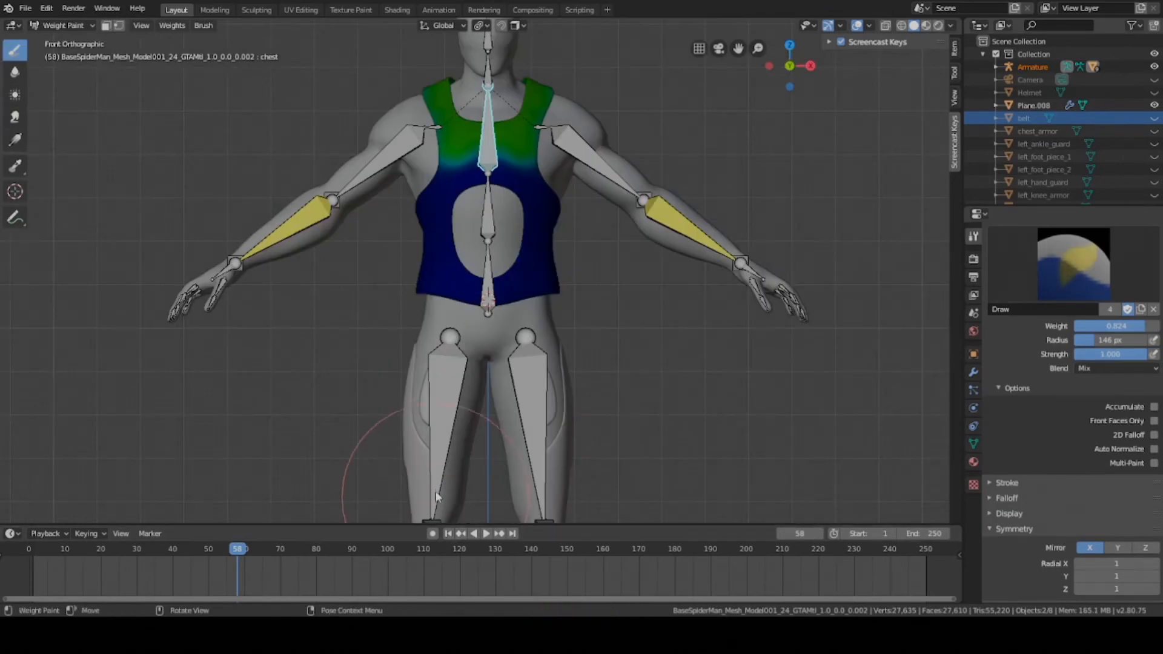
{"action": "middle_click_drag", "start_coordinate": [463, 206], "coordinate": [436, 345], "text": "shift"}
{"action": "scroll", "coordinate": [480, 302], "scroll_direction": "up", "scroll_amount": 3}
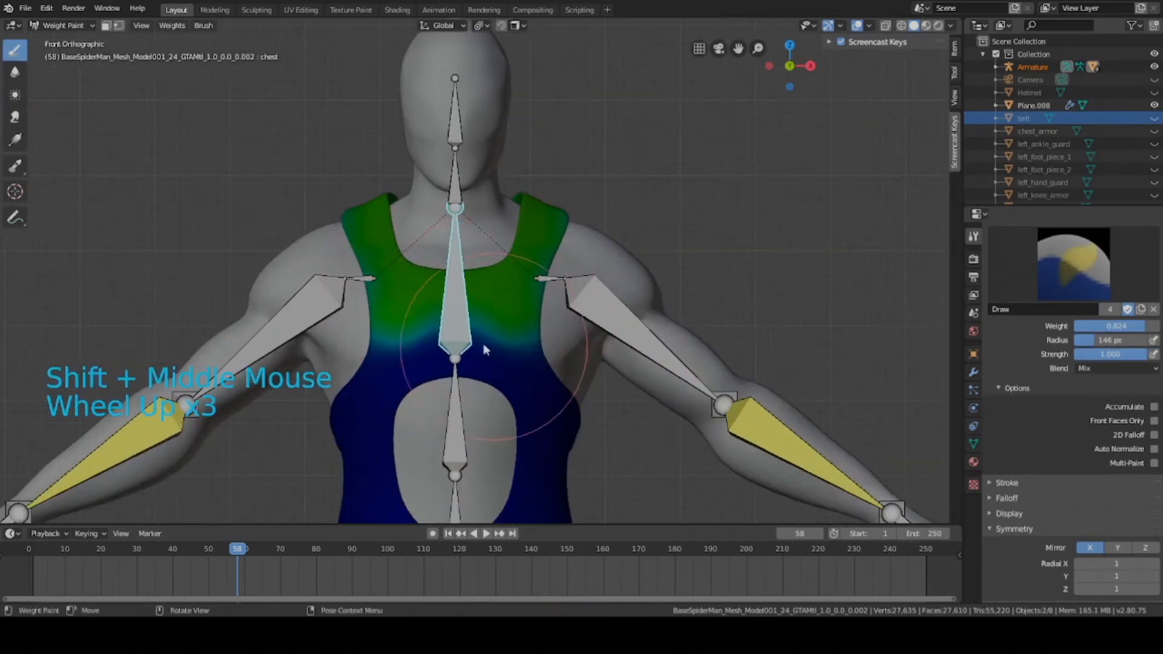
{"action": "middle_click_drag", "start_coordinate": [517, 294], "coordinate": [609, 274]}
{"action": "scroll", "coordinate": [581, 272], "scroll_direction": "down", "scroll_amount": 3}
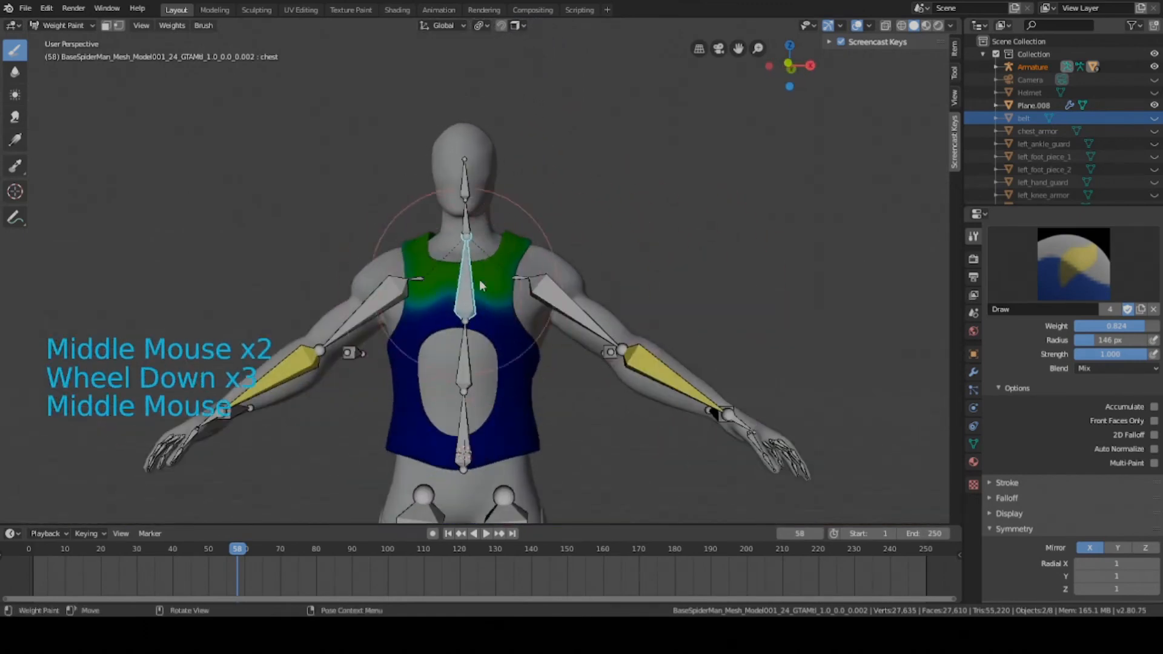
{"action": "scroll", "coordinate": [482, 303], "scroll_direction": "up", "scroll_amount": 2}
{"action": "middle_click_drag", "start_coordinate": [483, 315], "coordinate": [572, 428]}
{"action": "key", "text": "ctrl+s"}
Bend the torso forward by rotating the waist bone about -74° from the side
{"action": "key", "text": "a"}
{"action": "key", "text": "a"}
{"action": "key", "text": "a"}
{"action": "left_click", "coordinate": [456, 394], "text": "ctrl"}
{"action": "scroll", "coordinate": [456, 395], "scroll_direction": "down", "scroll_amount": 4}
{"action": "key", "text": "r"}
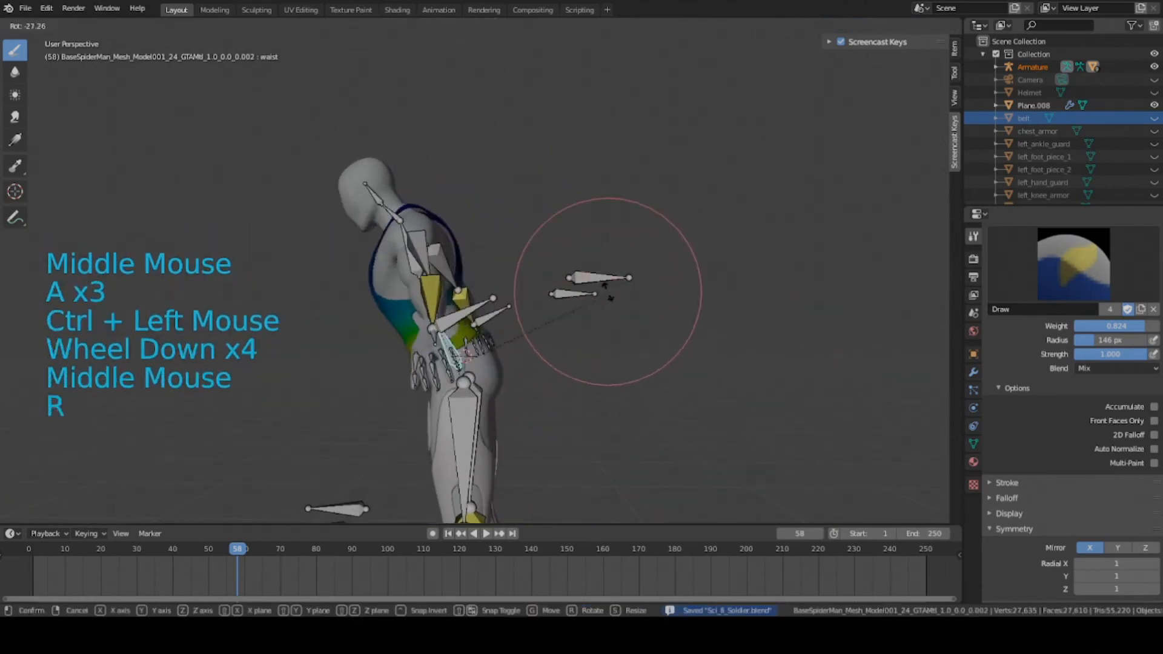
{"action": "left_click", "coordinate": [517, 194]}
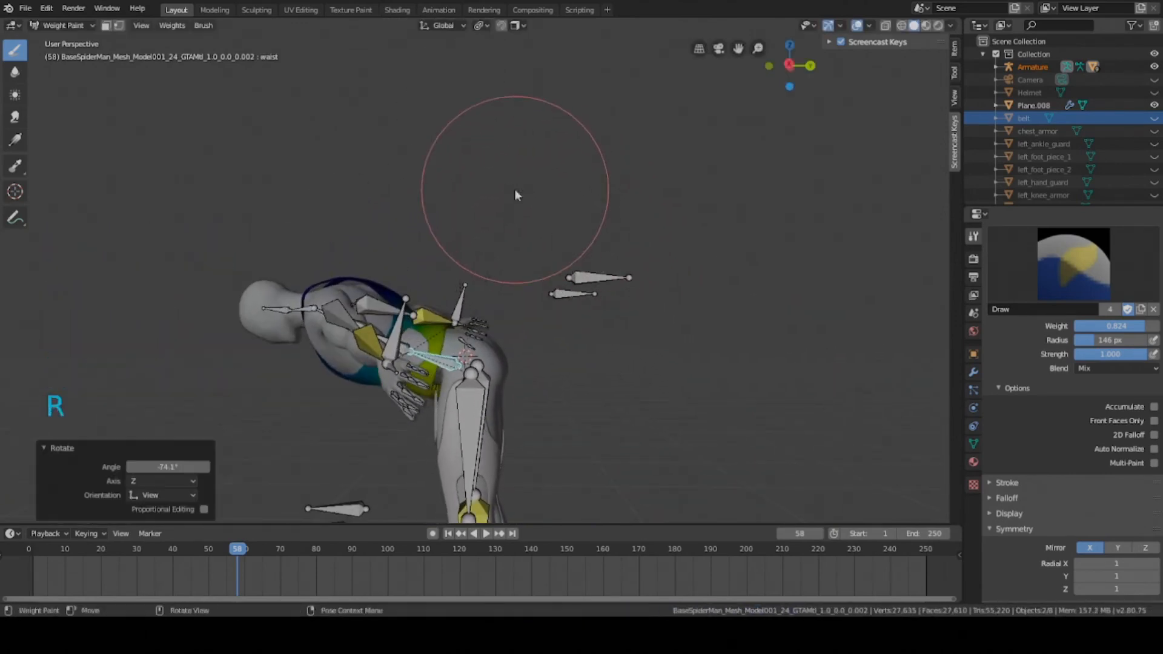
Select the center bone and try rotating it to examine the armor around the abdomen in the bent pose
{"action": "middle_click_drag", "start_coordinate": [515, 190], "coordinate": [545, 312]}
{"action": "scroll", "coordinate": [539, 261], "scroll_direction": "up", "scroll_amount": 6}
{"action": "middle_click_drag", "start_coordinate": [545, 312], "coordinate": [610, 202]}
{"action": "key", "text": "a"}
{"action": "key", "text": "a"}
{"action": "key", "text": "a"}
{"action": "left_click", "coordinate": [580, 359], "text": "ctrl"}
{"action": "middle_click_drag", "start_coordinate": [580, 358], "coordinate": [567, 321]}
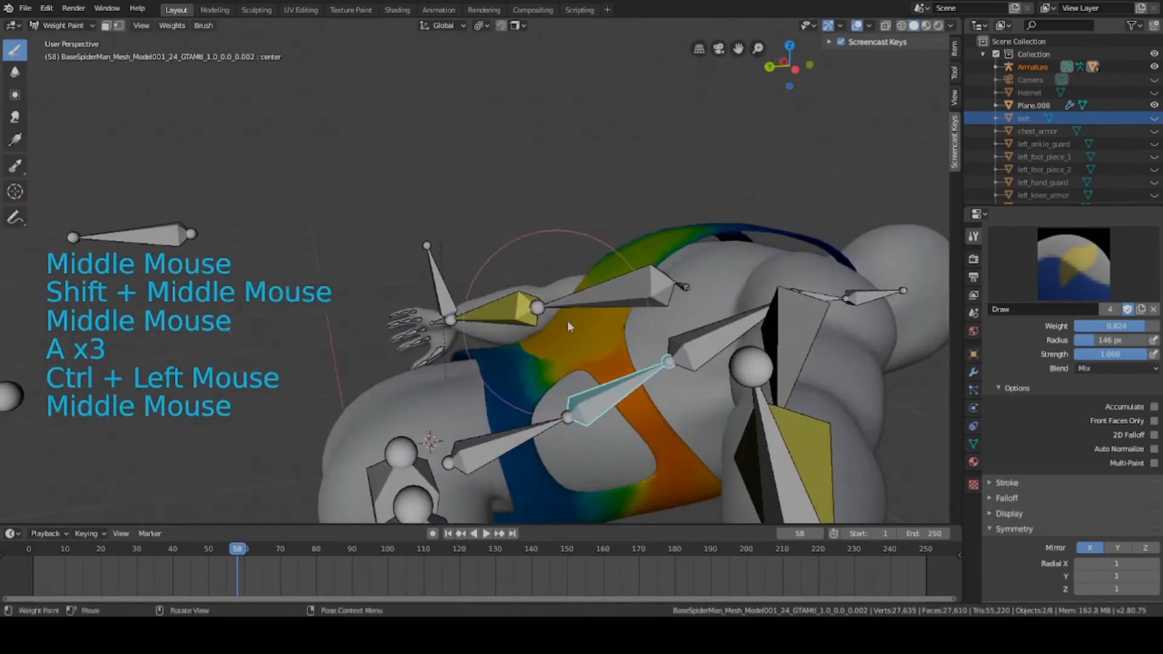
{"action": "key", "text": "r"}
{"action": "scroll", "coordinate": [500, 370], "scroll_direction": "down", "scroll_amount": 4}
Move the waist bone -0.316 m along the Z axis and save the file
{"action": "key", "text": "a"}
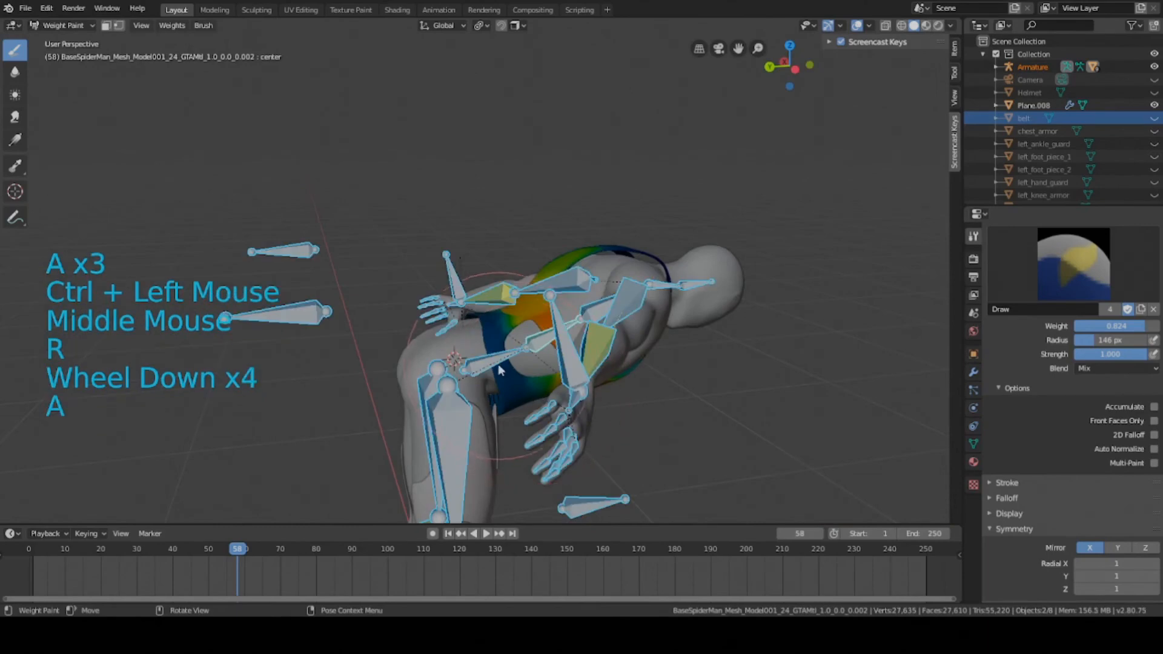
{"action": "key", "text": "a"}
{"action": "key", "text": "a"}
{"action": "key", "text": "a"}
{"action": "left_click", "coordinate": [498, 367], "text": "ctrl"}
{"action": "middle_click_drag", "start_coordinate": [498, 367], "coordinate": [485, 333]}
{"action": "key", "text": "g"}
{"action": "key", "text": "z"}
{"action": "left_click", "coordinate": [561, 454]}
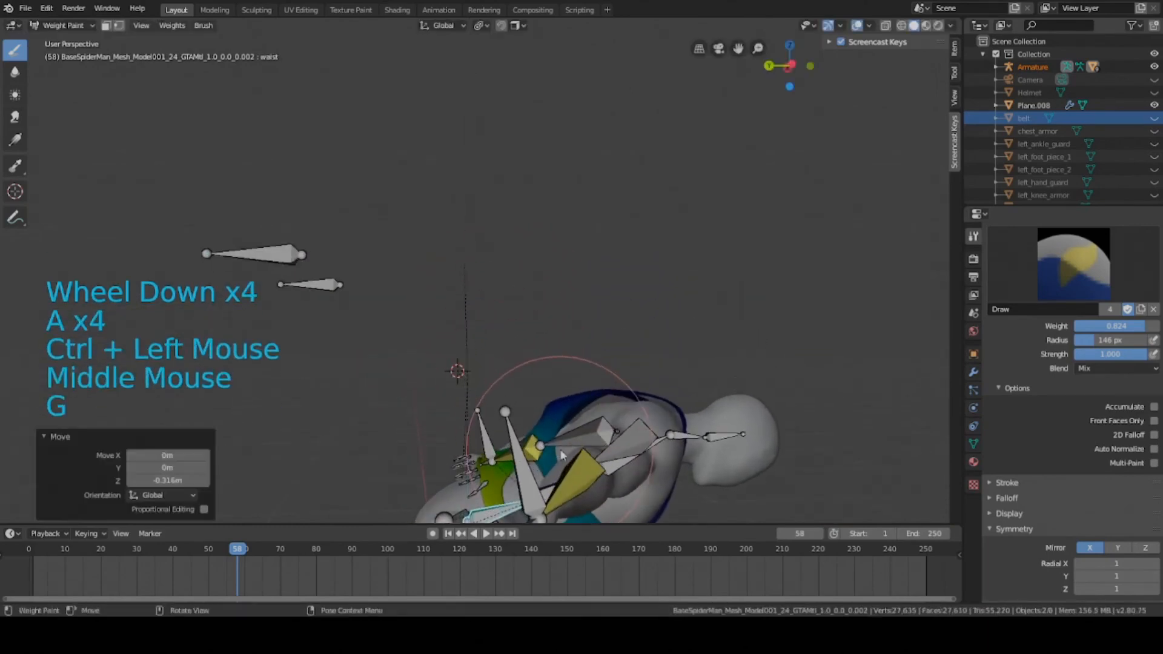
{"action": "middle_click_drag", "start_coordinate": [561, 454], "coordinate": [466, 353]}
{"action": "scroll", "coordinate": [504, 328], "scroll_direction": "up", "scroll_amount": 4}
{"action": "scroll", "coordinate": [417, 398], "scroll_direction": "down", "scroll_amount": 4}
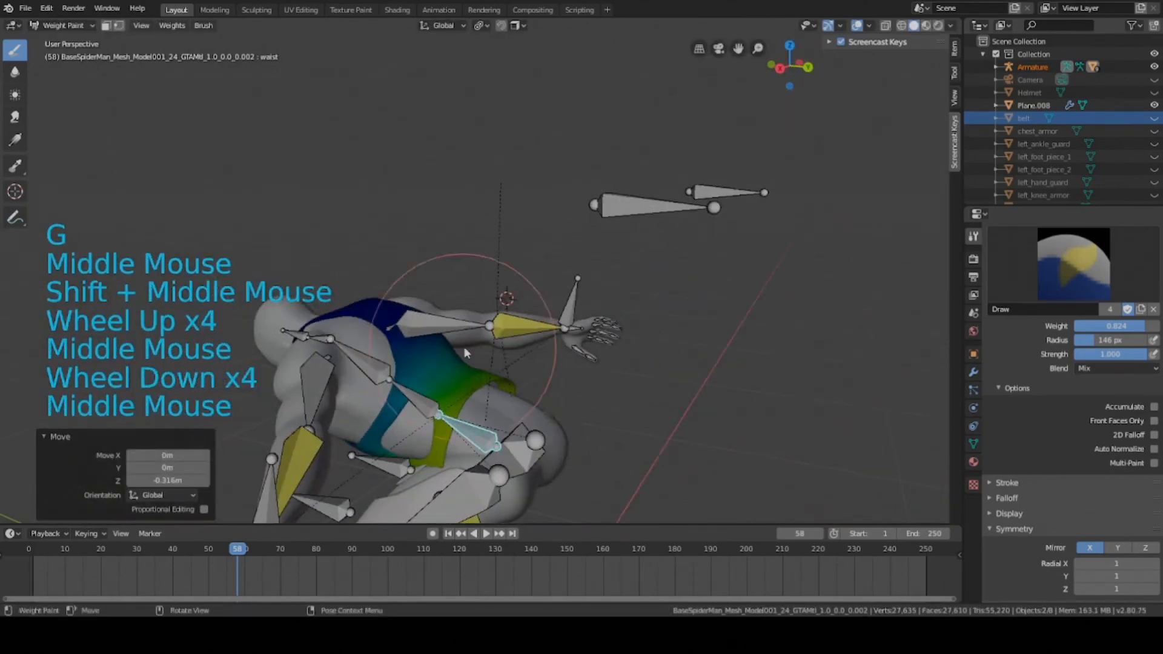
{"action": "key", "text": "ctrl+s"}
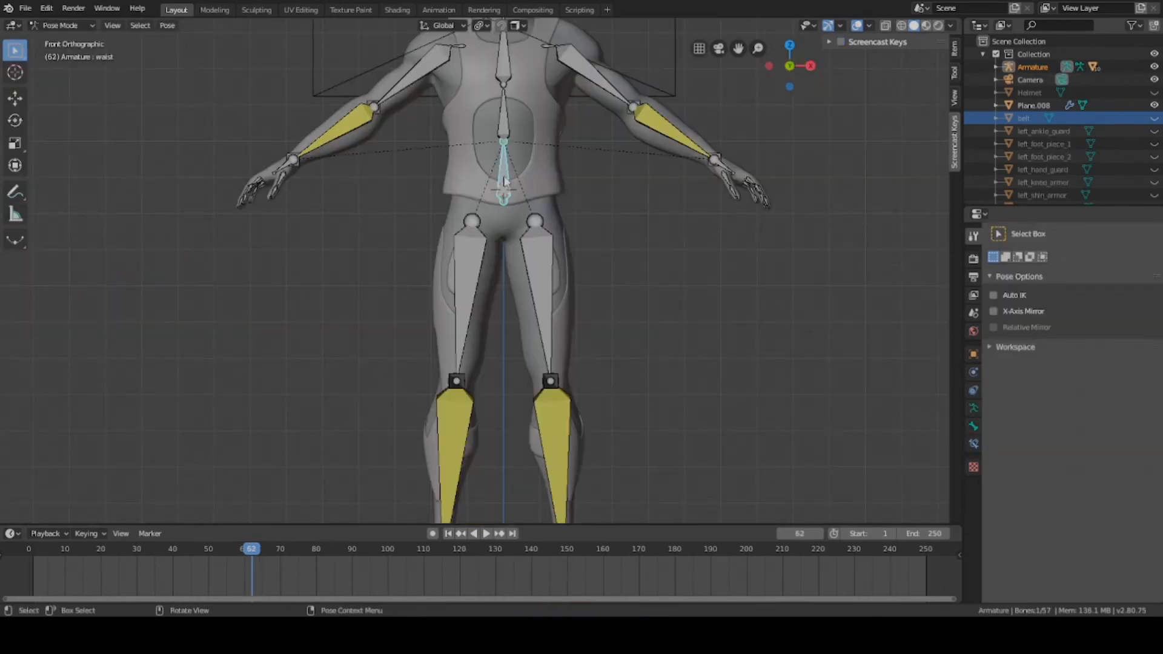
Bend the torso forward by rotating the waist bone about the X axis, and move it down about 0.22 m
{"action": "scroll", "coordinate": [505, 181], "scroll_direction": "down", "scroll_amount": 4}
{"action": "middle_click_drag", "start_coordinate": [595, 262], "coordinate": [606, 295]}
{"action": "scroll", "coordinate": [606, 296], "scroll_direction": "up", "scroll_amount": 5}
{"action": "key", "text": "r"}
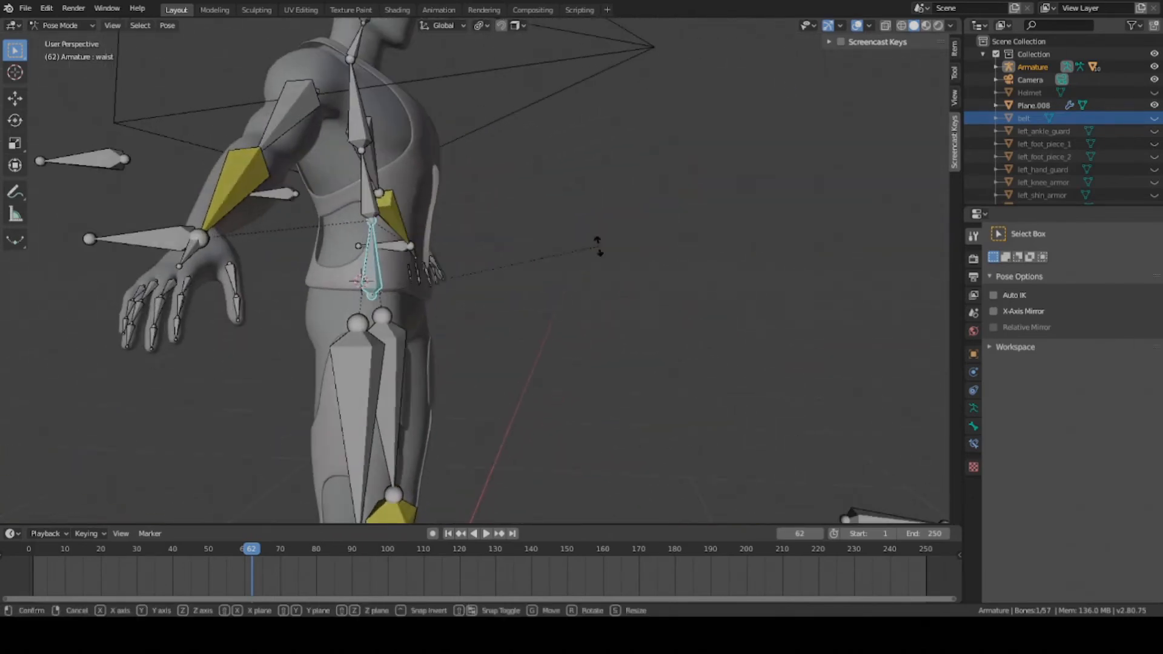
{"action": "key", "text": "x"}
{"action": "left_click", "coordinate": [384, 386]}
{"action": "key", "text": "g"}
{"action": "left_click", "coordinate": [605, 327]}
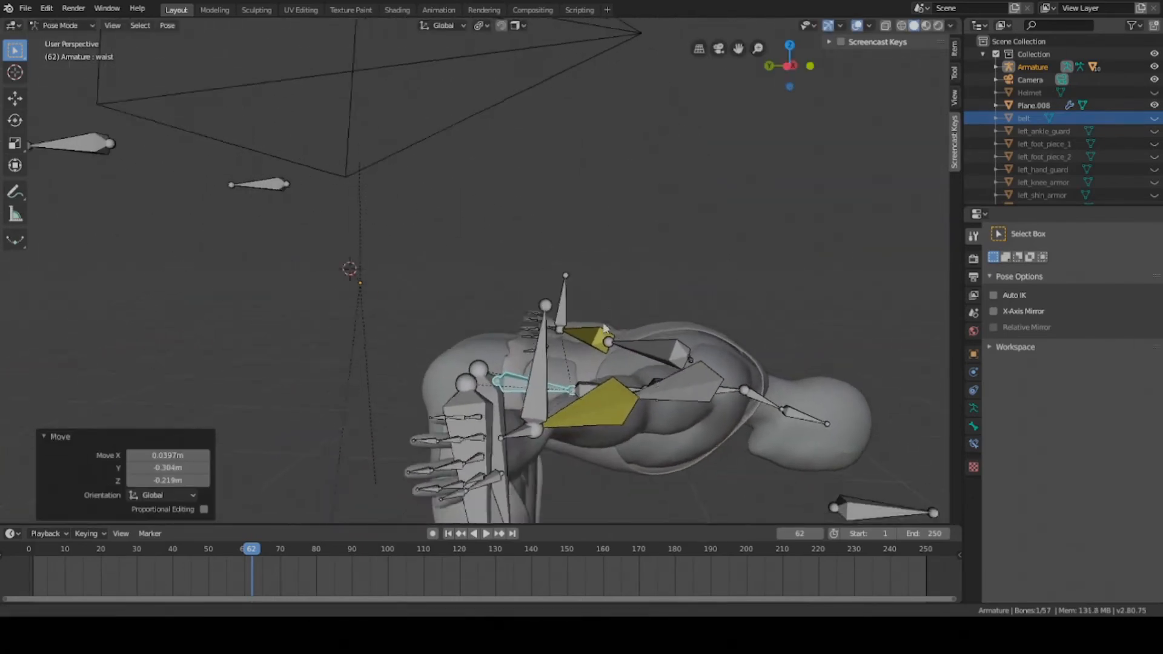
{"action": "middle_click_drag", "start_coordinate": [604, 327], "coordinate": [580, 295]}
{"action": "middle_click_drag", "start_coordinate": [492, 292], "coordinate": [219, 214], "text": "ctrl"}
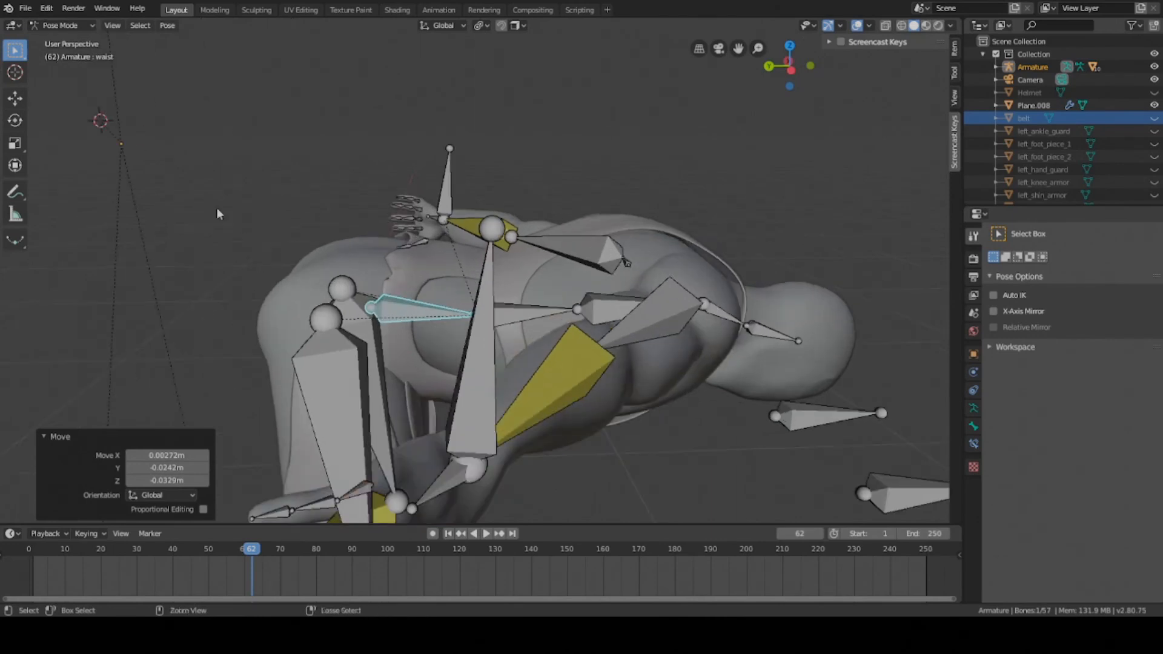
Enter Weight Paint mode on the torso armor with the armature also selected, and save the file
{"action": "left_click", "coordinate": [61, 25]}
{"action": "left_click", "coordinate": [64, 37]}
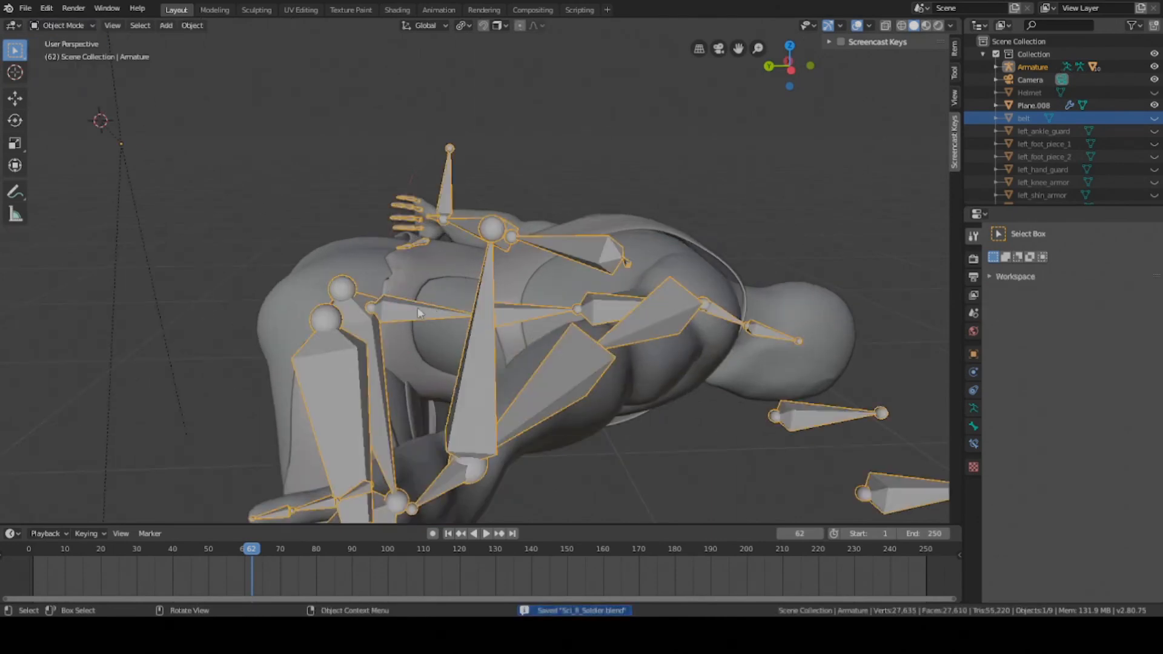
{"action": "left_click", "coordinate": [397, 312], "text": "shift"}
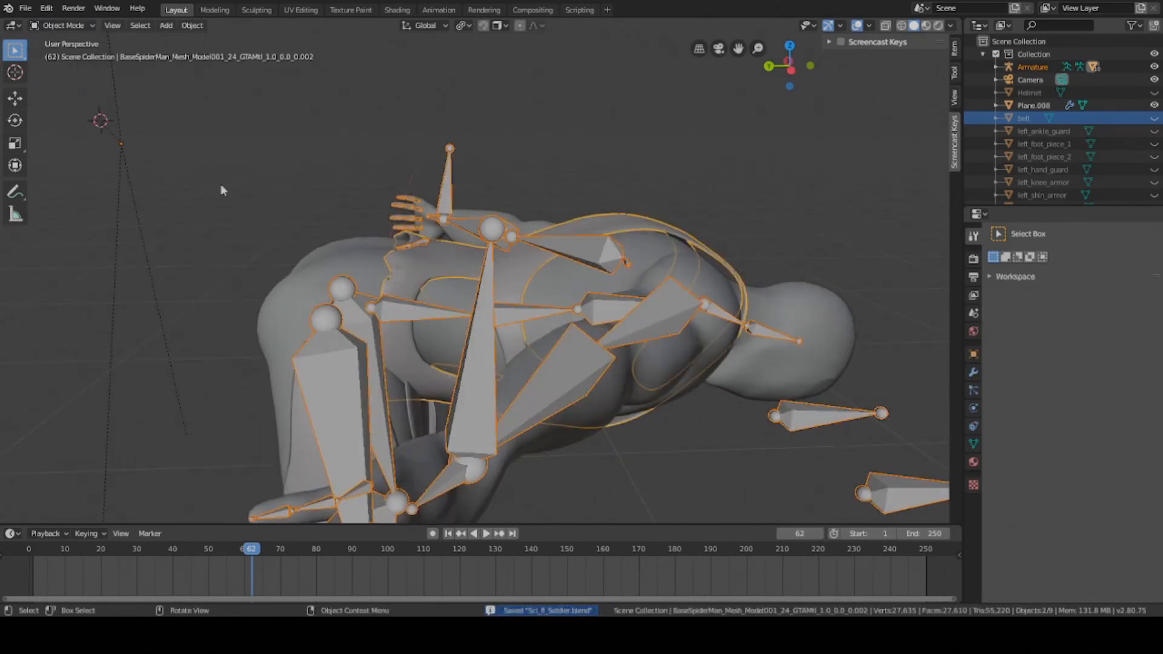
{"action": "left_click", "coordinate": [62, 25]}
{"action": "left_click", "coordinate": [60, 96]}
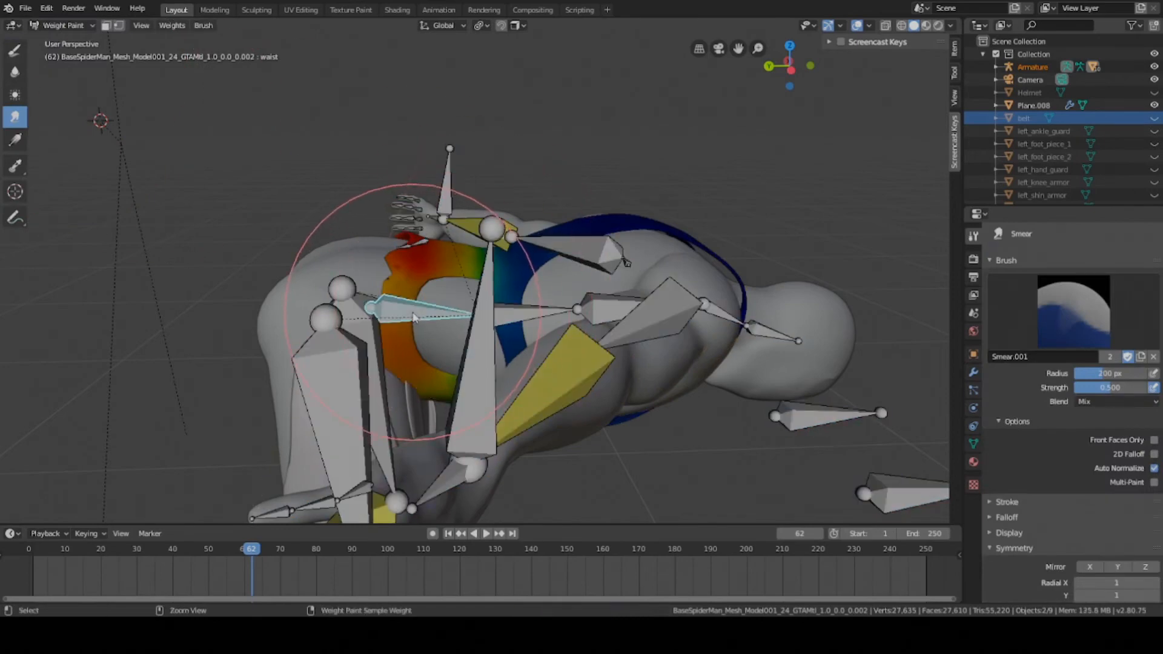
{"action": "key", "text": "ctrl+s"}
{"action": "scroll", "coordinate": [443, 306], "scroll_direction": "up", "scroll_amount": 2}
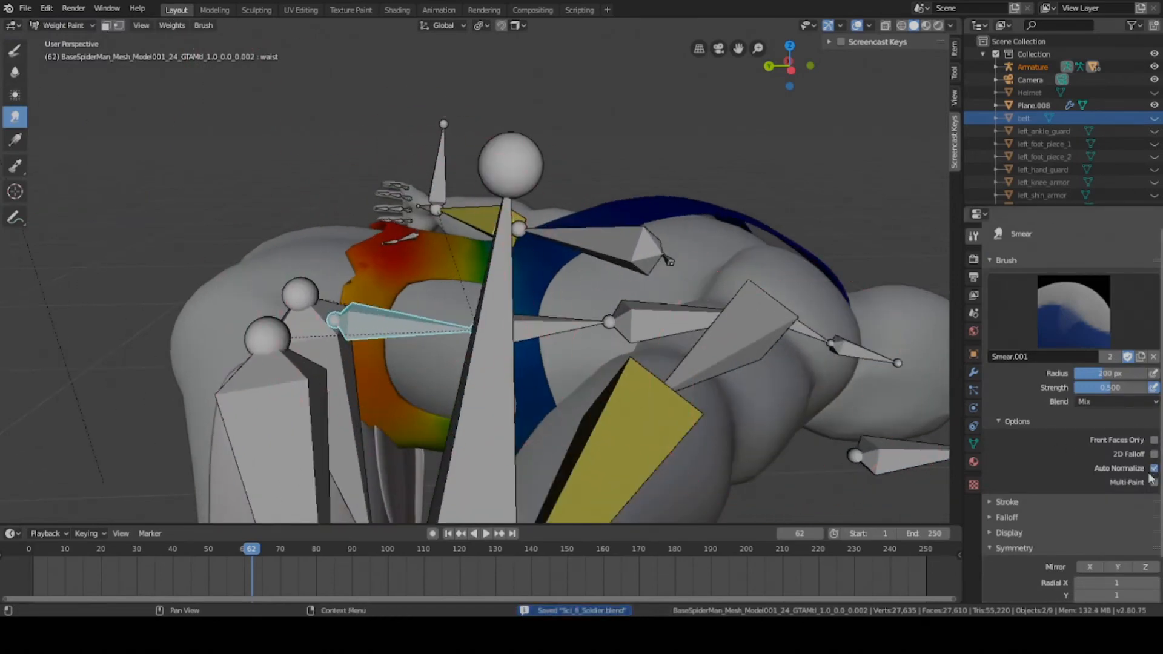
Paint the armor's abdomen band for the center bone with the Draw brush at weight 1.000, saving the file
{"action": "left_click", "coordinate": [14, 50]}
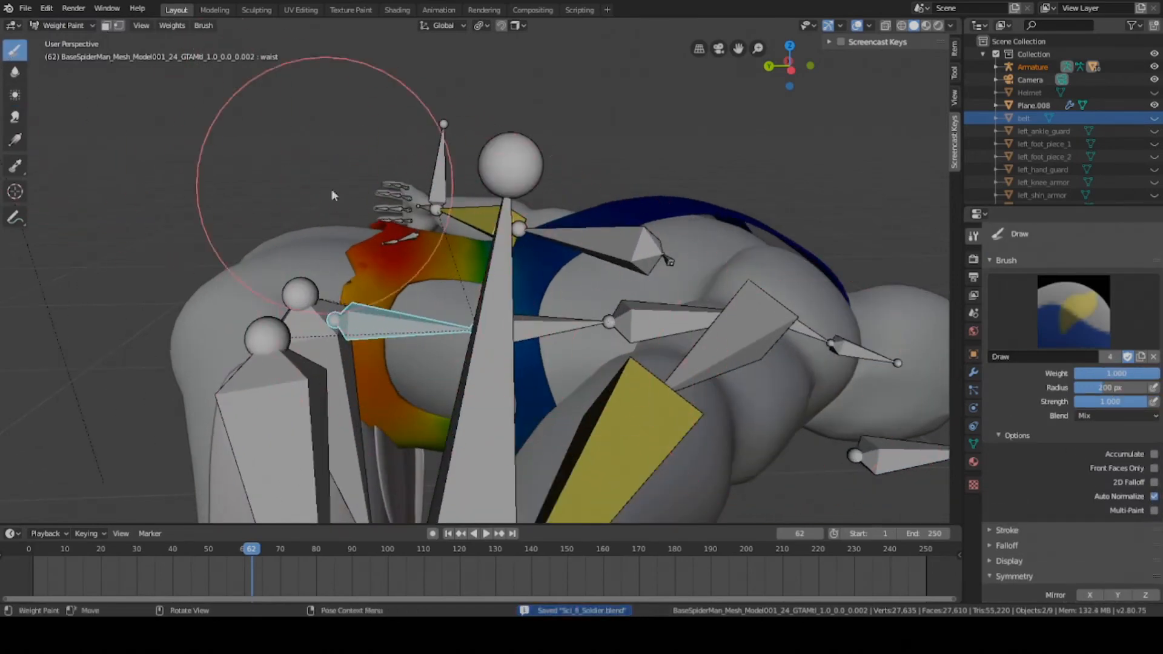
{"action": "scroll", "coordinate": [638, 267], "scroll_direction": "up", "scroll_amount": 2}
{"action": "middle_click_drag", "start_coordinate": [641, 273], "coordinate": [562, 346]}
{"action": "left_click", "coordinate": [546, 215], "text": "ctrl"}
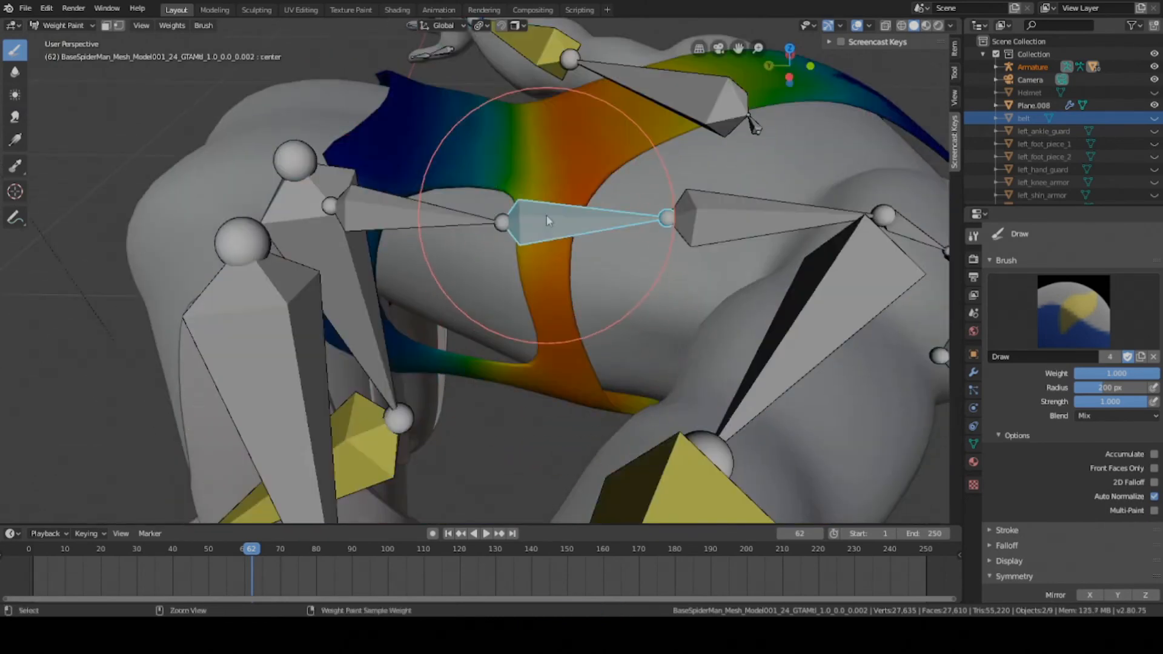
{"action": "middle_click_drag", "start_coordinate": [568, 190], "coordinate": [506, 251], "text": "shift"}
{"action": "key", "text": "ctrl+s"}
{"action": "left_click_drag", "start_coordinate": [543, 232], "coordinate": [509, 269]}
Select the waist bone to examine its weights on the armor's lower part
{"action": "middle_click_drag", "start_coordinate": [538, 206], "coordinate": [634, 273], "text": "shift"}
{"action": "key", "text": "alt+a"}
{"action": "left_click", "coordinate": [393, 366], "text": "ctrl"}
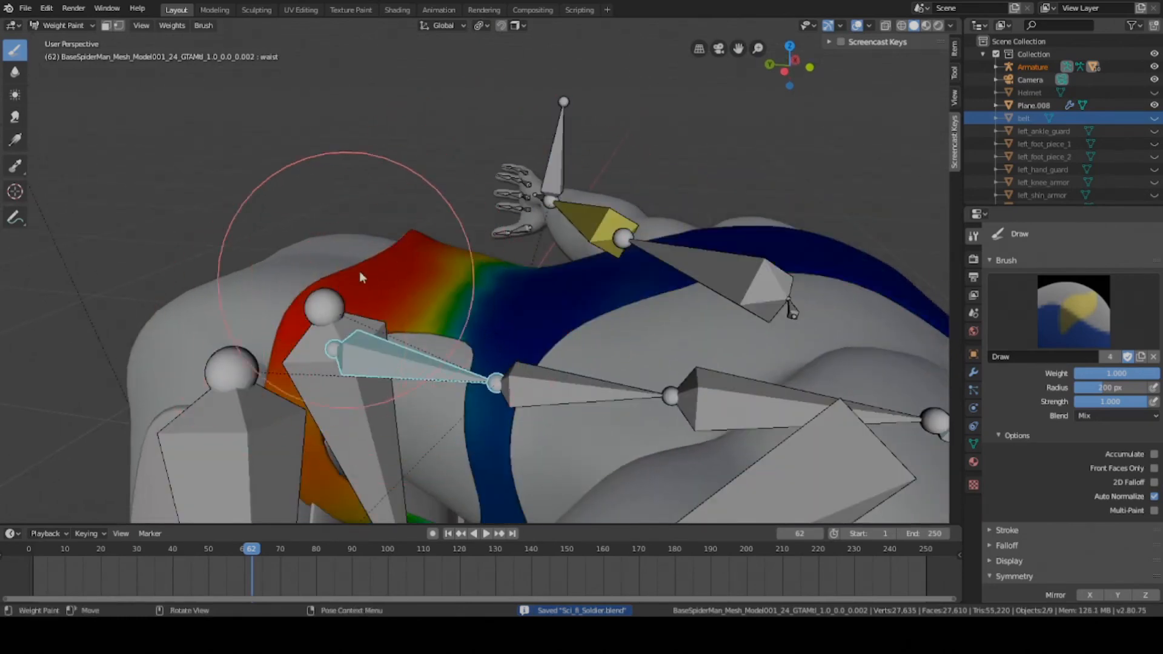
{"action": "middle_click_drag", "start_coordinate": [358, 271], "coordinate": [428, 289]}
Paint the armor's upper chest for the chest bone at weight 1.000, and save the file
{"action": "left_click", "coordinate": [668, 337], "text": "ctrl"}
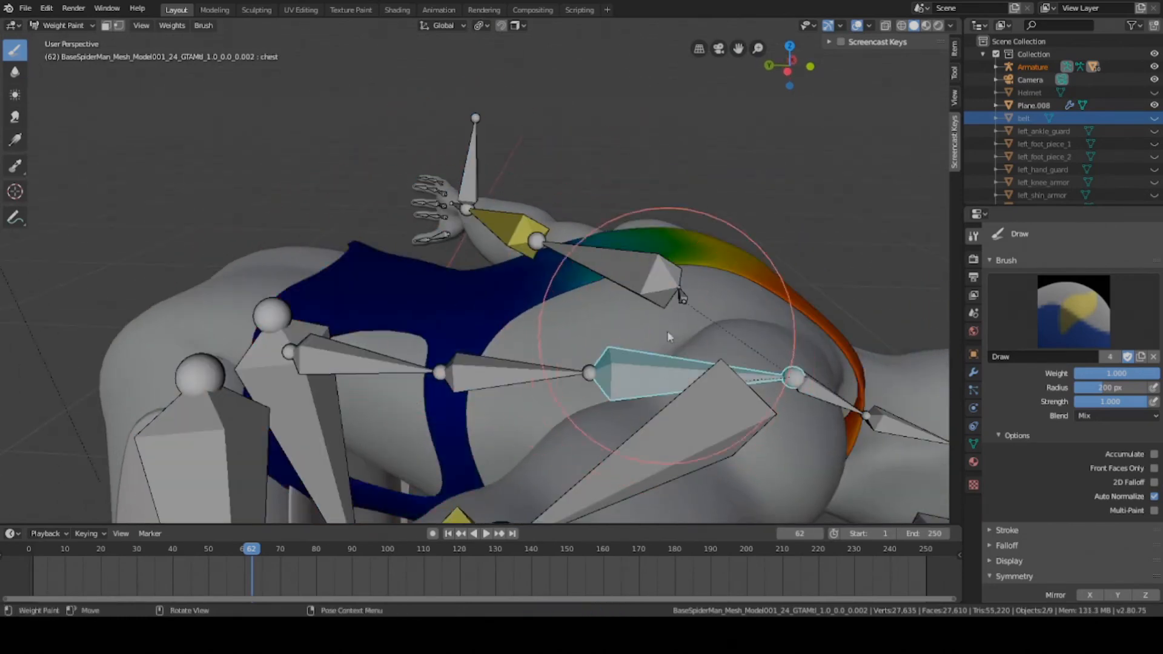
{"action": "mouse_move", "coordinate": [688, 267]}
{"action": "left_mouse_down"}
{"action": "mouse_move", "coordinate": [700, 253]}
{"action": "mouse_move", "coordinate": [672, 241]}
{"action": "left_mouse_up"}
{"action": "middle_click_drag", "start_coordinate": [583, 316], "coordinate": [589, 290]}
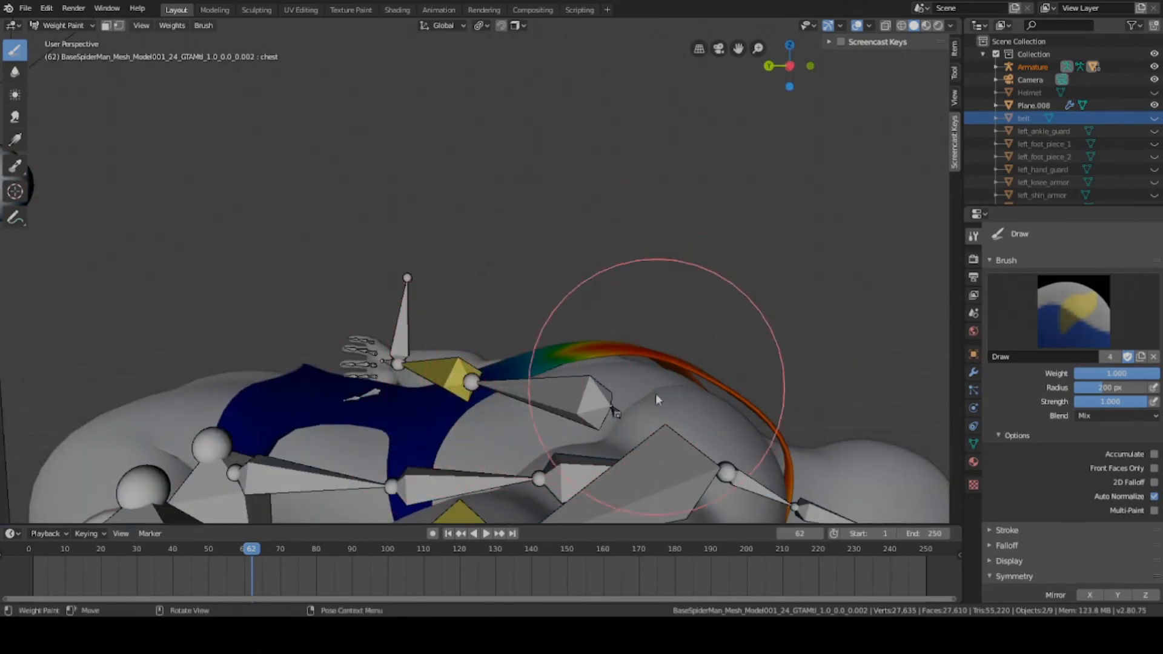
{"action": "key", "text": "ctrl+s"}
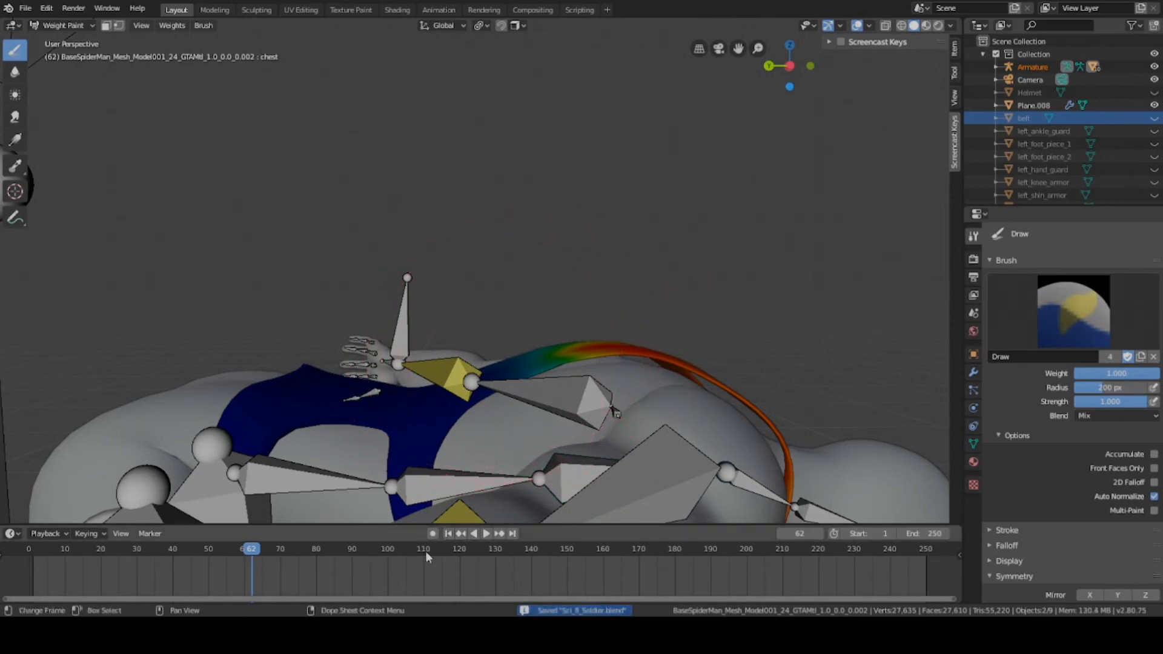
Examine the torso armor and the bent legs from several angles, and save the file
{"action": "middle_click_drag", "start_coordinate": [460, 460], "coordinate": [499, 415]}
{"action": "middle_click_drag", "start_coordinate": [380, 405], "coordinate": [482, 403]}
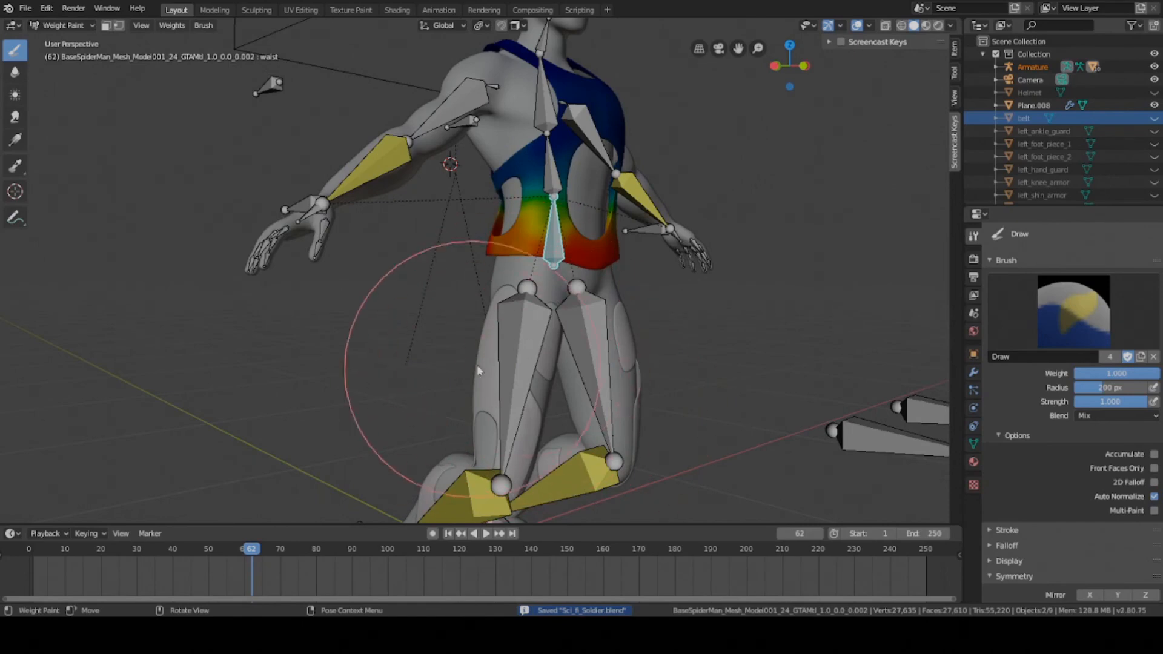
{"action": "middle_click_drag", "start_coordinate": [478, 364], "coordinate": [428, 303], "text": "shift"}
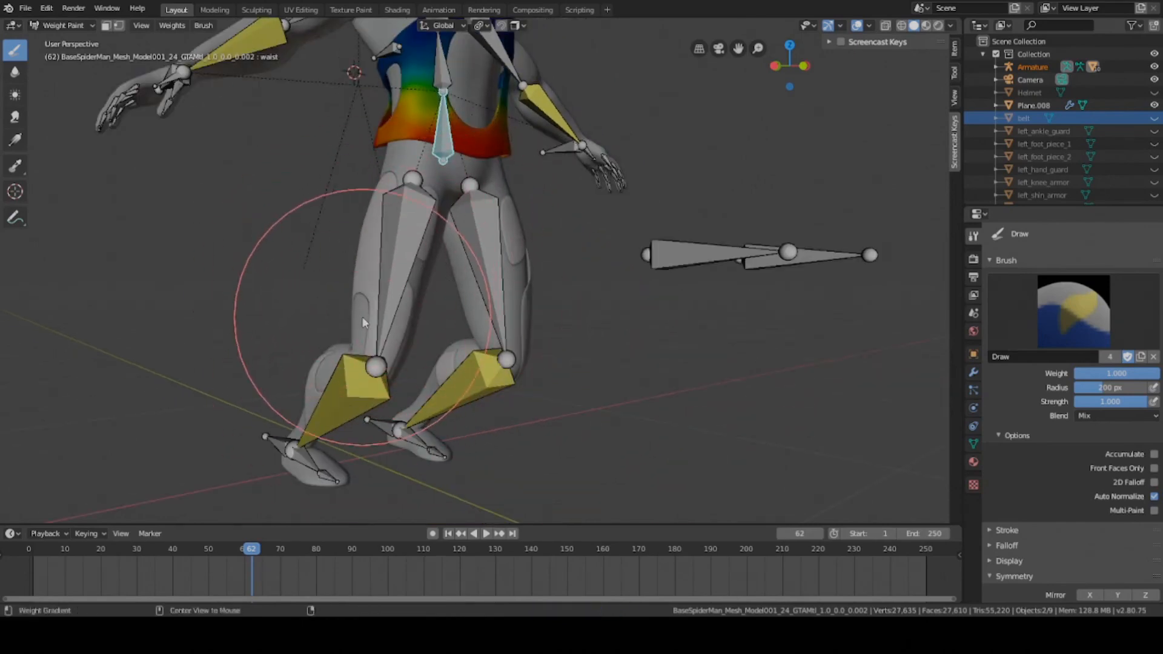
{"action": "middle_click_drag", "start_coordinate": [381, 356], "coordinate": [438, 346]}
{"action": "key", "text": "ctrl+s"}
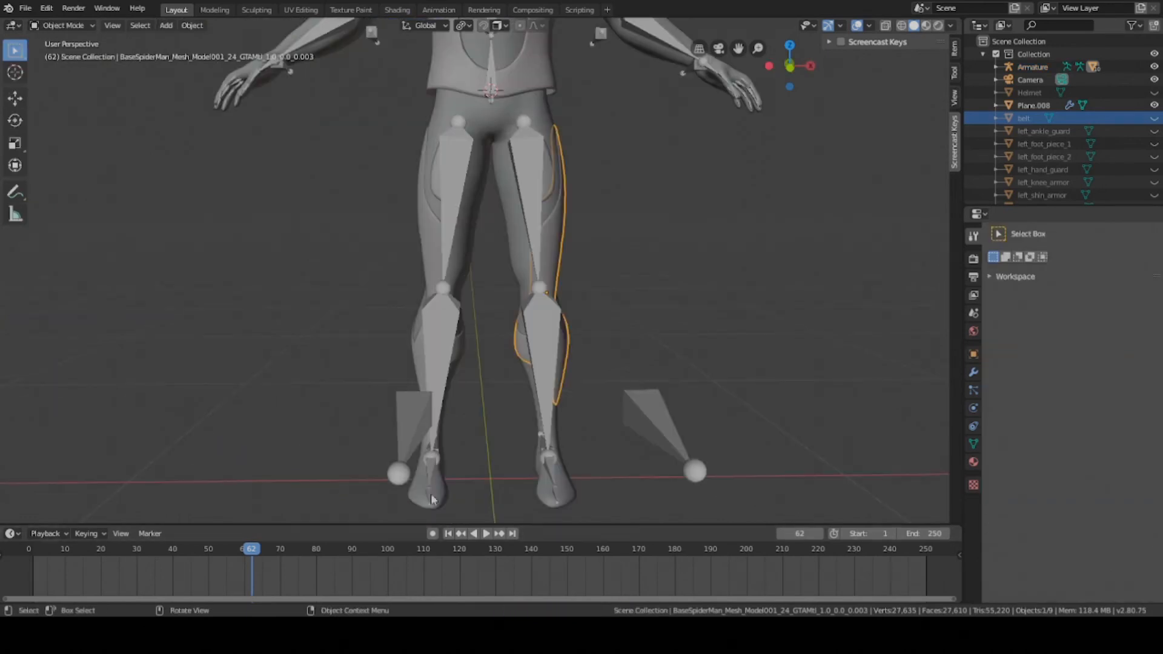
Select the armature together with the left leg armor, enter Weight Paint mode on the armor, and save the file
{"action": "middle_click_drag", "start_coordinate": [536, 390], "coordinate": [551, 336]}
{"action": "key", "text": "ctrl+s"}
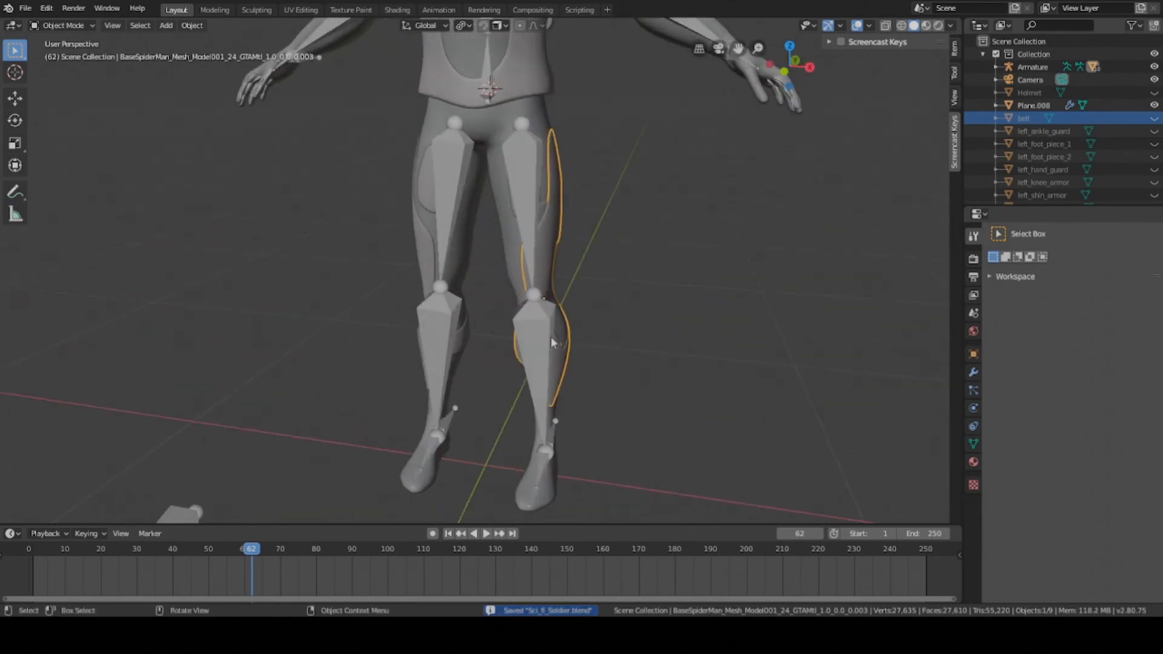
{"action": "left_click", "coordinate": [541, 345], "text": "shift"}
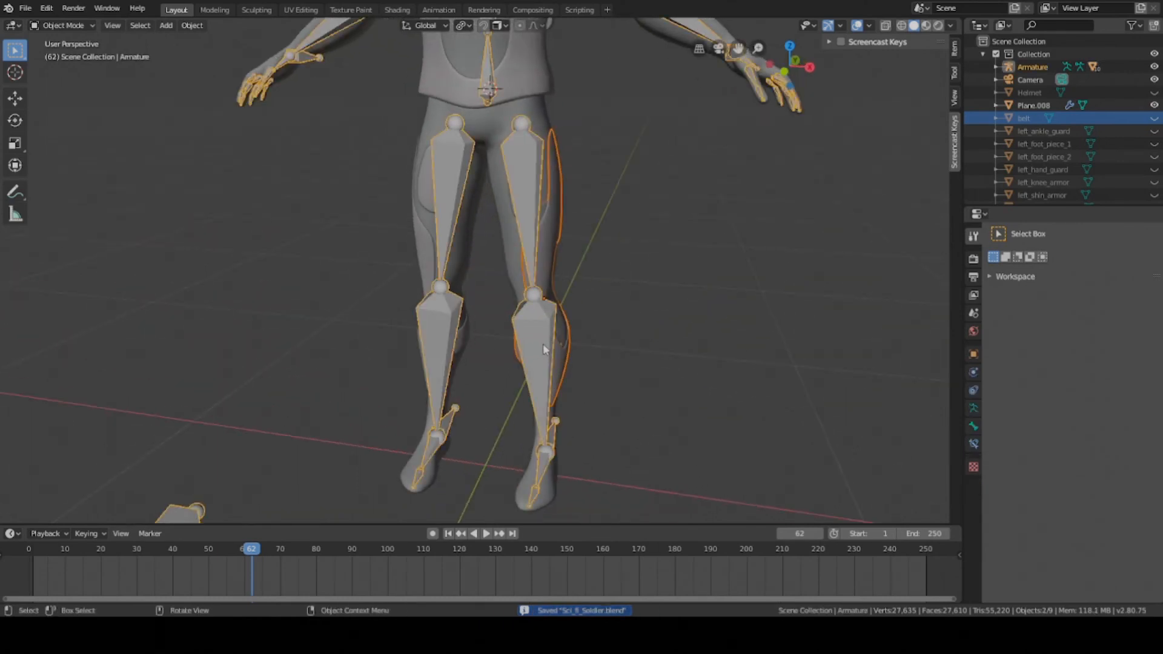
{"action": "left_click", "coordinate": [539, 347]}
{"action": "left_click", "coordinate": [563, 359], "text": "shift"}
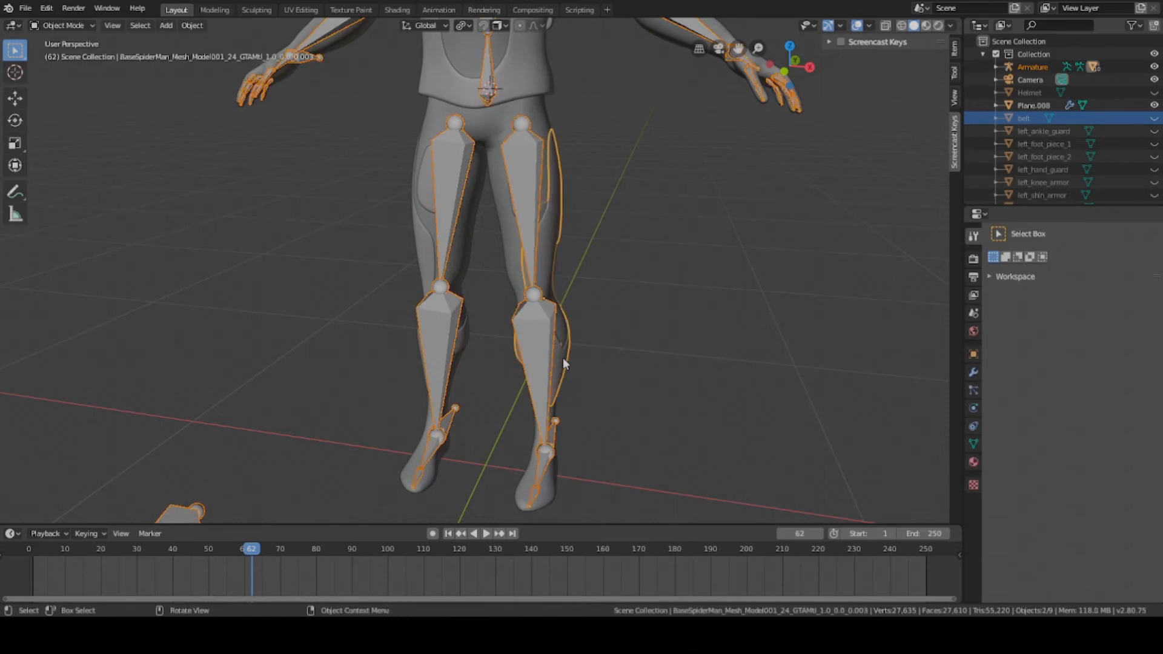
{"action": "left_click", "coordinate": [48, 27]}
{"action": "left_click", "coordinate": [62, 97]}
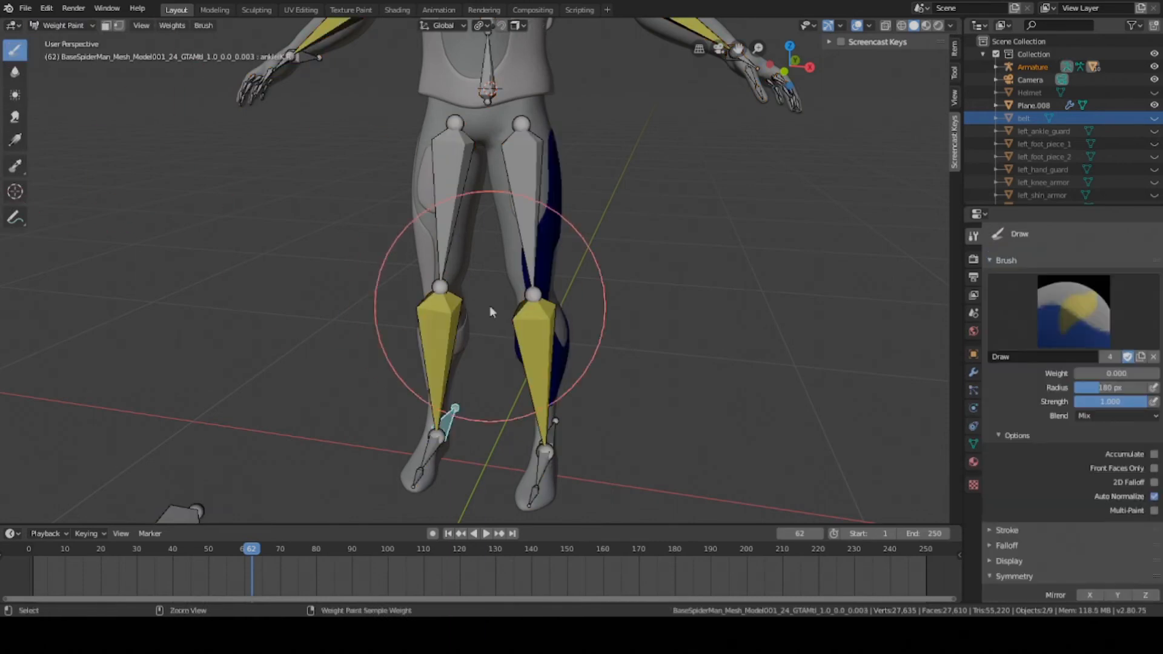
{"action": "key", "text": "ctrl+s"}
Select the left shin bone for weight painting and set the Draw brush weight to 1.000
{"action": "left_click", "coordinate": [554, 354], "text": "ctrl"}
{"action": "scroll", "coordinate": [585, 404], "scroll_direction": "up", "scroll_amount": 1}
{"action": "middle_click_drag", "start_coordinate": [585, 403], "coordinate": [733, 361]}
{"action": "left_click_drag", "start_coordinate": [1100, 379], "coordinate": [1154, 377]}
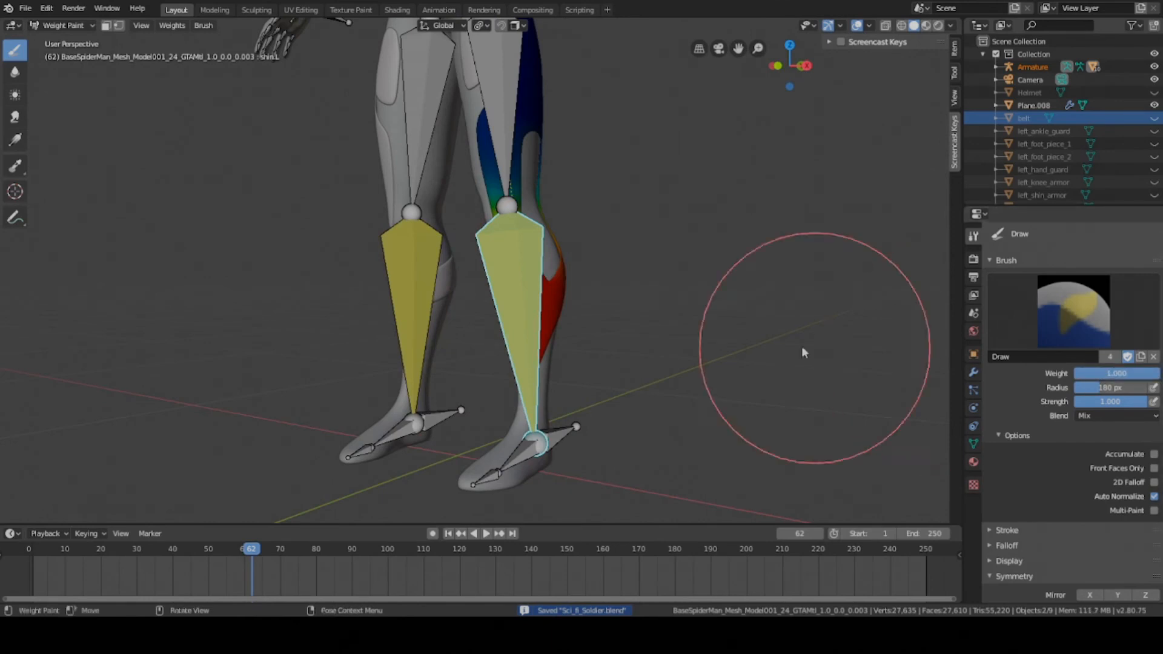
Select the left thigh bone to examine its weights on the leg armor around the knee
{"action": "scroll", "coordinate": [802, 347], "scroll_direction": "up", "scroll_amount": 5}
{"action": "mouse_move", "coordinate": [594, 306]}
{"action": "middle_mouse_down"}
{"action": "mouse_move", "coordinate": [681, 322]}
{"action": "mouse_move", "coordinate": [616, 311]}
{"action": "mouse_move", "coordinate": [485, 260]}
{"action": "middle_mouse_up"}
{"action": "mouse_move", "coordinate": [312, 274]}
{"action": "middle_mouse_down"}
{"action": "mouse_move", "coordinate": [371, 260]}
{"action": "mouse_move", "coordinate": [463, 303]}
{"action": "mouse_move", "coordinate": [529, 280]}
{"action": "mouse_move", "coordinate": [613, 307]}
{"action": "mouse_move", "coordinate": [558, 346]}
{"action": "mouse_move", "coordinate": [520, 107]}
{"action": "mouse_move", "coordinate": [538, 284]}
{"action": "middle_mouse_up"}
{"action": "left_click", "coordinate": [520, 106], "text": "ctrl"}
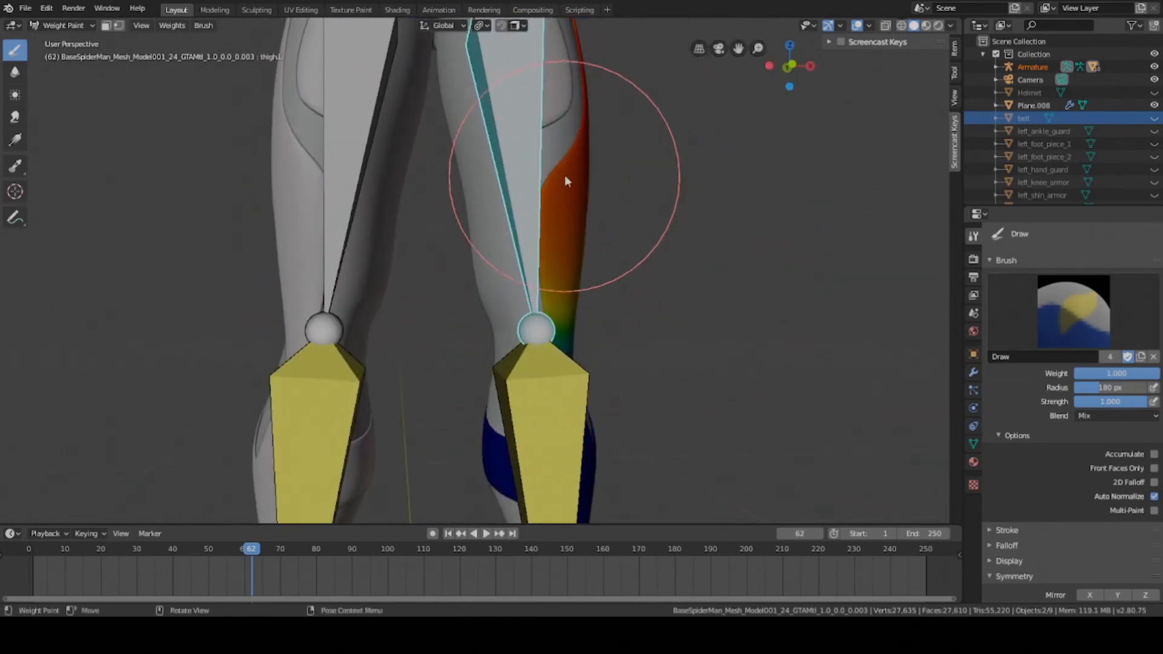
Paint the left thigh bone's weight at 1.000 onto the outer leg armor just above the knee with the Draw brush
{"action": "left_click_drag", "start_coordinate": [564, 175], "coordinate": [541, 208]}
{"action": "middle_click_drag", "start_coordinate": [541, 208], "coordinate": [456, 278]}
{"action": "mouse_move", "coordinate": [591, 218]}
{"action": "middle_mouse_down"}
{"action": "mouse_move", "coordinate": [562, 297]}
{"action": "mouse_move", "coordinate": [557, 202]}
{"action": "middle_mouse_up"}
{"action": "middle_click_drag", "start_coordinate": [610, 301], "coordinate": [441, 262]}
{"action": "middle_click_drag", "start_coordinate": [398, 296], "coordinate": [66, 139]}
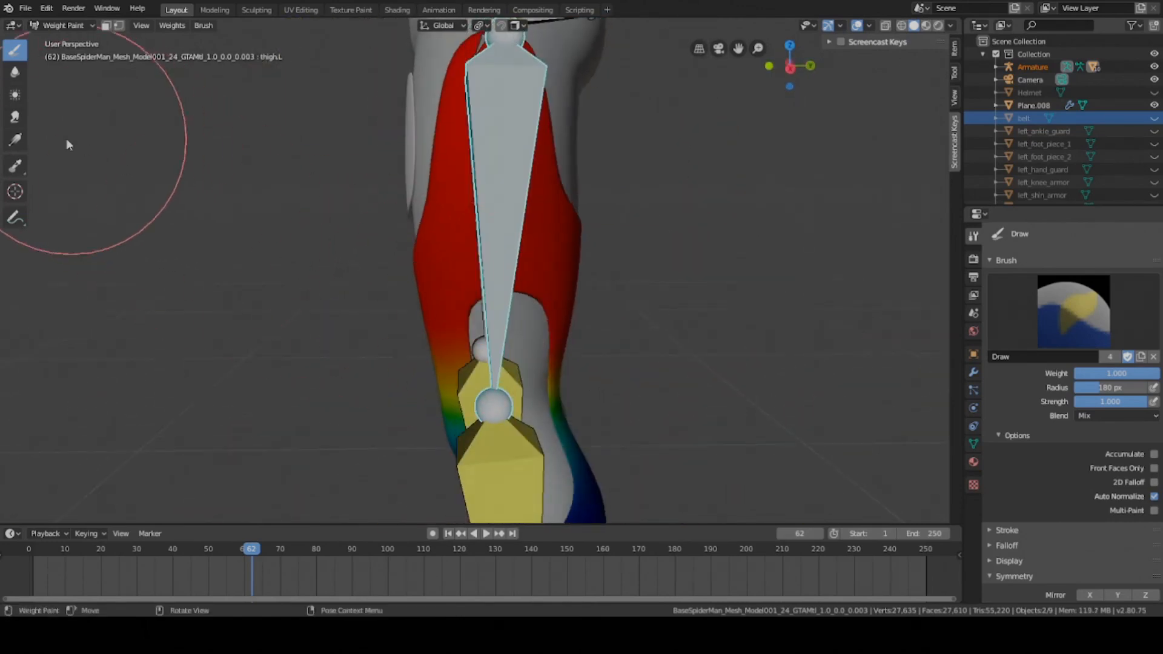
Smear the thigh bone's weights on the armor behind the left knee to soften the transition, and save the file
{"action": "left_click", "coordinate": [15, 116]}
{"action": "mouse_move", "coordinate": [178, 274]}
{"action": "middle_mouse_down"}
{"action": "mouse_move", "coordinate": [511, 359]}
{"action": "mouse_move", "coordinate": [509, 289]}
{"action": "mouse_move", "coordinate": [533, 294]}
{"action": "mouse_move", "coordinate": [550, 242]}
{"action": "mouse_move", "coordinate": [527, 297]}
{"action": "mouse_move", "coordinate": [376, 343]}
{"action": "middle_mouse_up"}
{"action": "scroll", "coordinate": [534, 365], "scroll_direction": "down", "scroll_amount": 3}
{"action": "scroll", "coordinate": [558, 371], "scroll_direction": "up", "scroll_amount": 2}
{"action": "mouse_move", "coordinate": [441, 357]}
{"action": "middle_mouse_down"}
{"action": "mouse_move", "coordinate": [380, 325]}
{"action": "mouse_move", "coordinate": [398, 259]}
{"action": "mouse_move", "coordinate": [511, 260]}
{"action": "mouse_move", "coordinate": [516, 427]}
{"action": "mouse_move", "coordinate": [539, 279]}
{"action": "mouse_move", "coordinate": [390, 252]}
{"action": "mouse_move", "coordinate": [317, 202]}
{"action": "mouse_move", "coordinate": [311, 295]}
{"action": "middle_mouse_up"}
{"action": "mouse_move", "coordinate": [310, 295]}
{"action": "left_mouse_down"}
{"action": "mouse_move", "coordinate": [329, 241]}
{"action": "mouse_move", "coordinate": [317, 205]}
{"action": "mouse_move", "coordinate": [343, 181]}
{"action": "left_mouse_up"}
{"action": "scroll", "coordinate": [343, 182], "scroll_direction": "down", "scroll_amount": 2}
{"action": "key", "text": "ctrl+s"}
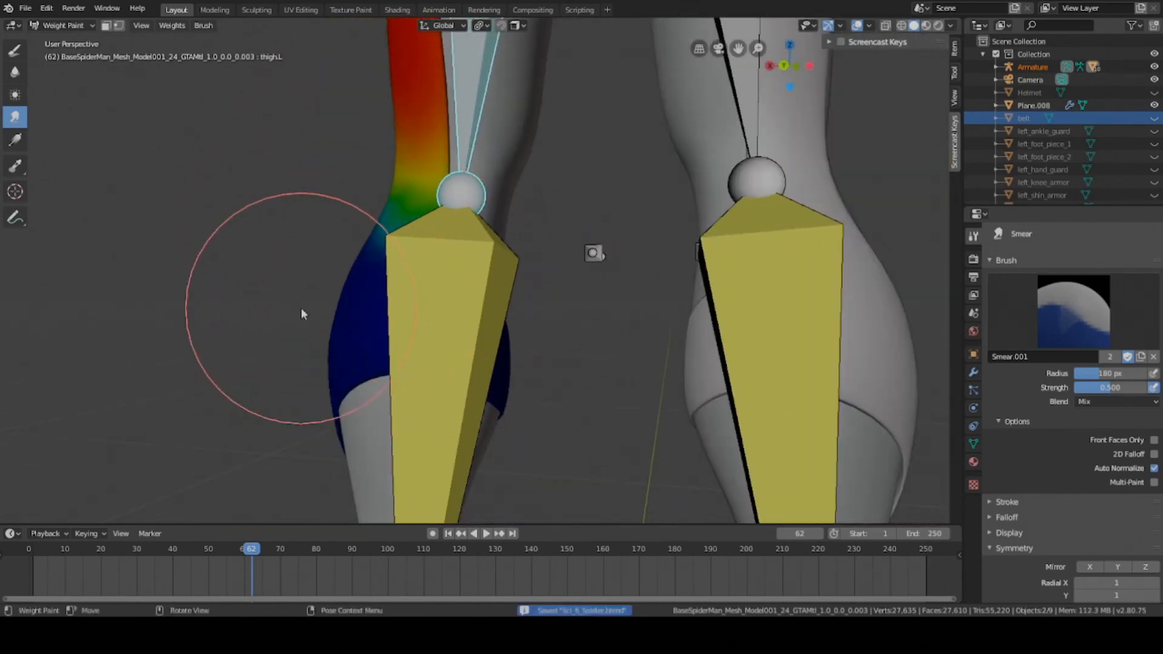
Move the left ankle IK bone backward and upward to bend the left knee
{"action": "middle_click_drag", "start_coordinate": [300, 308], "coordinate": [471, 304]}
{"action": "key", "text": "alt+a"}
{"action": "scroll", "coordinate": [533, 461], "scroll_direction": "down", "scroll_amount": 2}
{"action": "middle_click_drag", "start_coordinate": [540, 468], "coordinate": [528, 402], "text": "shift"}
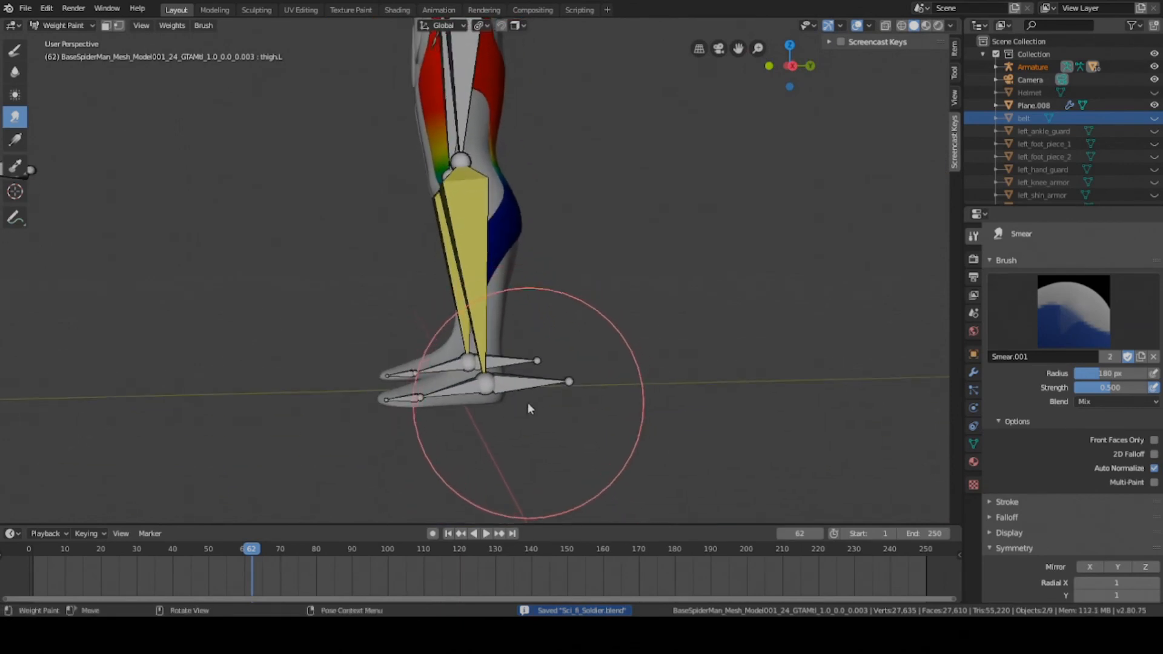
{"action": "left_click", "coordinate": [536, 383], "text": "ctrl"}
{"action": "key", "text": "g"}
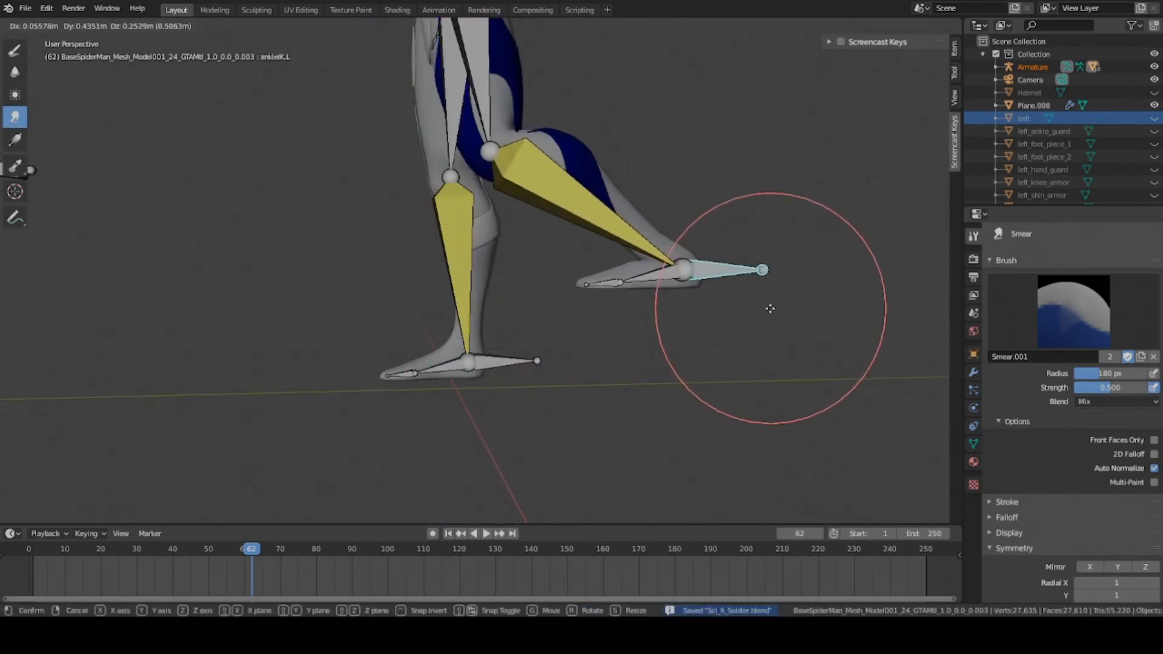
{"action": "left_click", "coordinate": [820, 262]}
Select the left shin bone and paint weight 1.000 on the calf armor's upper edge behind the knee with the Draw brush
{"action": "scroll", "coordinate": [584, 358], "scroll_direction": "up", "scroll_amount": 2}
{"action": "mouse_move", "coordinate": [645, 205]}
{"action": "middle_mouse_down", "text": "shift"}
{"action": "mouse_move", "coordinate": [584, 358]}
{"action": "mouse_move", "coordinate": [650, 376]}
{"action": "mouse_move", "coordinate": [634, 361]}
{"action": "middle_mouse_up", "text": "shift"}
{"action": "left_click", "coordinate": [551, 345], "text": "ctrl"}
{"action": "scroll", "coordinate": [567, 344], "scroll_direction": "up", "scroll_amount": 2}
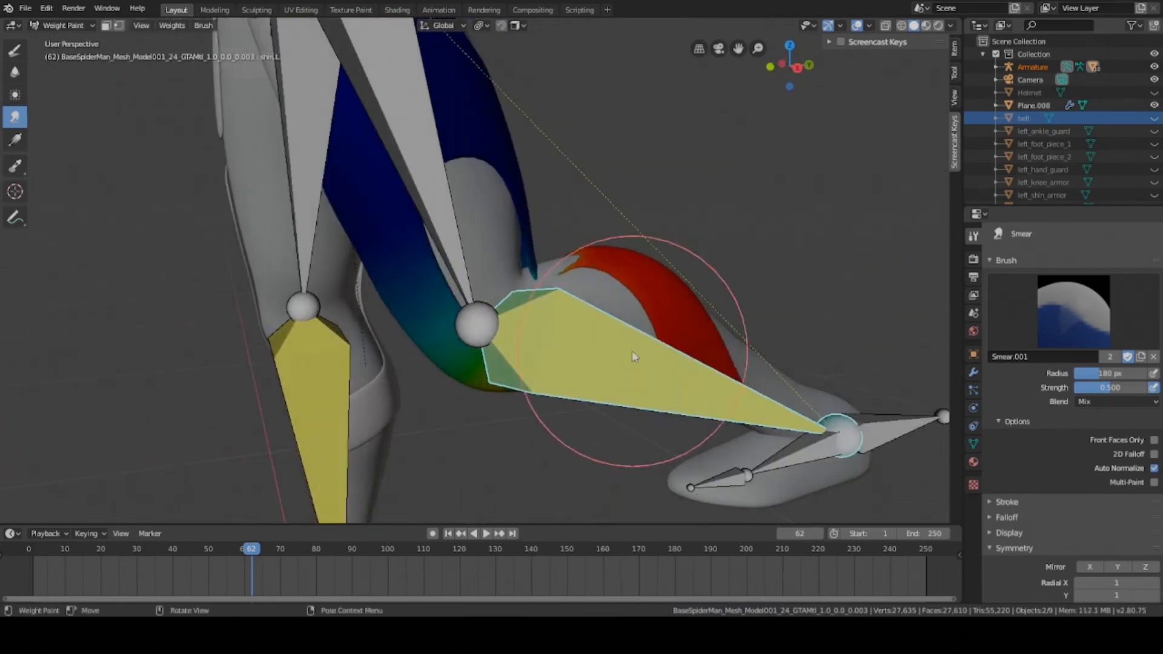
{"action": "middle_click_drag", "start_coordinate": [819, 329], "coordinate": [801, 333]}
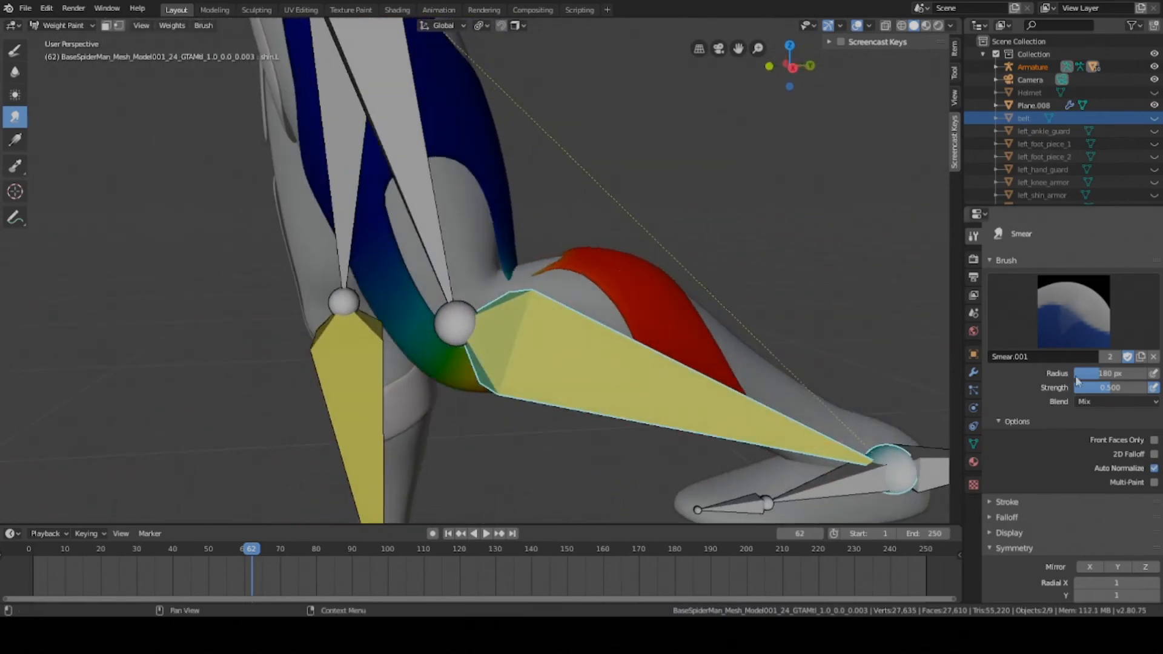
{"action": "left_click", "coordinate": [15, 50]}
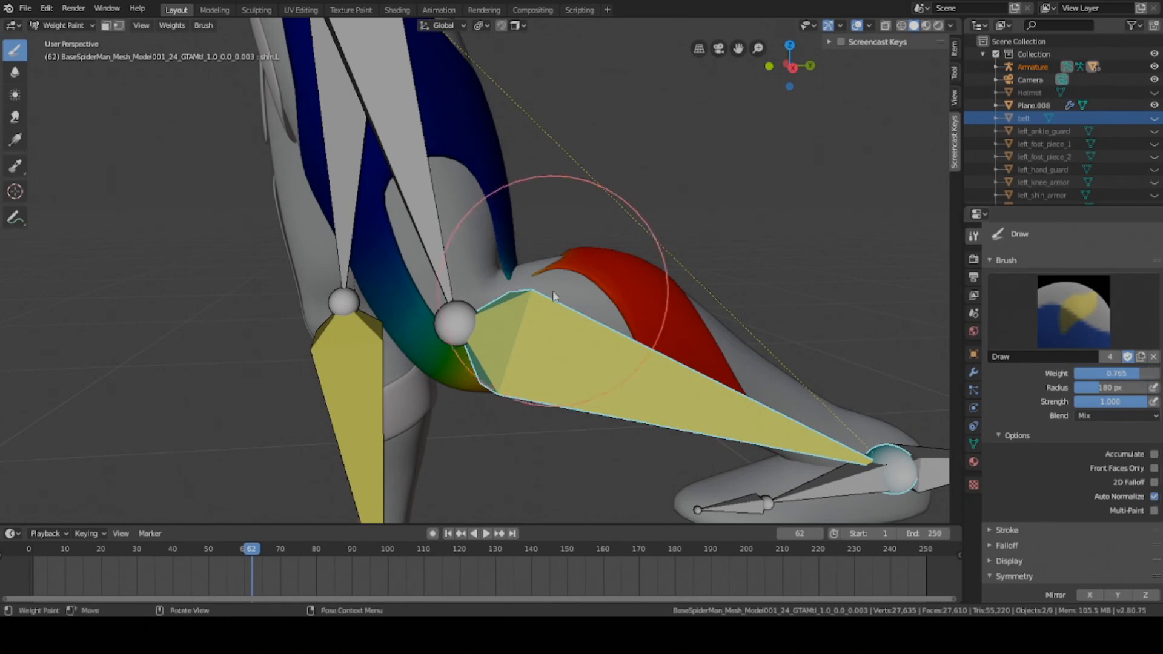
{"action": "middle_click_drag", "start_coordinate": [557, 296], "coordinate": [562, 310]}
{"action": "left_click_drag", "start_coordinate": [1132, 374], "coordinate": [1159, 373]}
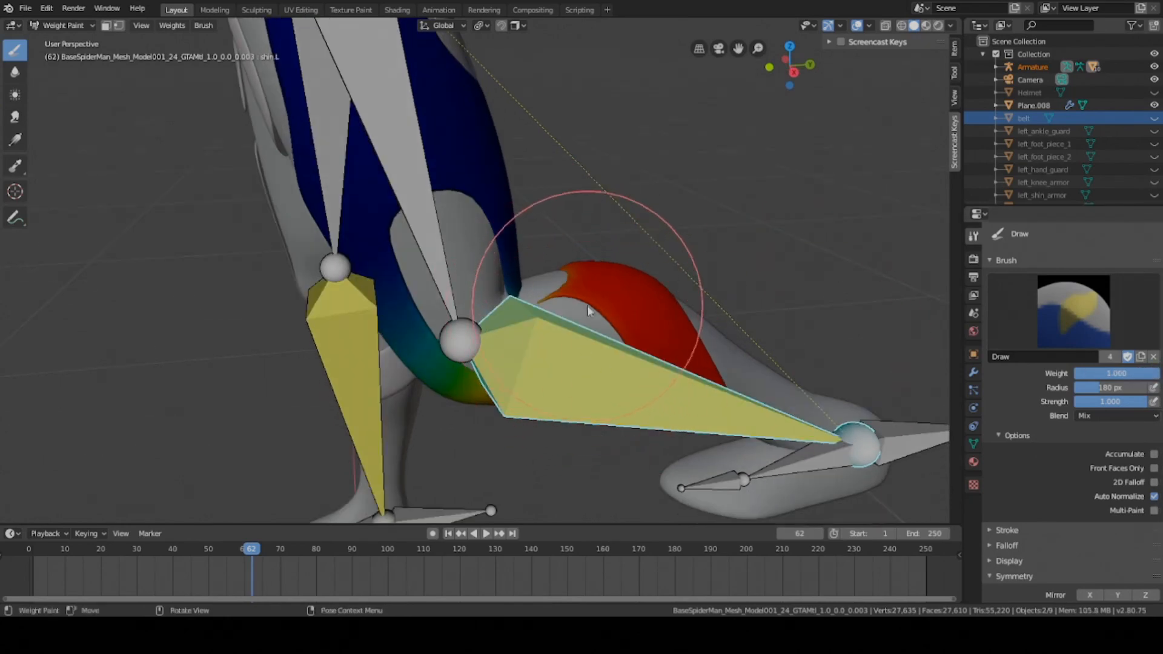
{"action": "left_click_drag", "start_coordinate": [587, 305], "coordinate": [571, 297]}
{"action": "mouse_move", "coordinate": [572, 296]}
{"action": "middle_mouse_down"}
{"action": "mouse_move", "coordinate": [584, 335]}
{"action": "mouse_move", "coordinate": [300, 308]}
{"action": "middle_mouse_up"}
{"action": "scroll", "coordinate": [302, 309], "scroll_direction": "up", "scroll_amount": 2}
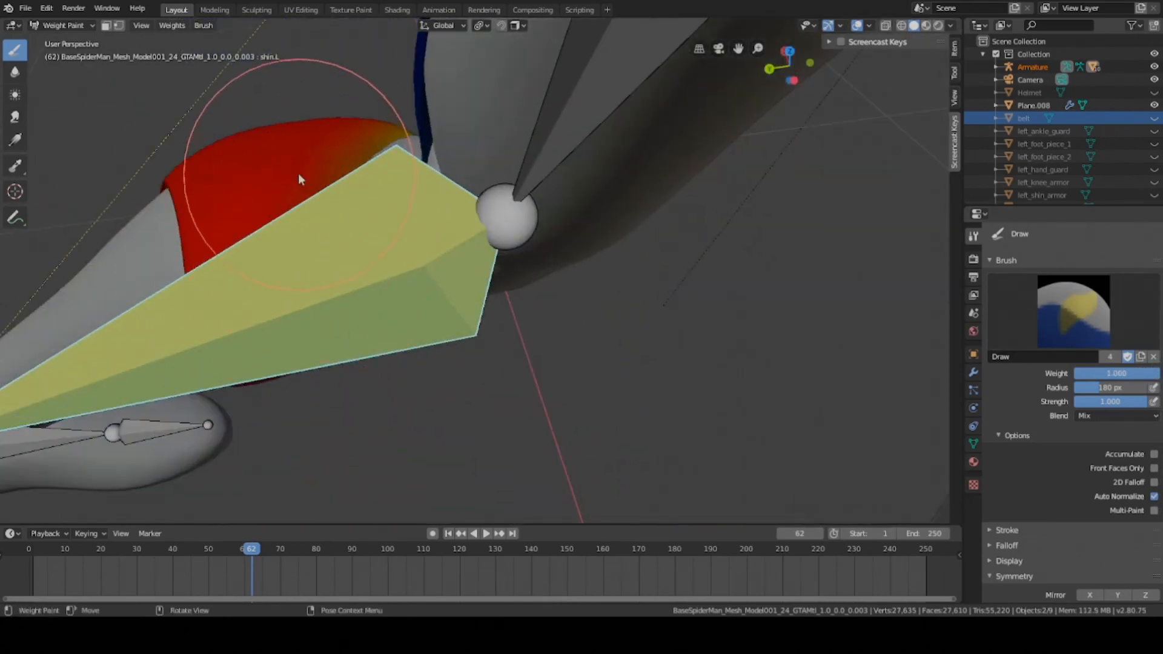
Switch to the Smear brush and clear the left ankle IK bone's location to straighten the leg
{"action": "left_click", "coordinate": [15, 116]}
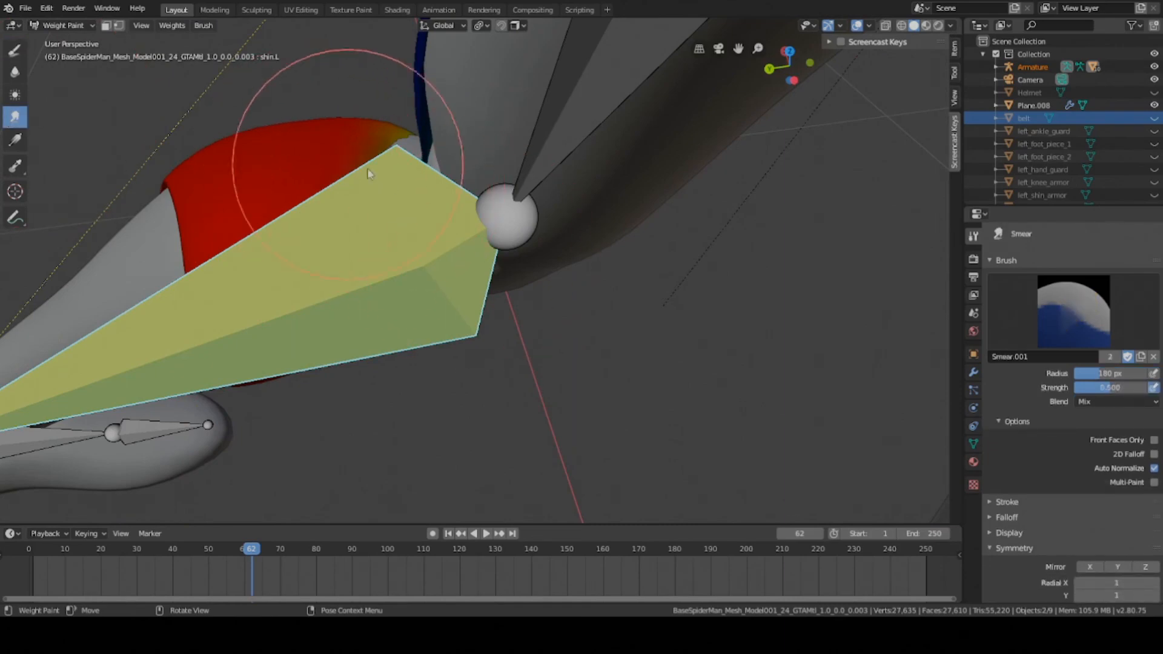
{"action": "mouse_move", "coordinate": [339, 164]}
{"action": "middle_mouse_down"}
{"action": "mouse_move", "coordinate": [522, 267]}
{"action": "mouse_move", "coordinate": [543, 263]}
{"action": "mouse_move", "coordinate": [536, 344]}
{"action": "mouse_move", "coordinate": [345, 228]}
{"action": "mouse_move", "coordinate": [453, 209]}
{"action": "mouse_move", "coordinate": [568, 326]}
{"action": "mouse_move", "coordinate": [421, 306]}
{"action": "mouse_move", "coordinate": [417, 321]}
{"action": "middle_mouse_up"}
{"action": "scroll", "coordinate": [416, 322], "scroll_direction": "down", "scroll_amount": 2}
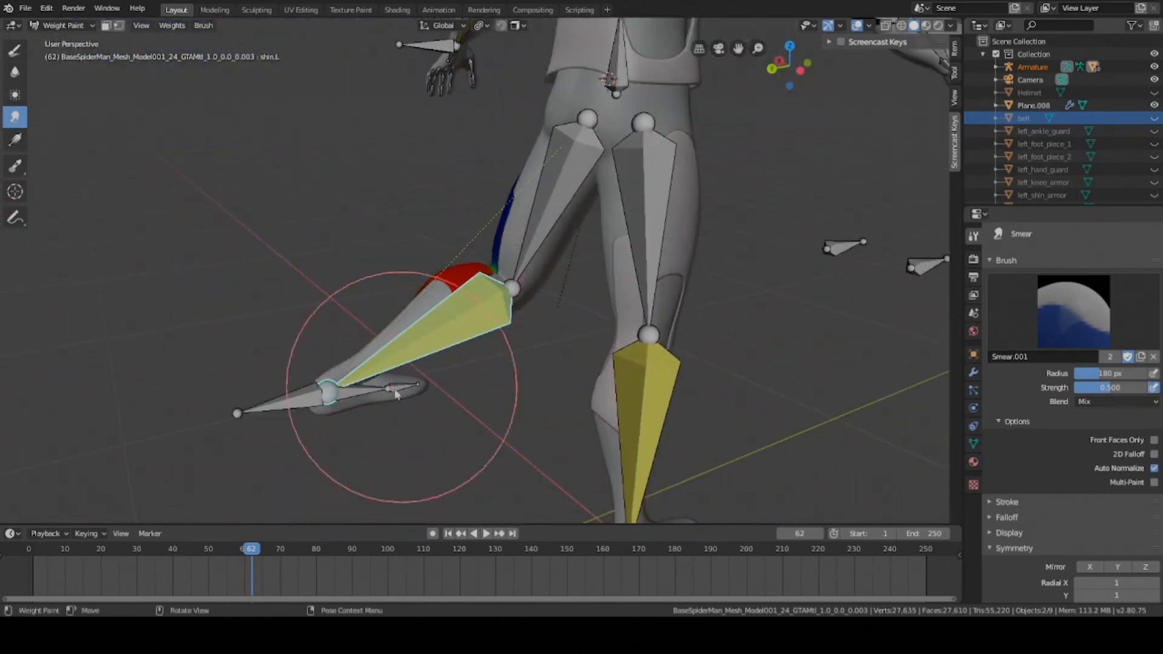
{"action": "left_click", "coordinate": [303, 394], "text": "ctrl"}
{"action": "key", "text": "alt+g"}
{"action": "scroll", "coordinate": [487, 396], "scroll_direction": "down", "scroll_amount": 3}
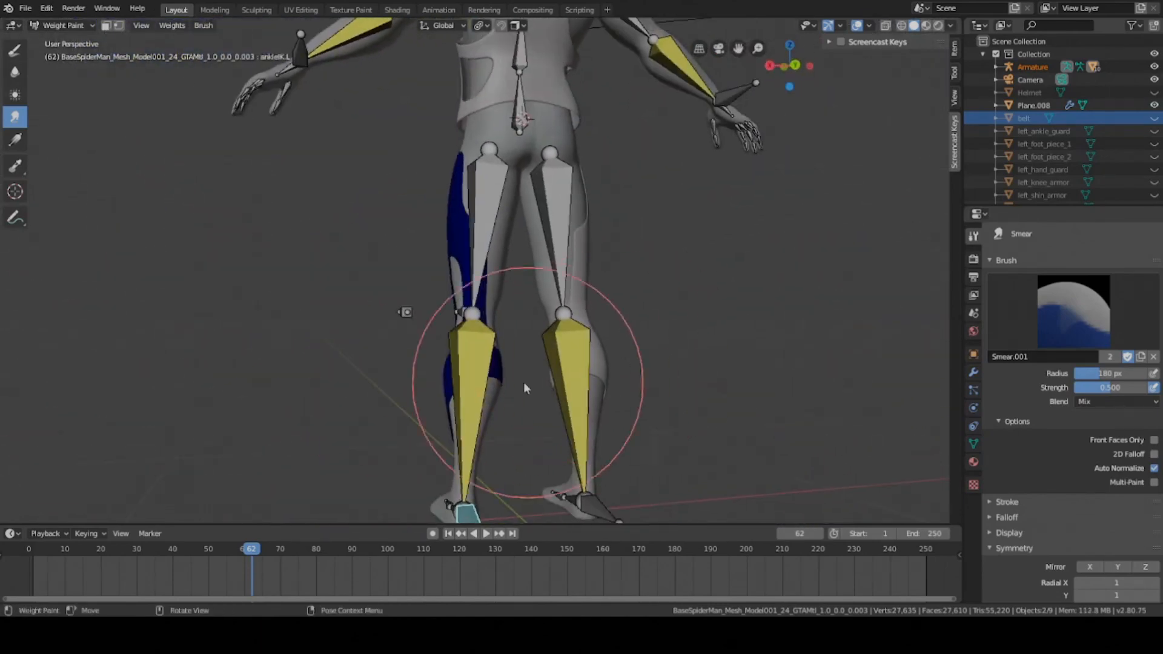
Compare the left shin and thigh bone weights on the armor behind the knee, and save the file
{"action": "left_click", "coordinate": [462, 390], "text": "ctrl"}
{"action": "scroll", "coordinate": [553, 229], "scroll_direction": "up", "scroll_amount": 6}
{"action": "middle_click_drag", "start_coordinate": [460, 263], "coordinate": [503, 257]}
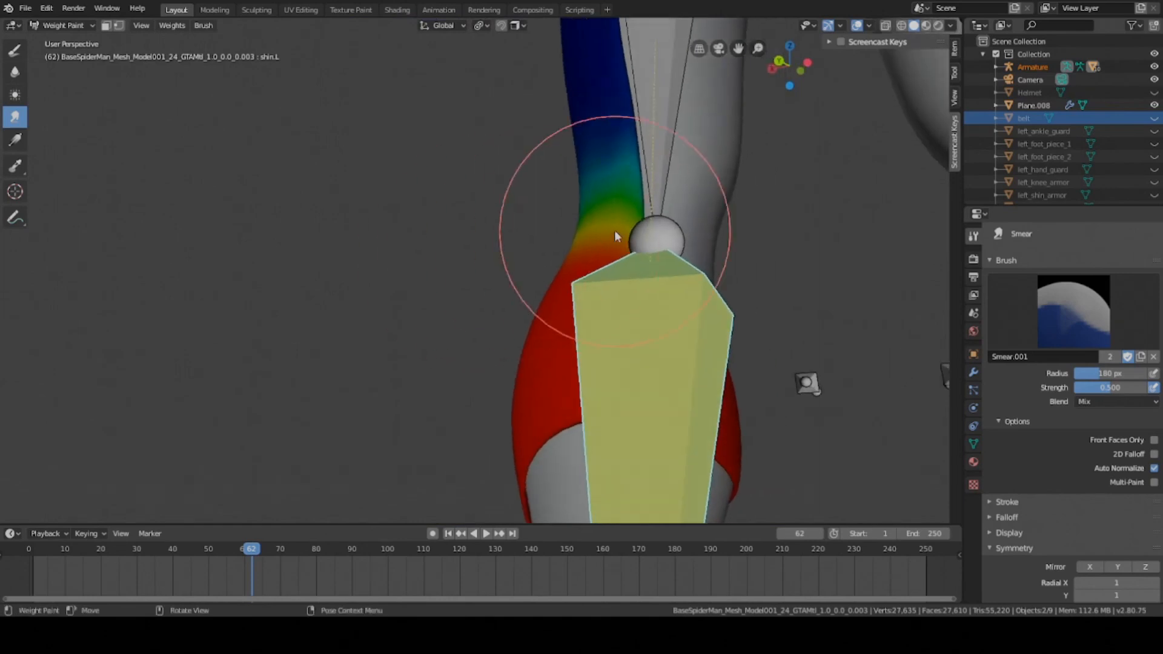
{"action": "middle_click_drag", "start_coordinate": [614, 231], "coordinate": [619, 268]}
{"action": "left_click", "coordinate": [626, 254], "text": "ctrl"}
{"action": "middle_click_drag", "start_coordinate": [607, 228], "coordinate": [675, 246]}
{"action": "scroll", "coordinate": [675, 246], "scroll_direction": "down", "scroll_amount": 4}
{"action": "key", "text": "ctrl+s"}
Test the left knee armor's deformation with two trial moves of the left ankle IK bone, cancel both, and save the file
{"action": "middle_click_drag", "start_coordinate": [462, 267], "coordinate": [588, 341]}
{"action": "middle_click_drag", "start_coordinate": [532, 380], "coordinate": [503, 260], "text": "shift"}
{"action": "middle_click_drag", "start_coordinate": [503, 267], "coordinate": [606, 330]}
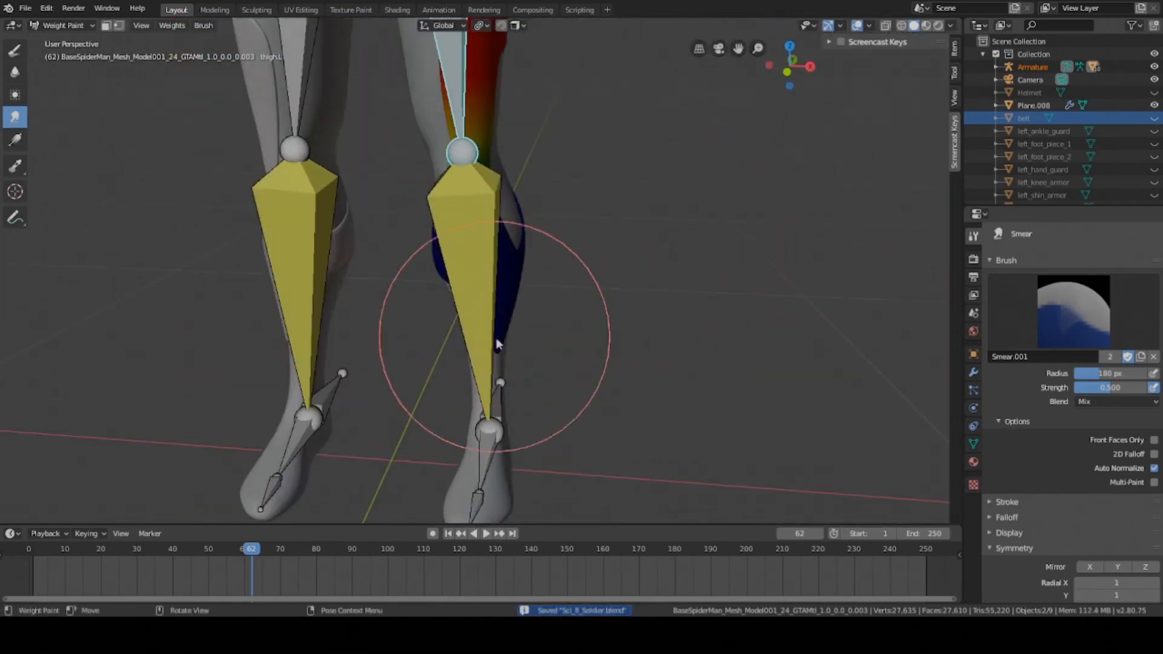
{"action": "left_click", "coordinate": [501, 408], "text": "ctrl"}
{"action": "key", "text": "g"}
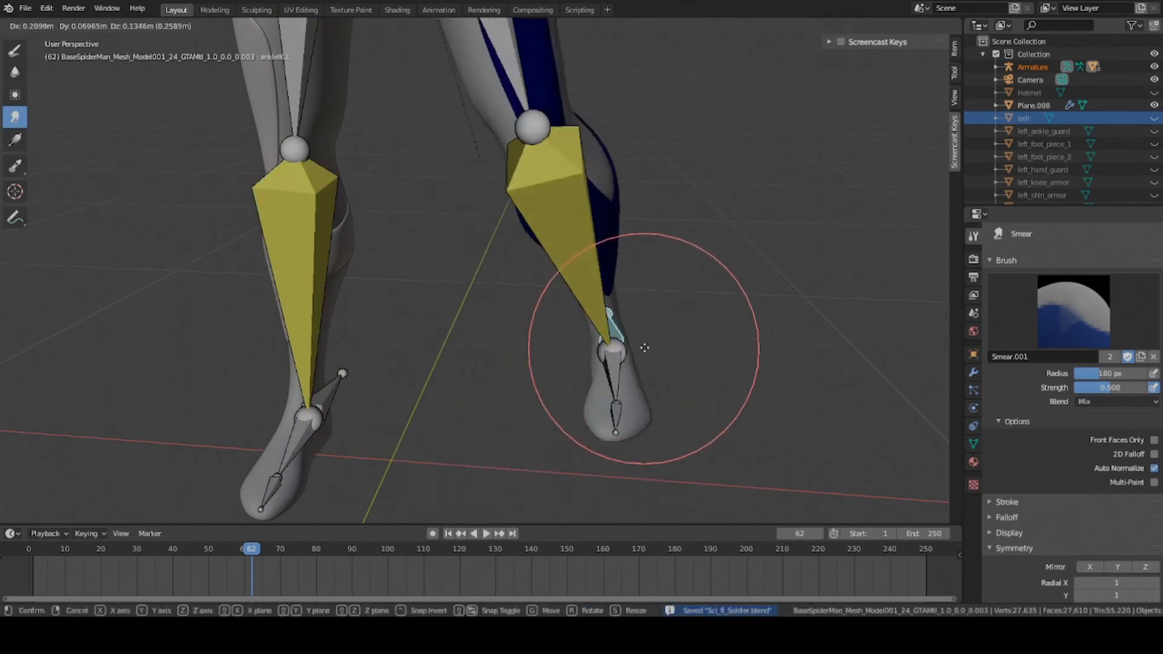
{"action": "right_click", "coordinate": [626, 310]}
{"action": "middle_click_drag", "start_coordinate": [504, 315], "coordinate": [540, 334]}
{"action": "scroll", "coordinate": [558, 344], "scroll_direction": "down", "scroll_amount": 2}
{"action": "key", "text": "g"}
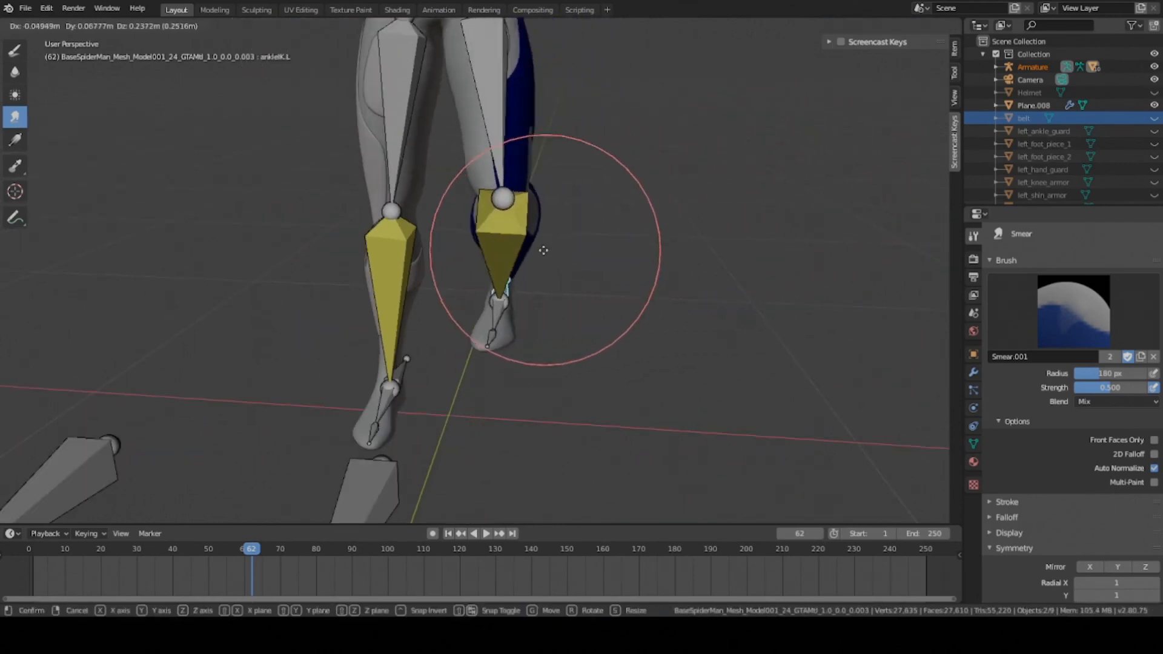
{"action": "right_click", "coordinate": [554, 307]}
{"action": "key", "text": "ctrl+s"}
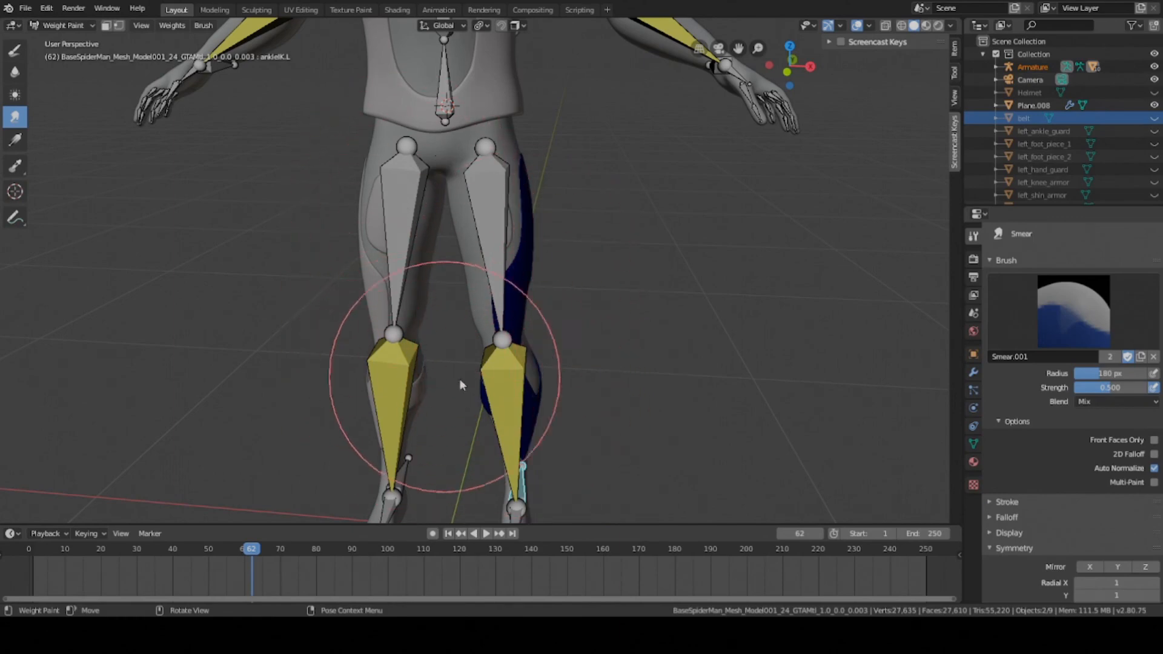
Check the armor around both knees, and leave Weight Paint mode for Object Mode
{"action": "mouse_move", "coordinate": [413, 326]}
{"action": "middle_mouse_down"}
{"action": "mouse_move", "coordinate": [399, 254]}
{"action": "mouse_move", "coordinate": [384, 337]}
{"action": "middle_mouse_up"}
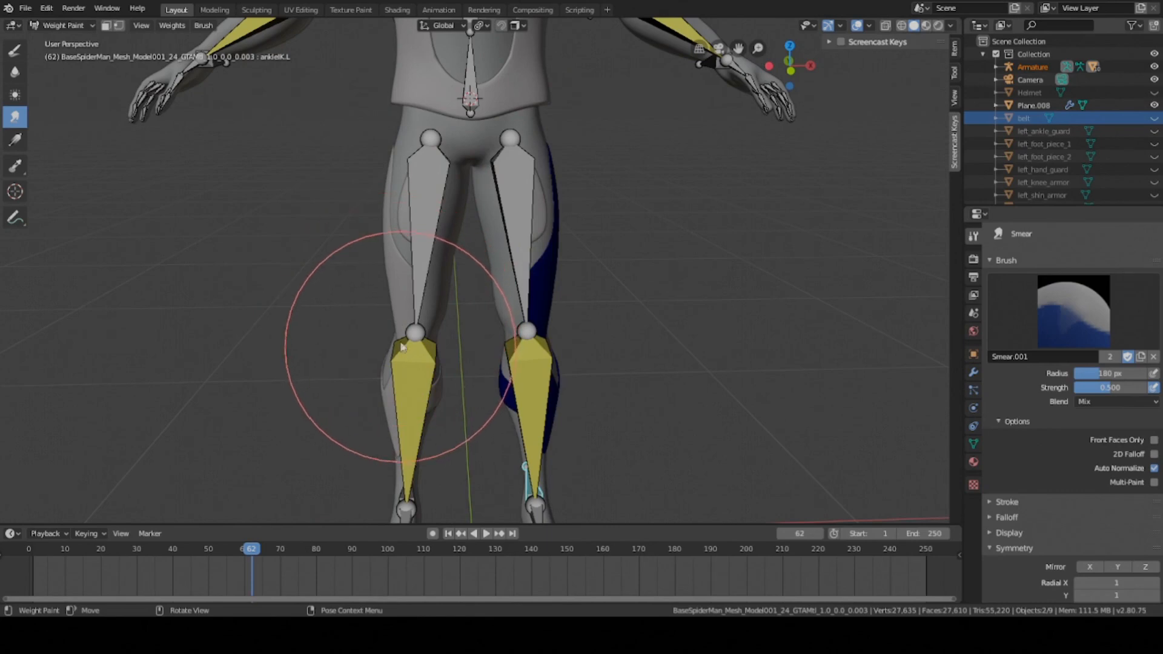
{"action": "scroll", "coordinate": [394, 291], "scroll_direction": "up", "scroll_amount": 3}
{"action": "middle_click_drag", "start_coordinate": [373, 253], "coordinate": [434, 206]}
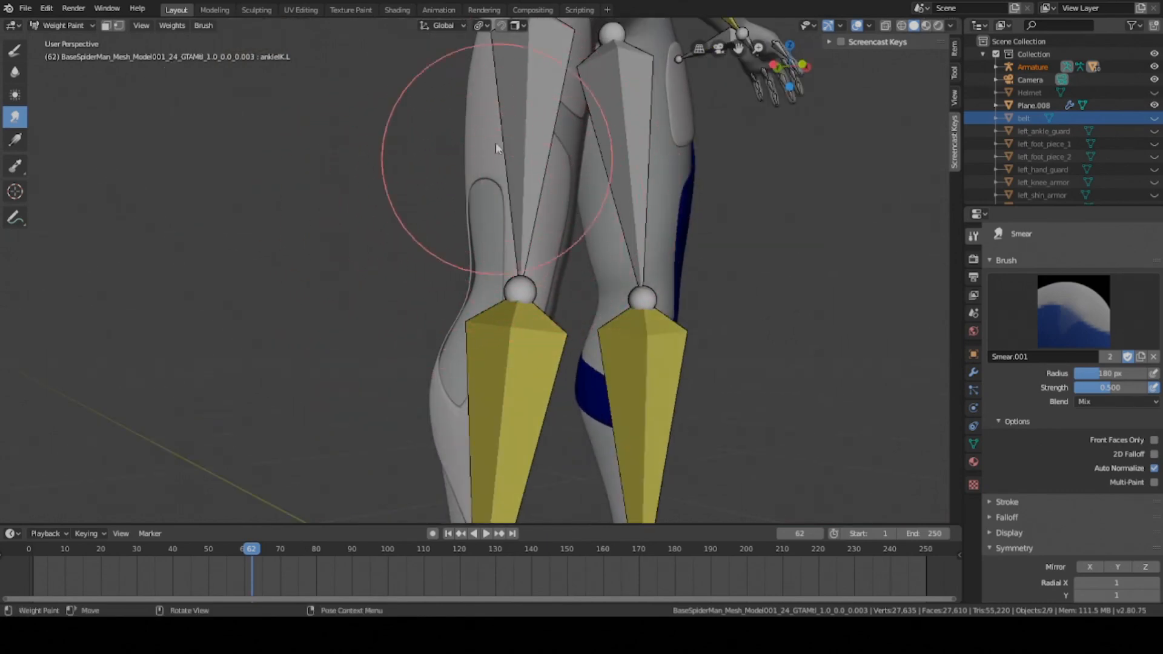
{"action": "middle_click_drag", "start_coordinate": [529, 394], "coordinate": [508, 310], "text": "shift"}
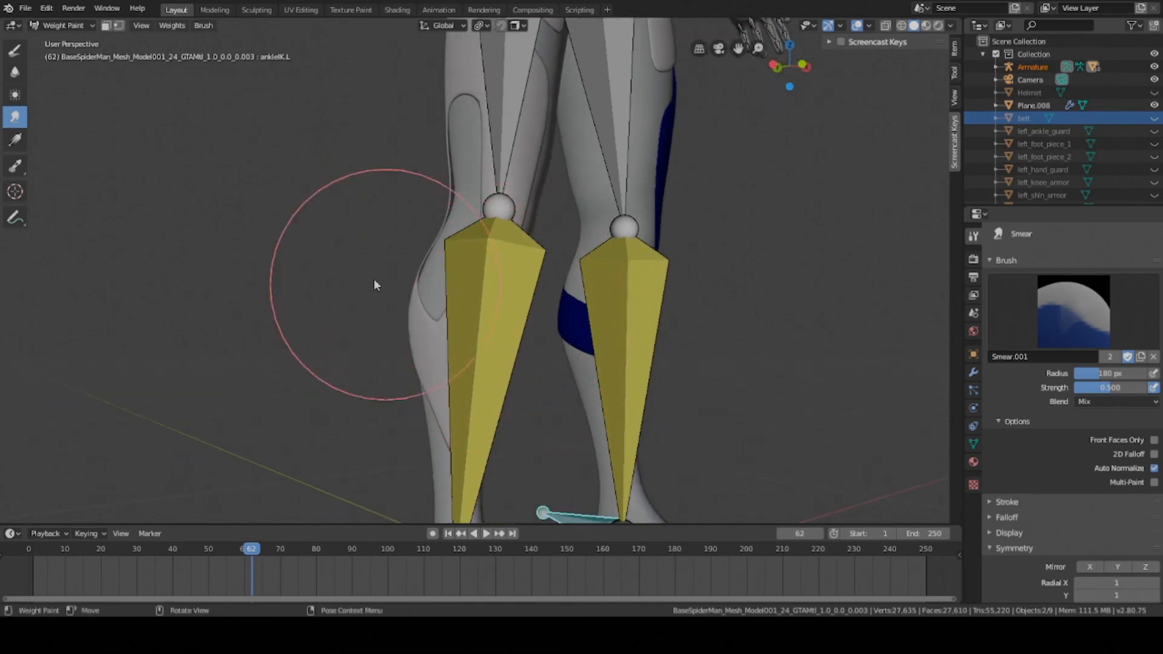
{"action": "middle_click_drag", "start_coordinate": [486, 253], "coordinate": [463, 244]}
{"action": "scroll", "coordinate": [455, 245], "scroll_direction": "up", "scroll_amount": 1}
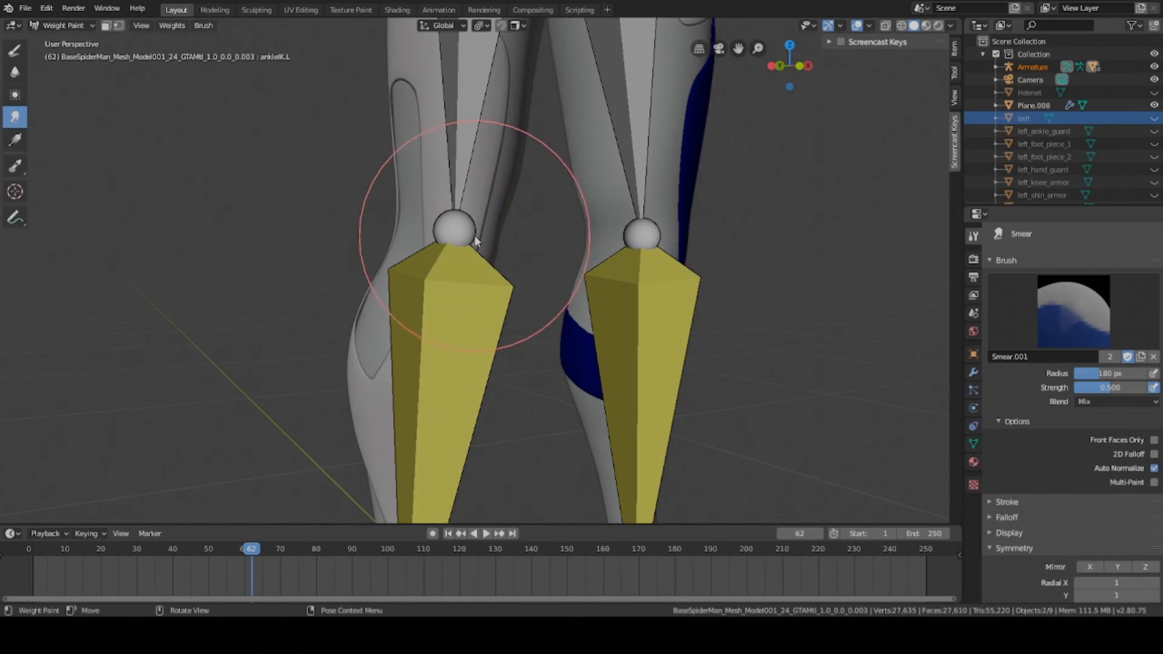
{"action": "left_click", "coordinate": [71, 29]}
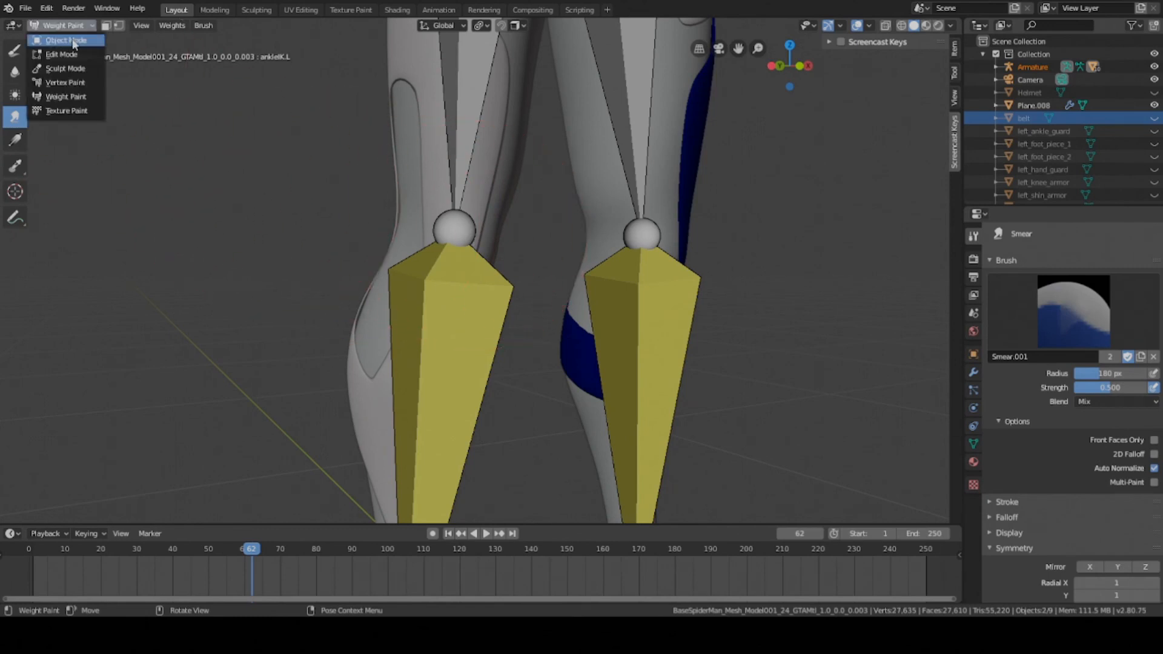
{"action": "left_click", "coordinate": [65, 39]}
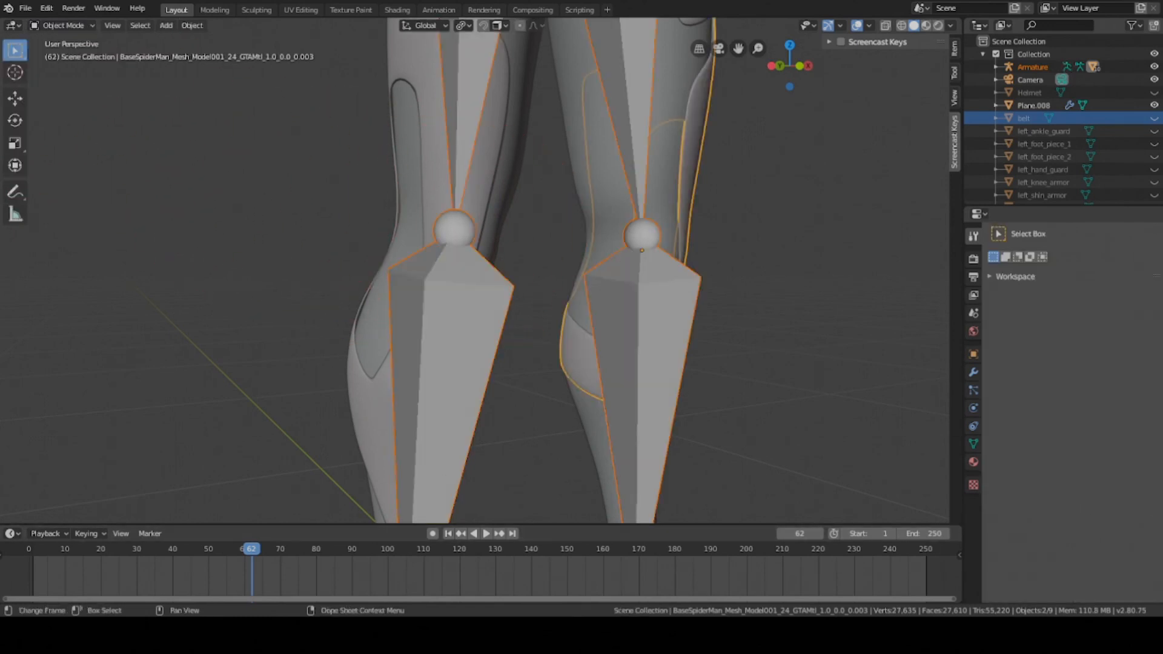